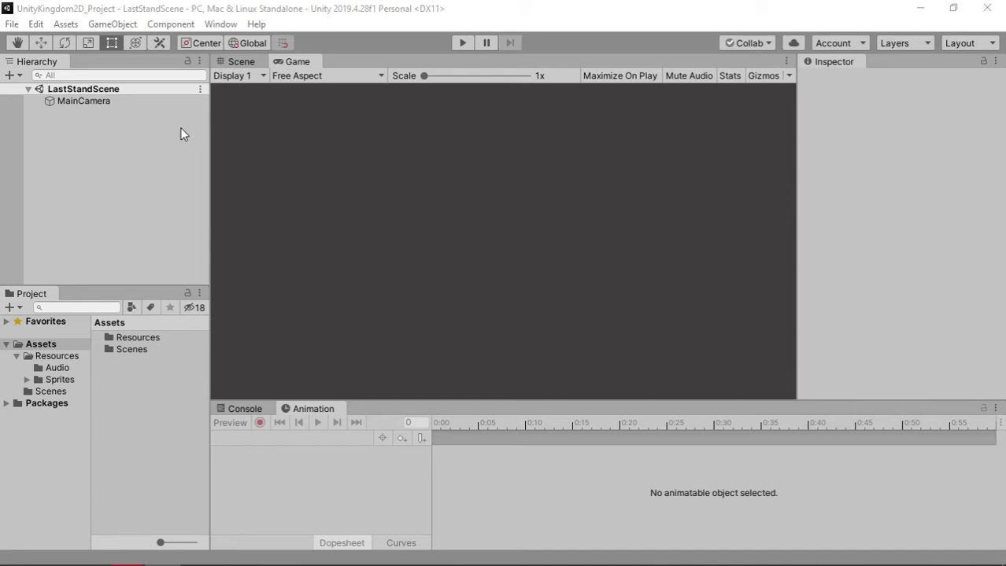
- Open the Units folder inside Sprites and select the playerknight_LPC sprite sheet
left_click(44, 379)
key("alt+Tab")
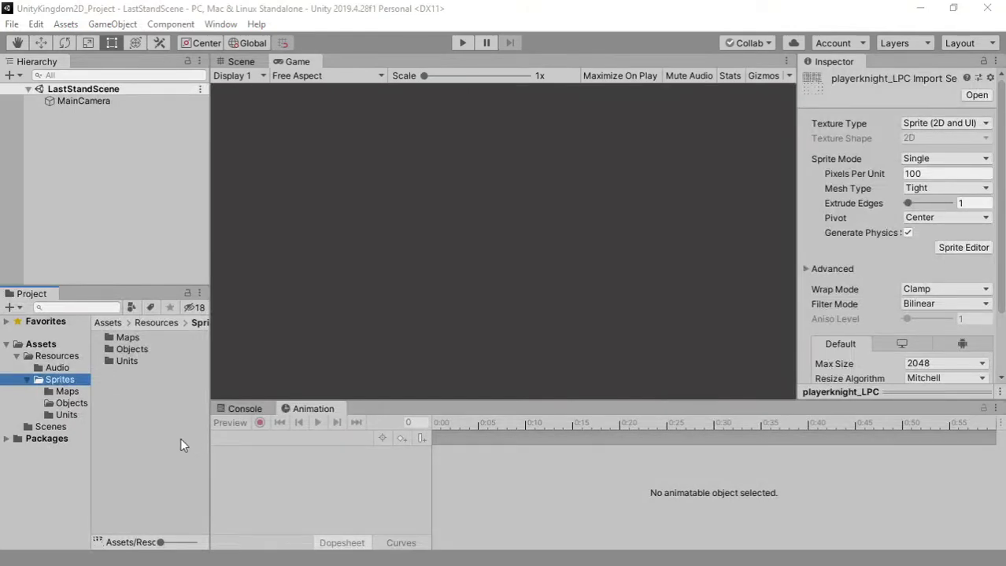
left_click(66, 415)
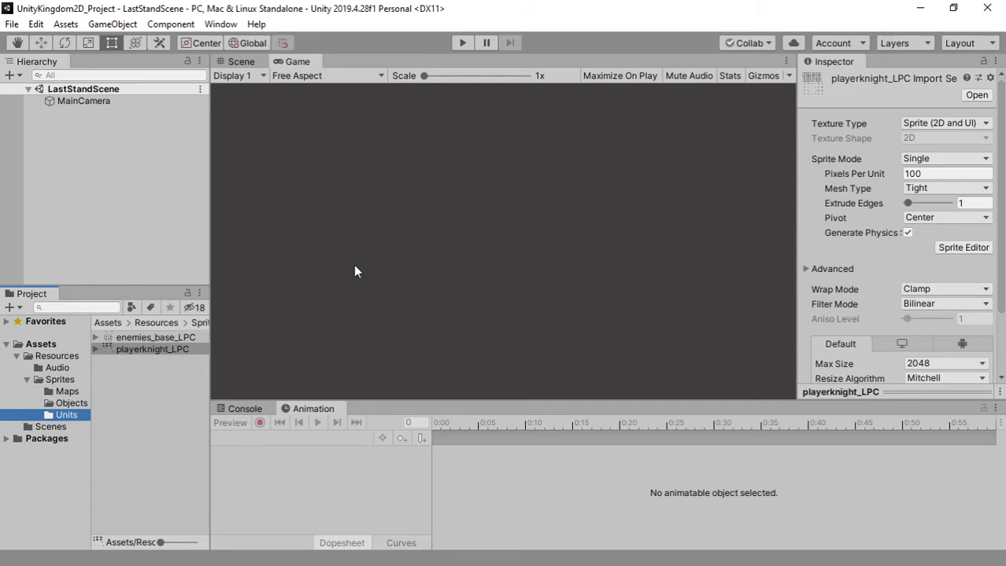
left_click(180, 350)
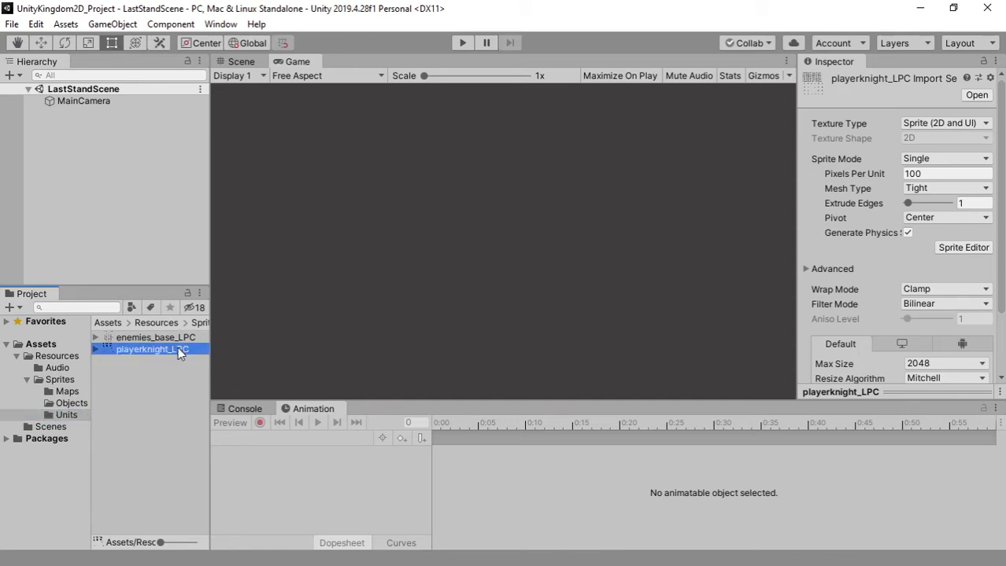
left_click(176, 338)
left_click(174, 351)
- Examine the playerknight_LPC sheet in the Sprite Editor, comparing the small character frames with the widely spaced attack frames
left_click(950, 247)
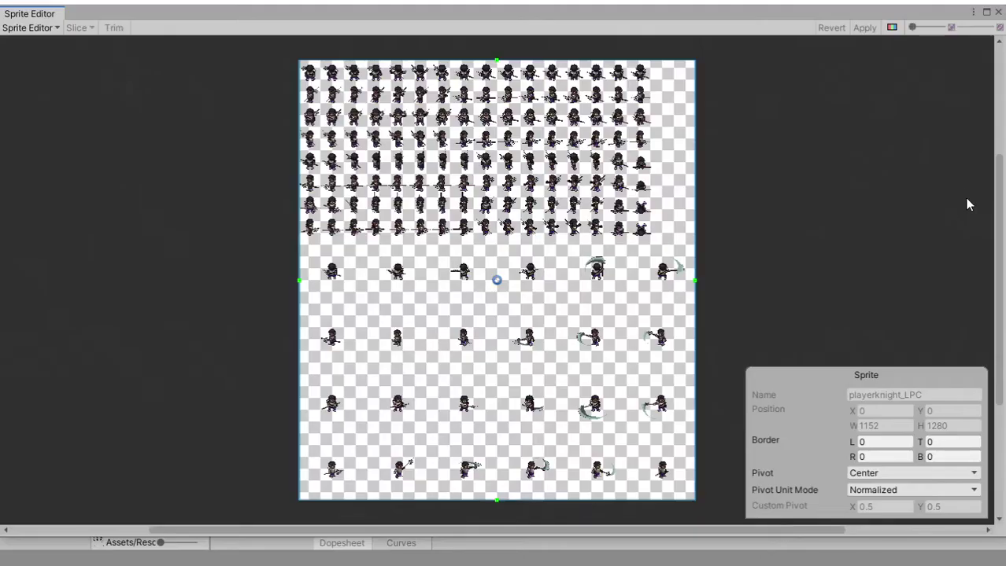
scroll(454, 168, "up", 6)
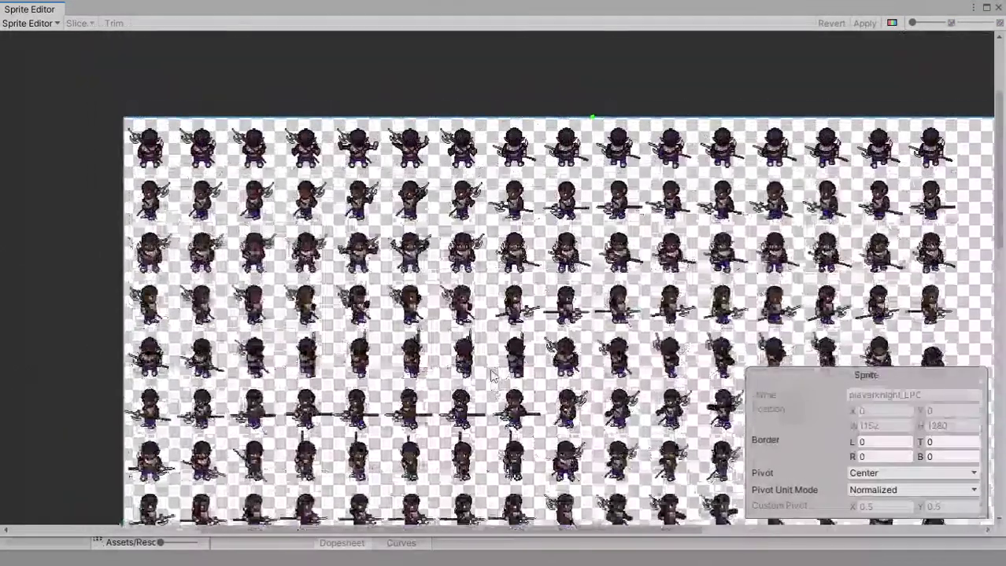
middle_click_drag(491, 370, 437, 313)
scroll(390, 267, "up", 1)
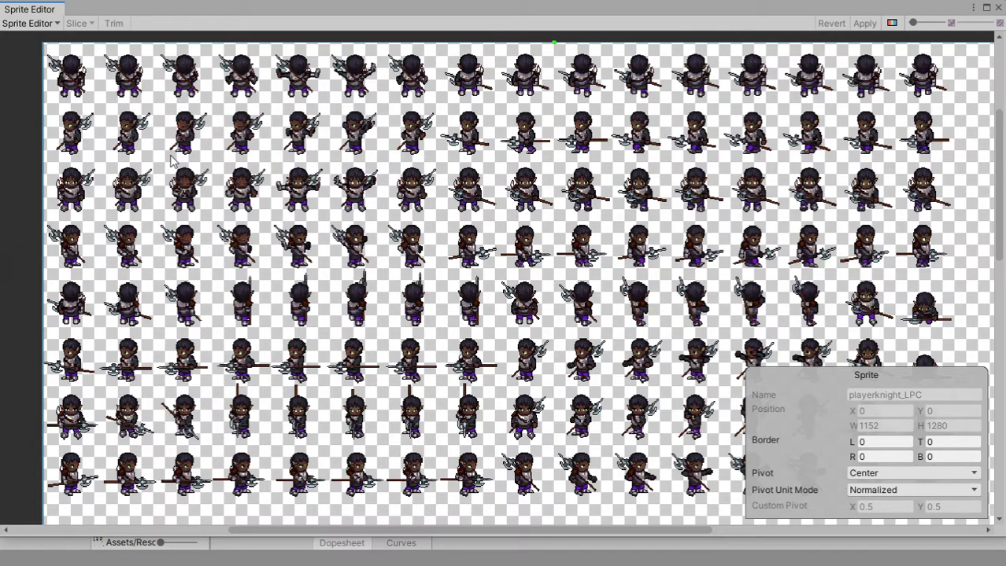
scroll(72, 125, "up", 3)
middle_click_drag(71, 126, 198, 240)
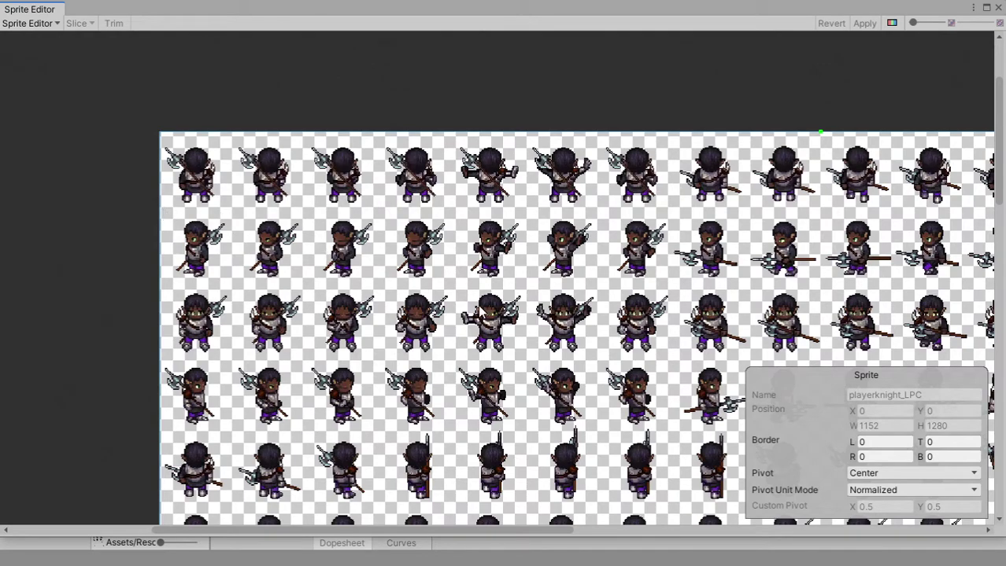
middle_click_drag(556, 354, 361, 151)
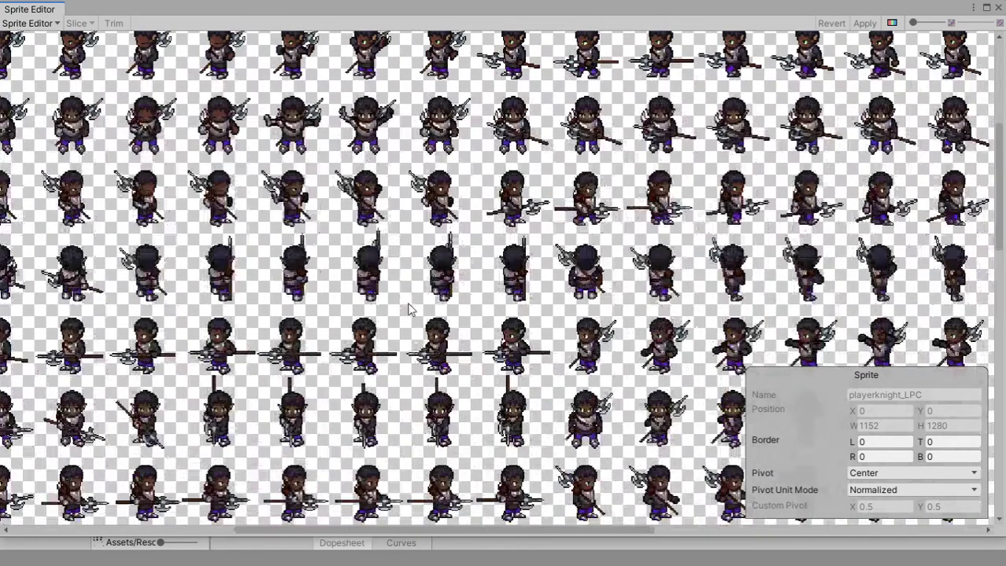
middle_click_drag(467, 318, 481, 112)
middle_click_drag(533, 312, 639, 225)
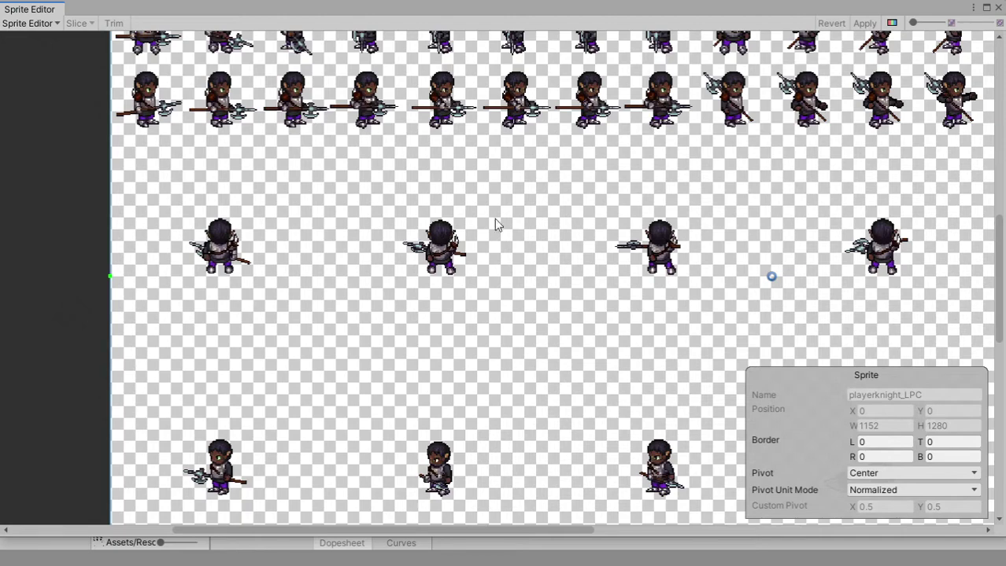
scroll(495, 219, "down", 6)
middle_click_drag(721, 197, 449, 240)
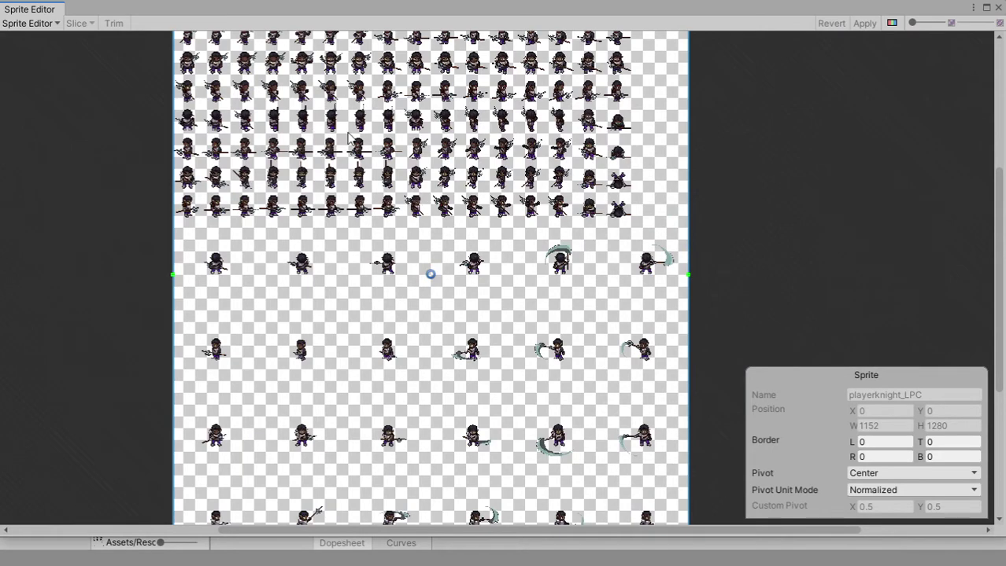
scroll(223, 276, "up", 1)
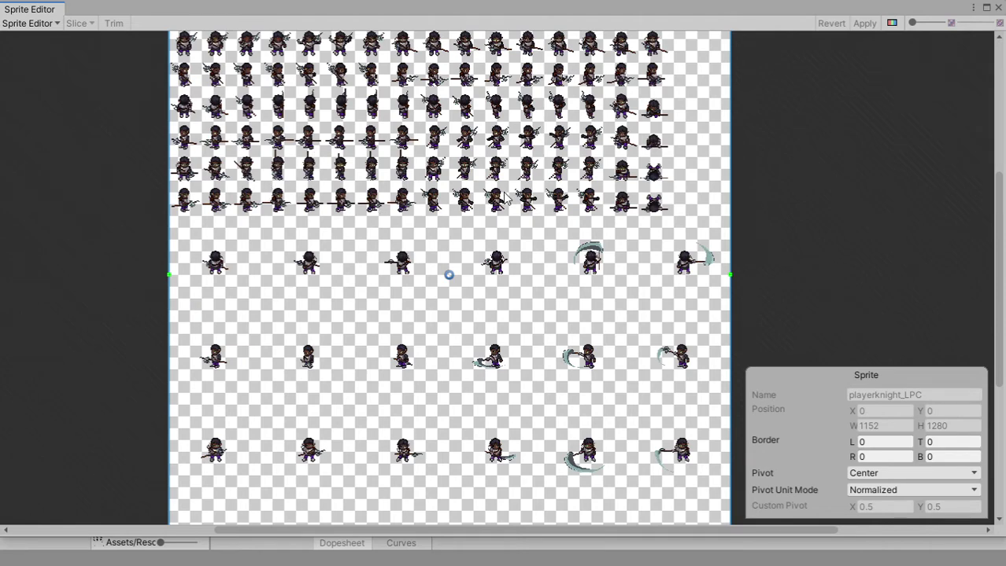
middle_click_drag(575, 160, 543, 227)
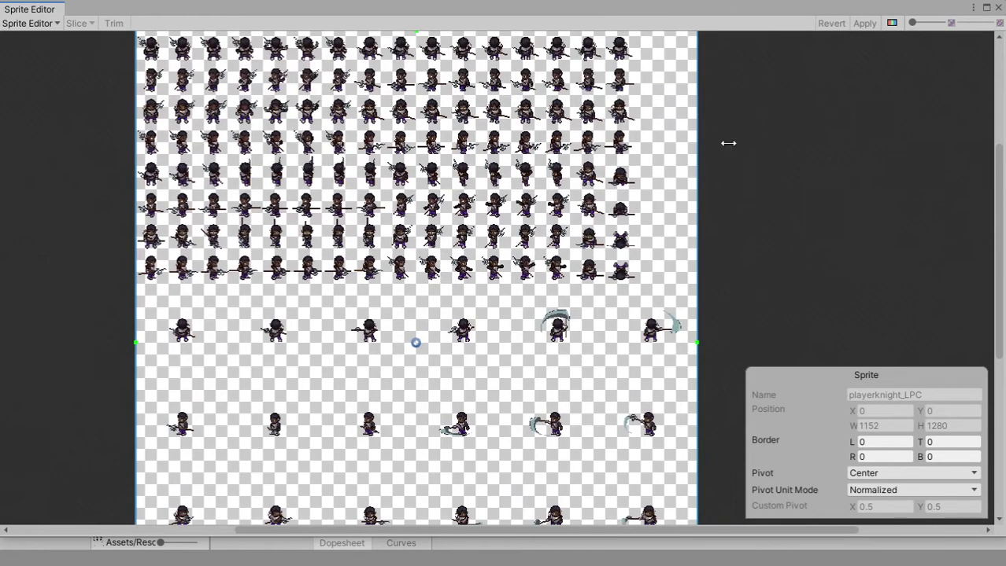
left_click(997, 7)
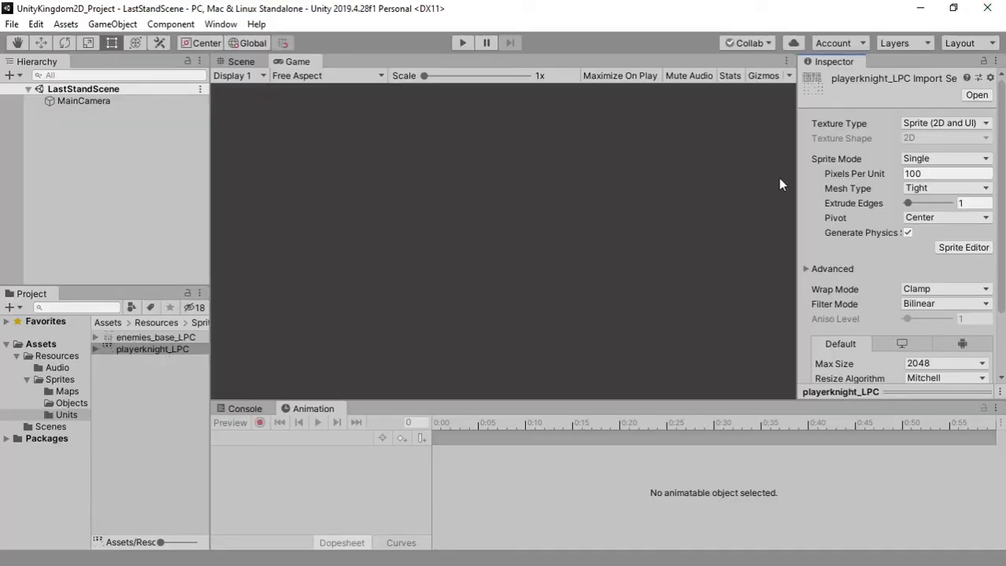
- Set the Sprite Mode of playerknight_LPC to Multiple
left_click(167, 355)
left_click(936, 160)
left_click(937, 191)
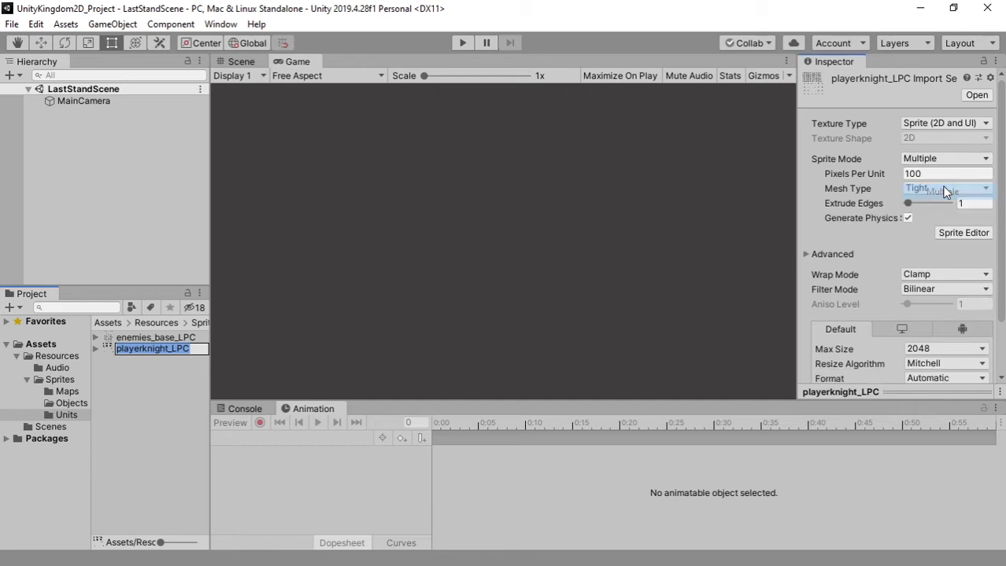
left_click(935, 159)
left_click(937, 175)
left_click(936, 160)
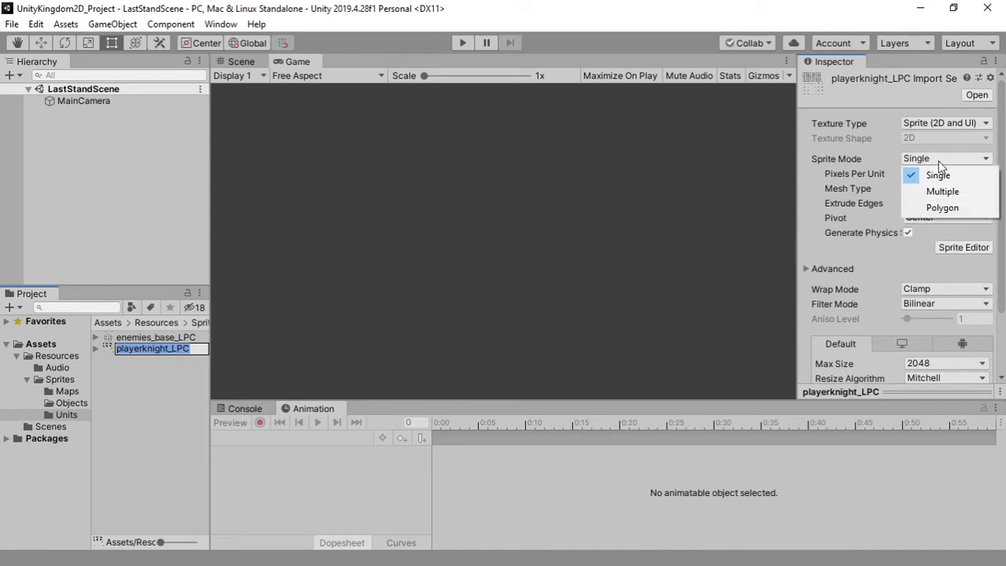
left_click(937, 191)
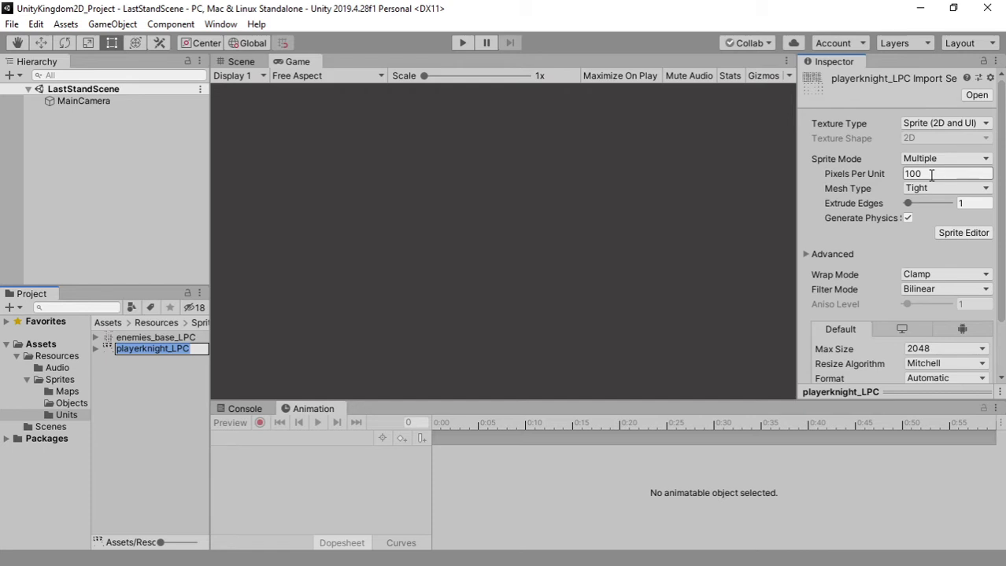
- Set the sprite sheet's Pixels Per Unit to 32 and its Filter Mode to Point (no filter)
left_click(931, 175)
type("32")
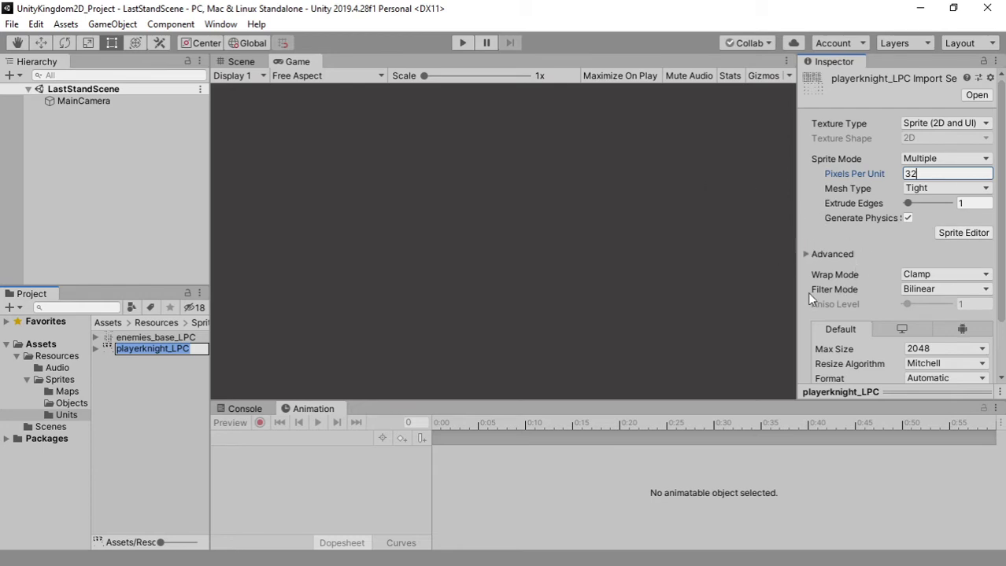
left_click(909, 290)
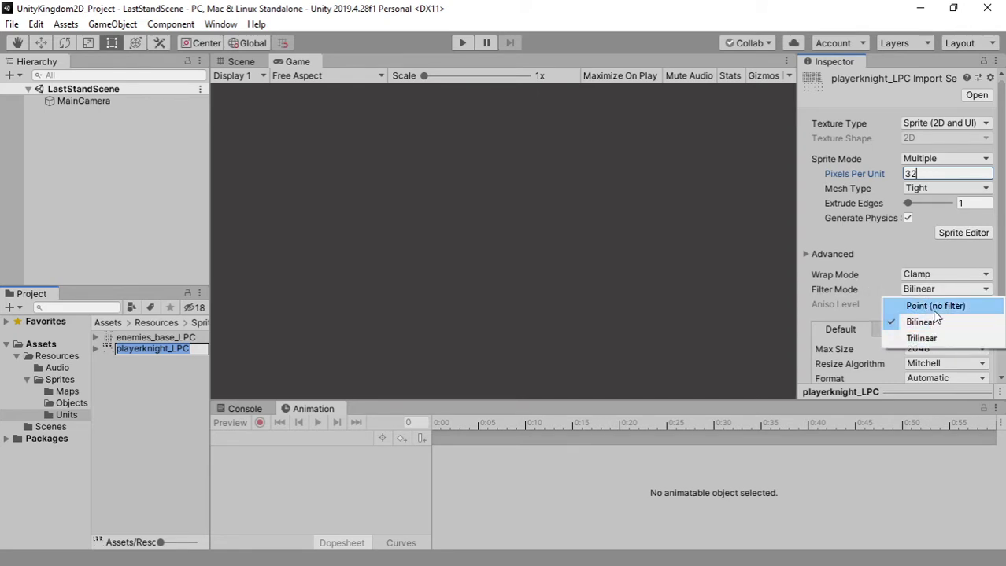
left_click(934, 308)
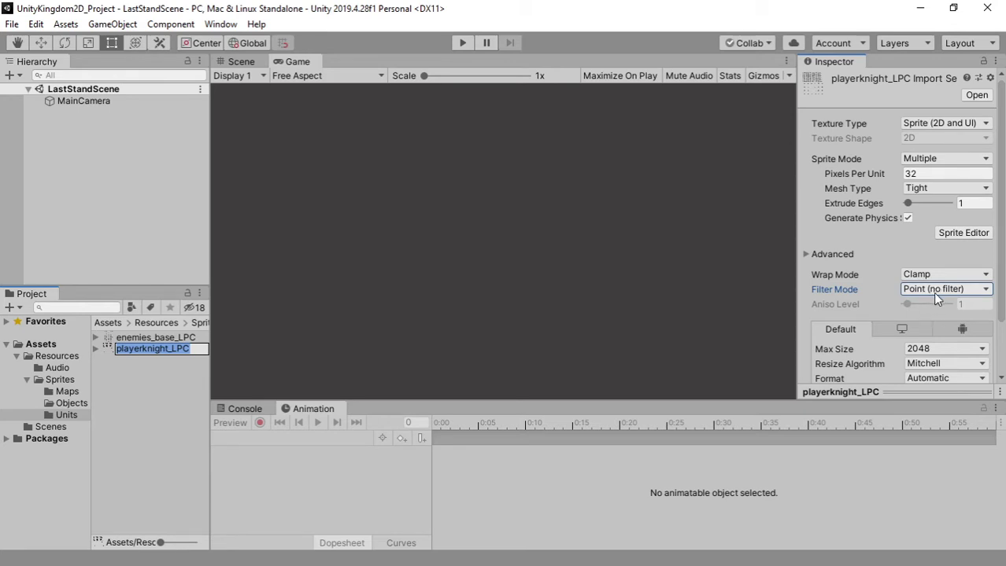
- Set the sprite sheet's Compression to None and apply the import settings
scroll(934, 293, "down", 3)
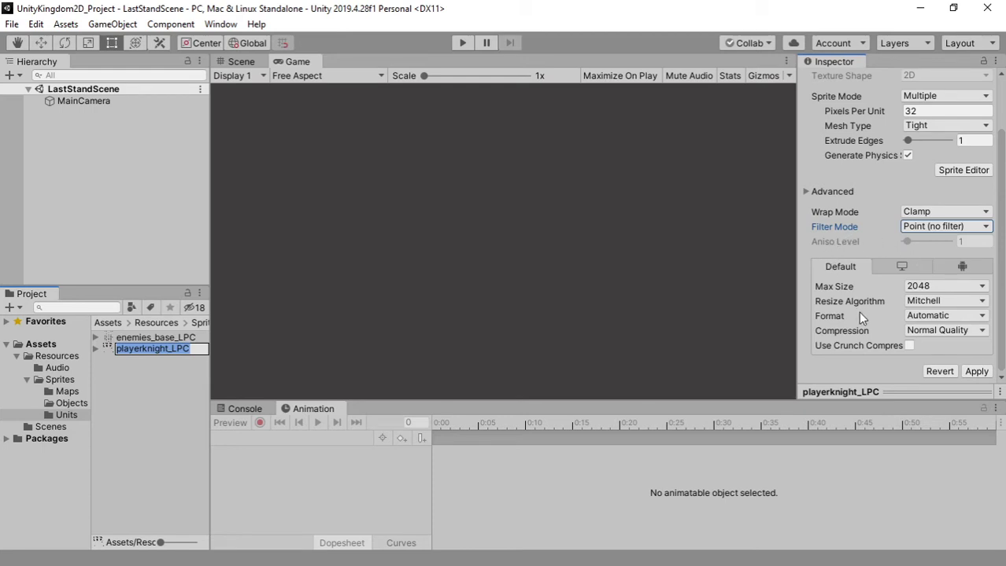
left_click(943, 331)
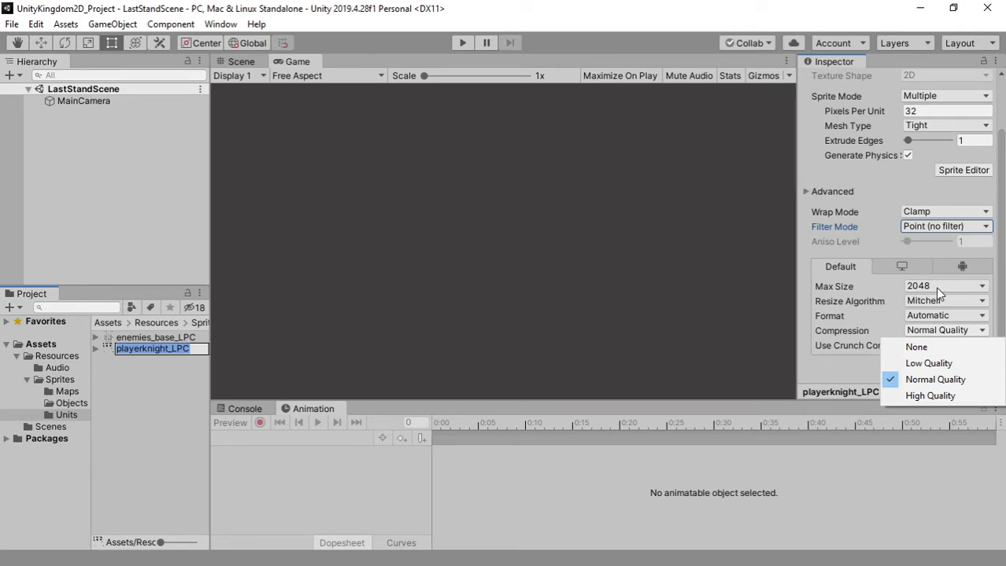
left_click(915, 348)
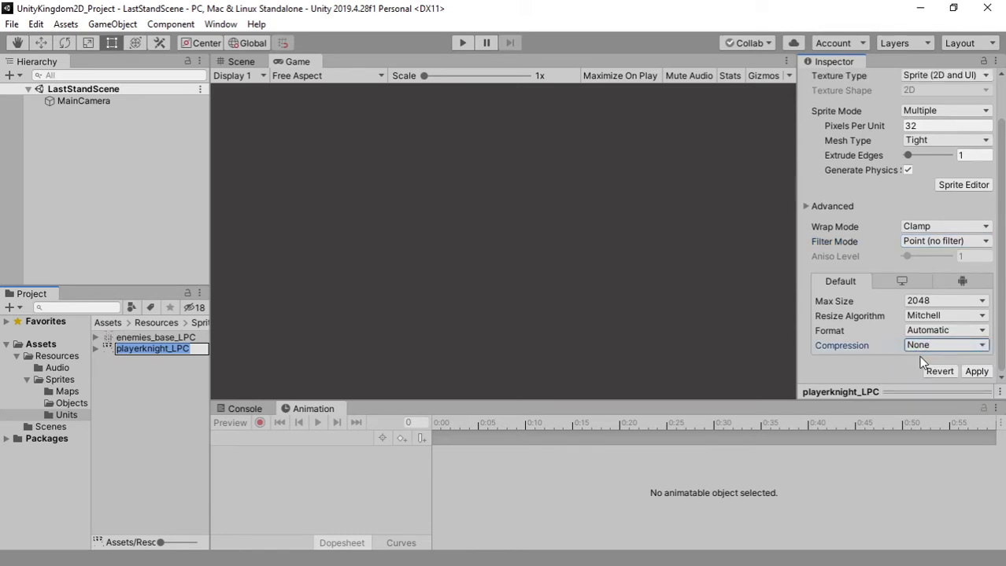
left_click(974, 371)
left_click(975, 371)
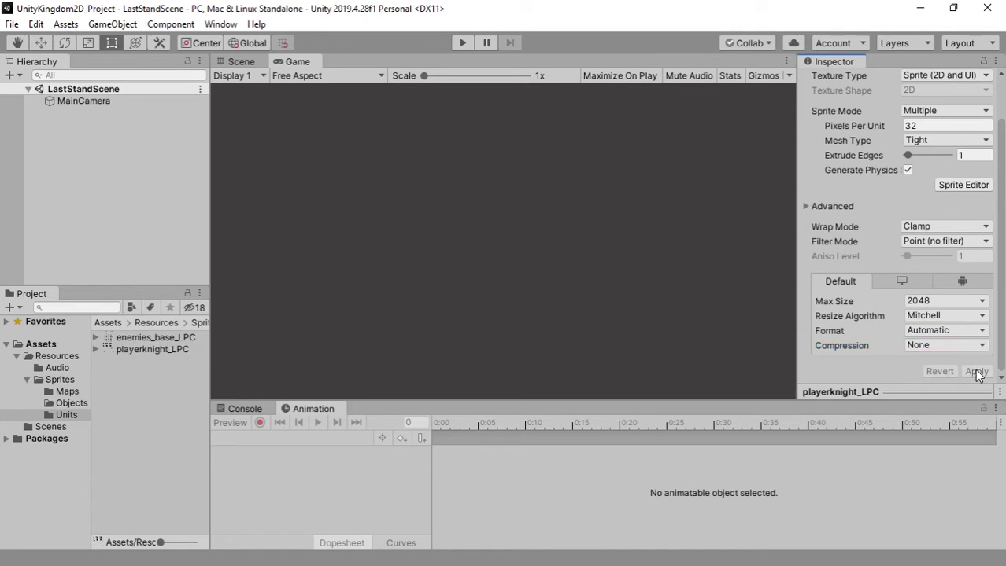
- Open playerknight_LPC in the Sprite Editor and check the available slice types
left_click(126, 350)
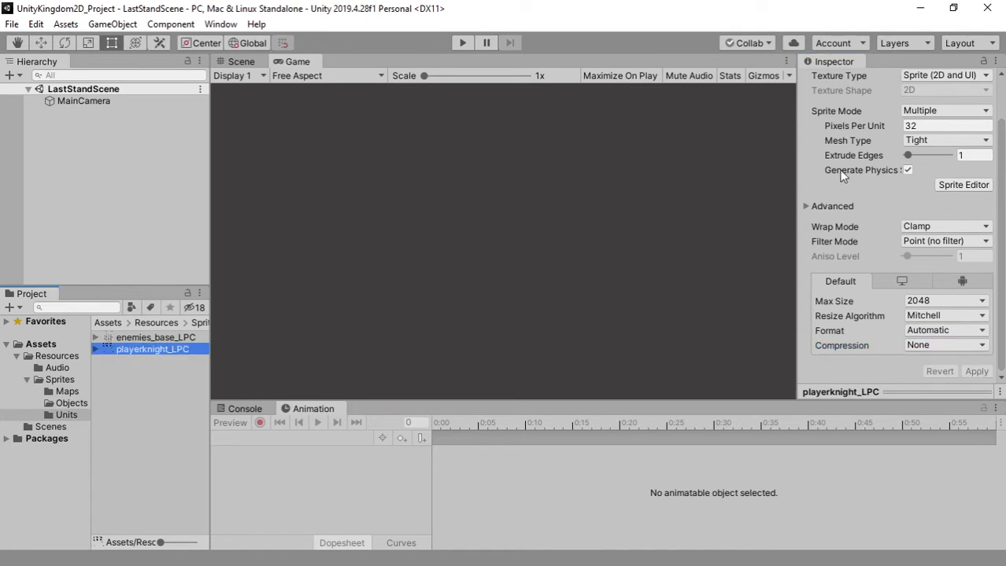
scroll(871, 229, "up", 2)
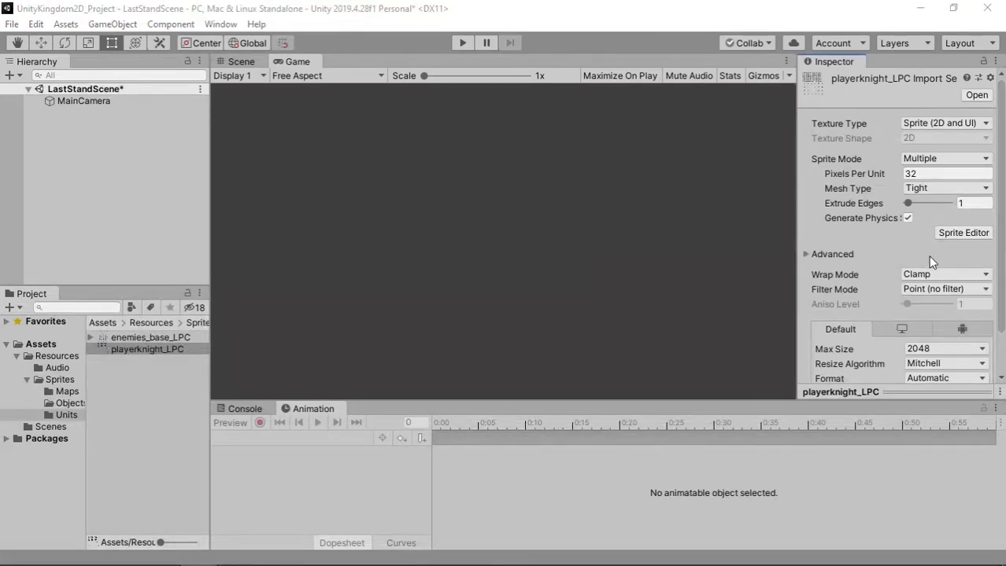
left_click(964, 233)
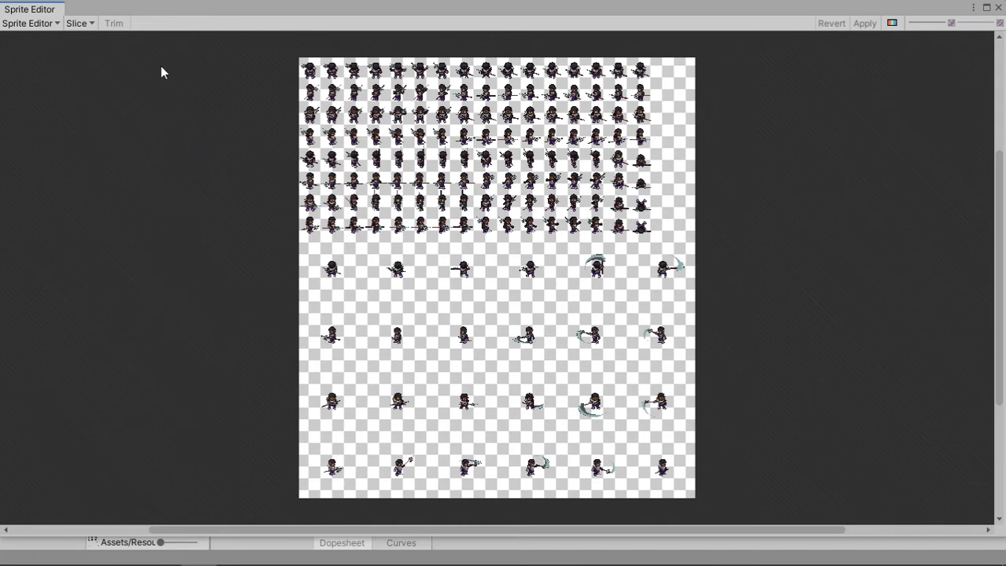
left_click(86, 27)
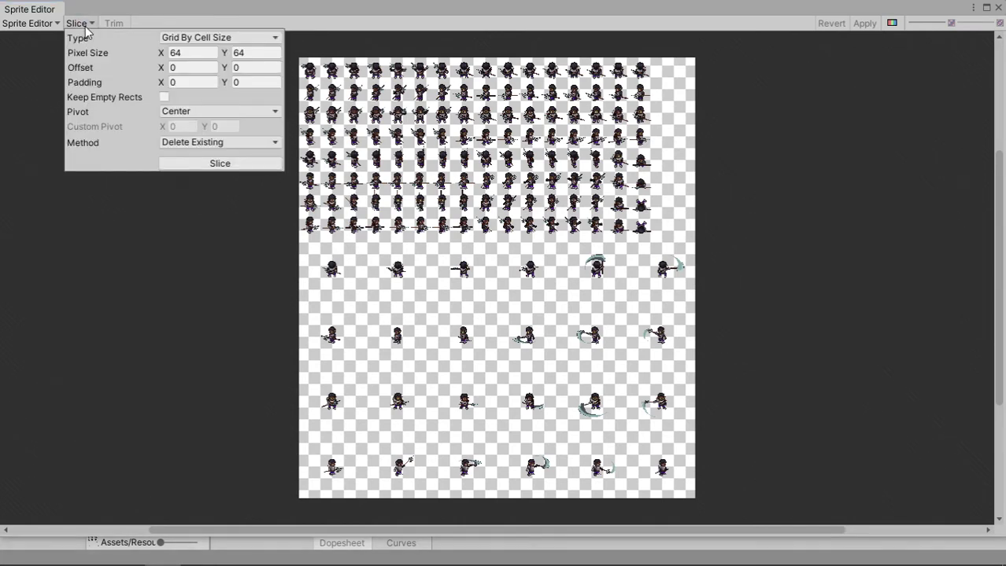
left_click(195, 39)
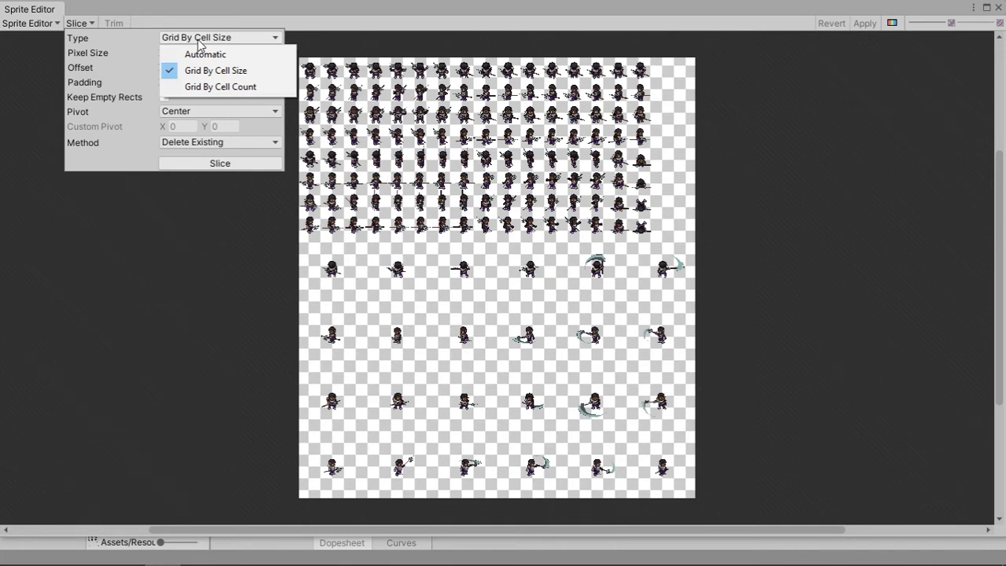
left_click(798, 104)
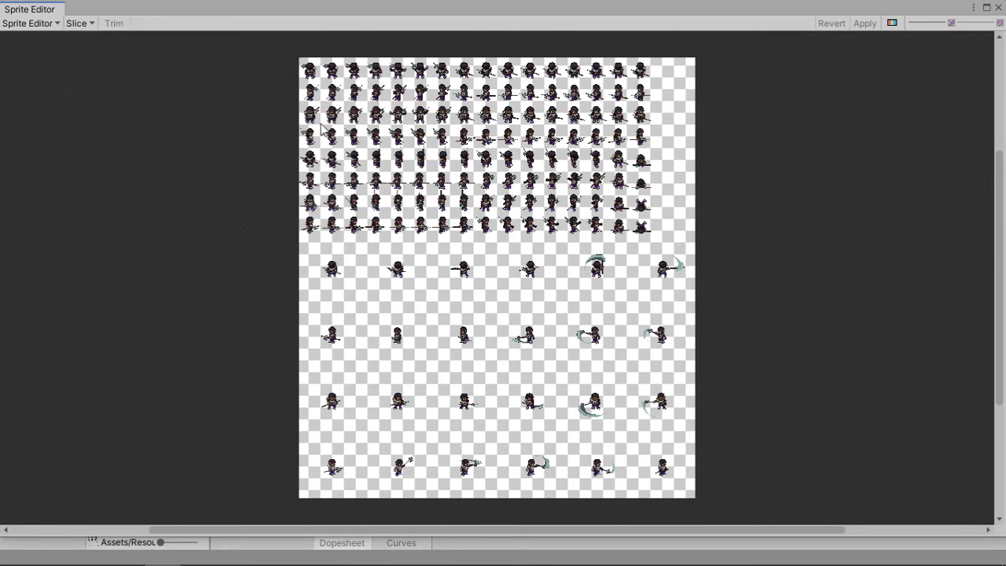
- Slice the sprite sheet using Grid By Cell Size with 64 x 64 pixel cells, a Center pivot and the Delete Existing method
scroll(321, 130, "up", 6)
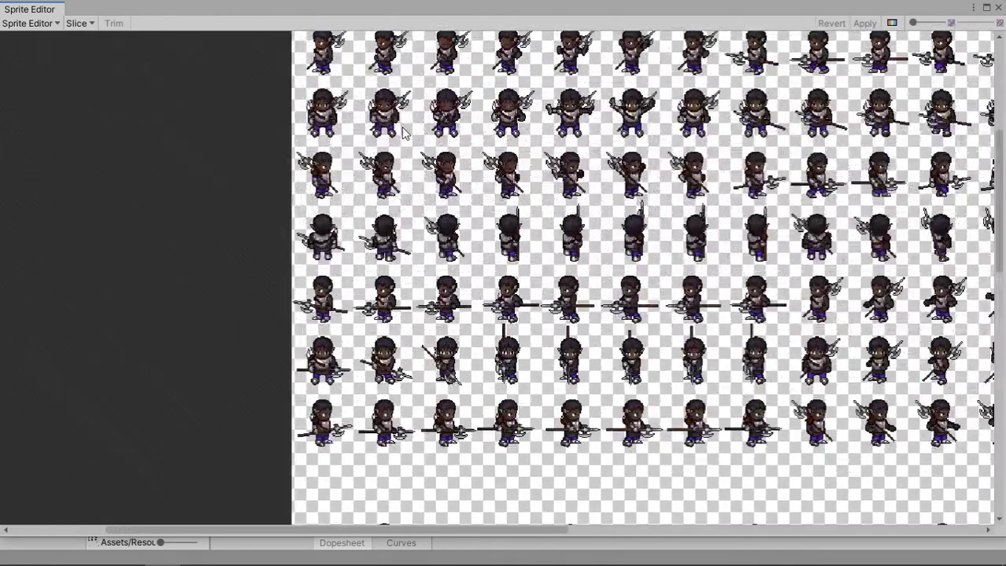
middle_click_drag(410, 114, 418, 324)
scroll(427, 260, "up", 6)
scroll(417, 324, "up", 1)
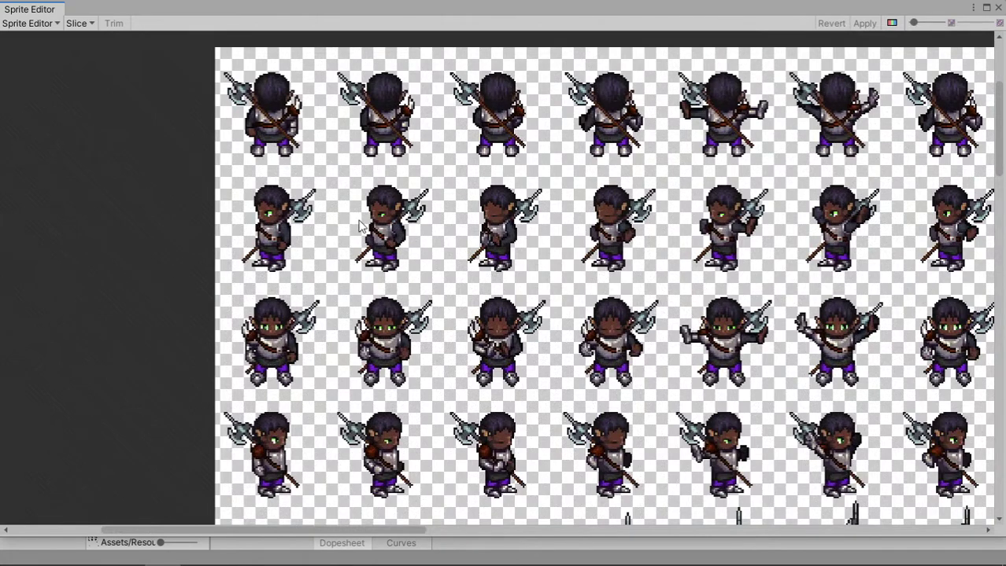
scroll(349, 203, "up", 2)
middle_click_drag(348, 205, 383, 250)
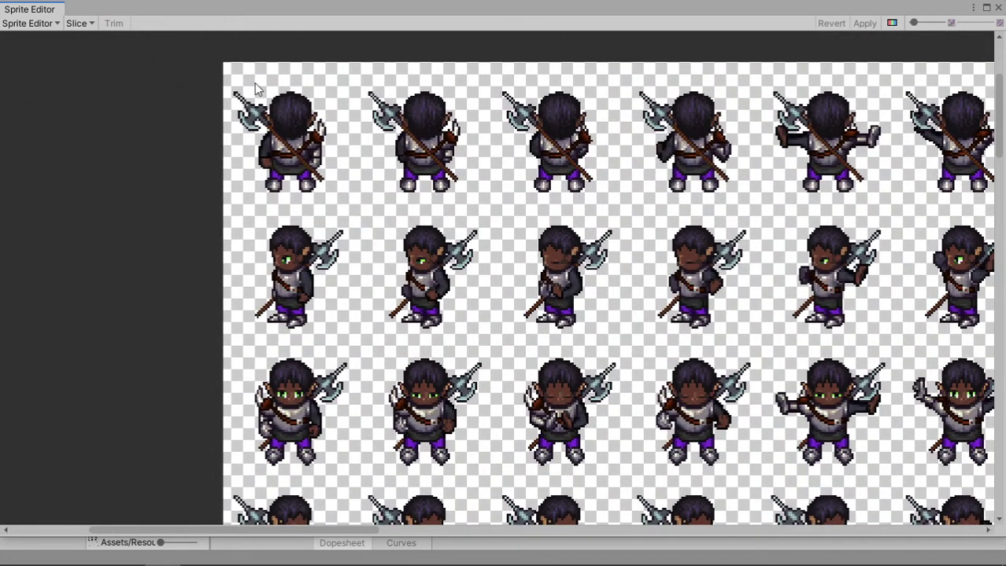
left_click(93, 24)
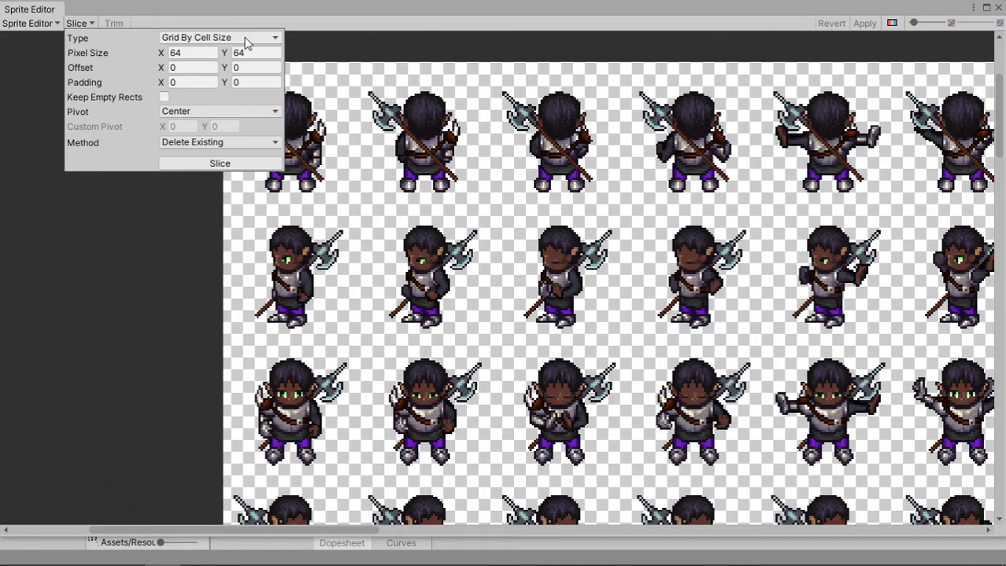
left_click(225, 165)
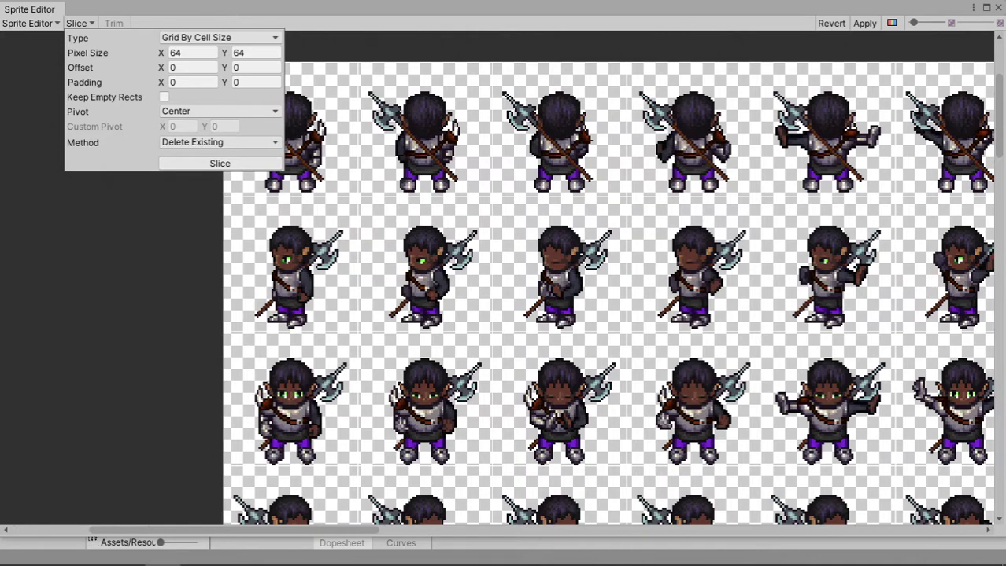
left_click(199, 565)
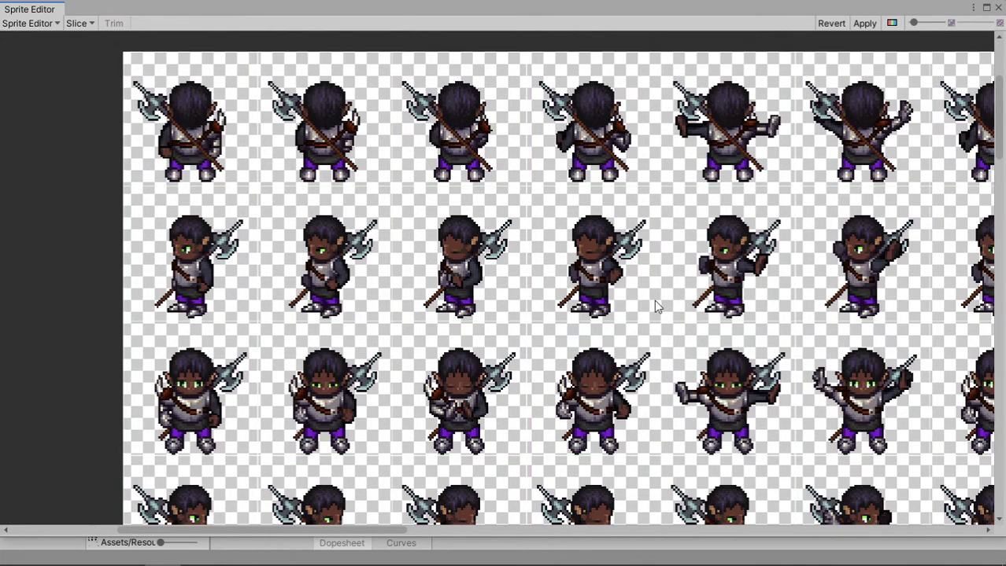
- Select the first three frames of the top row one by one to examine their slice boundaries and properties
left_click(245, 165)
left_click(285, 165)
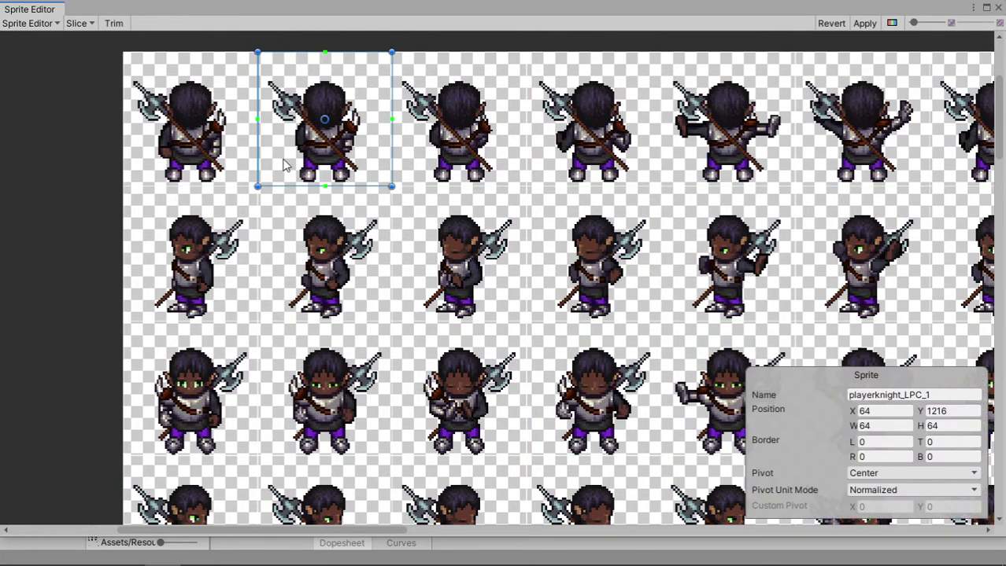
left_click(206, 165)
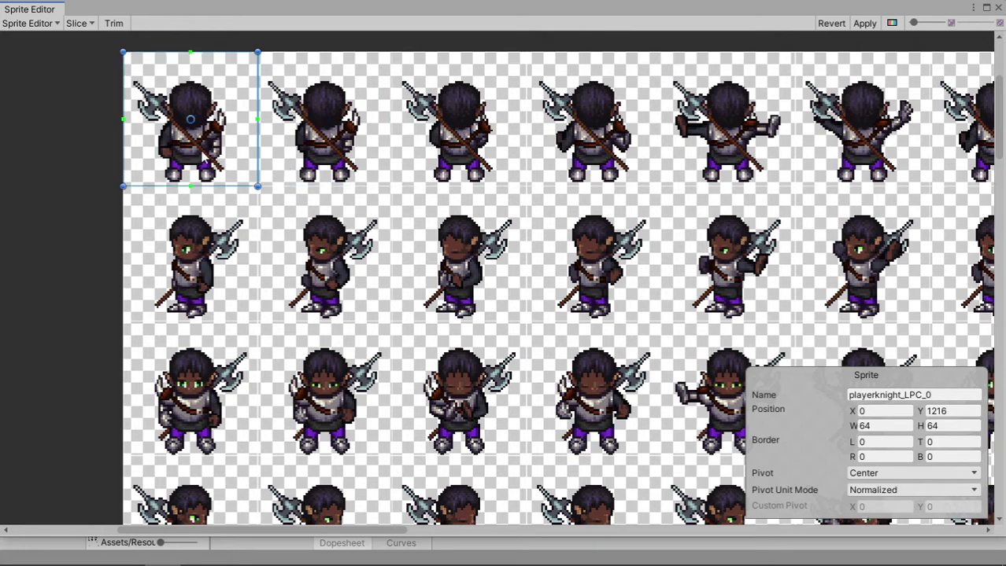
left_click(875, 442)
left_click(368, 138)
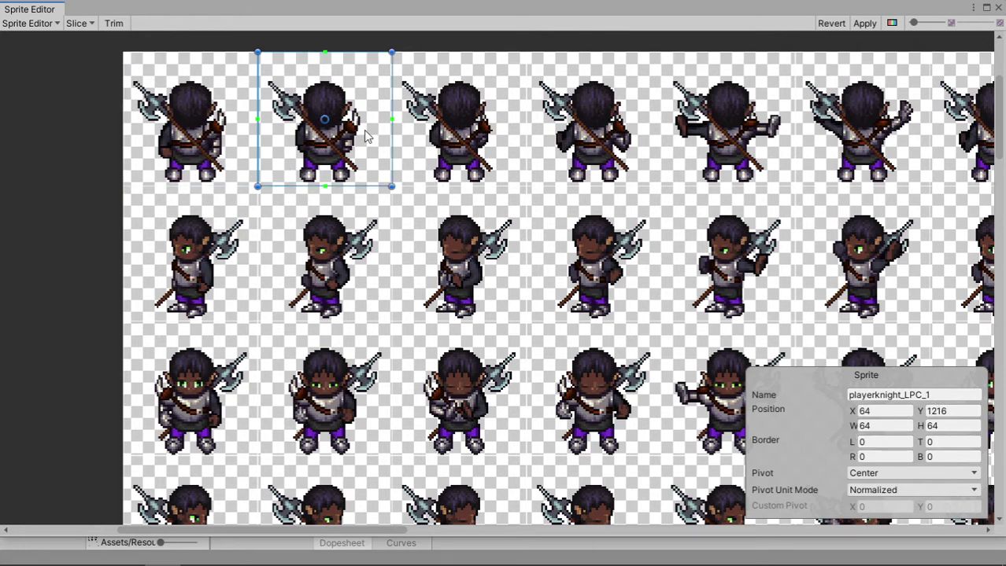
left_click(479, 138)
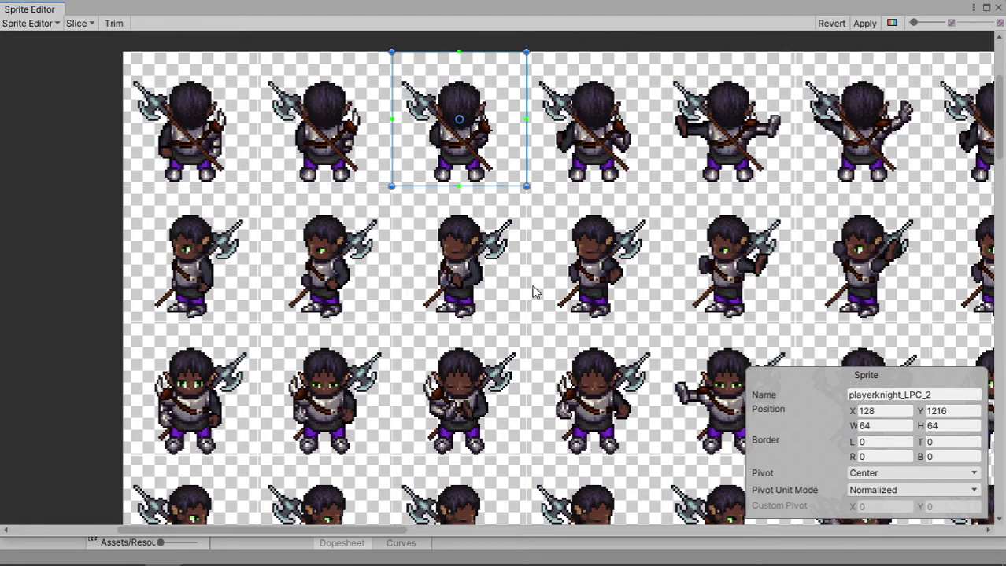
- Examine the remaining regular frames down to the last 64 x 64 frame before the larger attack rows
scroll(611, 338, "down", 4)
middle_click_drag(626, 371, 356, 293)
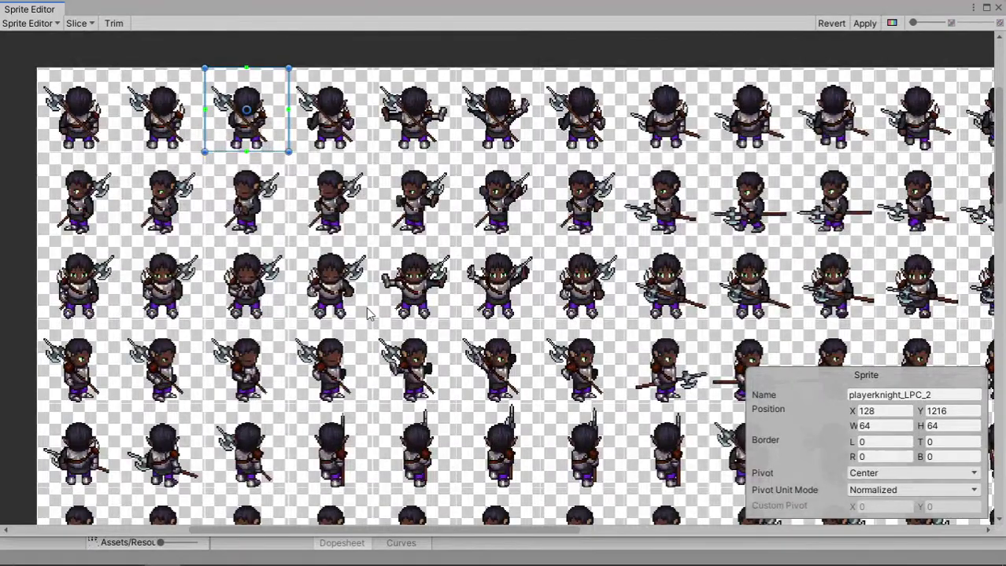
scroll(464, 363, "down", 3)
middle_click_drag(565, 401, 401, 277)
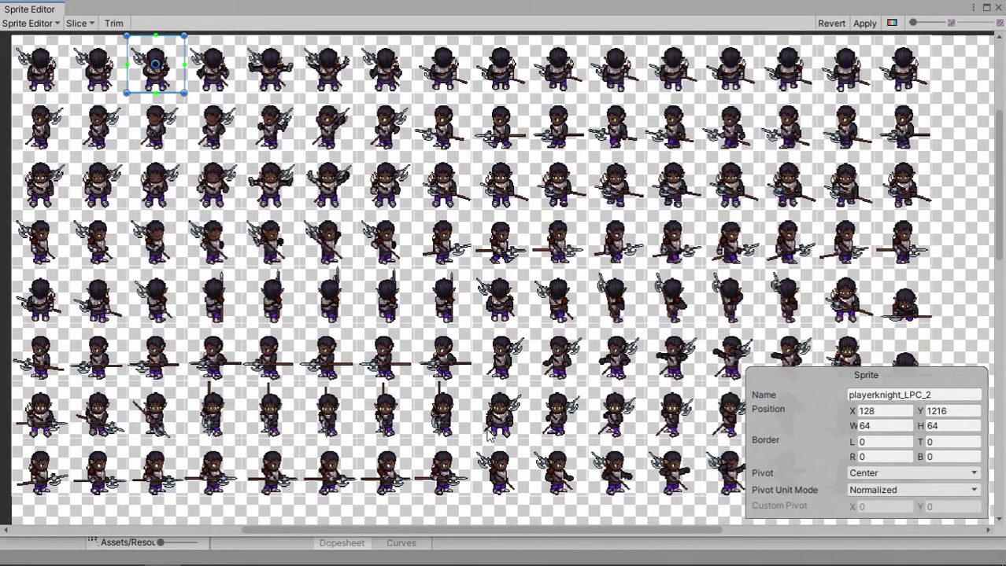
middle_click_drag(535, 391, 350, 227)
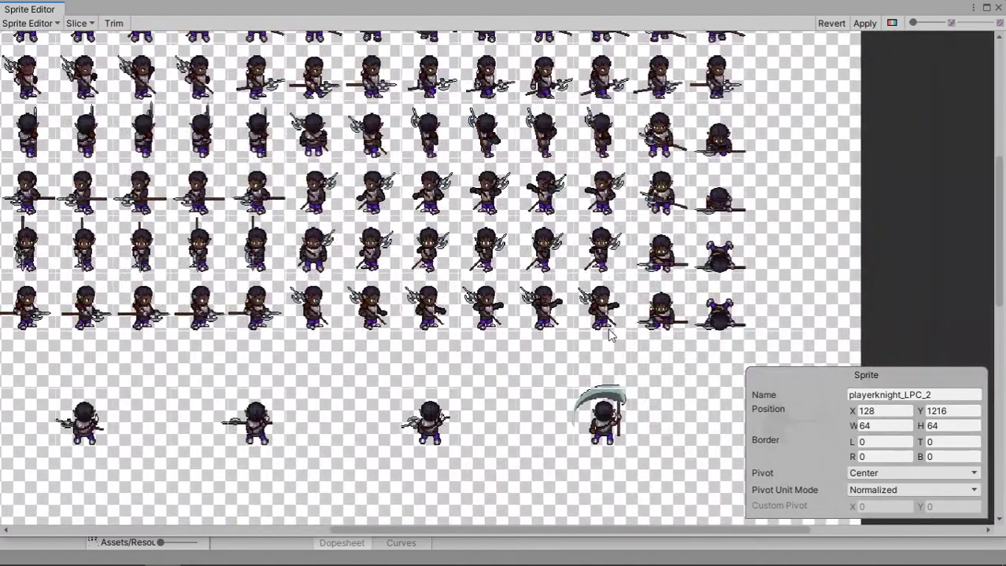
left_click(718, 329)
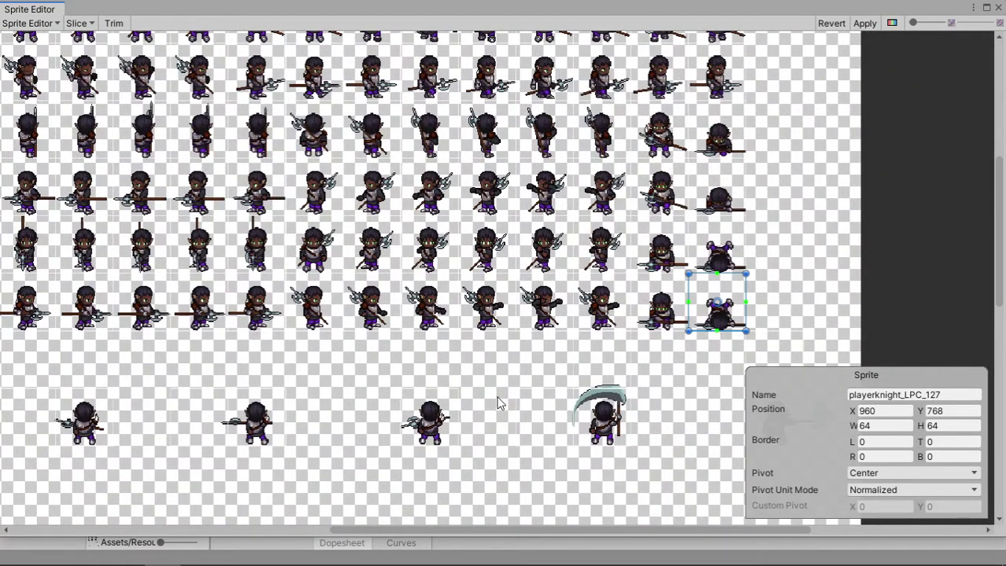
middle_click_drag(469, 406, 669, 269)
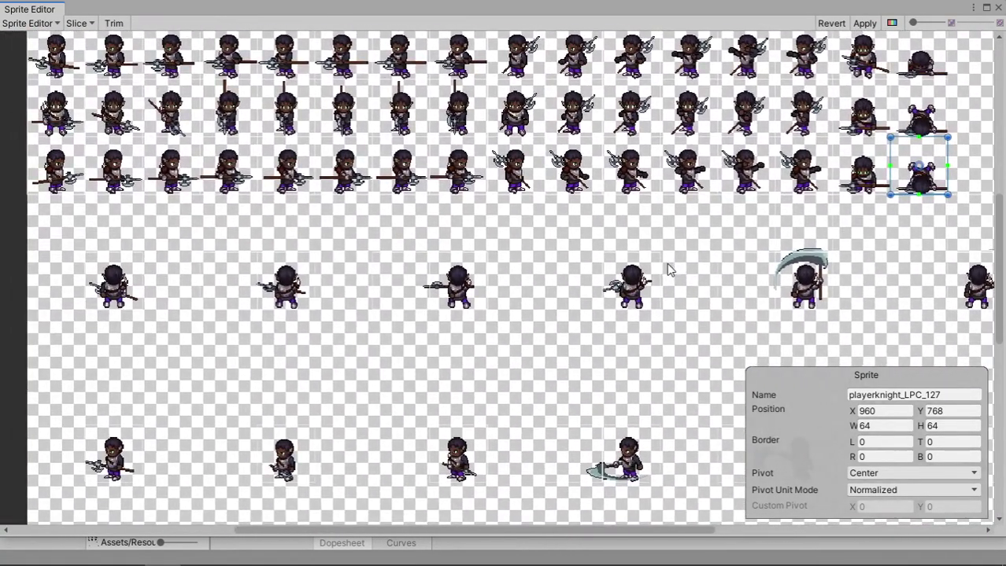
- Examine how the back-facing attack frames are sliced, including the stray slice above the scythe swing frame
left_click(114, 280)
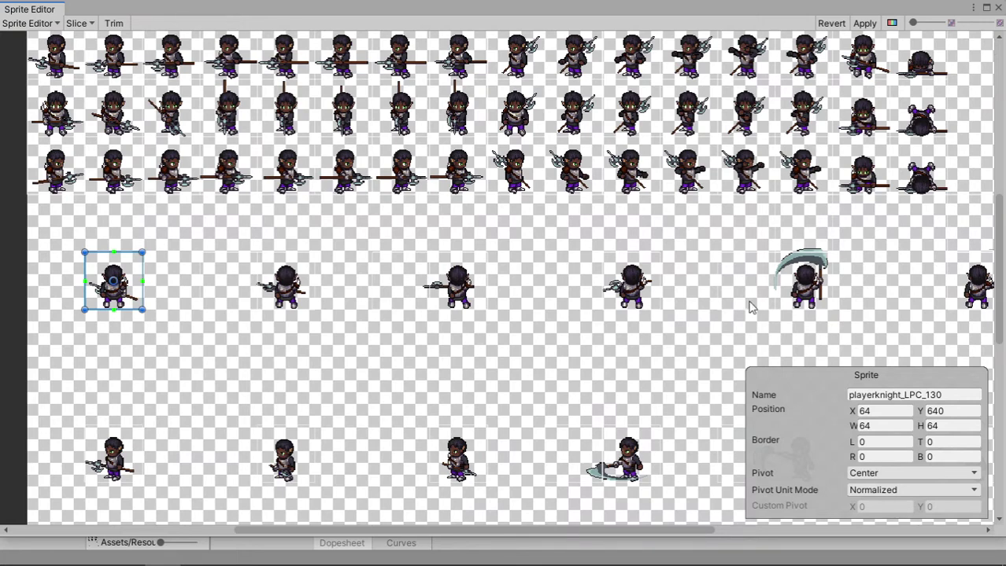
left_click(804, 238)
scroll(806, 240, "up", 2)
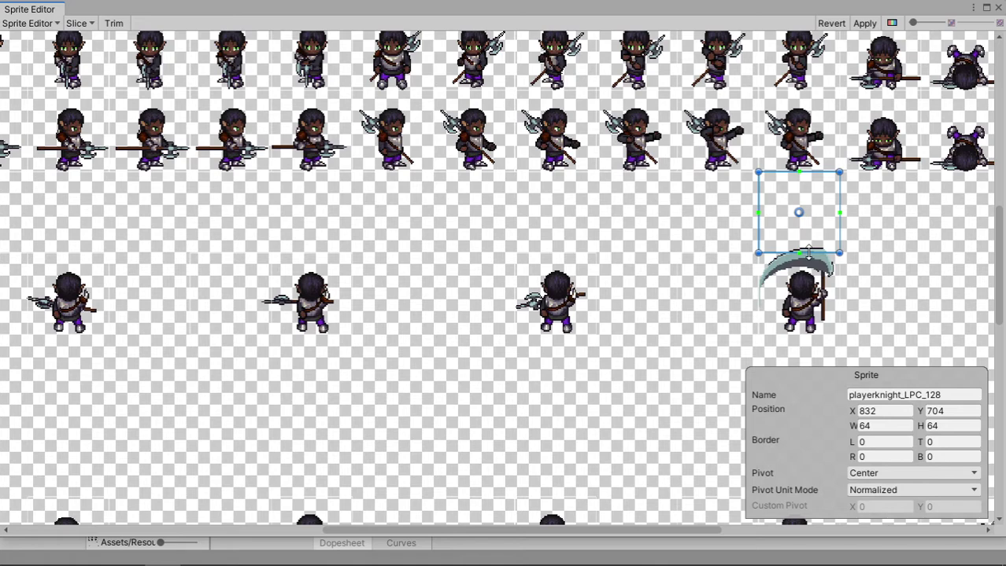
scroll(808, 252, "up", 4)
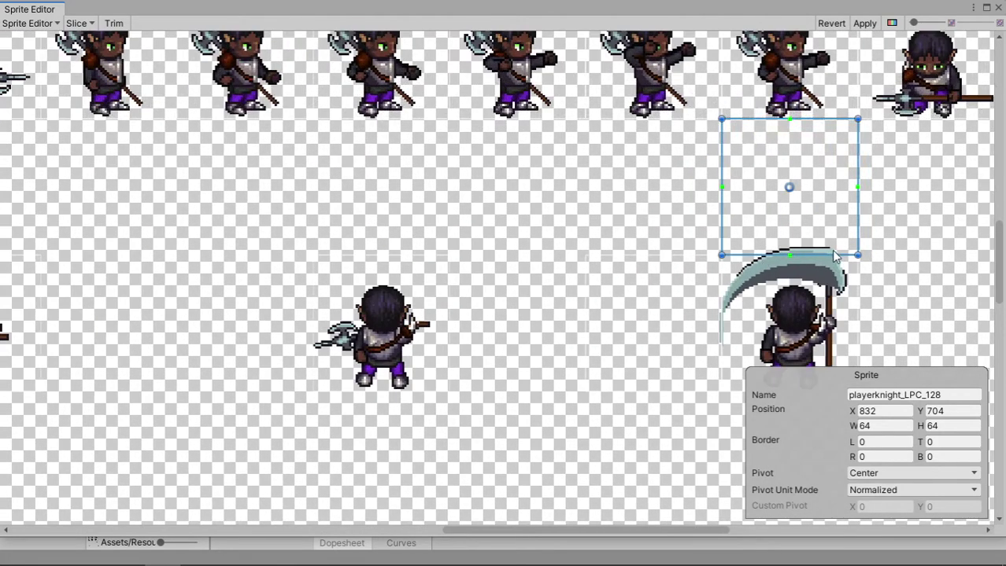
scroll(801, 287, "up", 1)
middle_click_drag(789, 288, 491, 260)
scroll(576, 272, "up", 1)
scroll(574, 261, "down", 2)
scroll(494, 260, "down", 1)
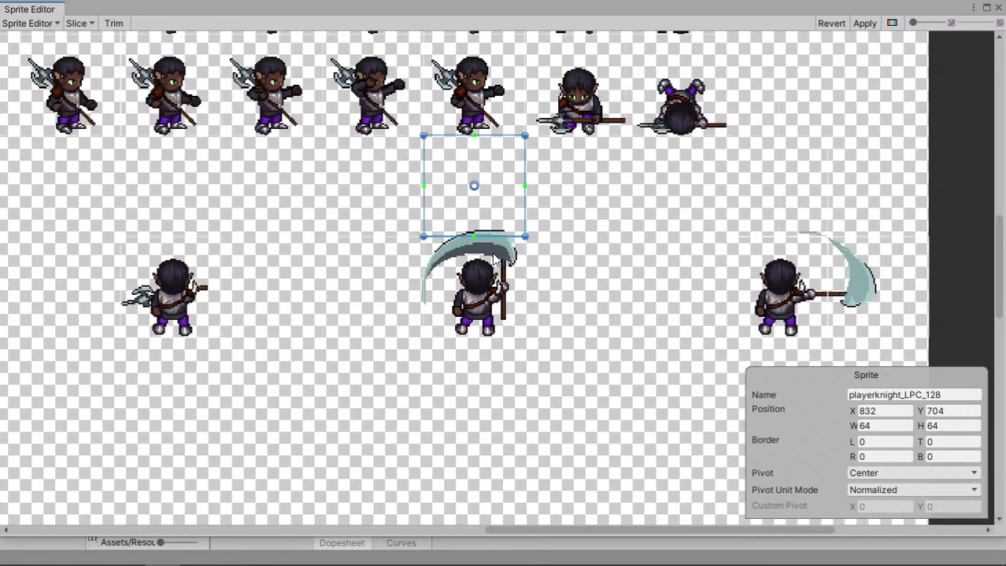
scroll(495, 260, "down", 3)
left_click(309, 271)
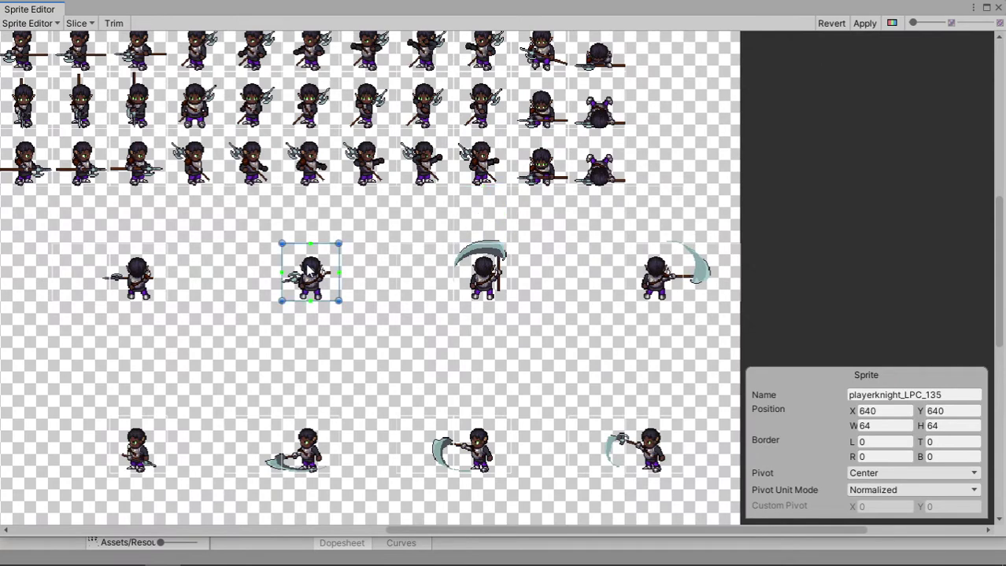
left_click(137, 272)
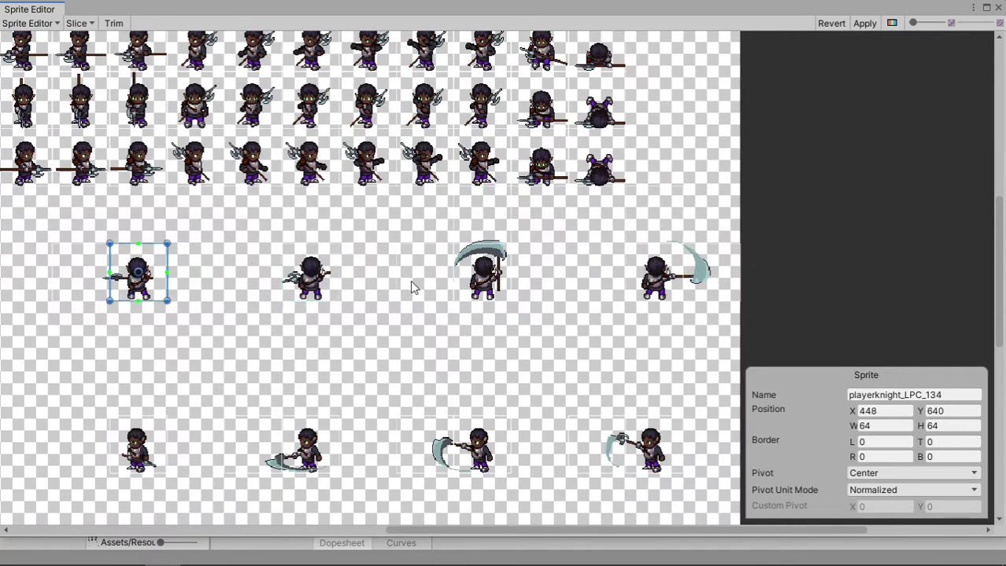
- Delete the stray slices in the back-facing attack row: the one above the scythe swing and the empty ones beside the characters
left_click(486, 230)
key("Delete")
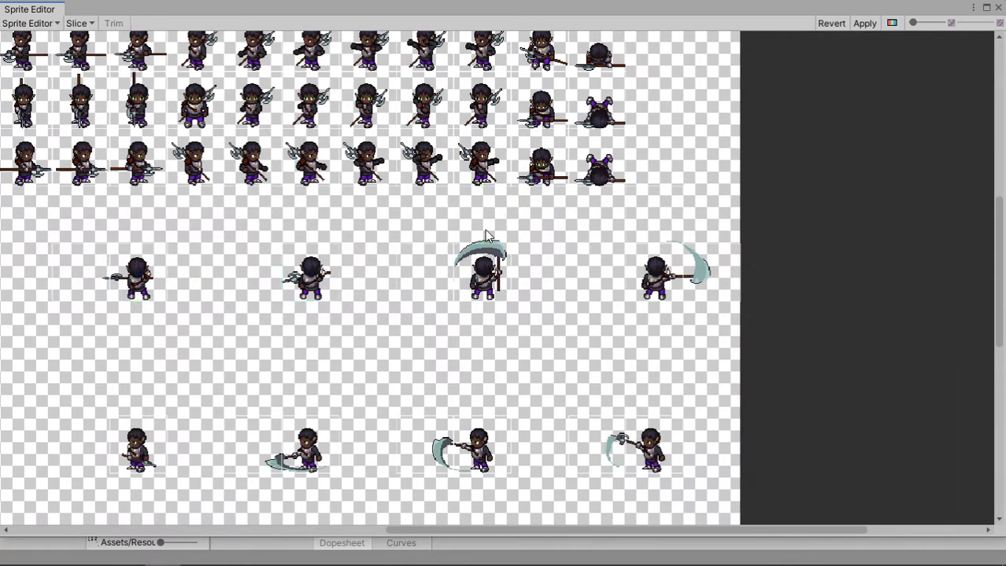
left_click(427, 279)
key("Delete")
middle_click_drag(245, 318, 558, 319)
left_click(396, 278)
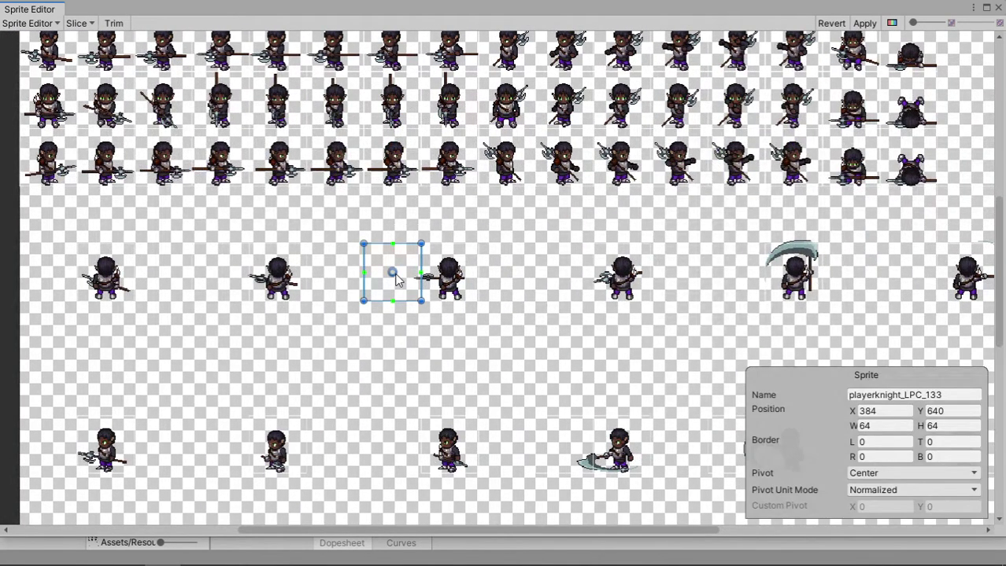
key("Delete")
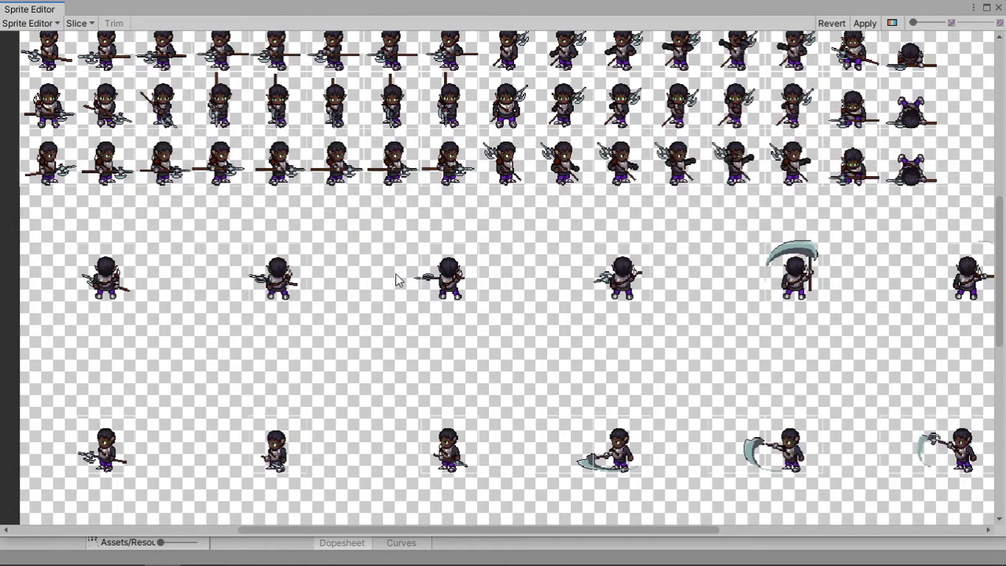
left_click(216, 288)
key("Delete")
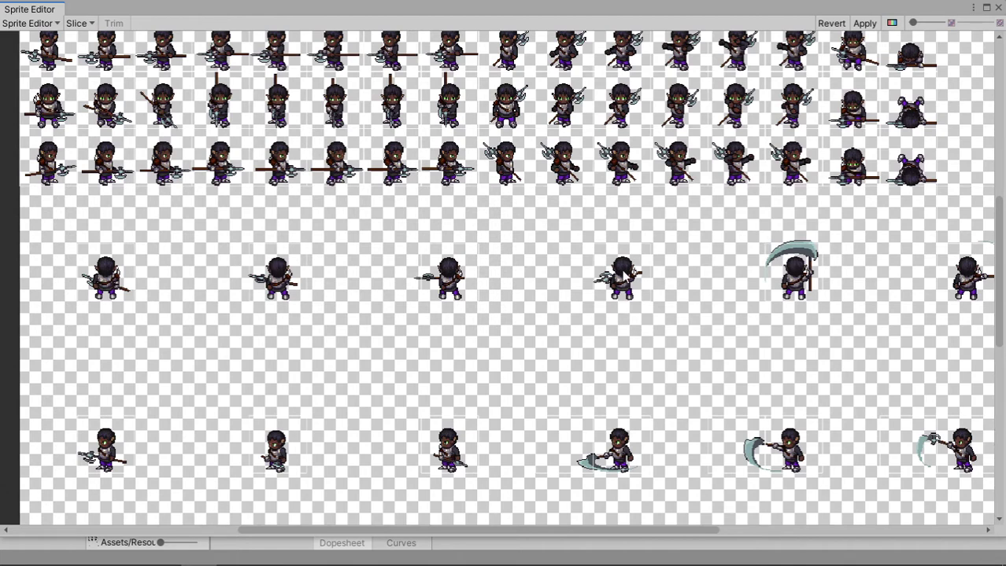
- Select the slice of the first attack frame in the bottom row and set its position to X 0, Y 0
left_click(129, 287)
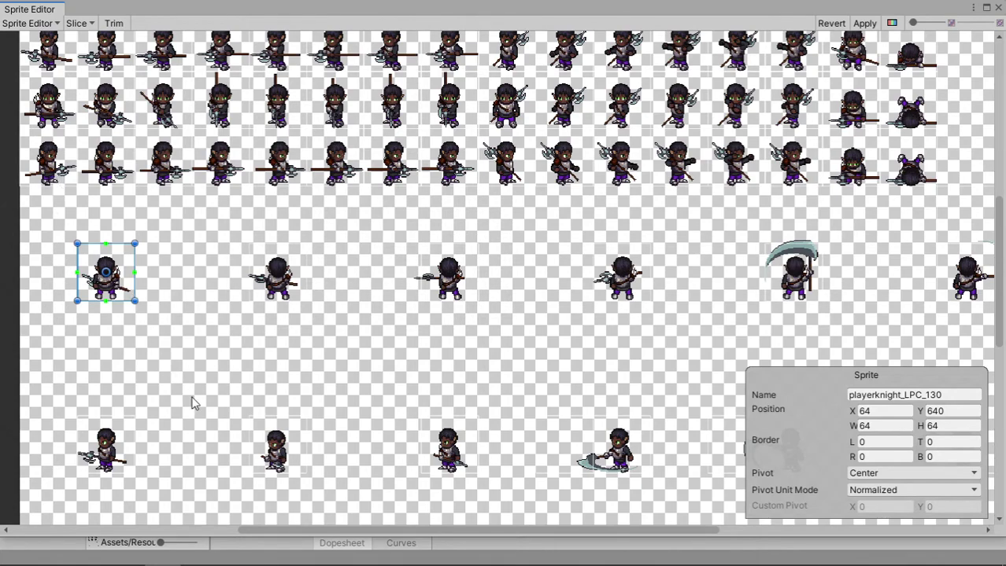
scroll(194, 404, "up", 5)
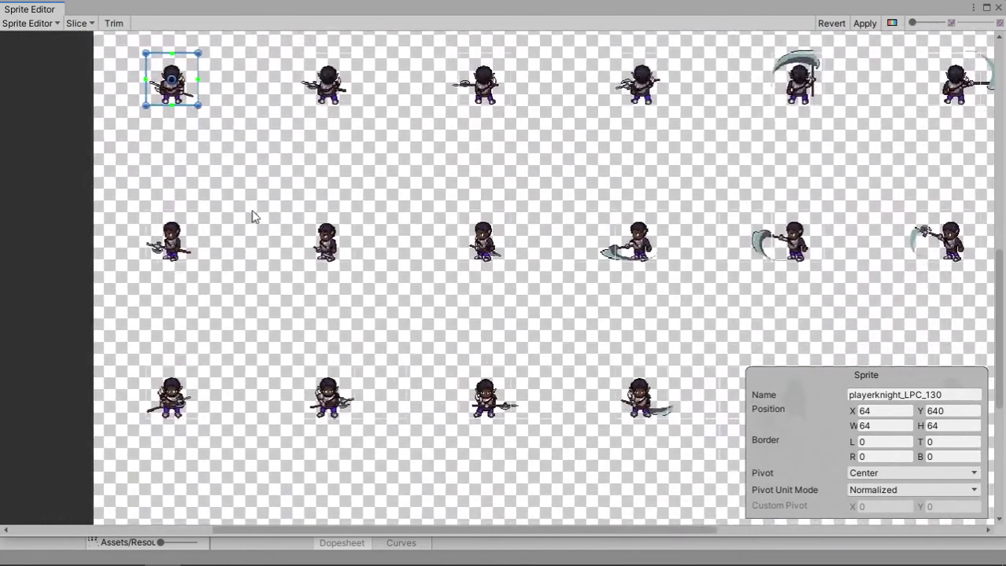
scroll(252, 210, "down", 5)
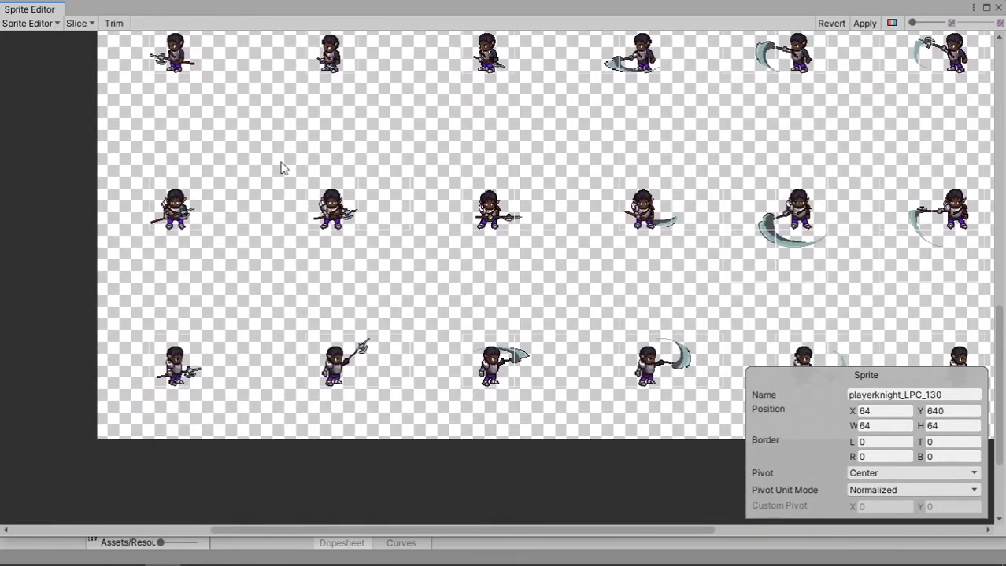
left_click(160, 375)
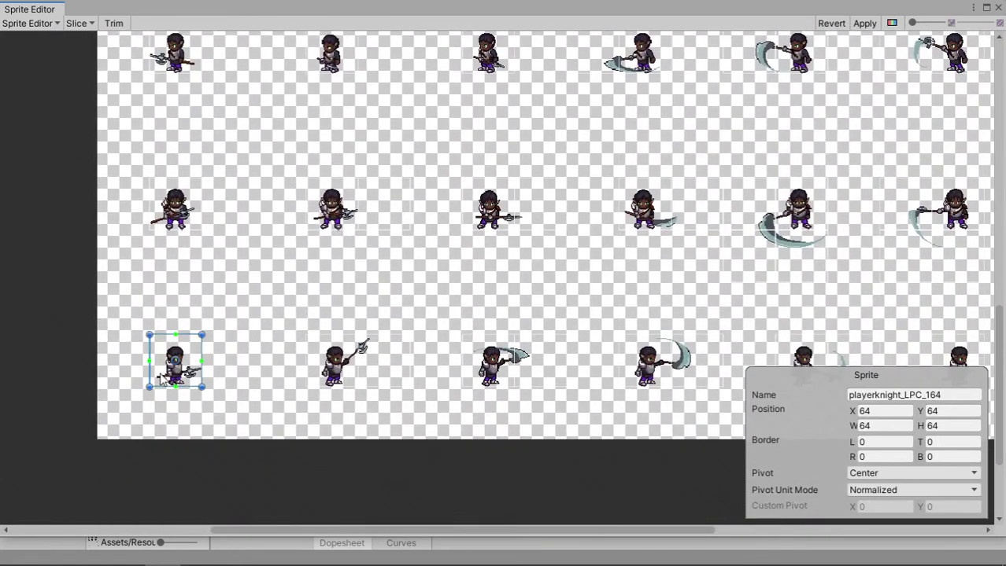
left_click(875, 411)
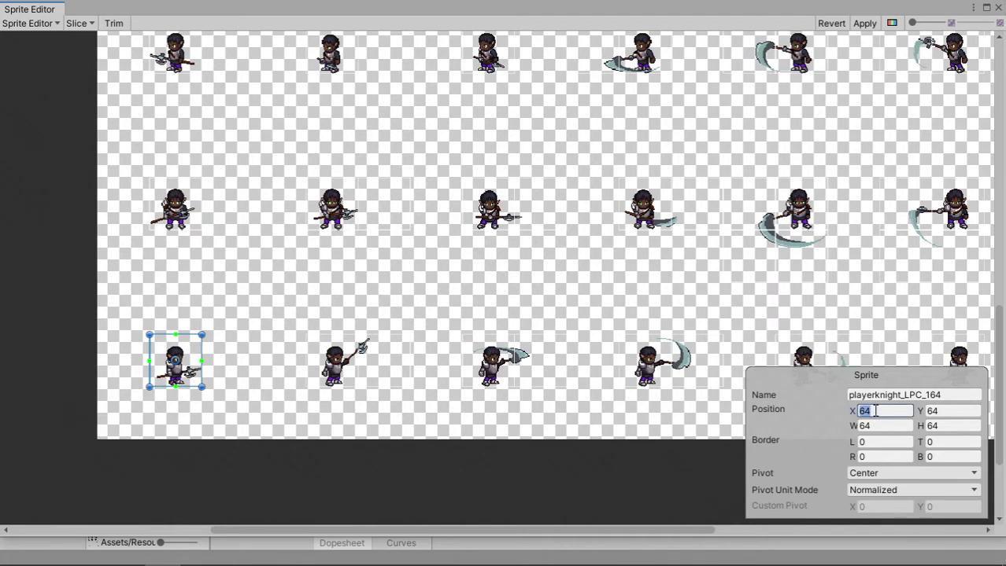
type("0")
key("Tab")
type("0")
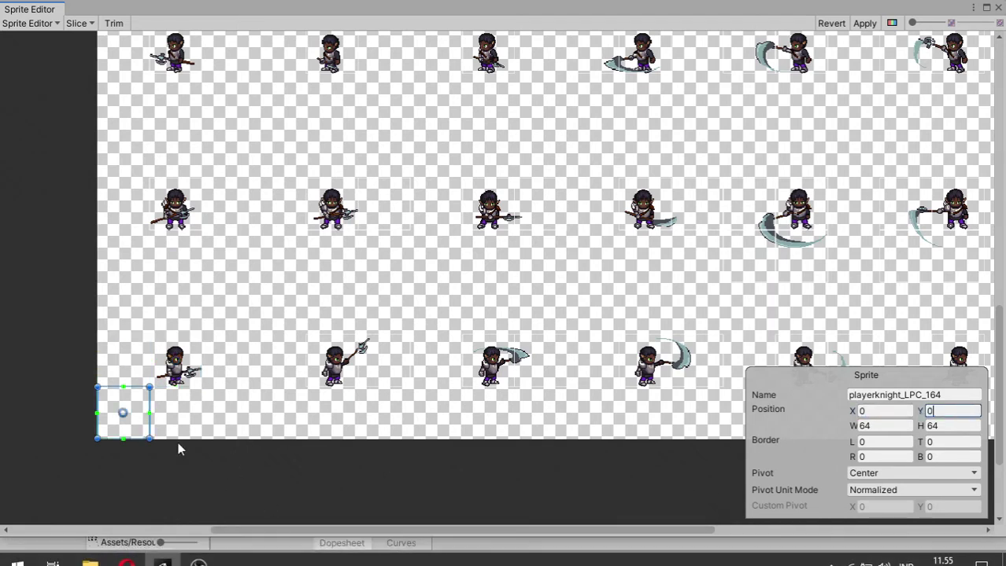
- Set the size of the first bottom-row attack slice to W 192 and H 192
left_click(882, 426)
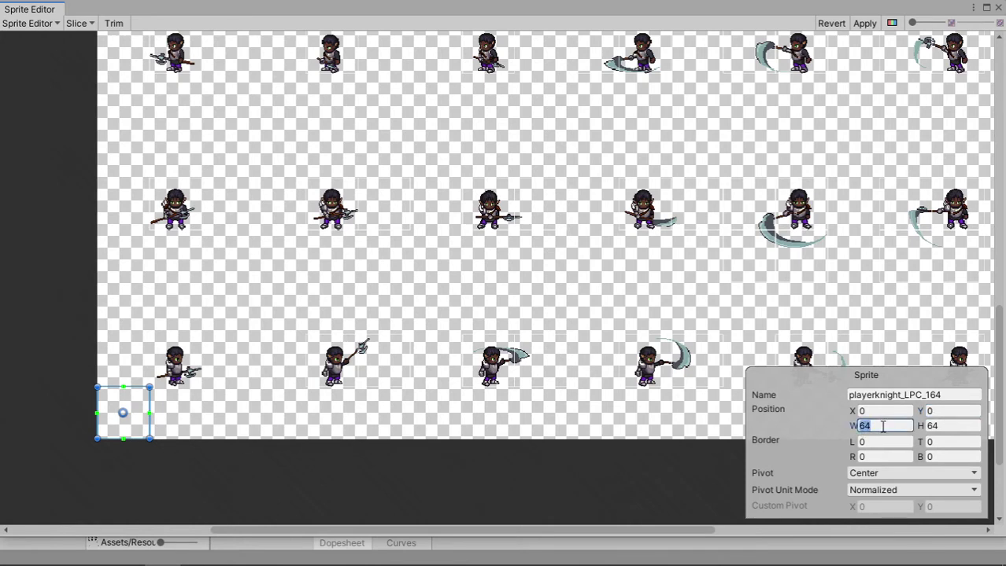
type("192")
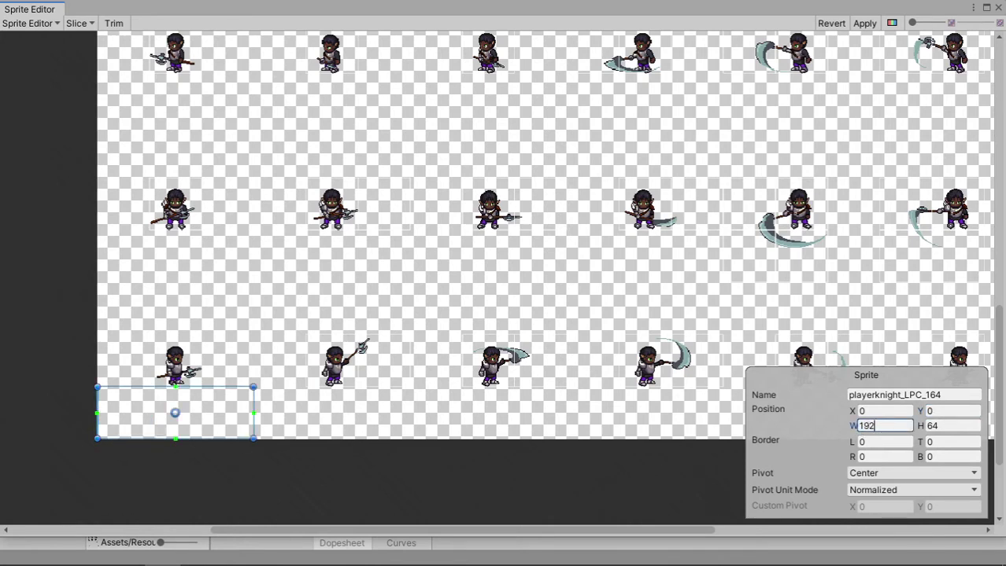
key("Return")
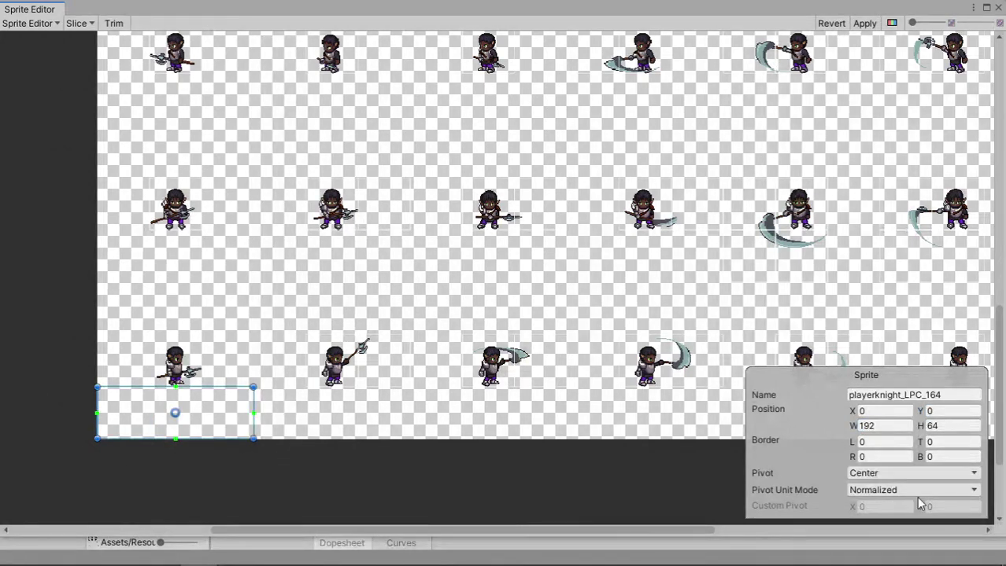
left_click(958, 426)
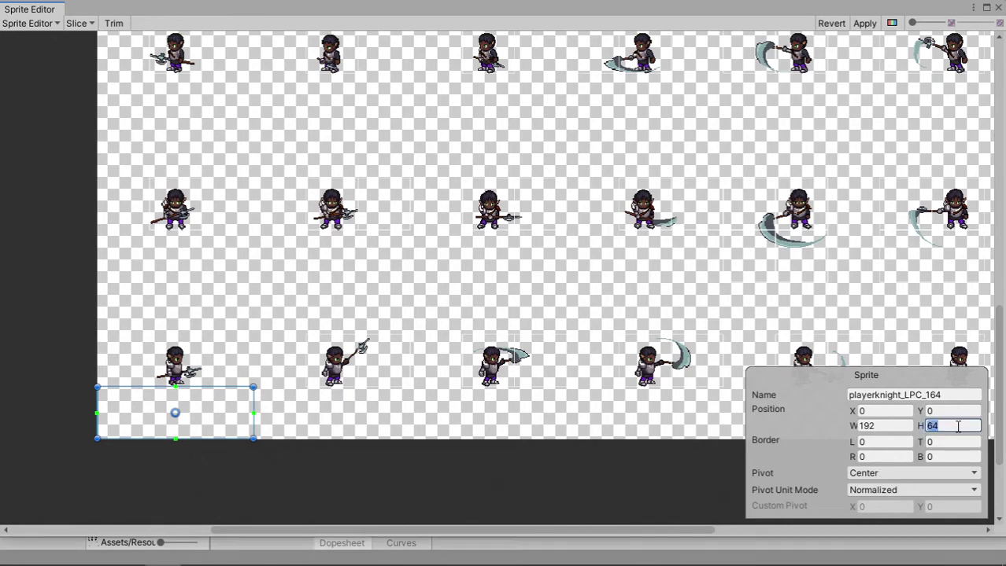
type("192")
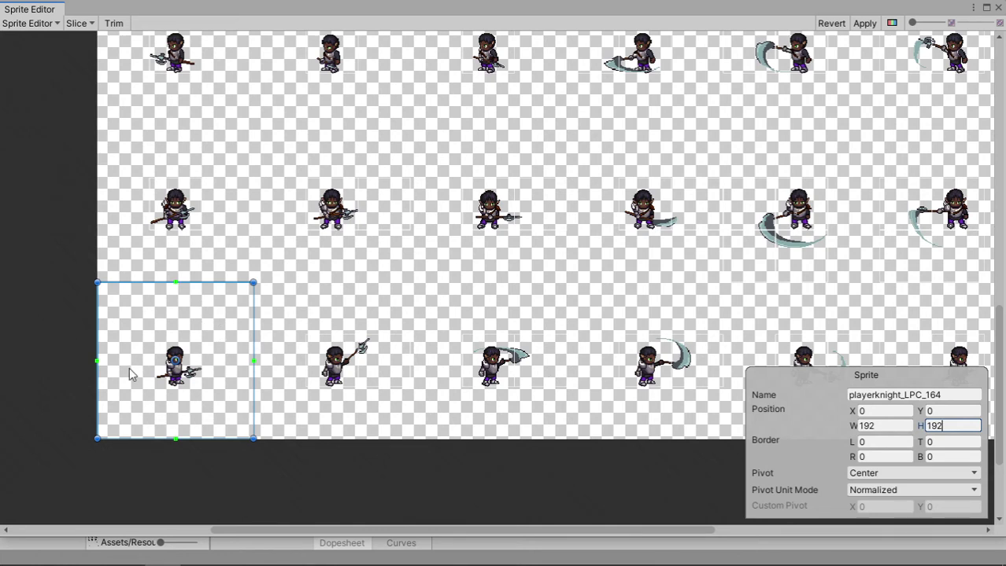
- Select the slice of the first attack frame in the row above and set its position to X 0, Y 192
left_click(188, 217)
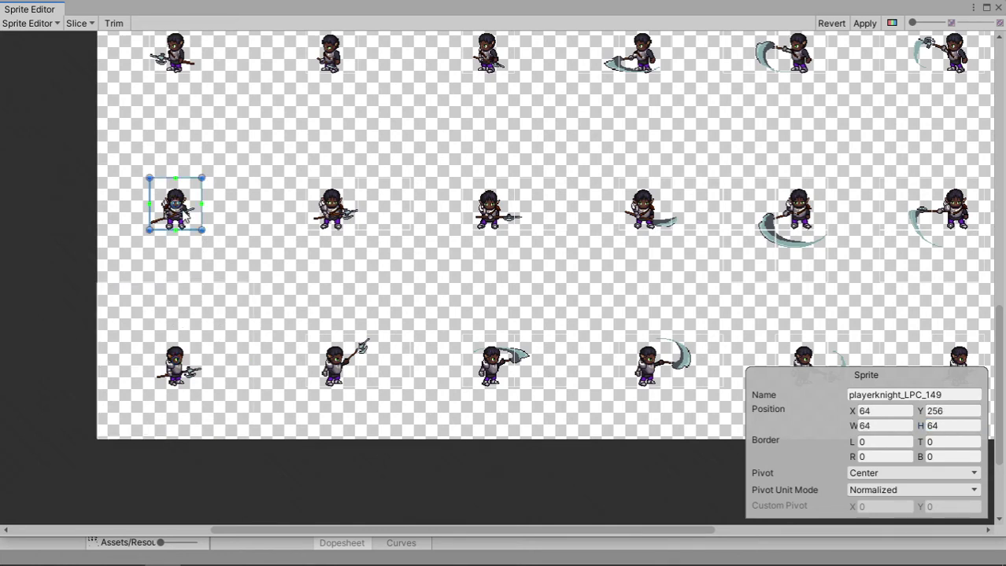
left_click(874, 410)
type("0")
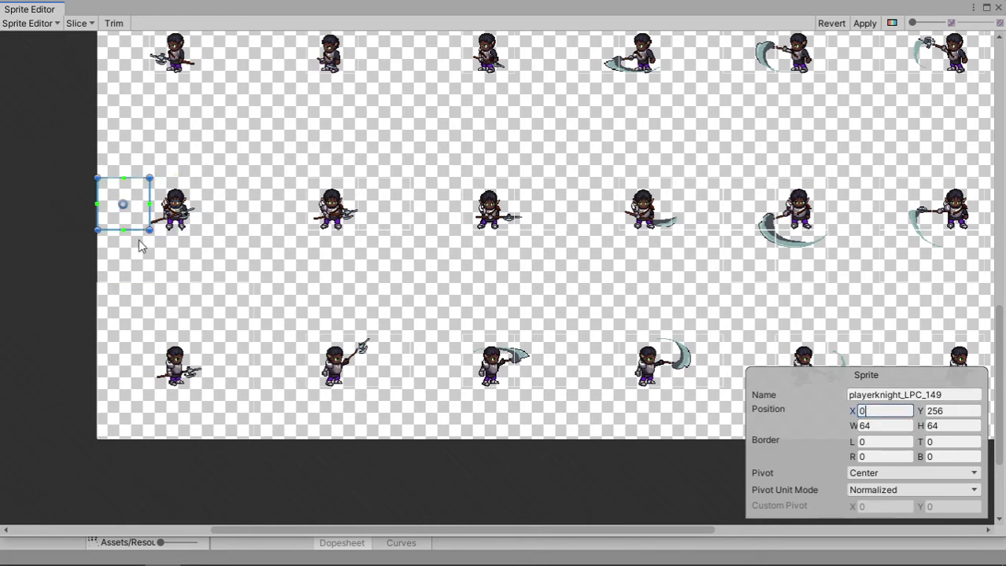
left_click(948, 423)
left_click(948, 412)
type("192")
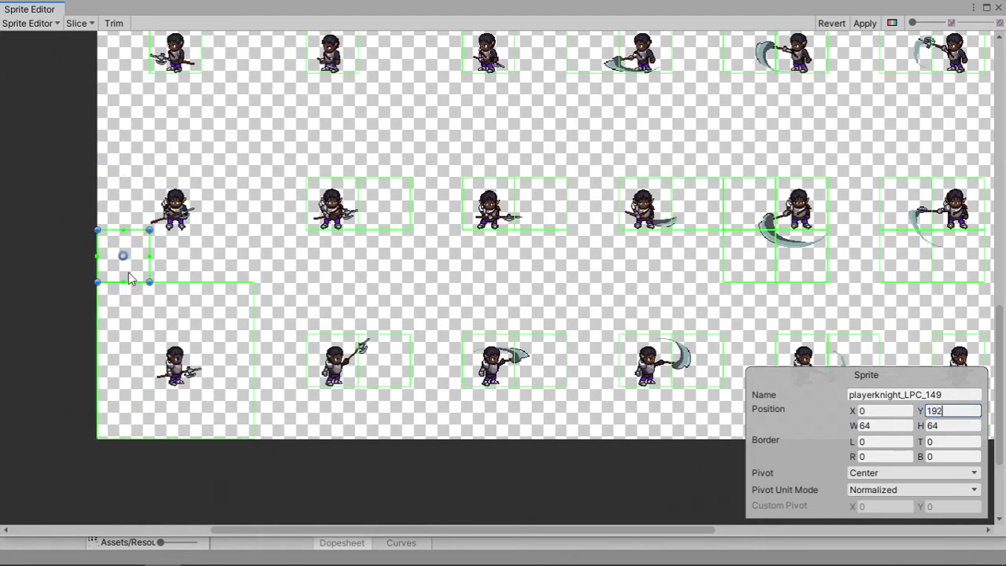
- Enlarge the slice of that front-facing attack frame to W 192 and H 192
left_click(889, 426)
type("192")
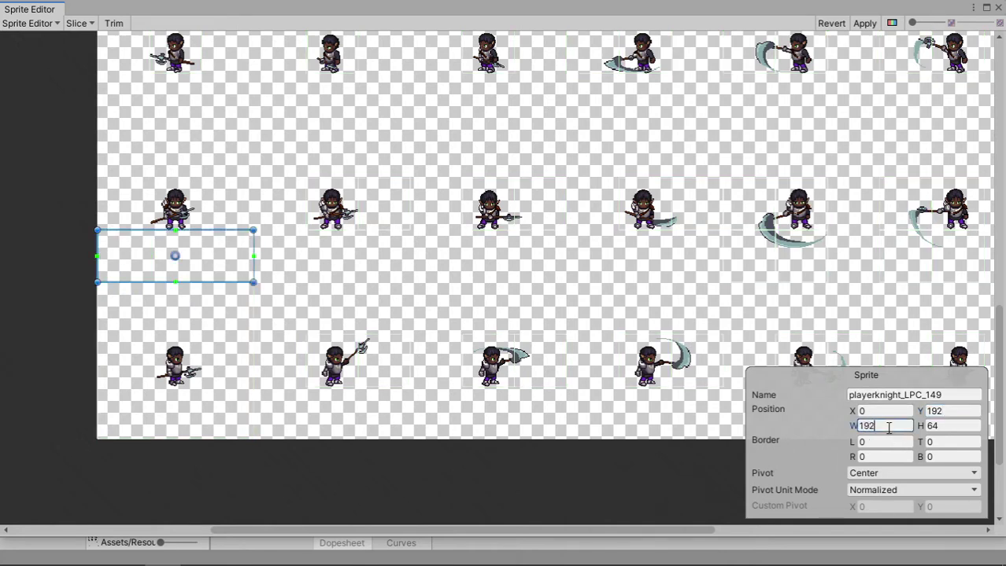
key("Tab")
type("192")
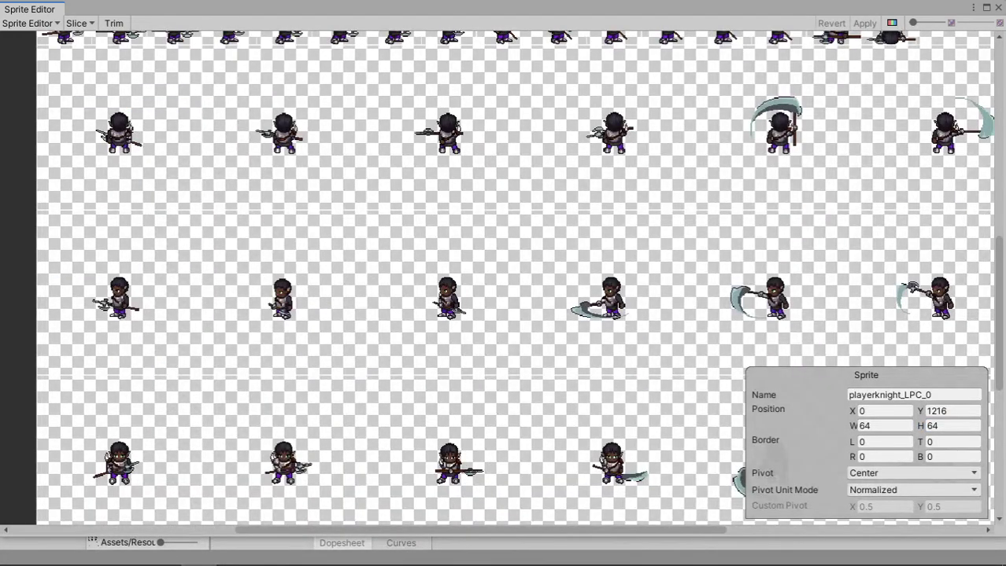
- Examine the slice outlines across the large attack rows and the small-frame rows of the sprite sheet
left_click(304, 198)
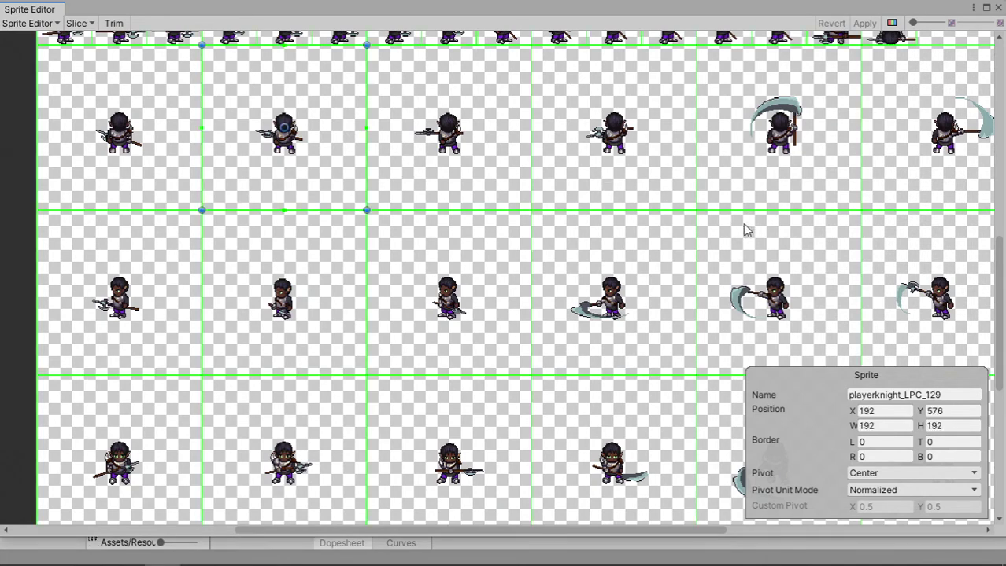
scroll(746, 230, "down", 3)
middle_click_drag(748, 224, 555, 163)
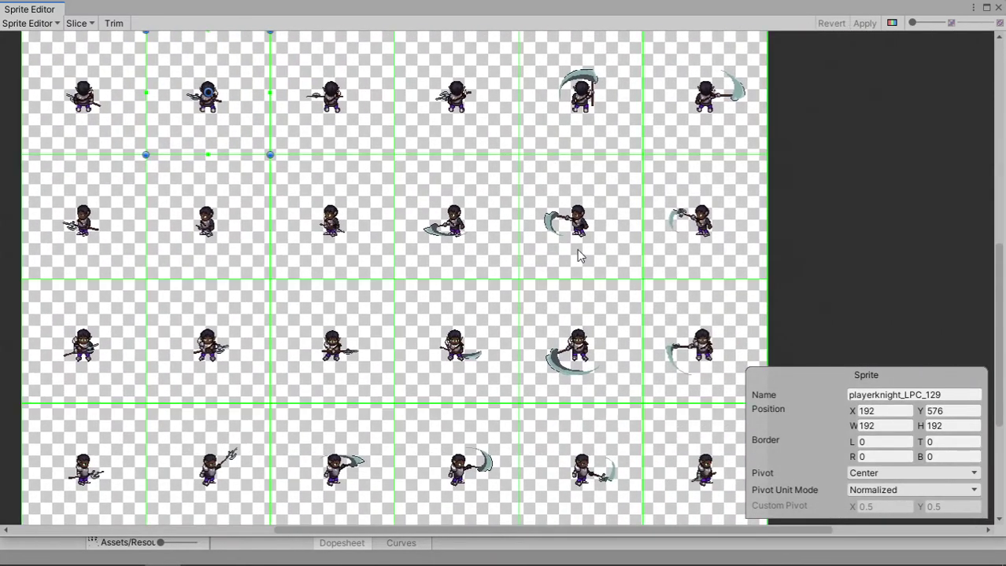
middle_click_drag(588, 313, 631, 442)
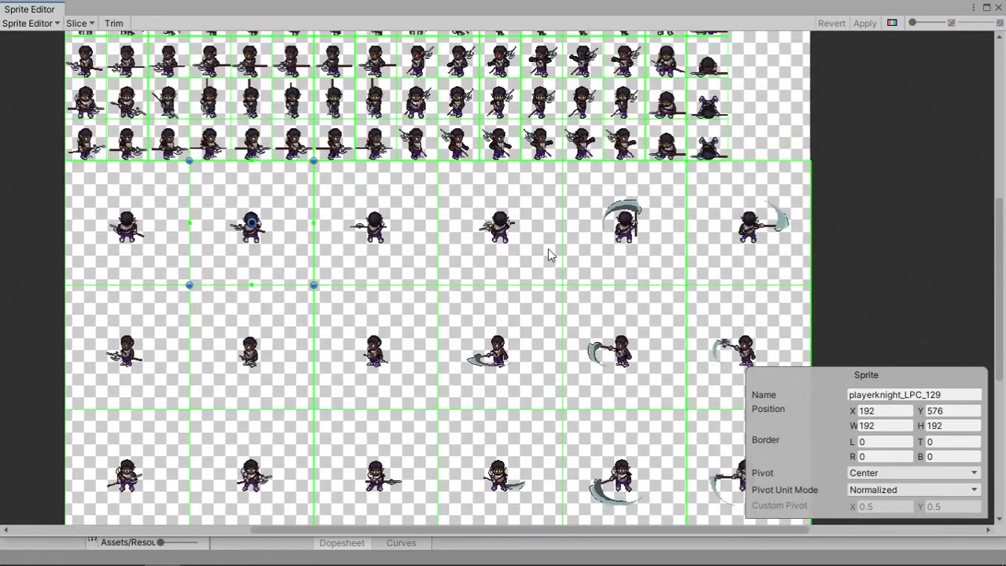
scroll(548, 250, "up", 1)
middle_click_drag(548, 249, 573, 461)
middle_click_drag(528, 214, 547, 285)
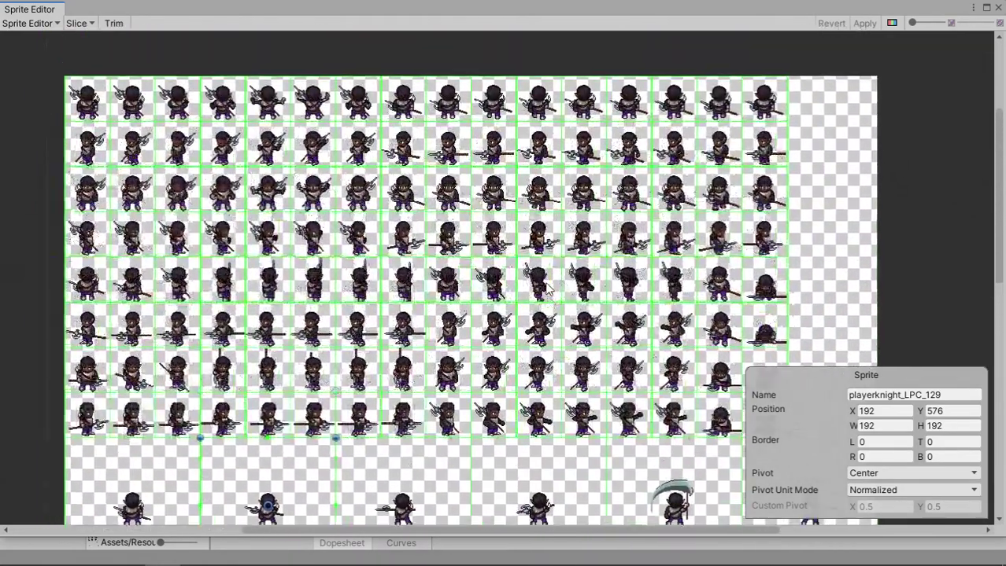
scroll(548, 291, "up", 2)
middle_click_drag(481, 314, 494, 292)
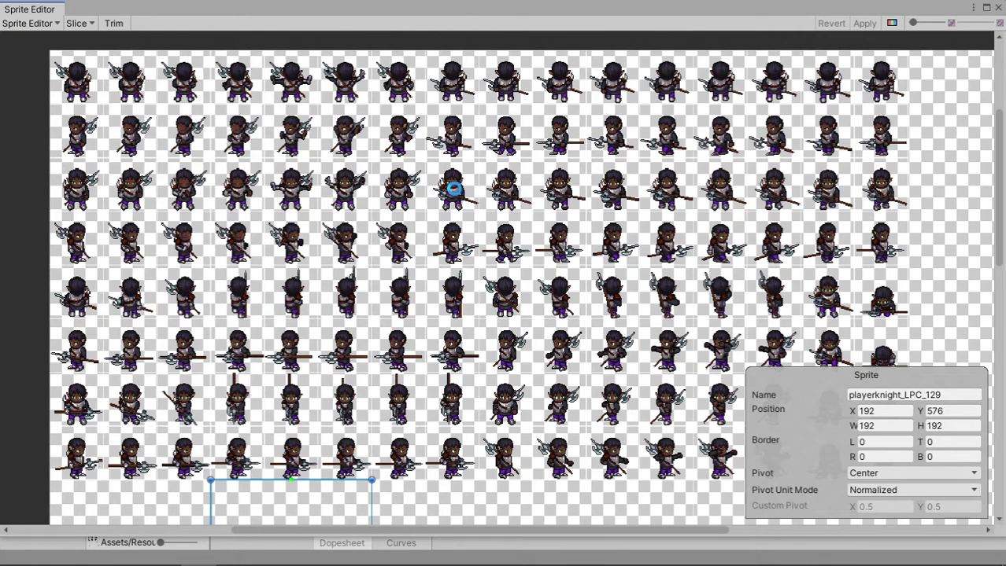
- Inspect the front-facing frames to identify the slice name of a suitable standing pose in the third row
left_click(463, 212)
key("ctrl+z")
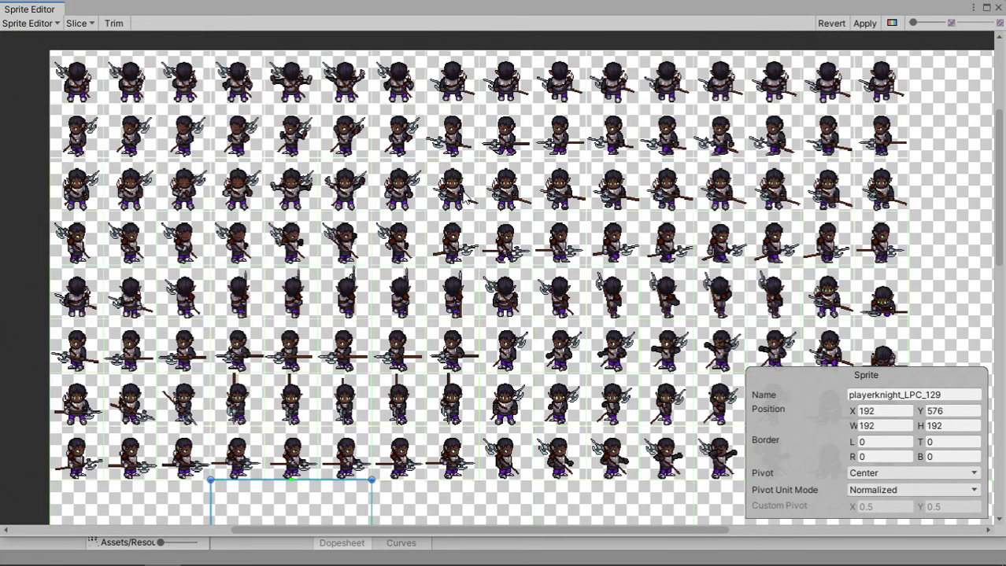
left_click(461, 189)
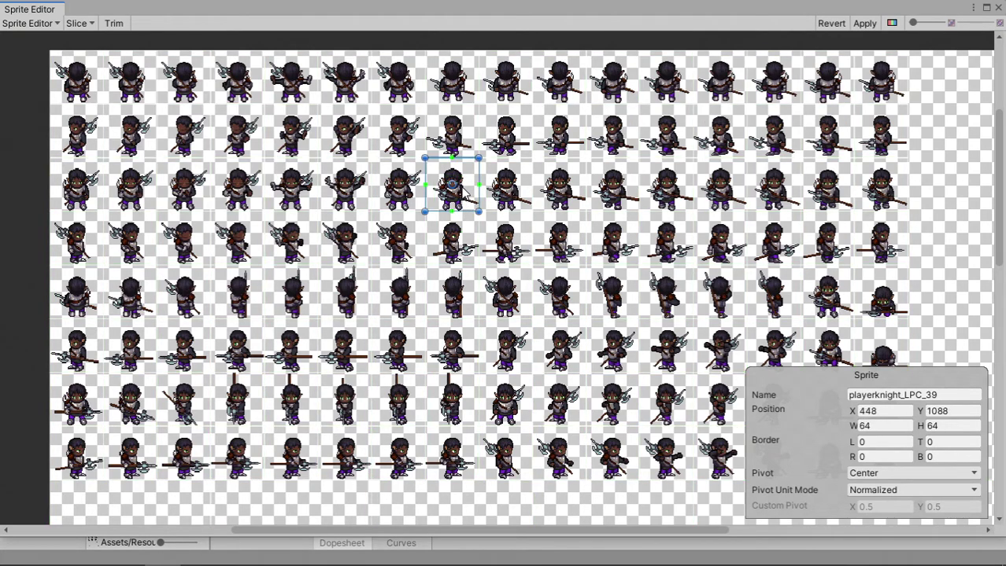
left_click(79, 400)
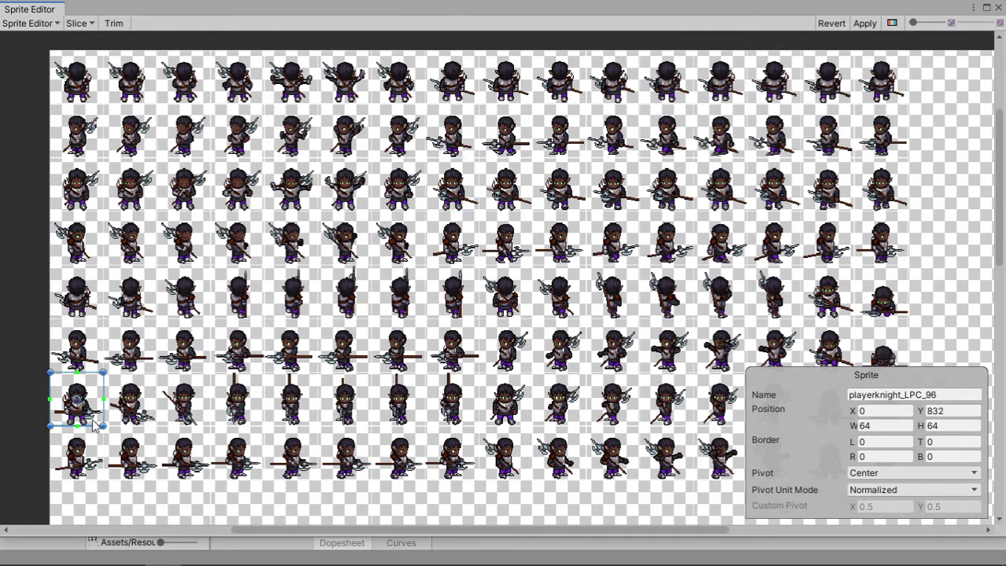
left_click(507, 405)
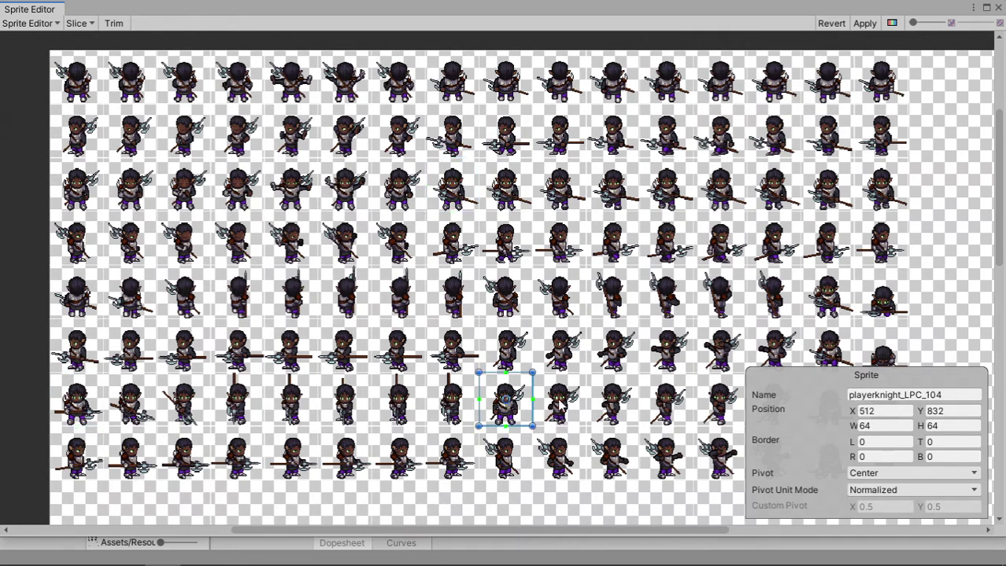
left_click(471, 208)
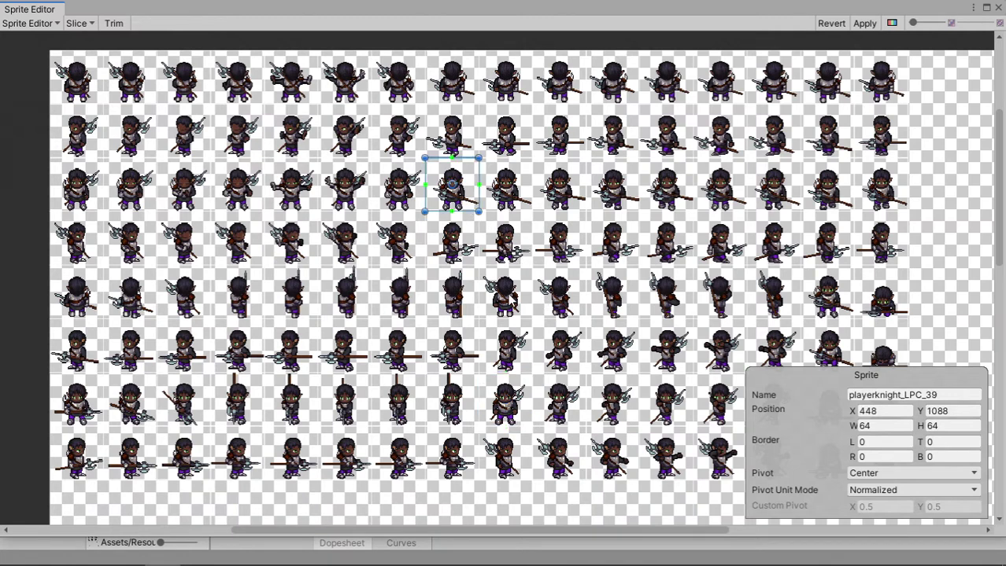
- Apply the slicing changes to the sprite sheet and close the Sprite Editor
left_click(865, 23)
left_click(997, 9)
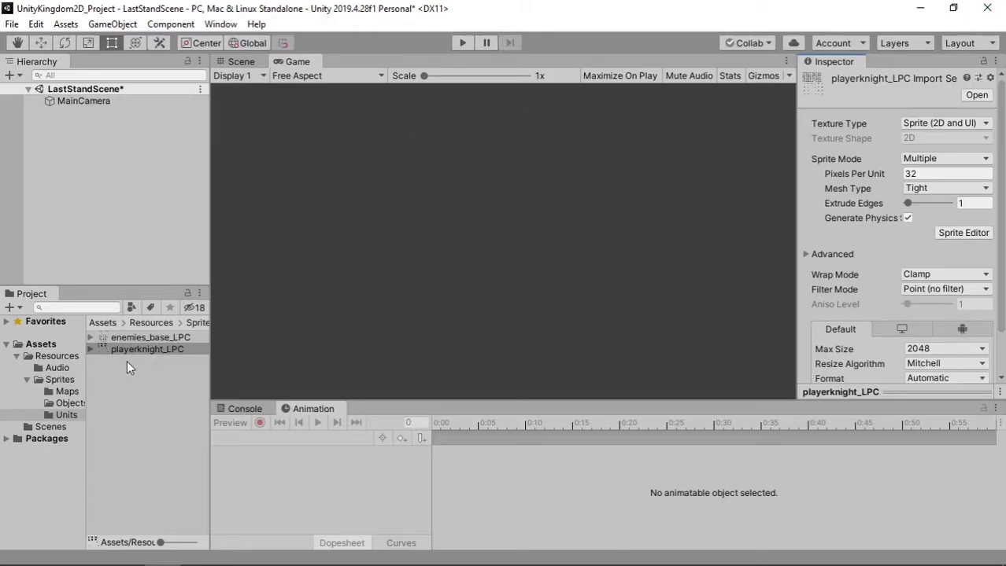
- Expand the playerknight_LPC sheet in the Units folder and select the sprite playerknight_LPC_39
left_click(91, 351)
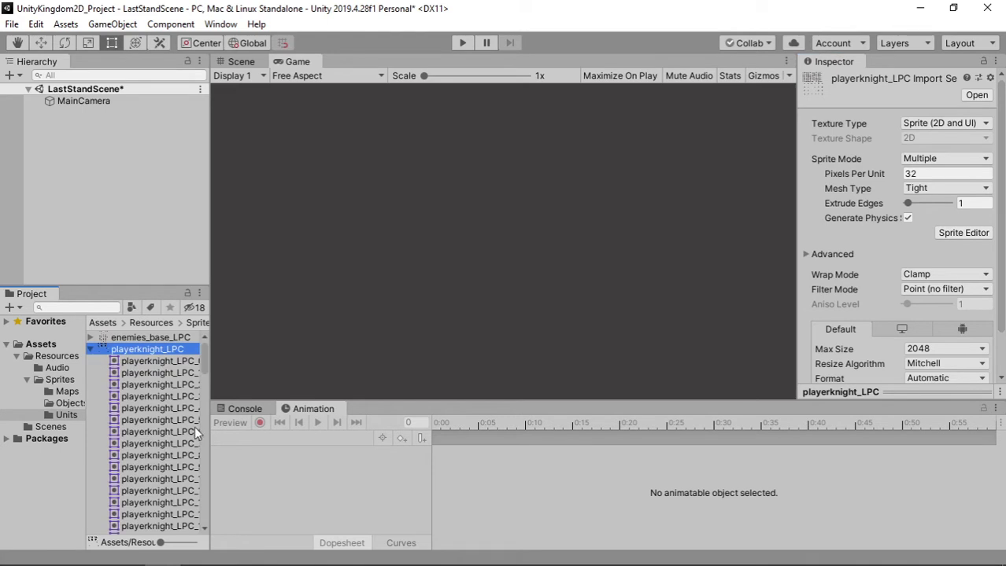
left_click_drag(210, 440, 221, 441)
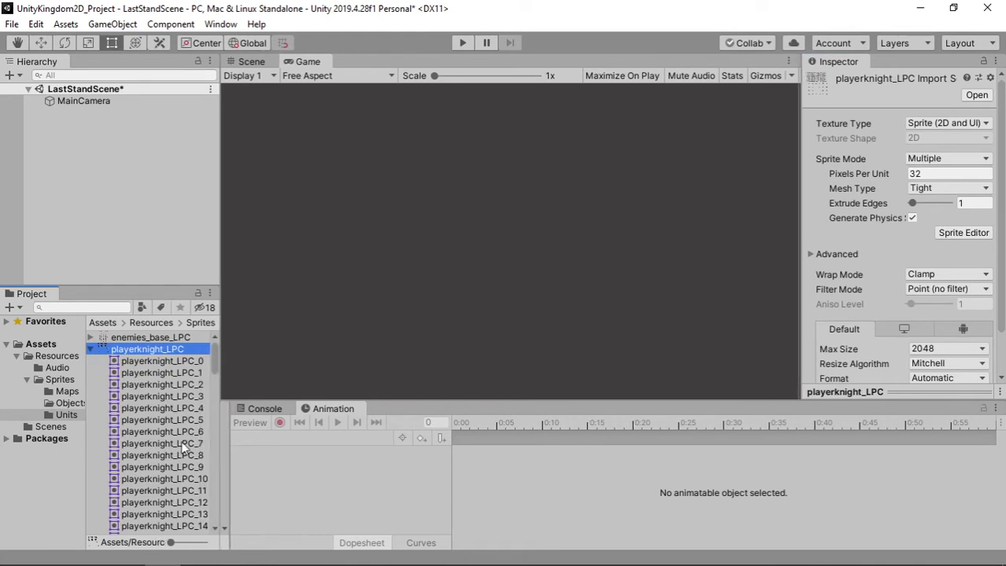
scroll(181, 441, "down", 3)
scroll(181, 443, "down", 8)
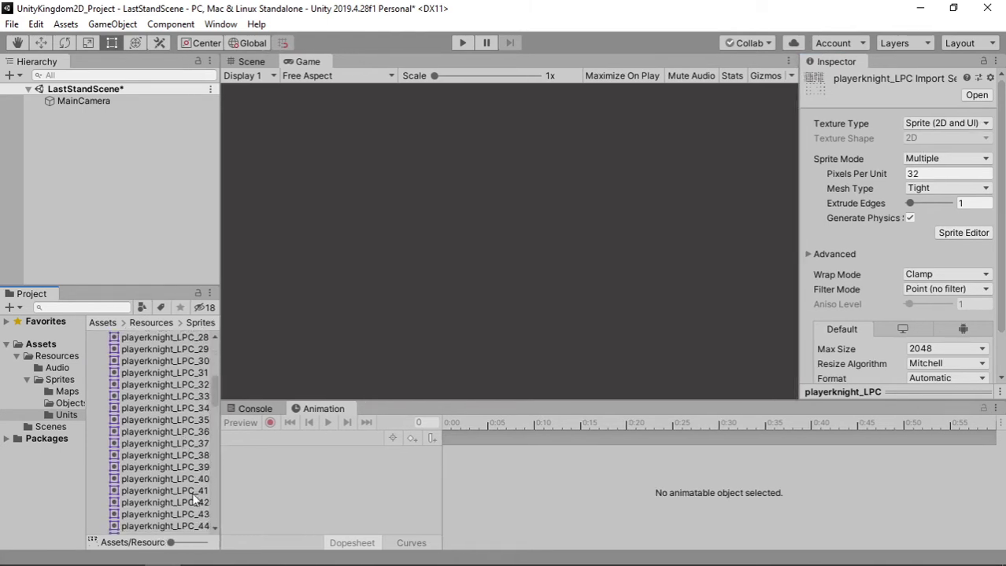
left_click(192, 468)
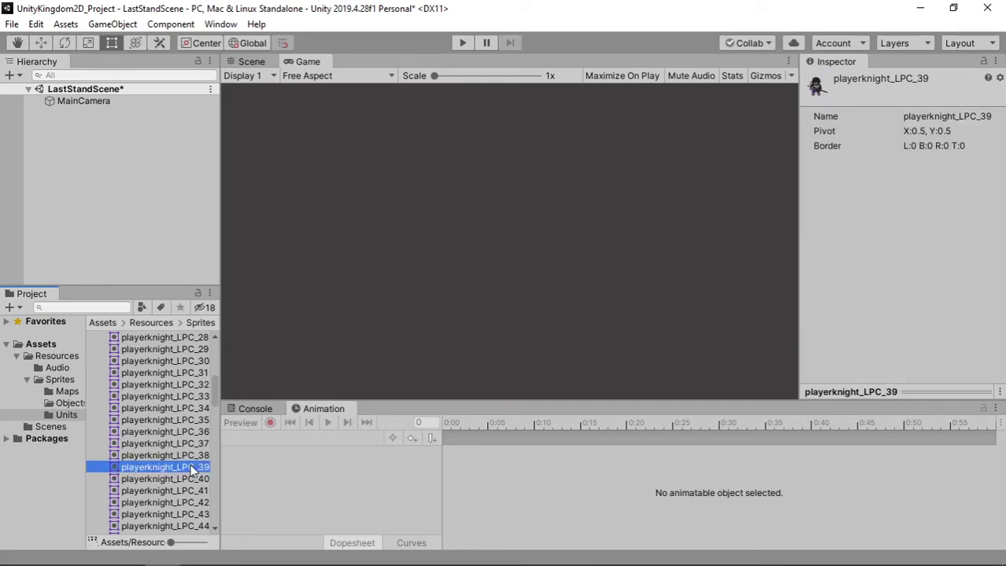
- Place the playerknight_LPC_39 sprite in the Scene view at the camera icon
left_click_drag(173, 471, 460, 275)
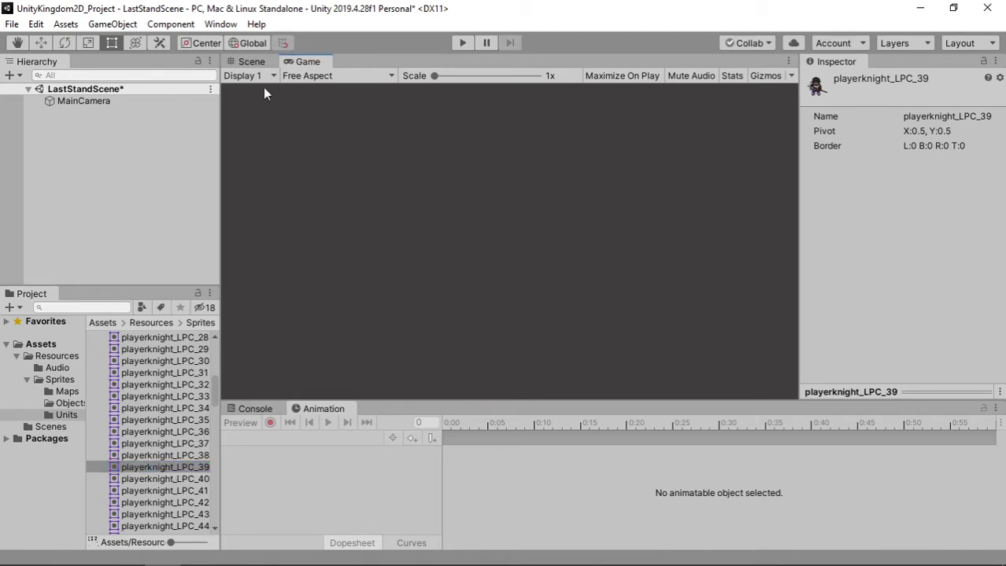
left_click(252, 62)
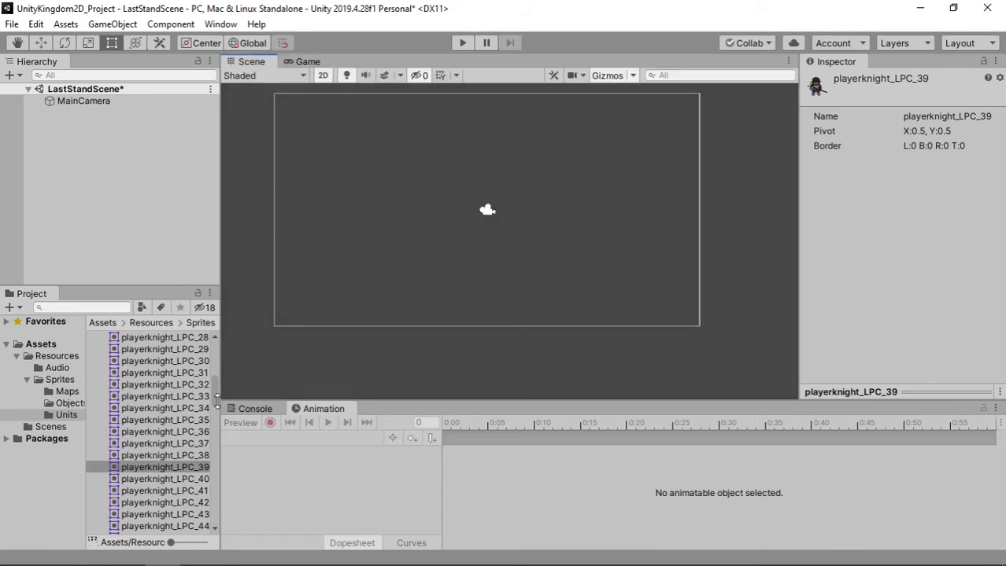
left_click_drag(173, 465, 486, 209)
scroll(478, 220, "up", 3)
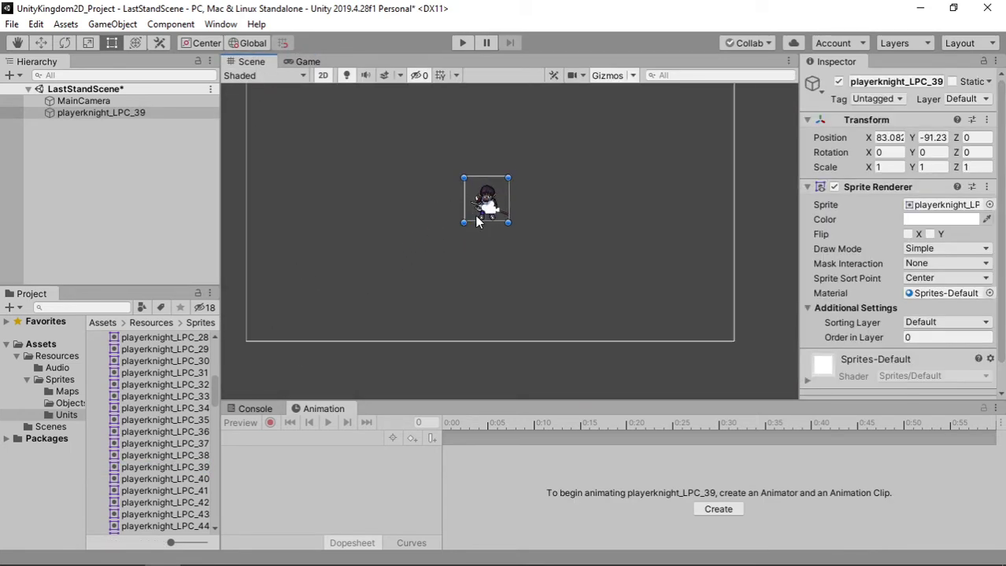
left_click(10, 74)
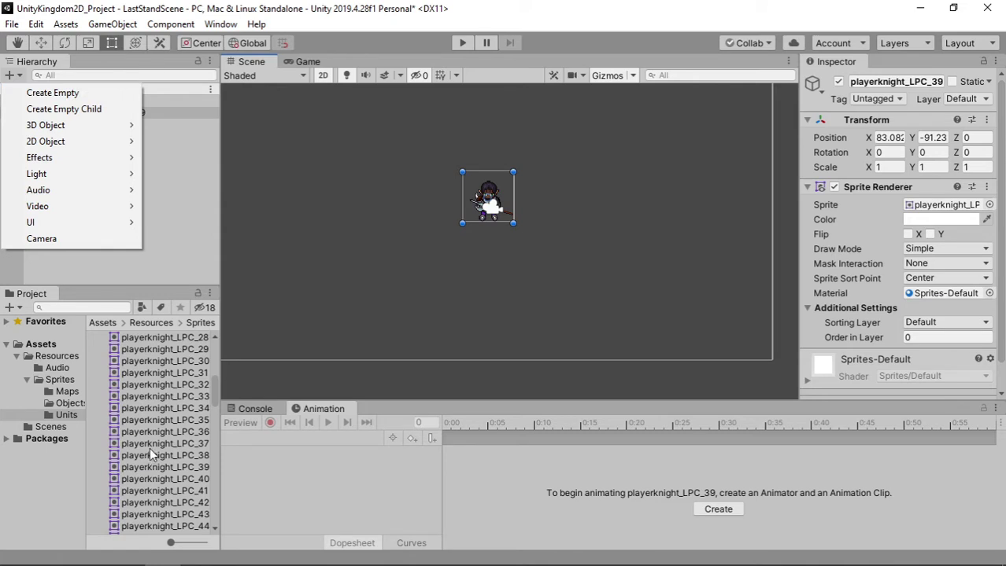
left_click(189, 469)
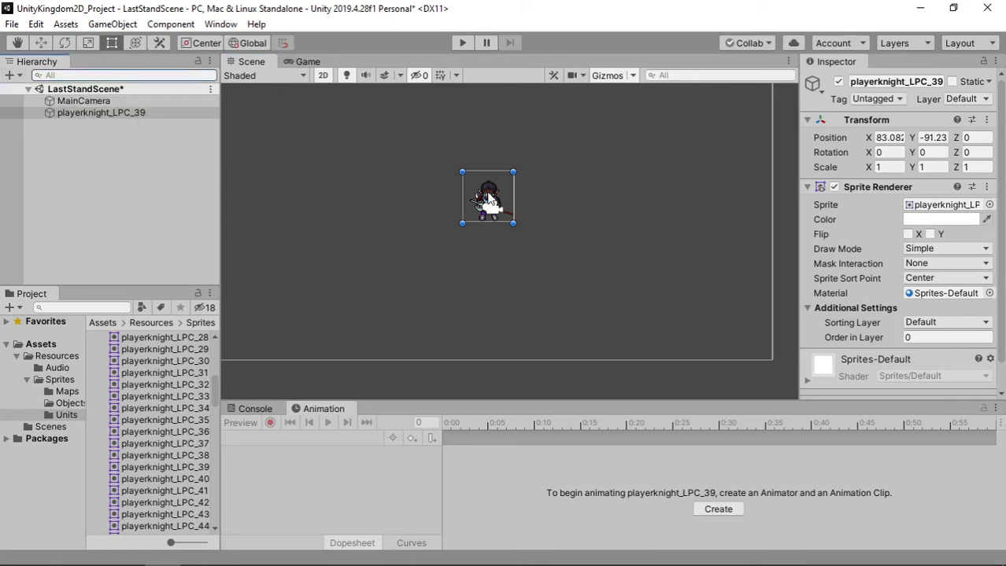
- Move the knight sprite along the X axis to about X 81.19, beside the camera icon
scroll(487, 200, "up", 6)
middle_click_drag(435, 218, 449, 215)
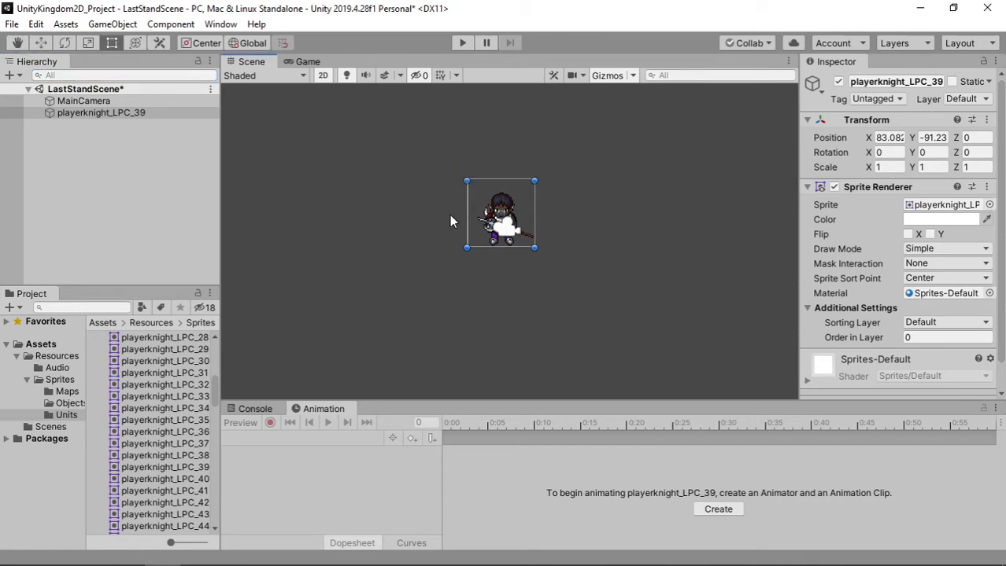
key("w")
left_click_drag(495, 211, 426, 211)
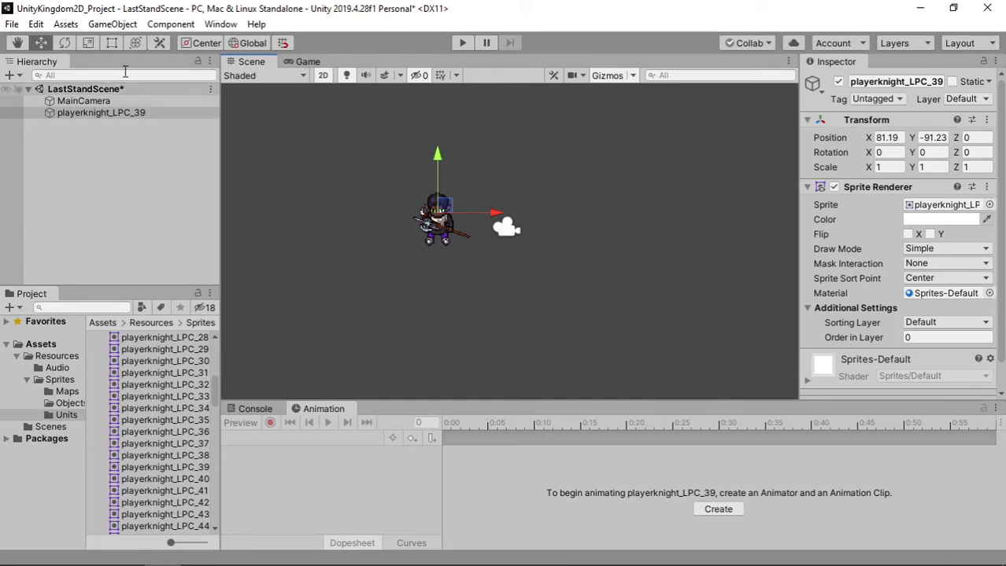
- Compare the Hand, Move, Rotate, Scale and Rect tools on the selected knight sprite, ending on the Rect Tool
left_click(18, 43)
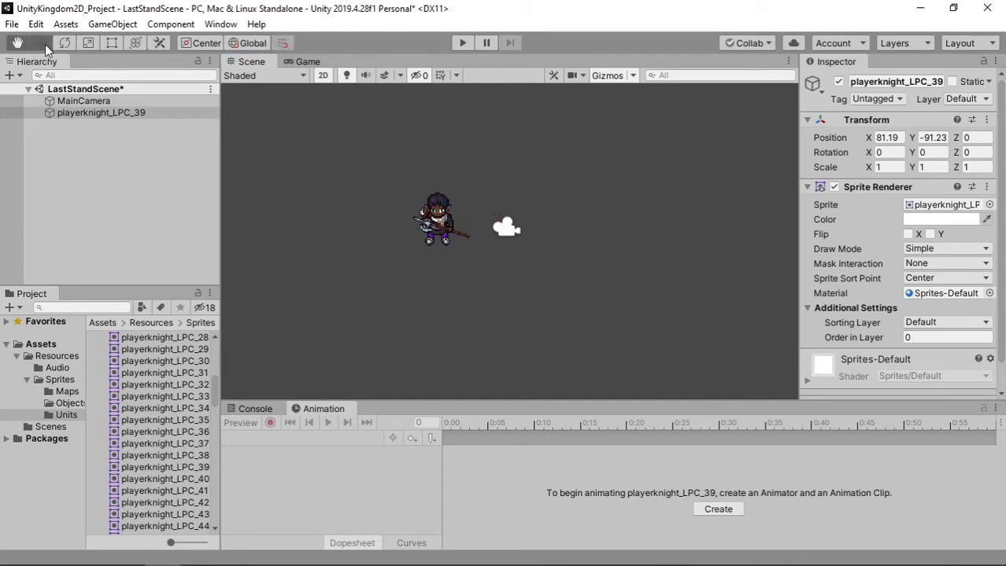
left_click(41, 43)
left_click(65, 43)
left_click(51, 45)
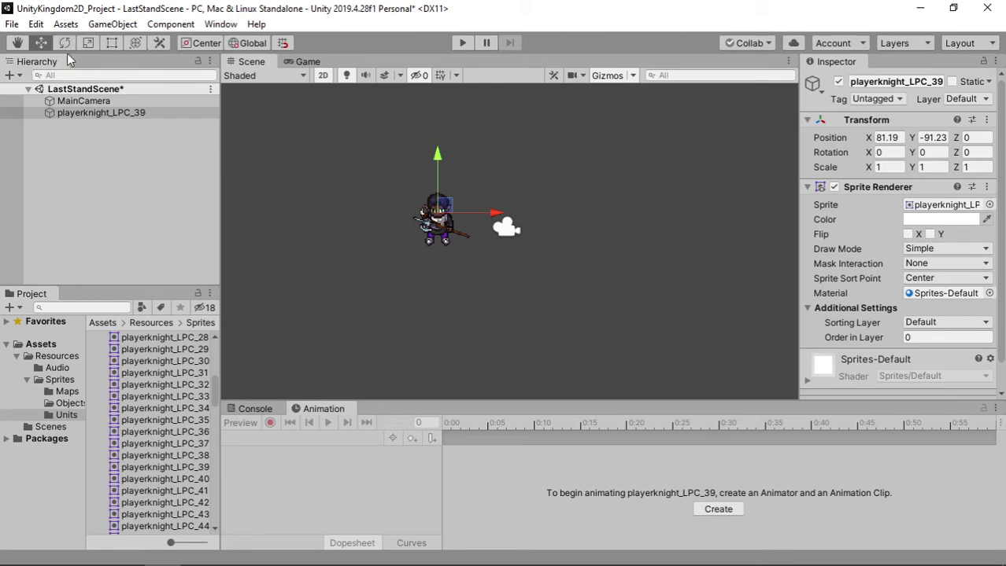
left_click(65, 44)
left_click(89, 43)
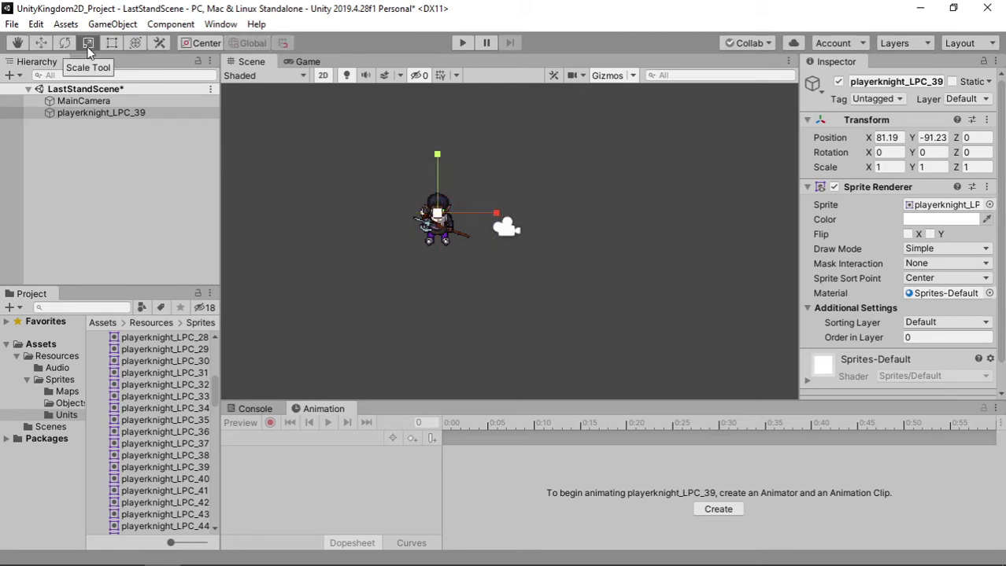
left_click(112, 43)
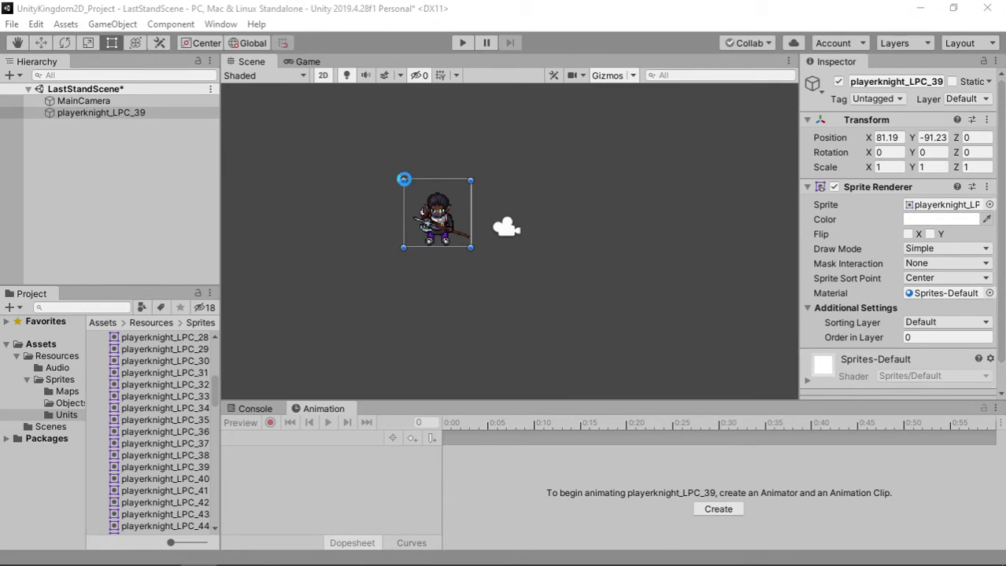
- Enlarge the knight sprite by pulling its upper-left corner outward with the Rect Tool
mouse_move(384, 157)
left_mouse_down()
mouse_move(349, 114)
mouse_move(376, 159)
left_mouse_up()
left_click(163, 113)
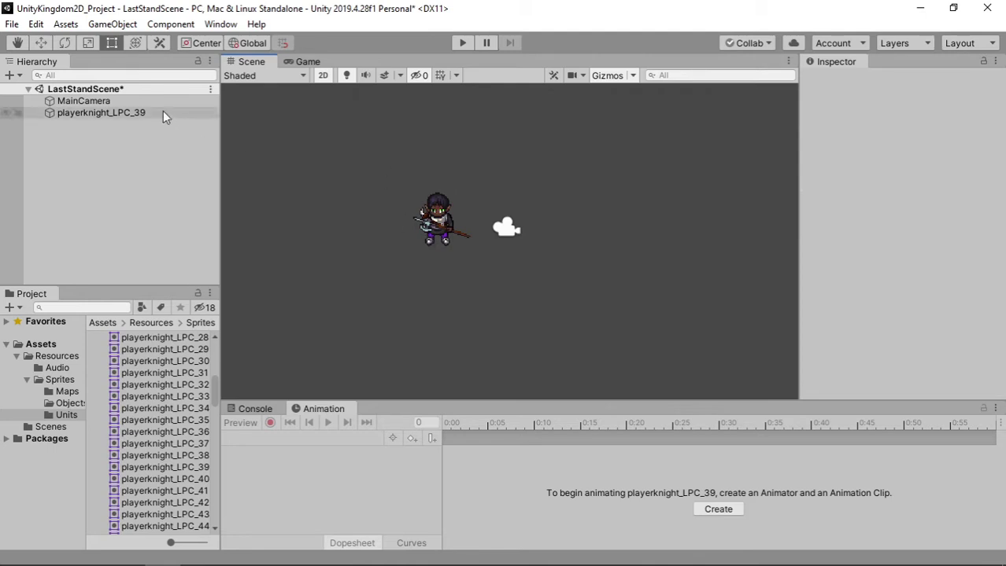
left_click_drag(401, 181, 366, 157)
- Reset the knight sprite's Transform to position 0, 0, 0 and scale 1, and frame it in the Scene view
left_click(986, 120)
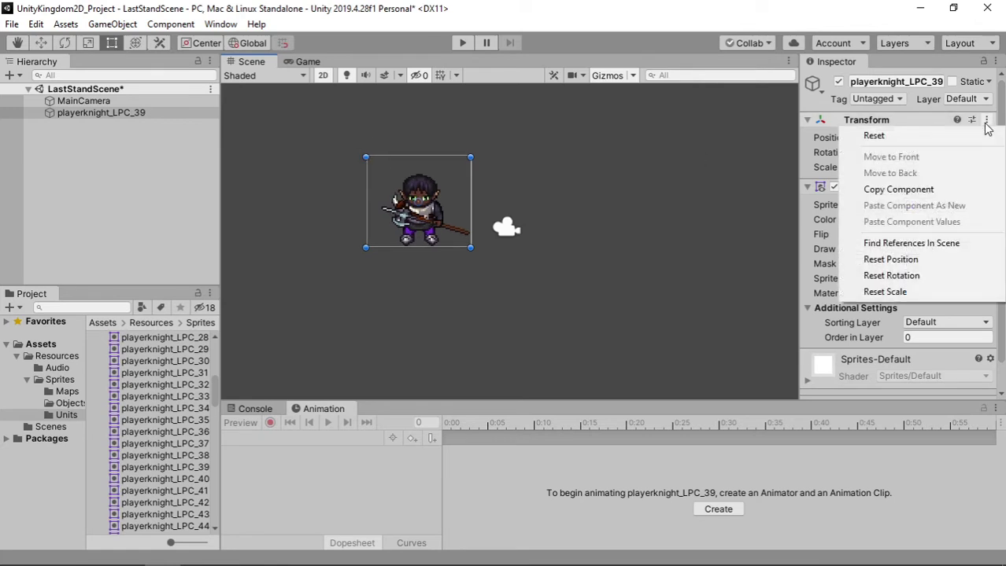
left_click(889, 137)
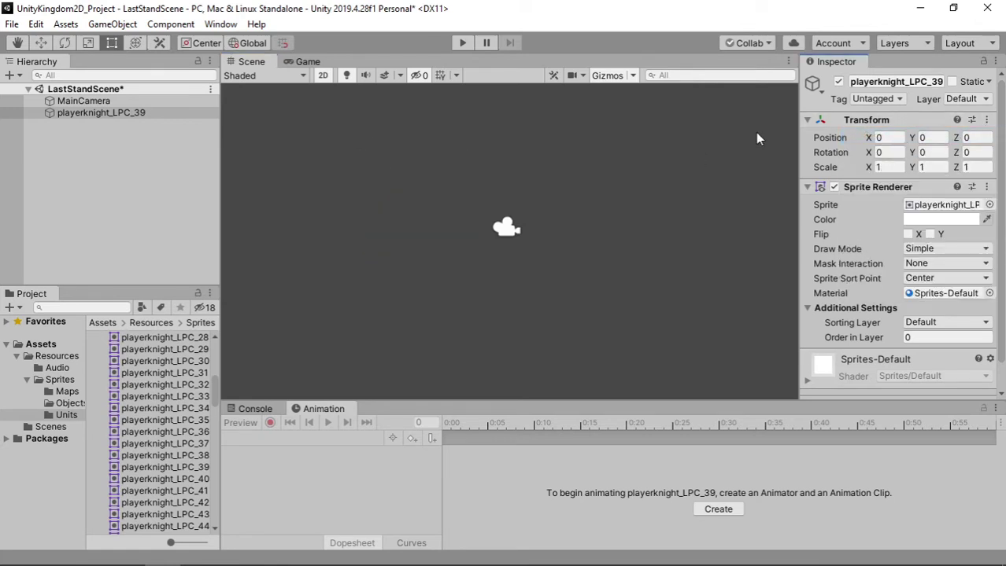
double_click(143, 113)
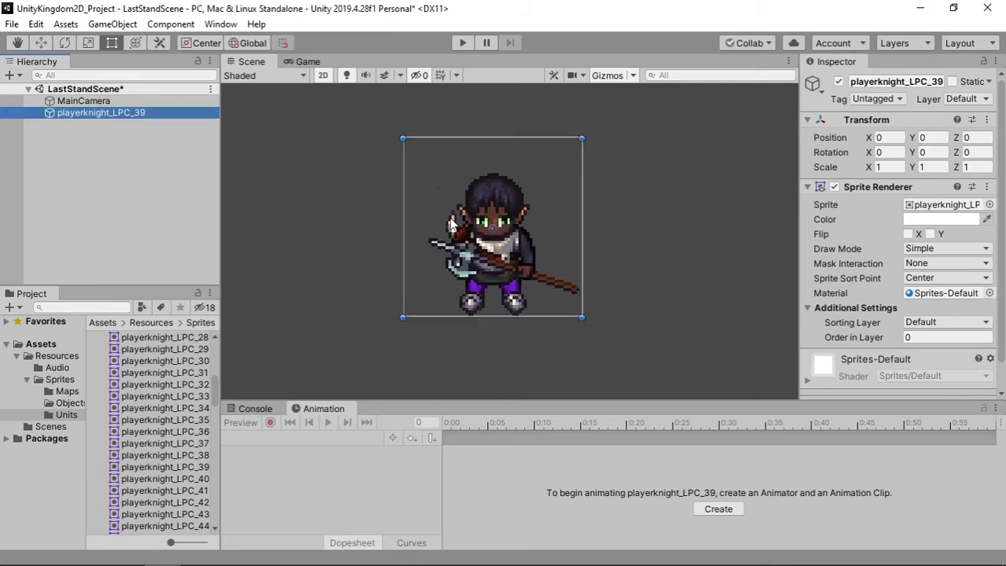
mouse_move(452, 223)
middle_mouse_down()
mouse_move(478, 228)
mouse_move(464, 221)
middle_mouse_up()
key("t")
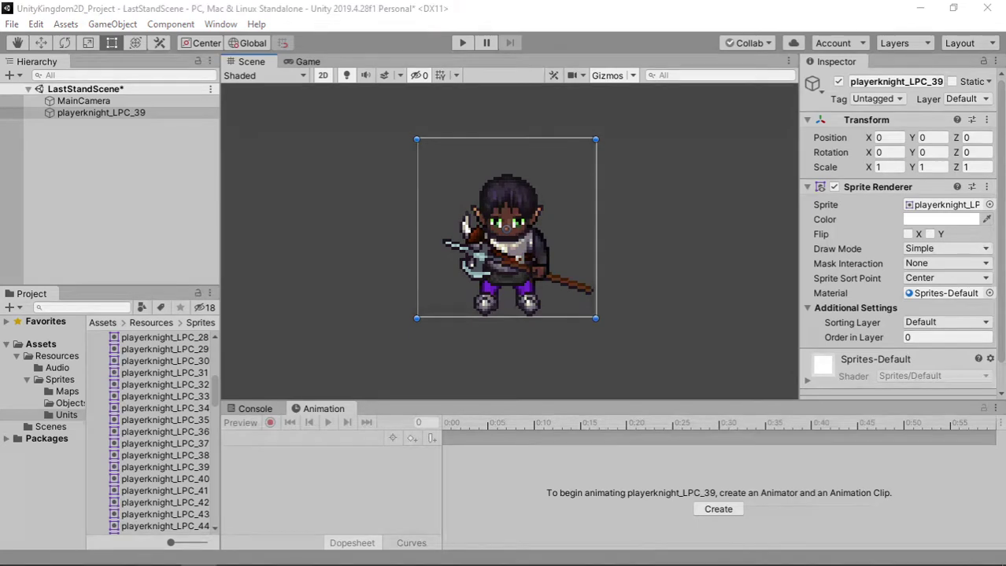
- Rename the playerknight_LPC_39 object in the scene as Player and activate the Move Tool
left_click(131, 111)
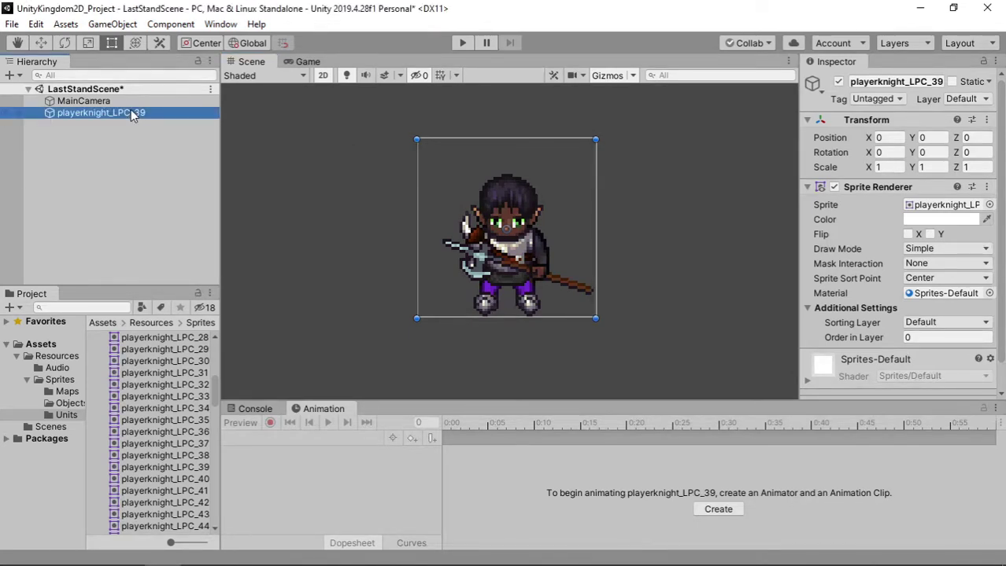
type("Player")
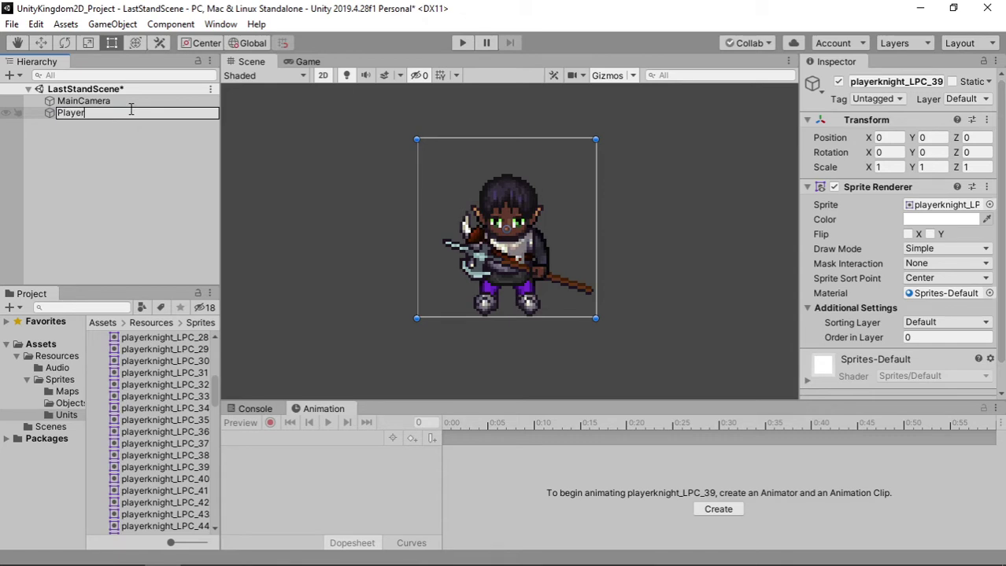
key("Return")
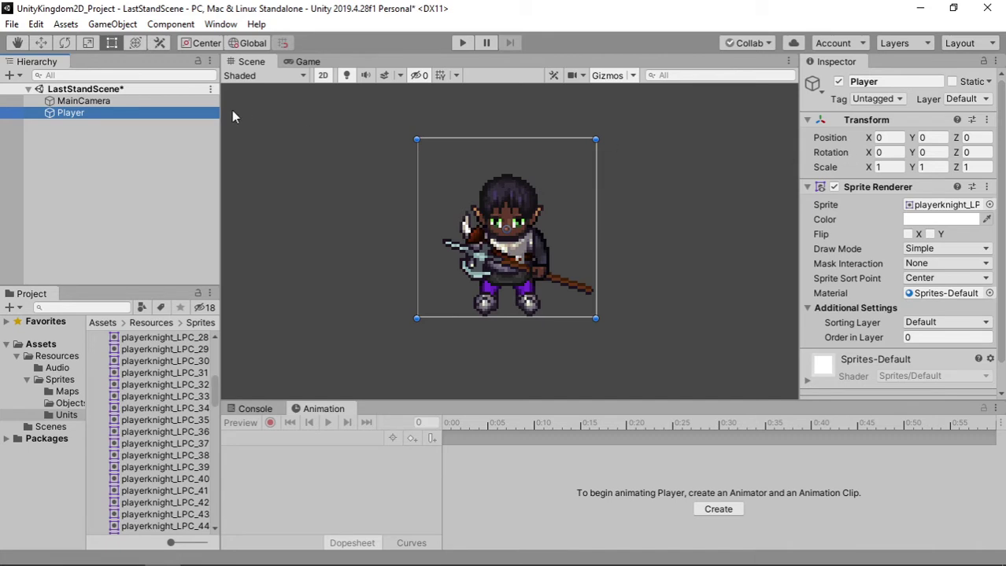
left_click(39, 44)
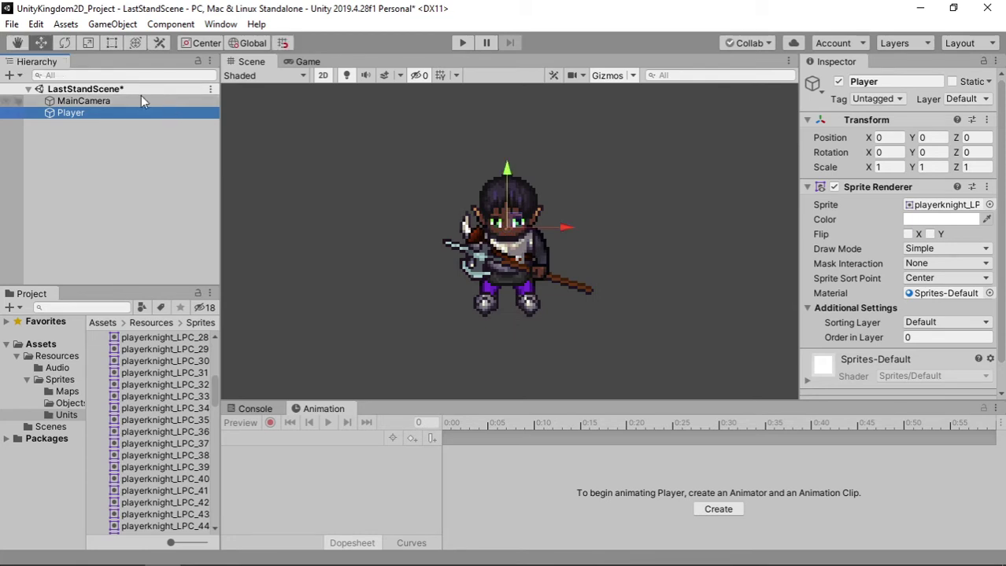
- Compare the Rotate, Scale, Rect, combined Transform, Move and Hand tools on the Player sprite by switching through them
left_click(64, 43)
key("r")
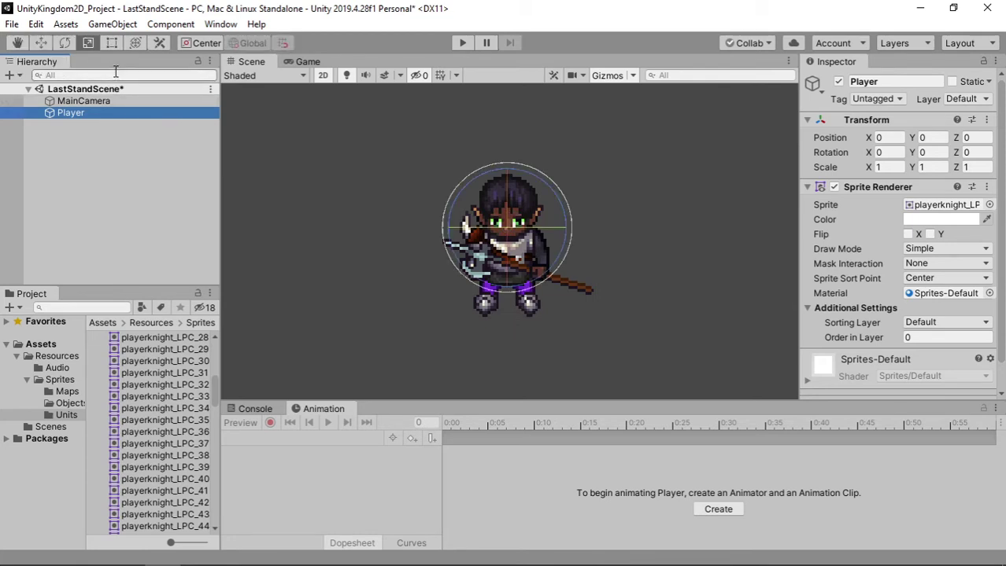
key("e")
key("r")
key("e")
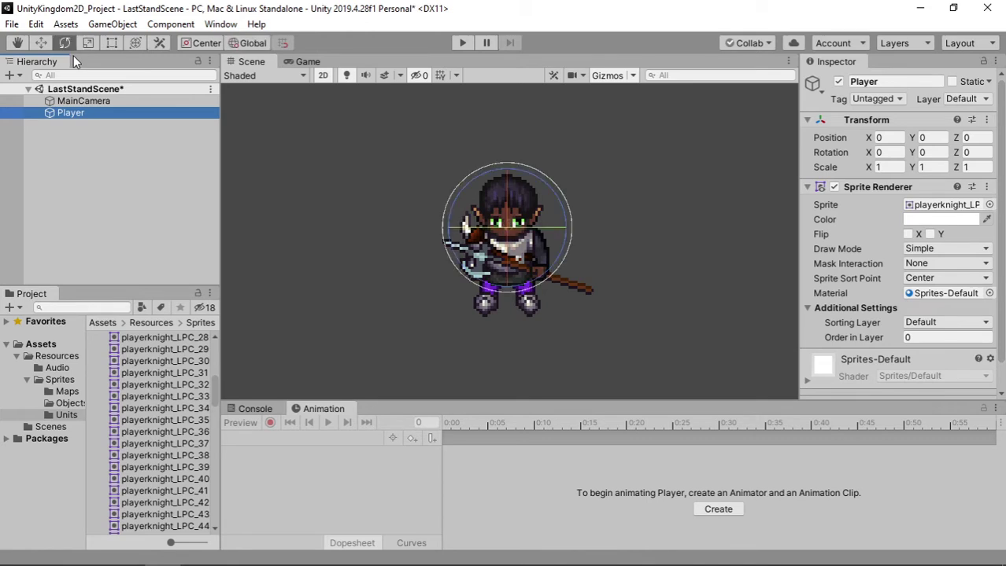
key("r")
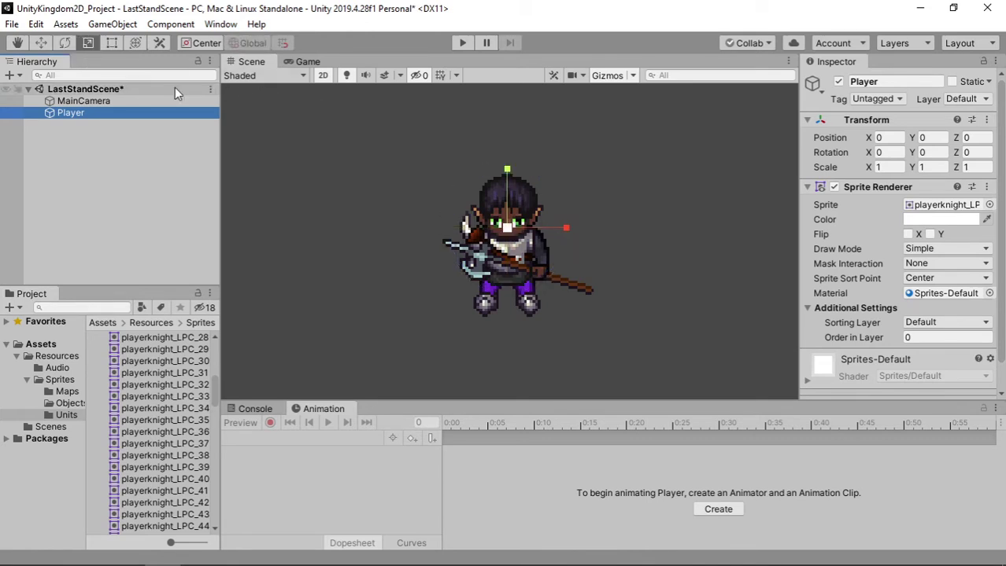
key("t")
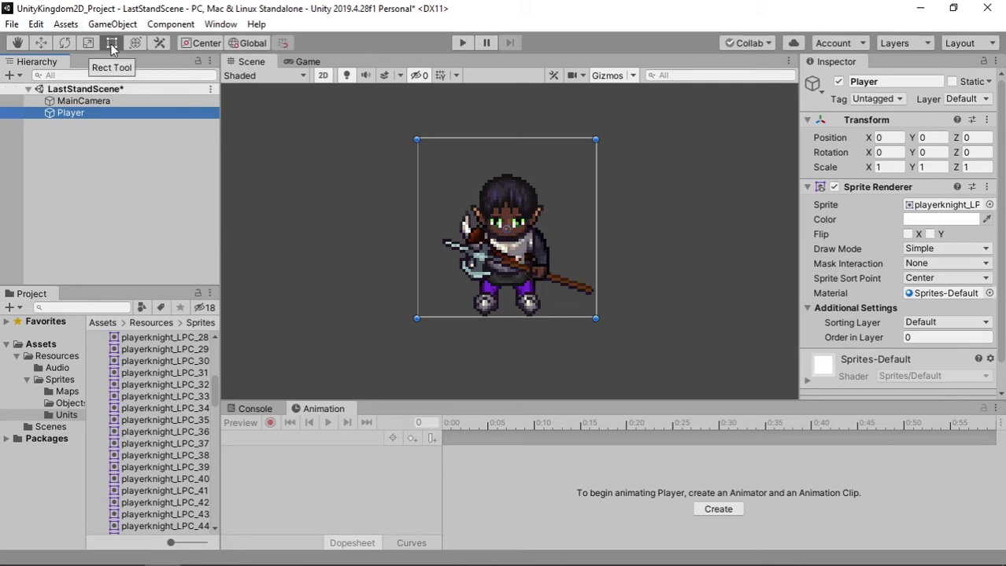
left_click(135, 43)
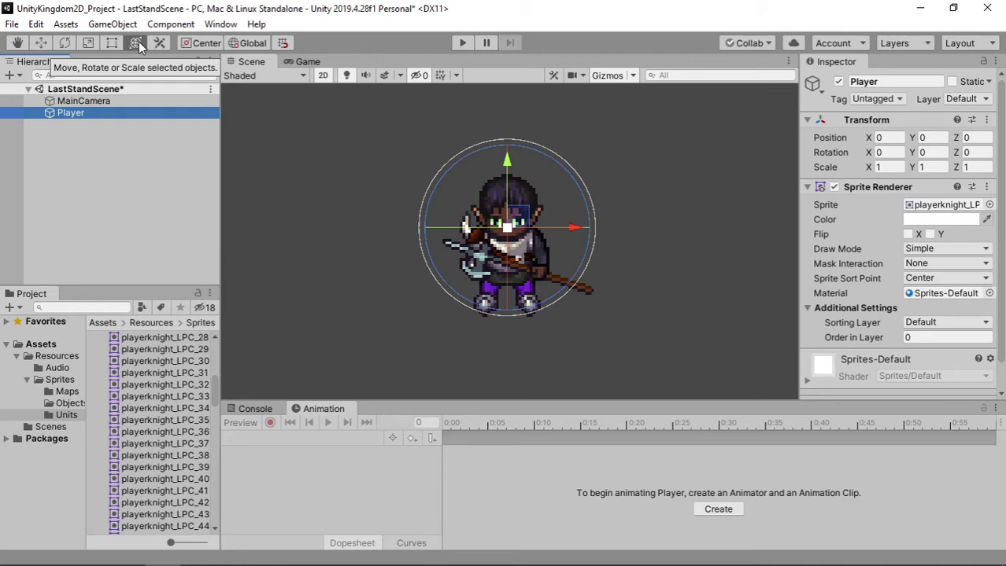
left_click(47, 44)
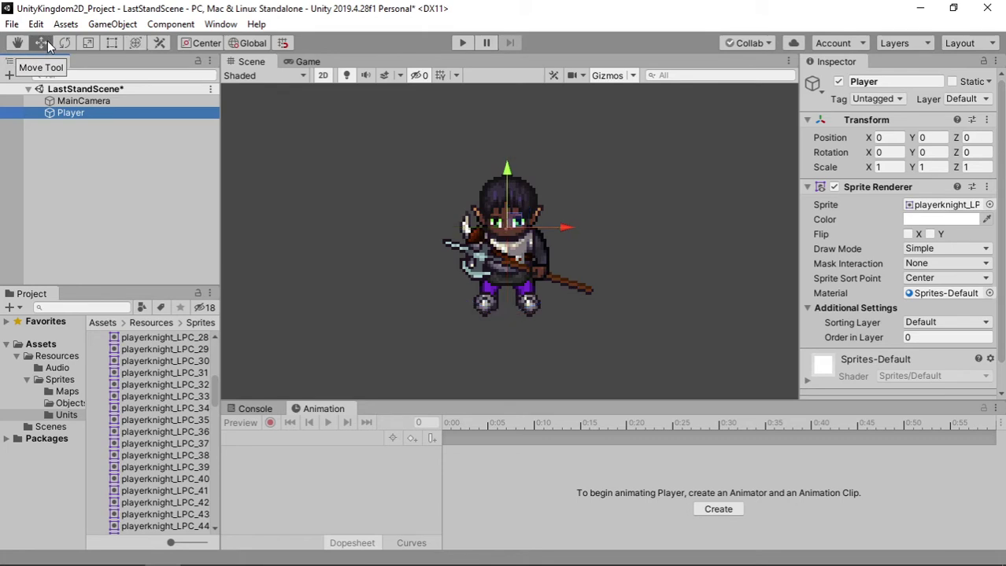
key("q")
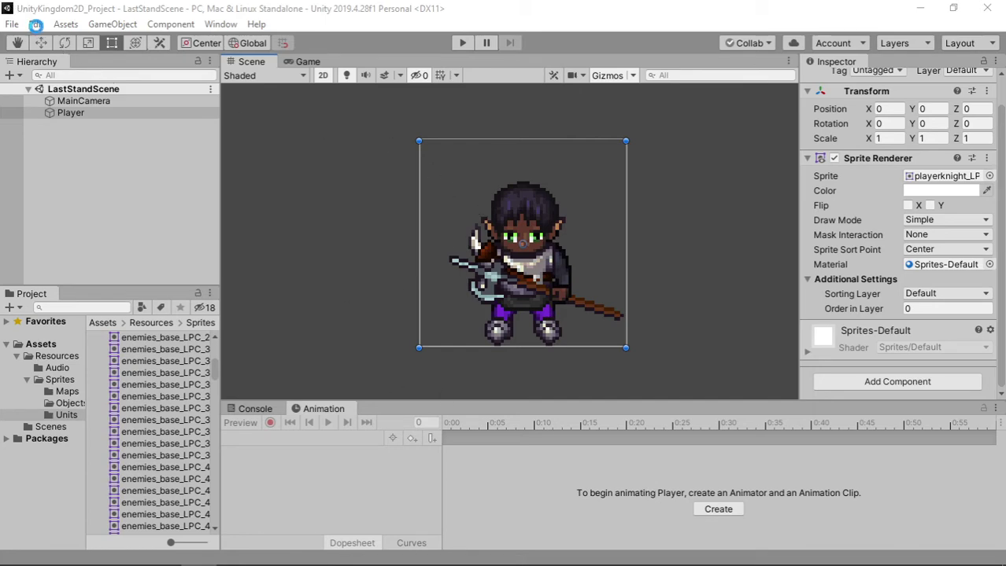
- Open the Project Settings and compare the Physics and Physics 2D categories
left_click(35, 24)
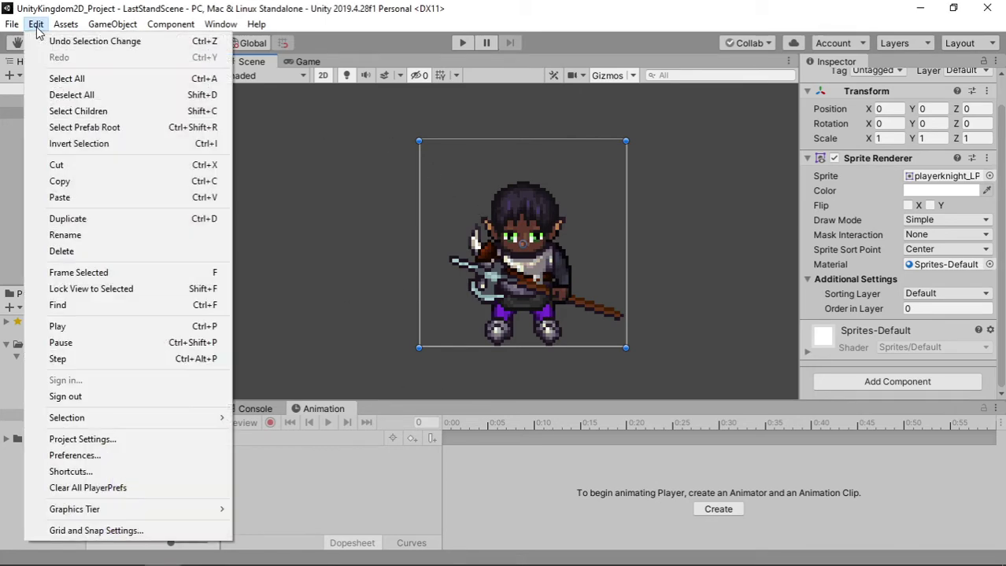
left_click(115, 440)
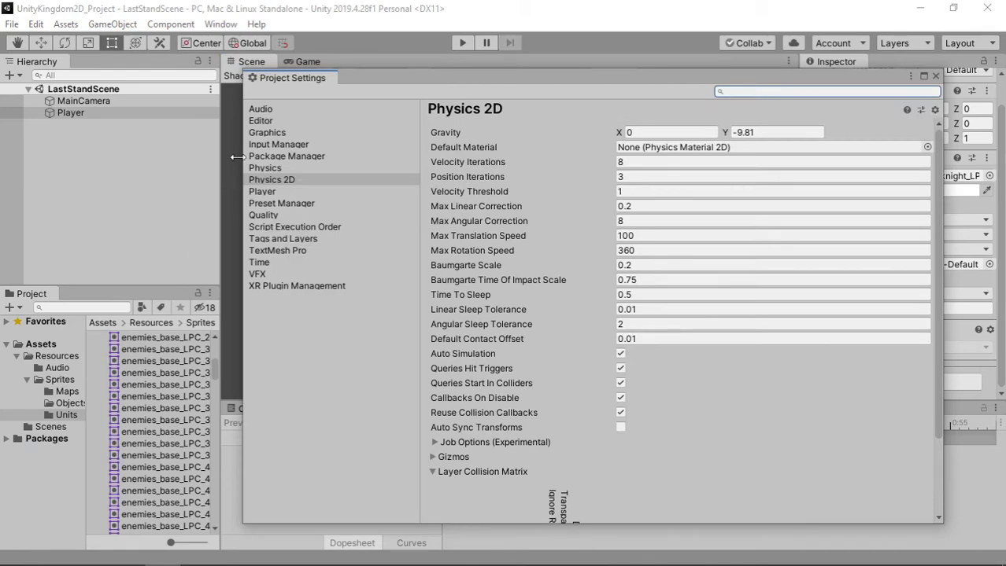
left_click(297, 159)
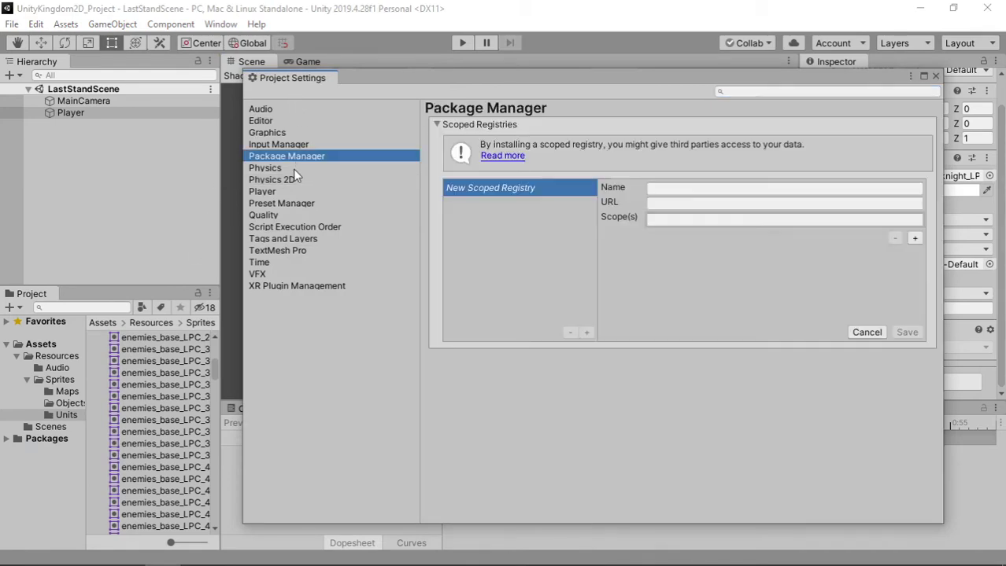
left_click(293, 168)
left_click(318, 181)
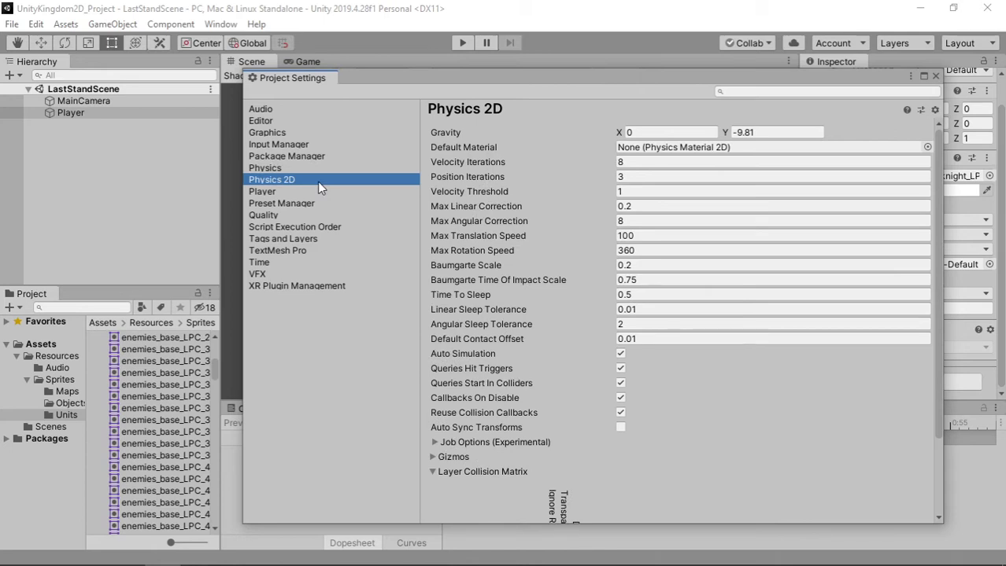
left_click(315, 169)
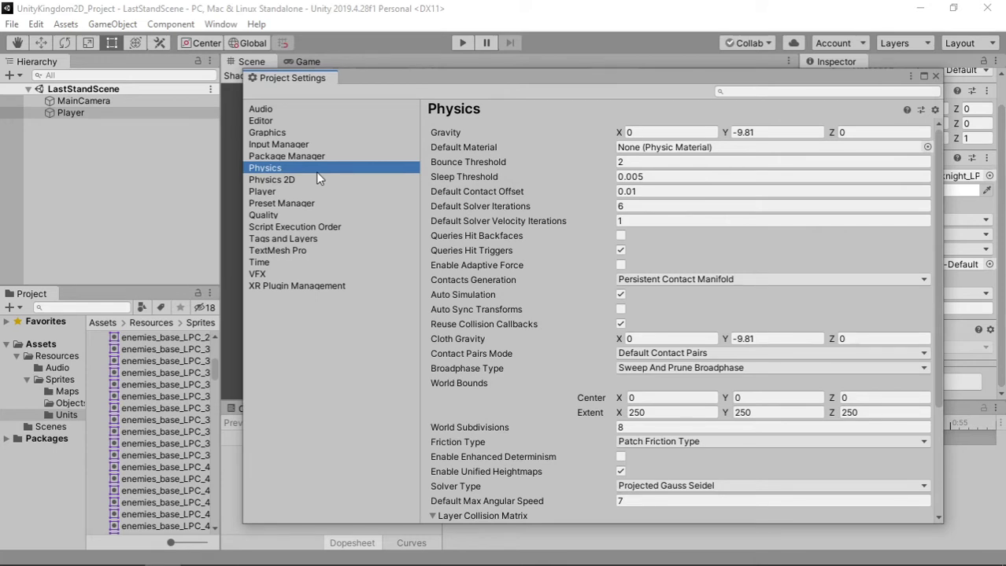
left_click(313, 180)
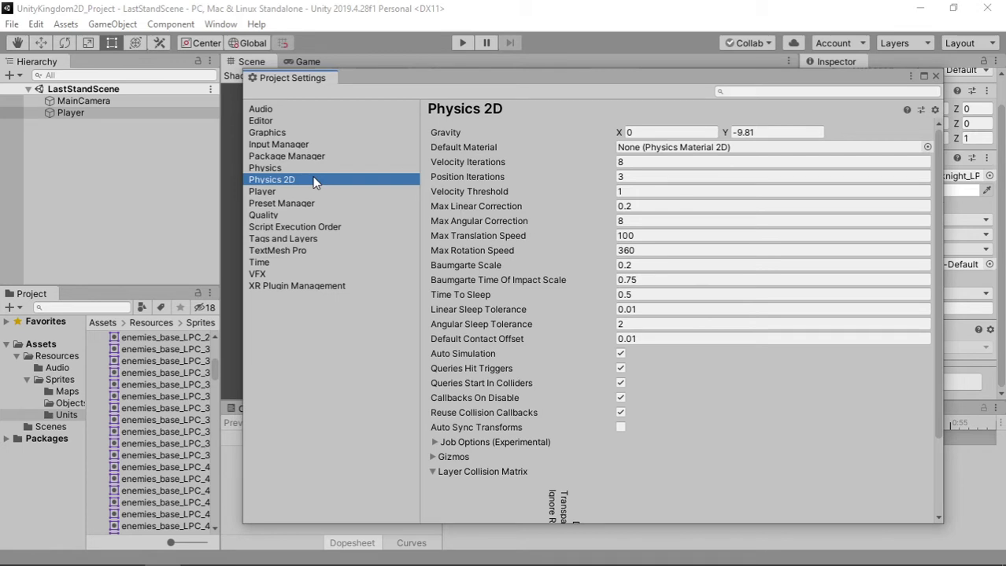
left_click(319, 168)
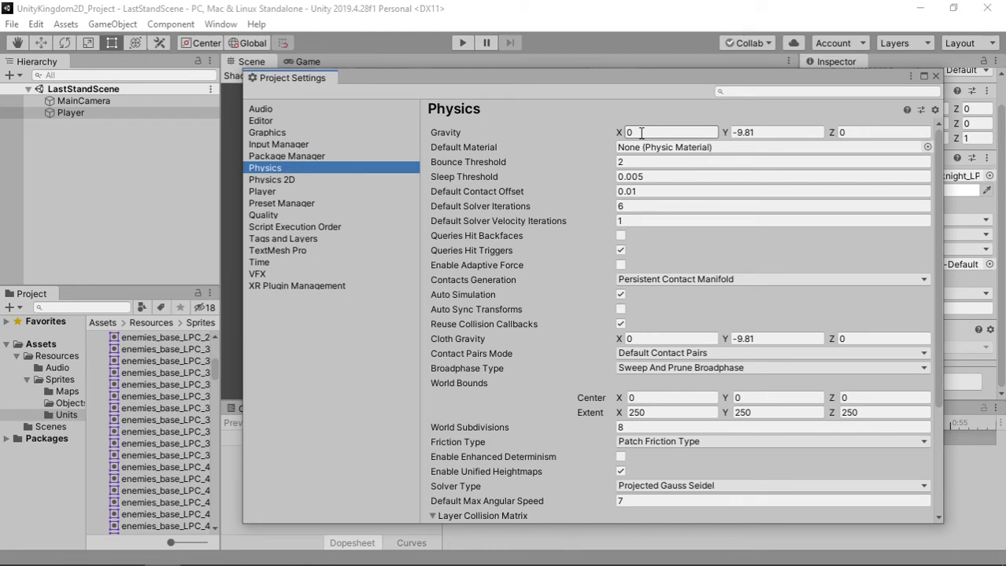
- Examine the Gravity Y setting in the Physics and Physics 2D categories and close the Project Settings
left_click(760, 133)
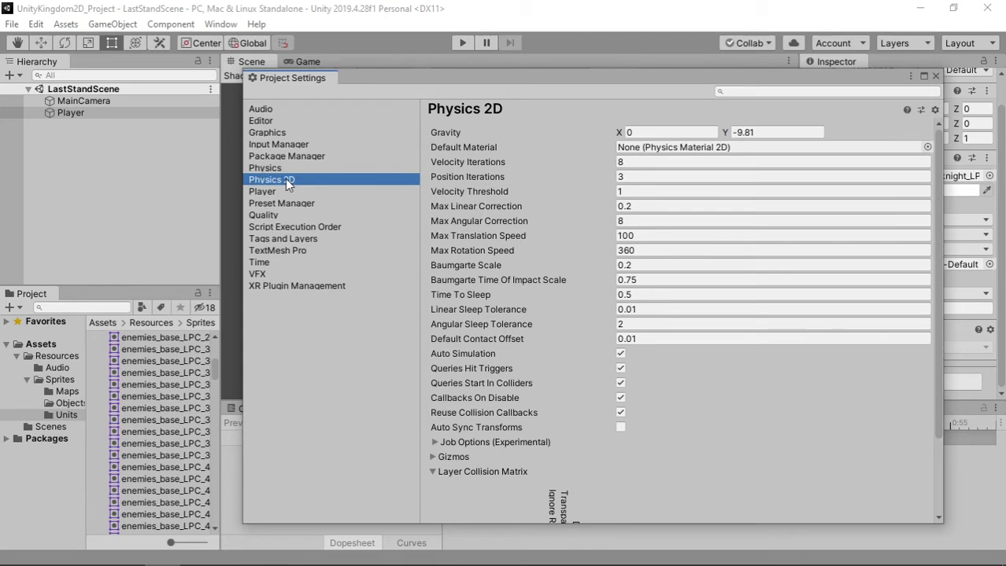
mouse_move(475, 163)
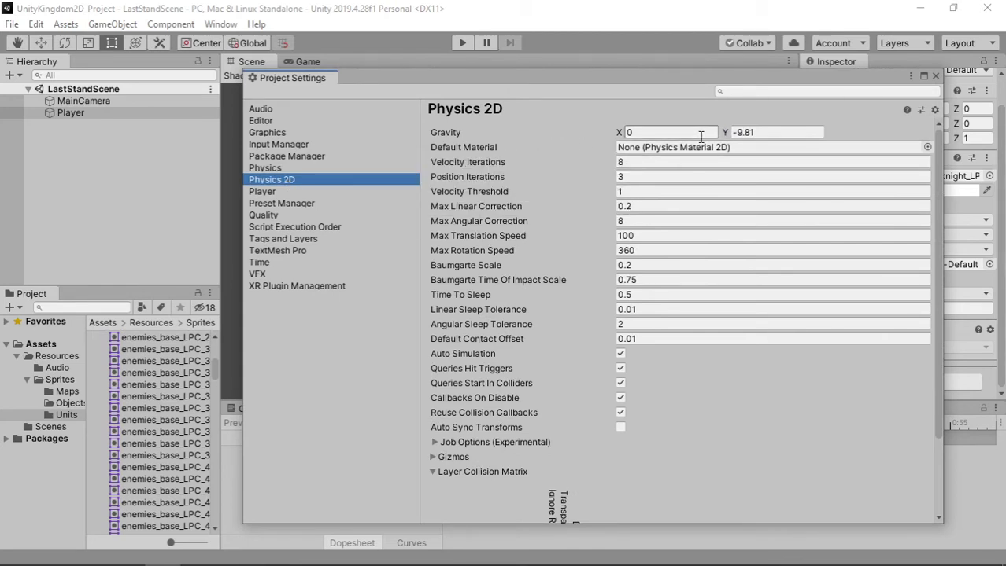
left_click(756, 134)
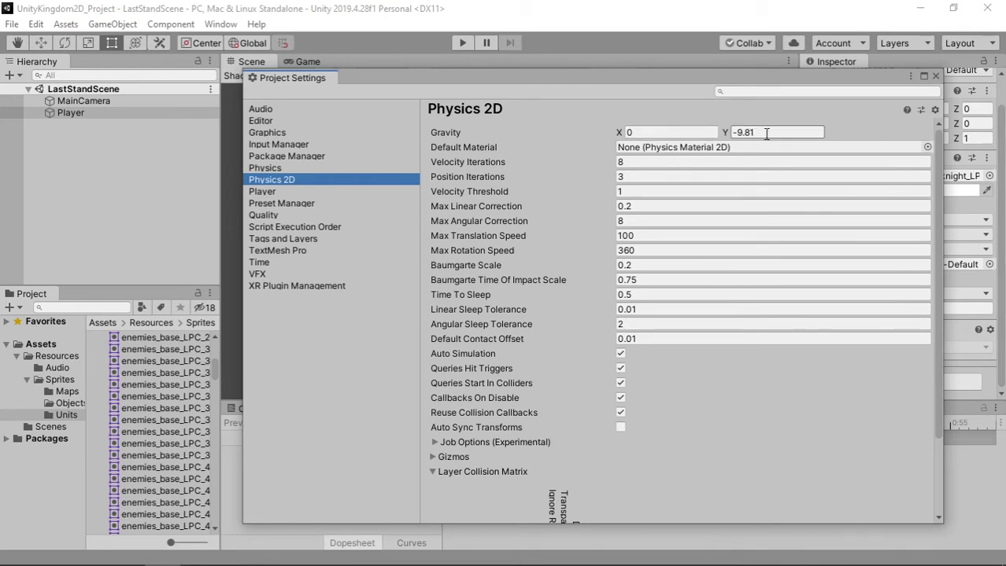
left_click_drag(766, 134, 728, 134)
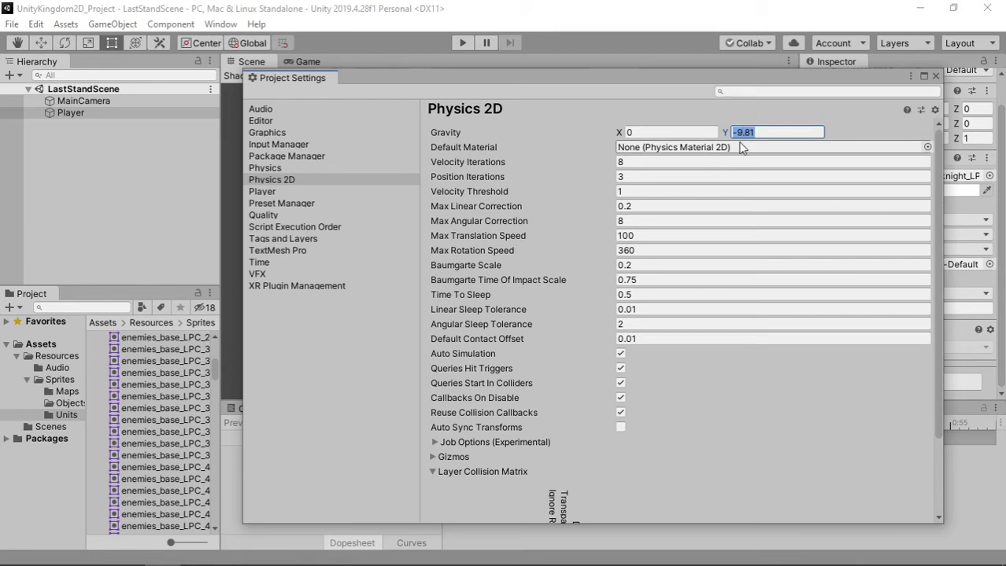
left_click(934, 79)
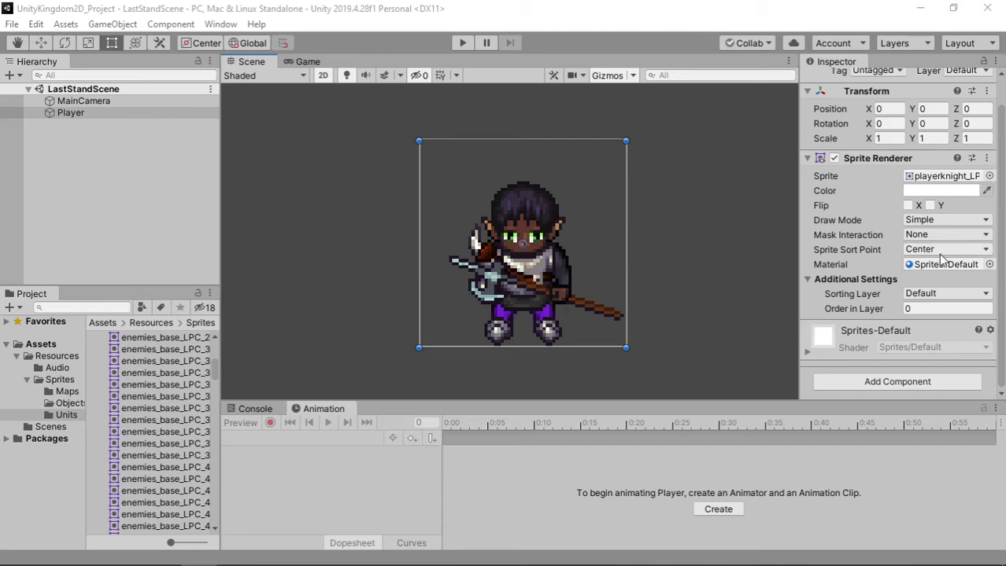
- Add a Box Collider 2D component to the Player object and bring its properties into view
scroll(938, 268, "up", 2)
scroll(937, 267, "down", 2)
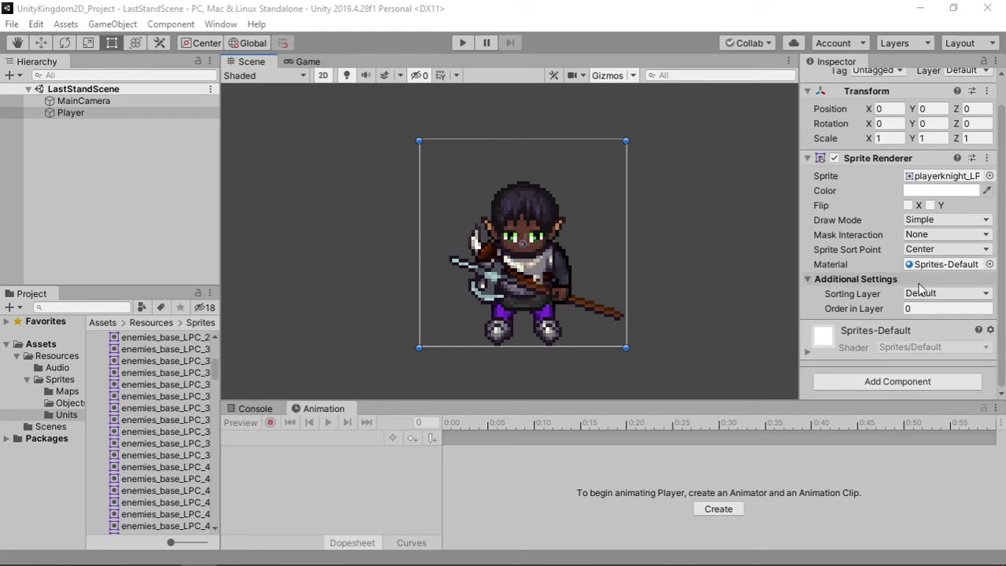
left_click(913, 382)
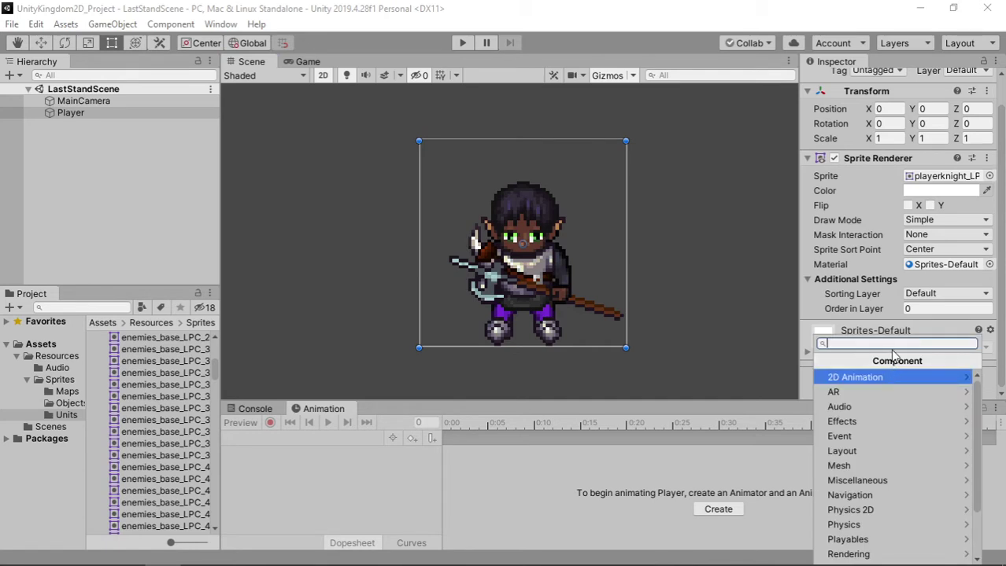
type("coll")
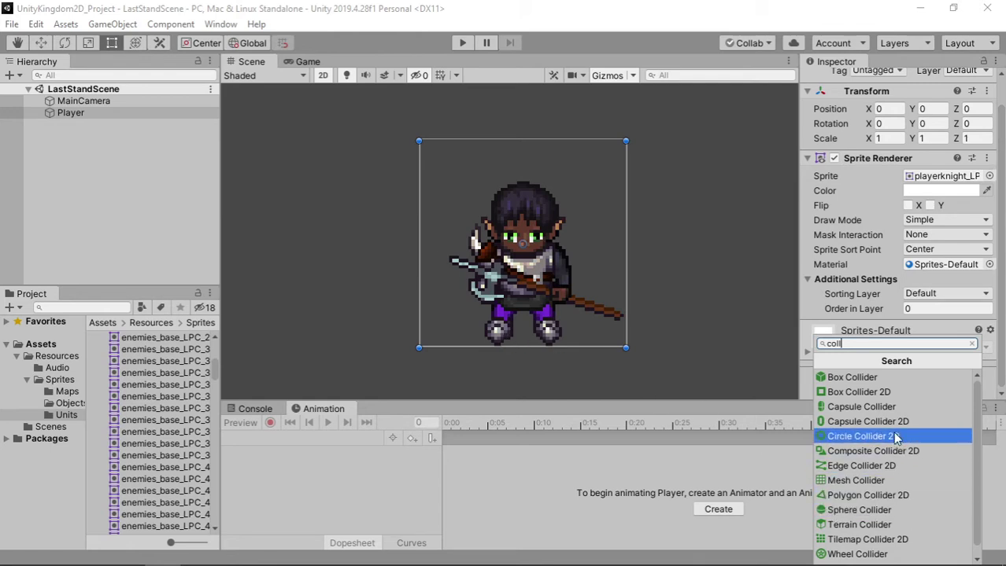
left_click(910, 393)
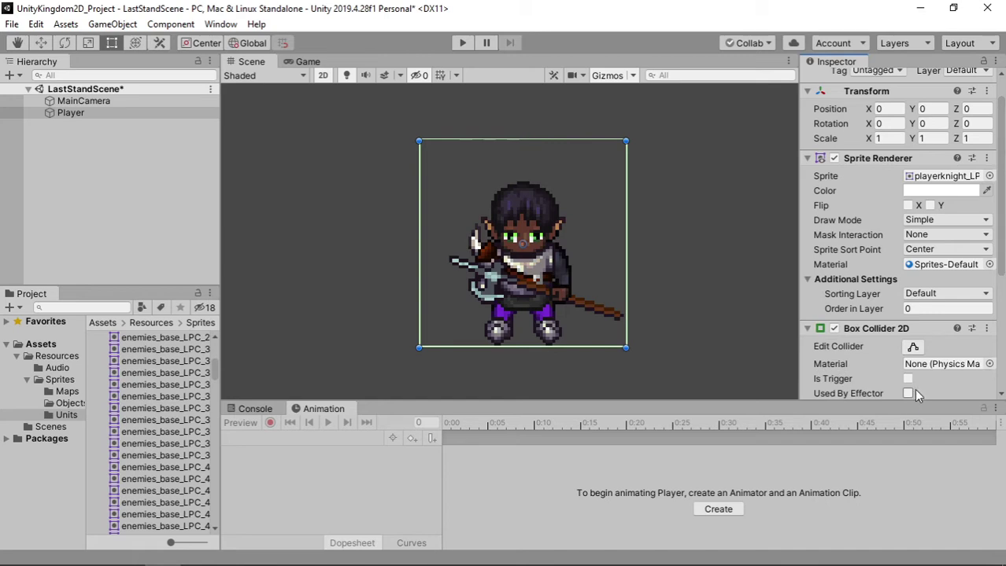
scroll(917, 303, "down", 3)
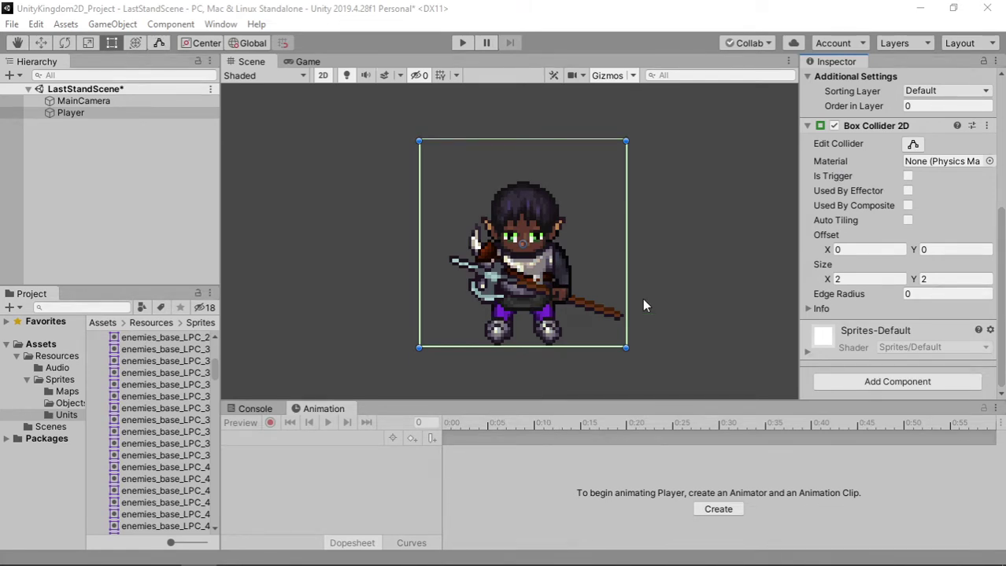
- Try locking the Inspector on Player while editing its Box Collider 2D, deselect the object in the scene, and unlock the Inspector
left_click(912, 146)
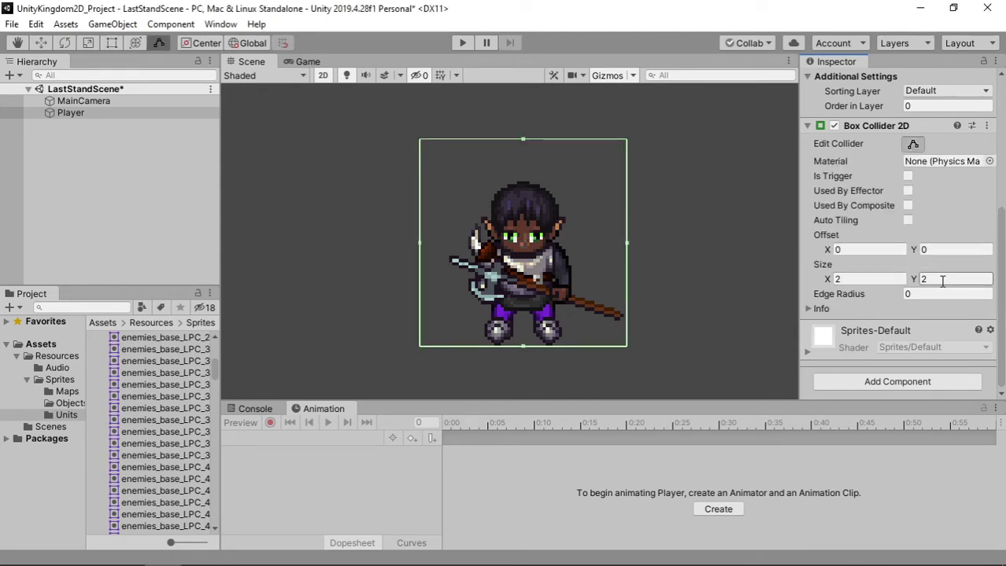
scroll(939, 268, "up", 5)
scroll(966, 142, "down", 5)
left_click(983, 62)
left_click(685, 127)
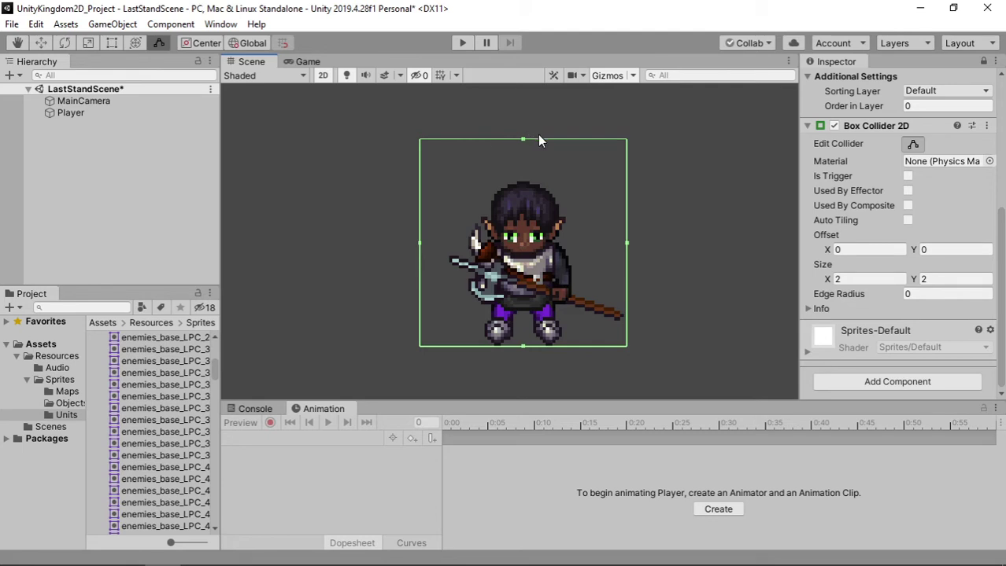
left_click(983, 61)
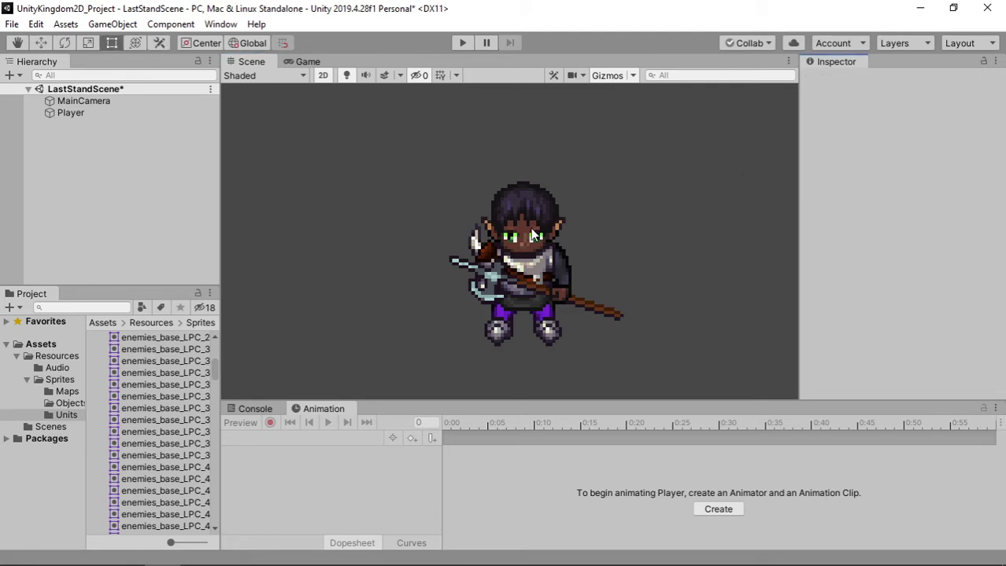
- Reselect Player, enable editing of its Box Collider 2D, and deselect it with the Inspector unlocked
left_click(71, 115)
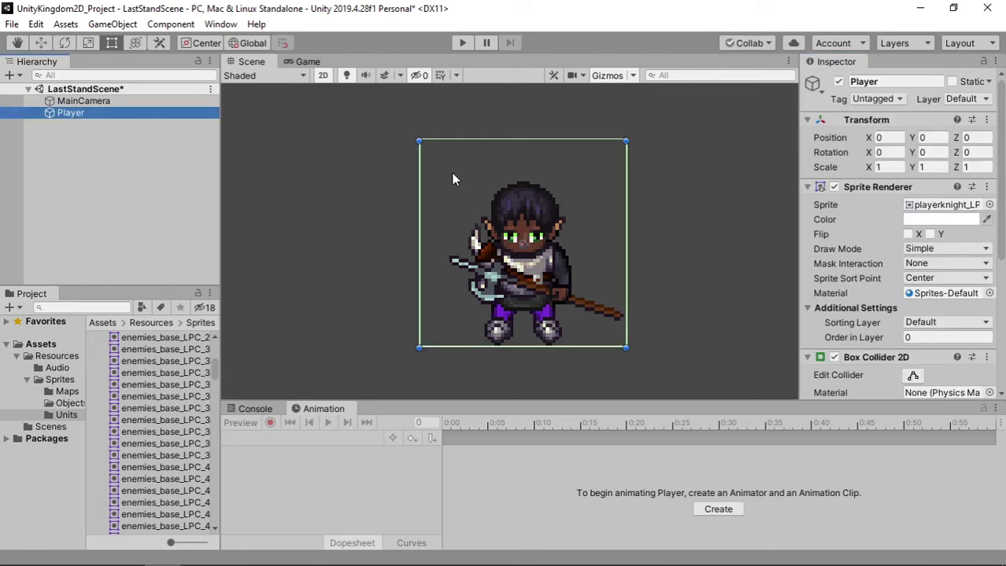
scroll(913, 147, "down", 5)
left_click(913, 145)
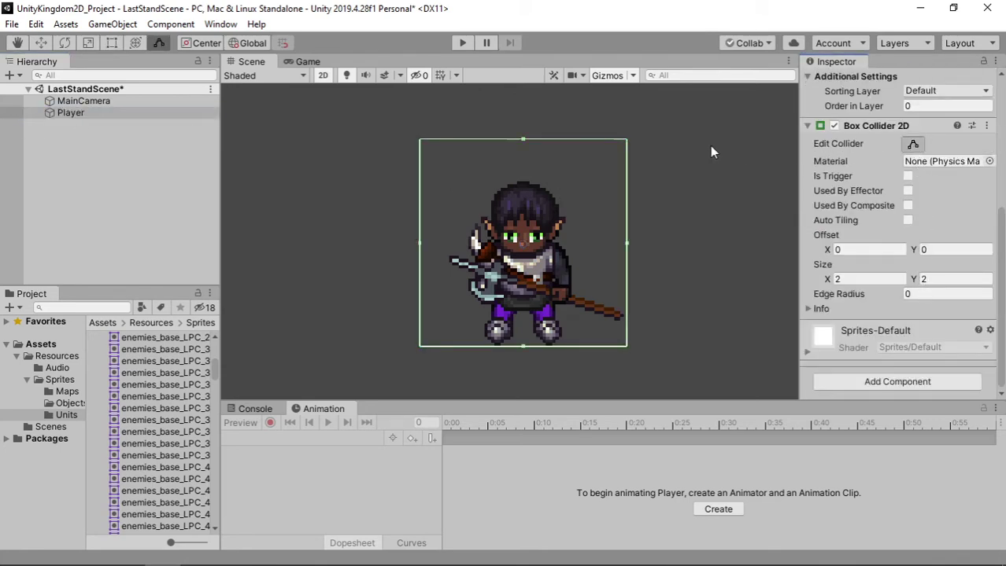
left_click(654, 165)
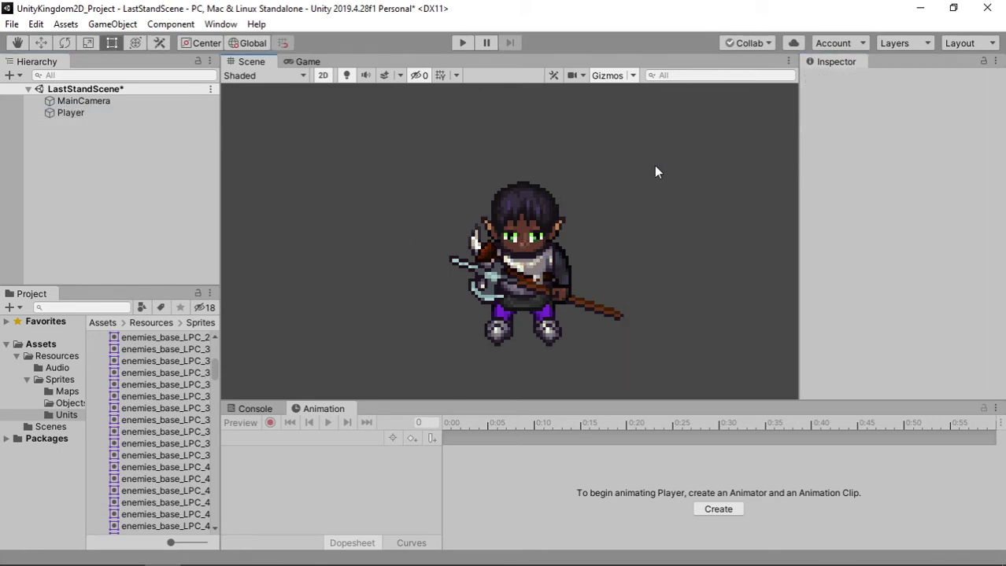
- Select Player, lock the Inspector on it, and enable editing of its Box Collider 2D around the knight
left_click(149, 111)
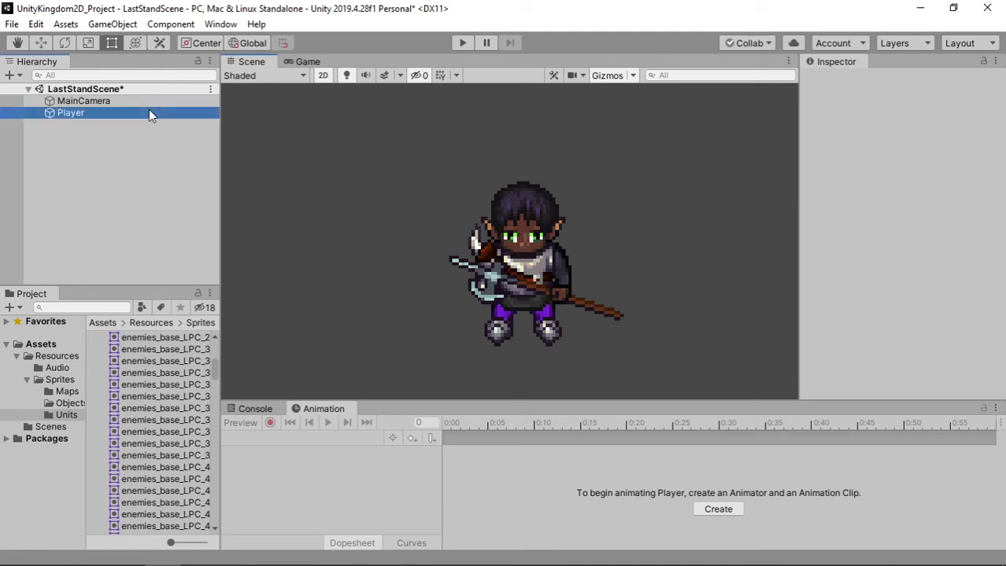
left_click(983, 62)
scroll(904, 228, "down", 3)
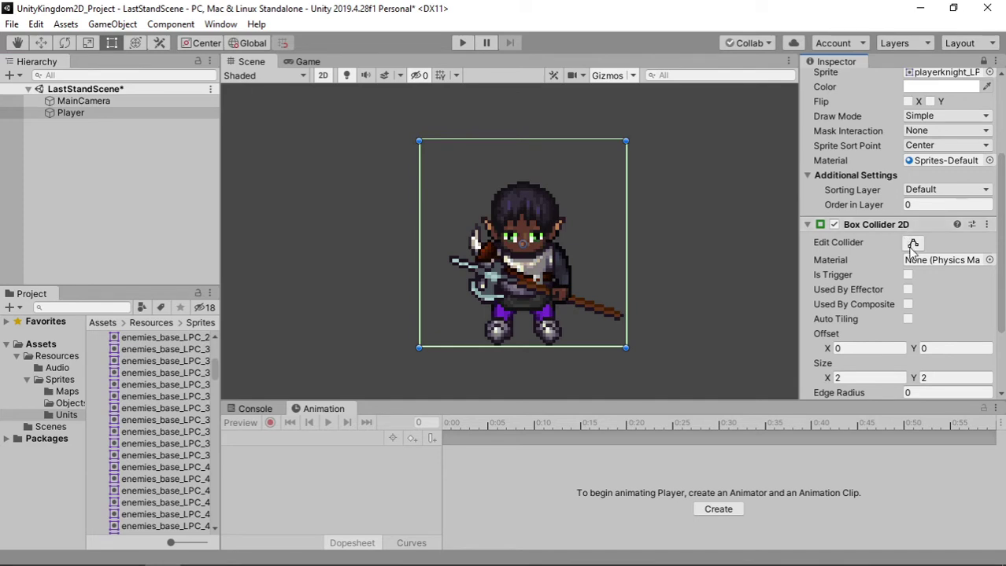
left_click(912, 243)
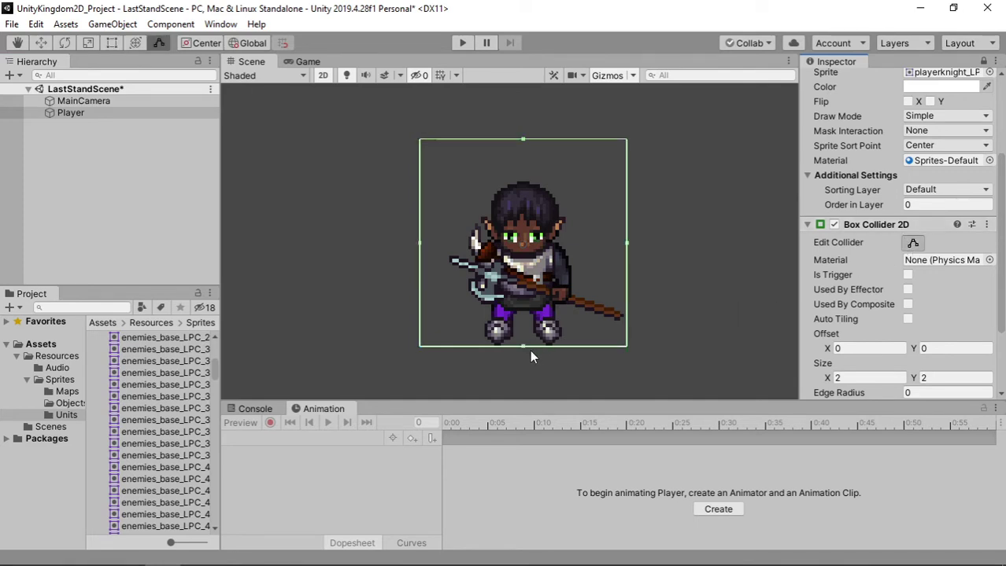
scroll(521, 347, "up", 2)
scroll(520, 347, "up", 3)
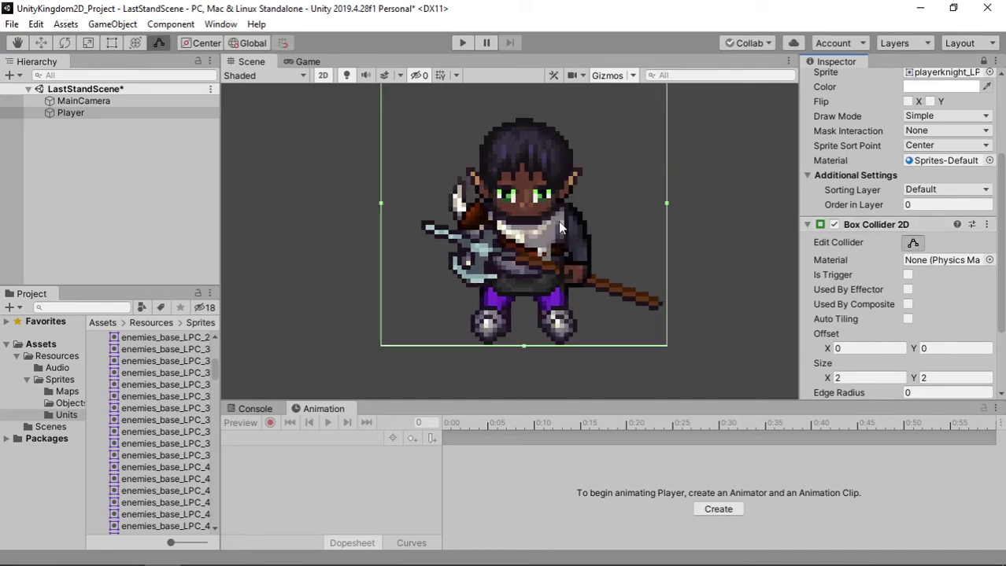
scroll(560, 219, "down", 3)
middle_click_drag(569, 200, 512, 216)
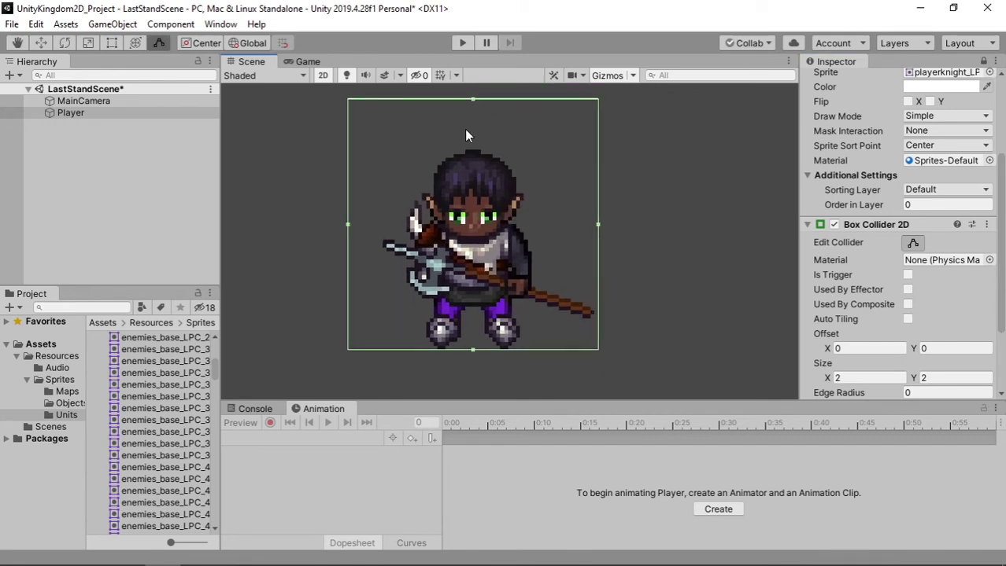
- Shrink Player's Box Collider 2D around the knight's head, torso and feet, to about 0.69 by 1.57 with a Y offset of about -0.21
left_click_drag(473, 98, 473, 153)
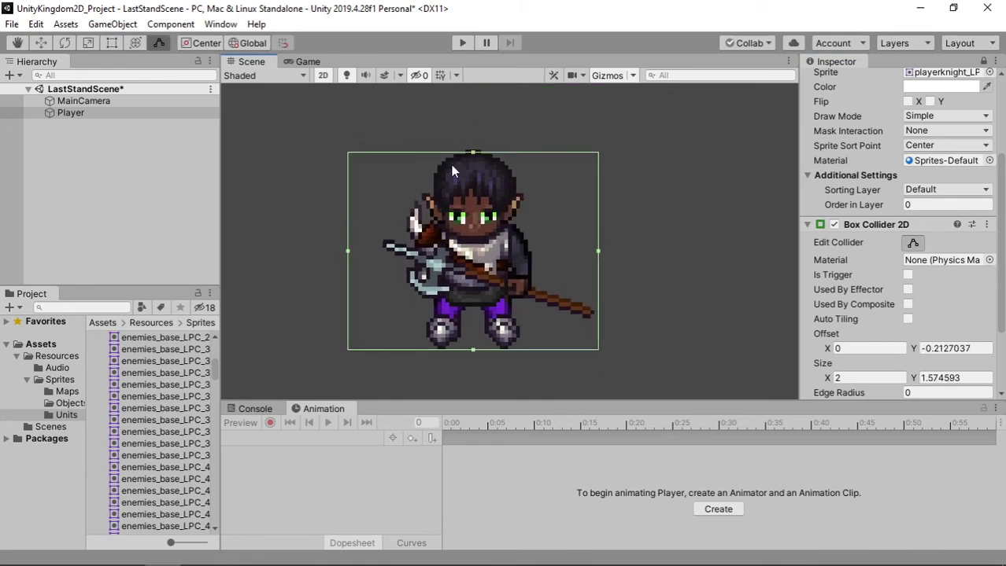
left_click_drag(348, 252, 429, 255)
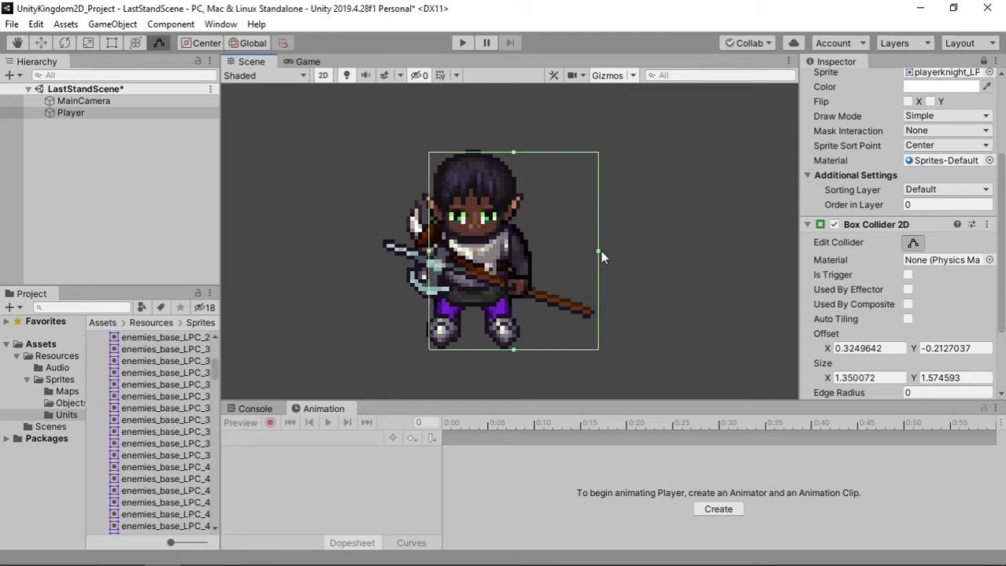
left_click_drag(599, 251, 516, 256)
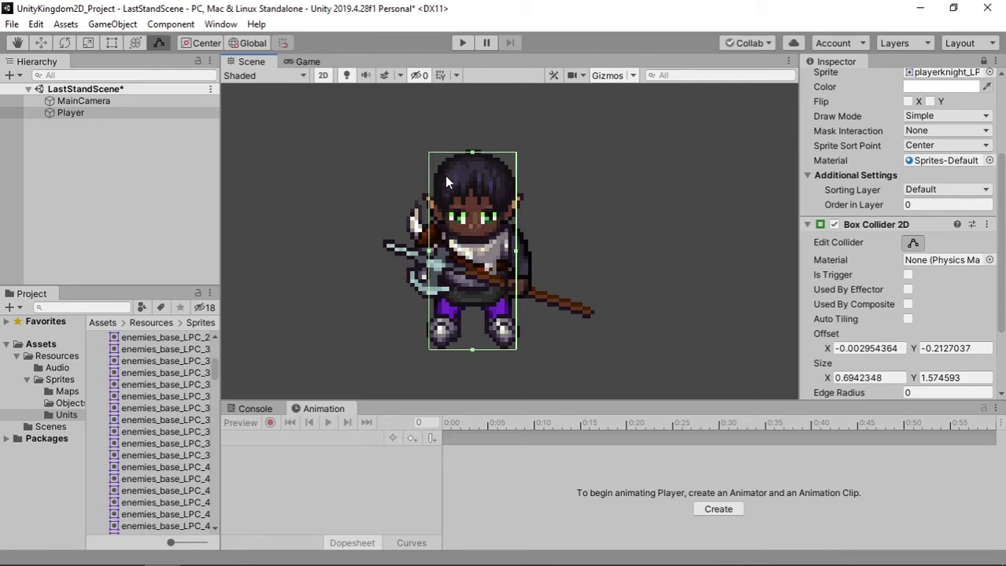
scroll(532, 200, "down", 4)
middle_click_drag(596, 283, 638, 299)
scroll(646, 294, "down", 1)
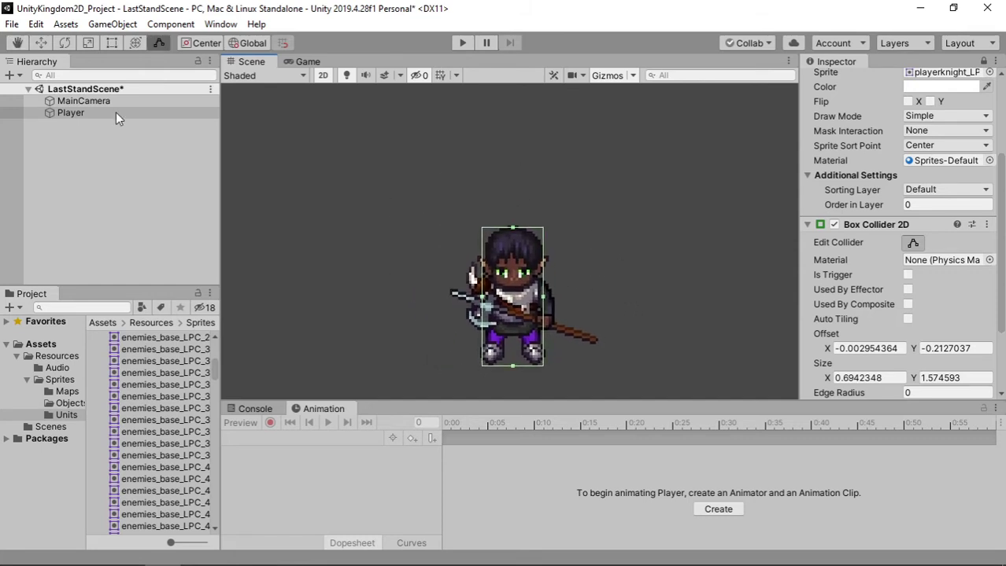
- Duplicate Player and move the copy straight up until it stands just above the original knight
left_click(82, 117)
key("ctrl+d")
key("w")
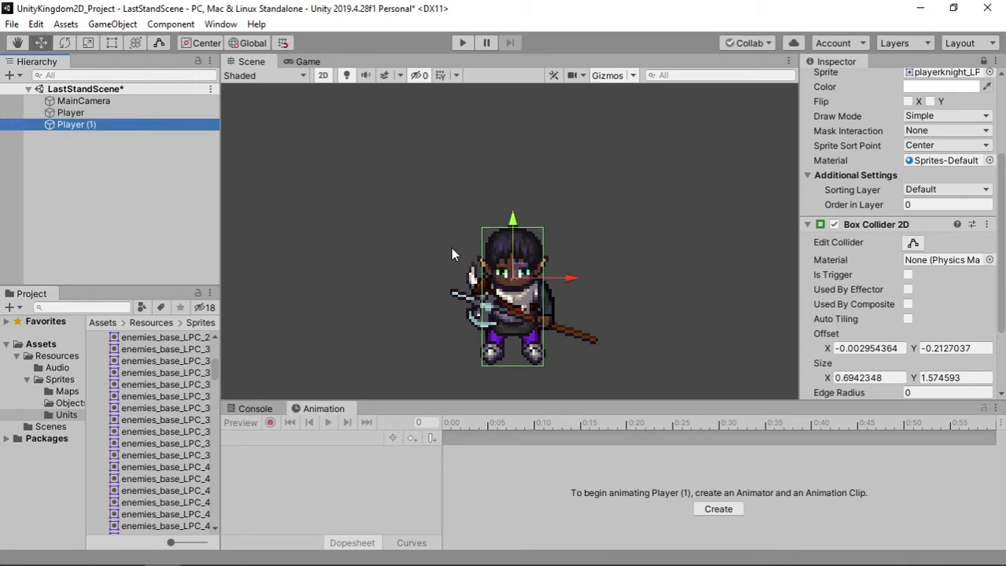
left_click_drag(516, 232, 520, 89)
middle_click_drag(520, 205, 510, 234)
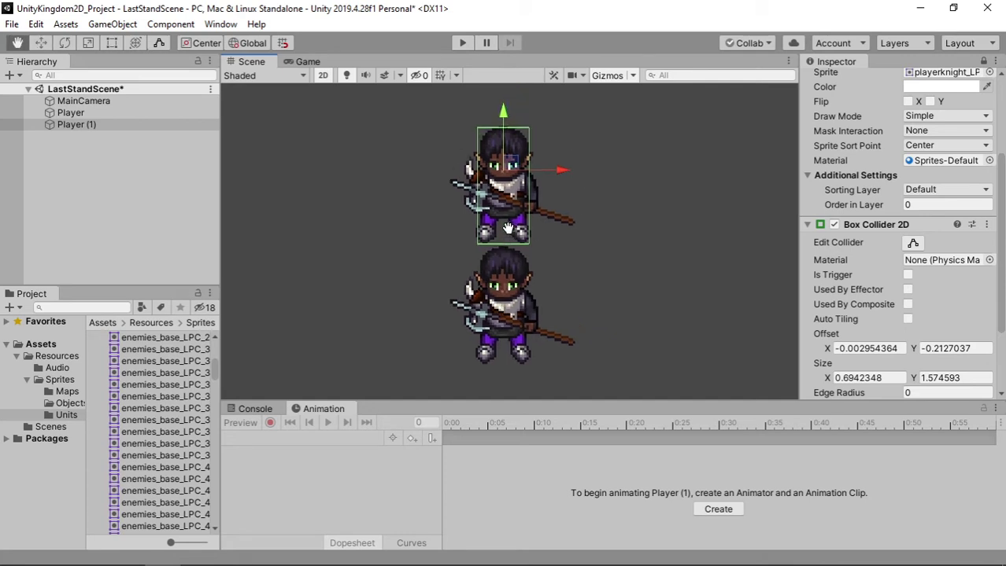
left_click_drag(504, 114, 505, 111)
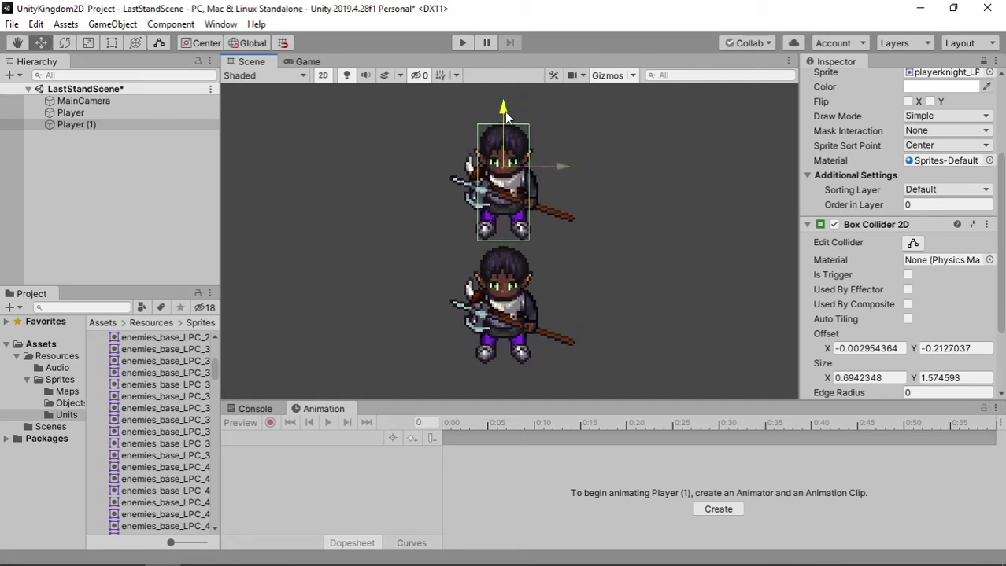
- Select both knights to compare their collider outlines, and lower Player (1) slightly toward the original
left_click(157, 114, "shift")
scroll(507, 266, "up", 5)
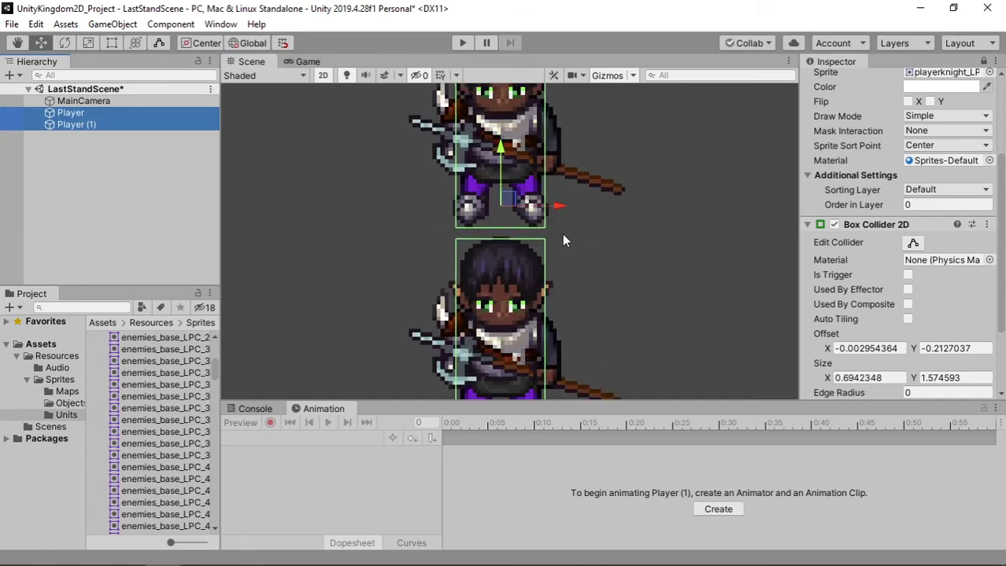
scroll(566, 236, "down", 3)
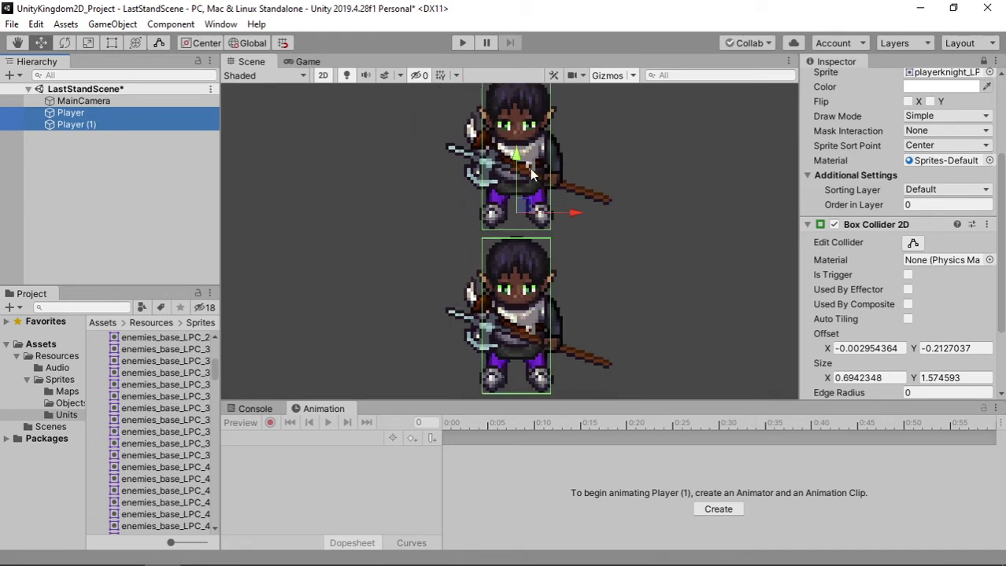
left_click(107, 124)
left_click(515, 94)
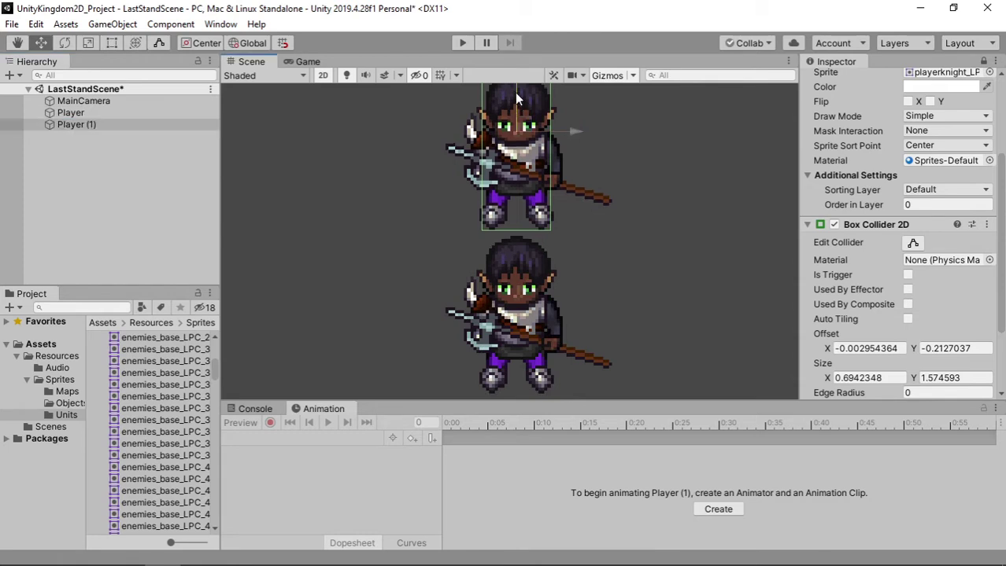
left_click_drag(516, 92, 516, 101)
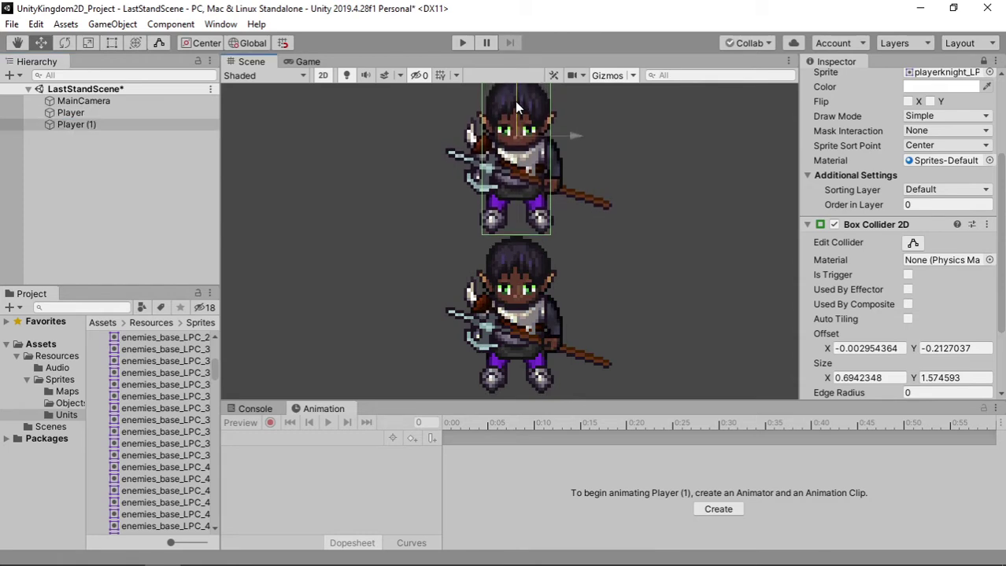
- Check the gap between both knights' colliders up close, and lower Player (1) until its collider meets Player's
left_click(118, 117, "ctrl")
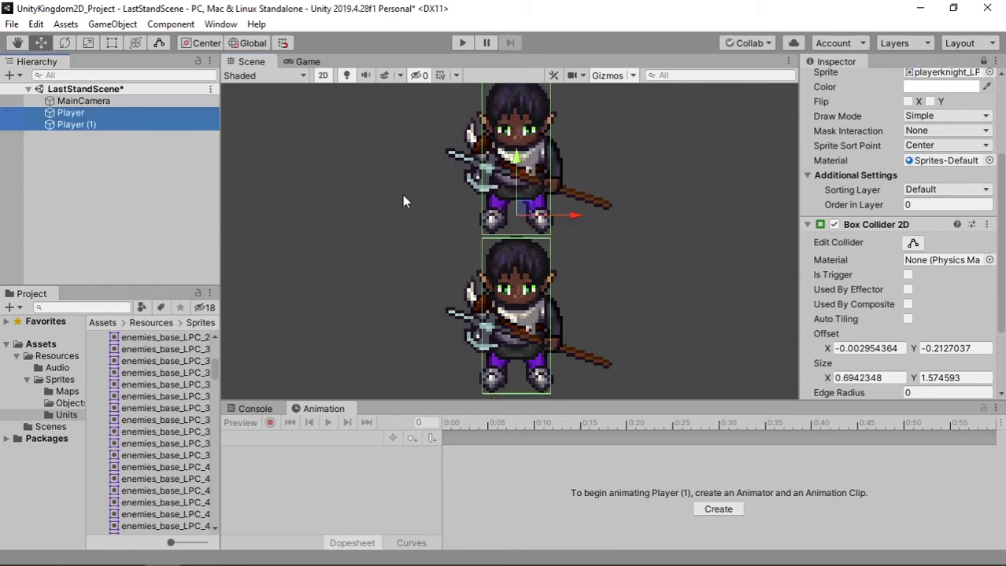
scroll(503, 226, "up", 8)
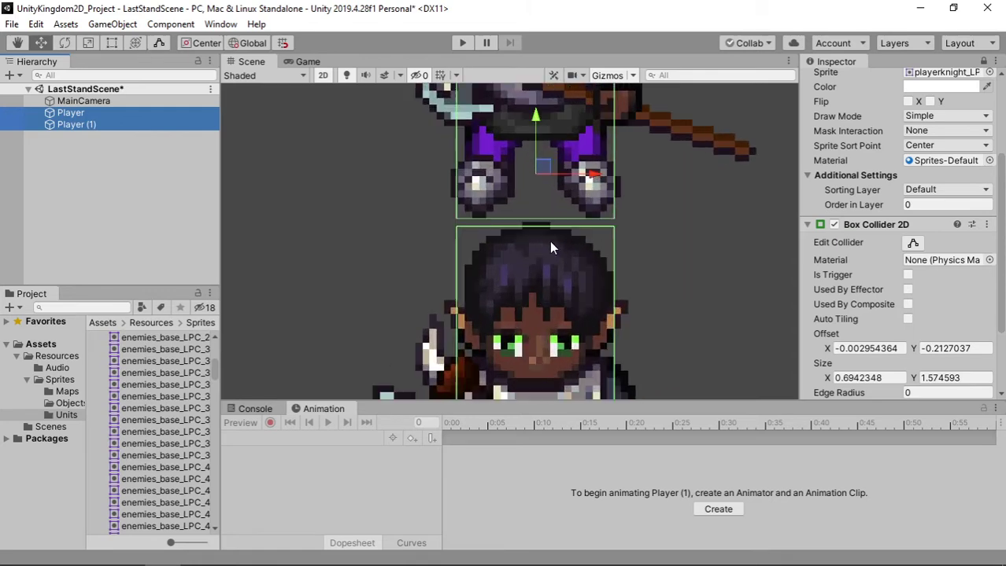
scroll(550, 246, "up", 1)
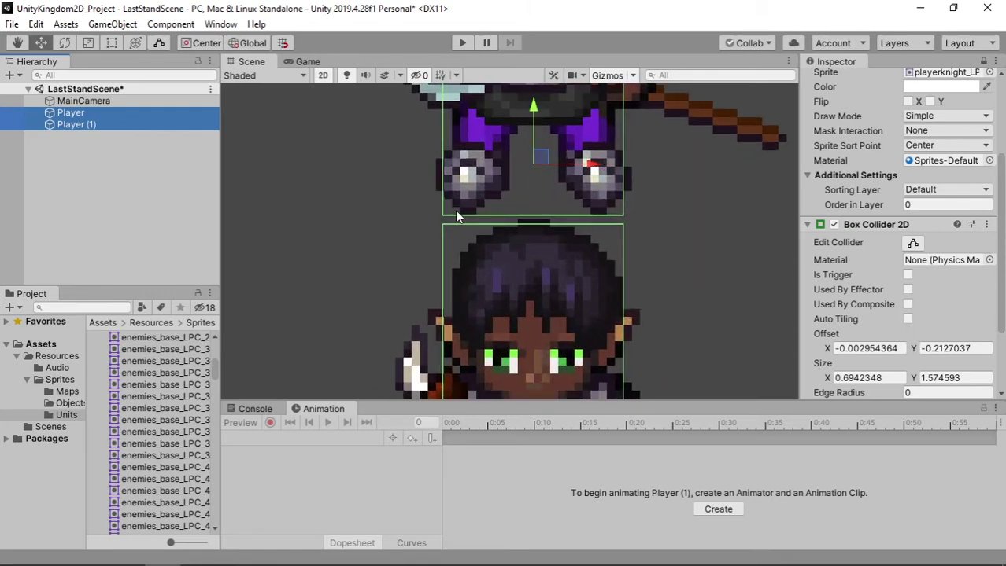
left_click(182, 124)
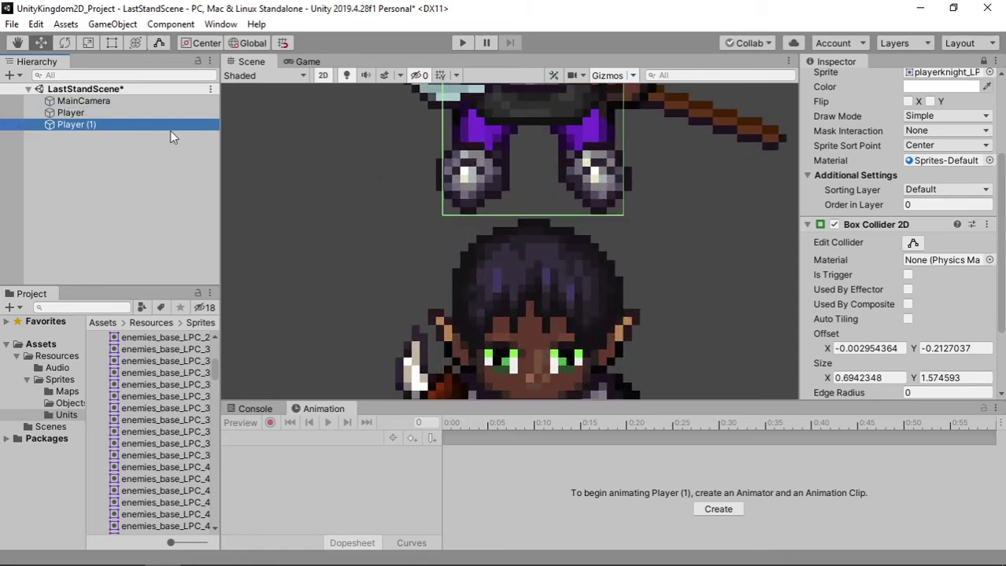
scroll(376, 194, "down", 5)
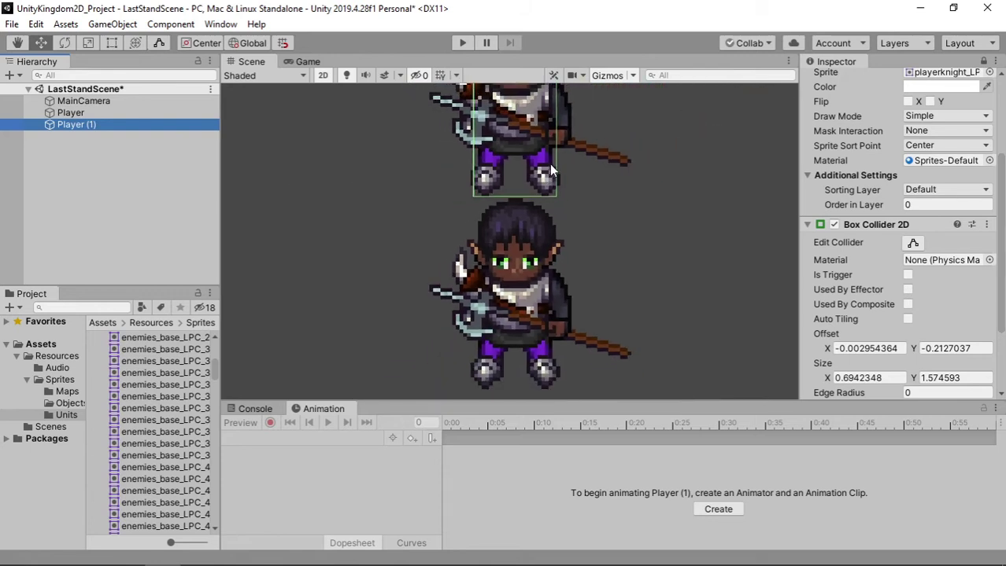
scroll(550, 167, "down", 3)
middle_click_drag(550, 167, 528, 208)
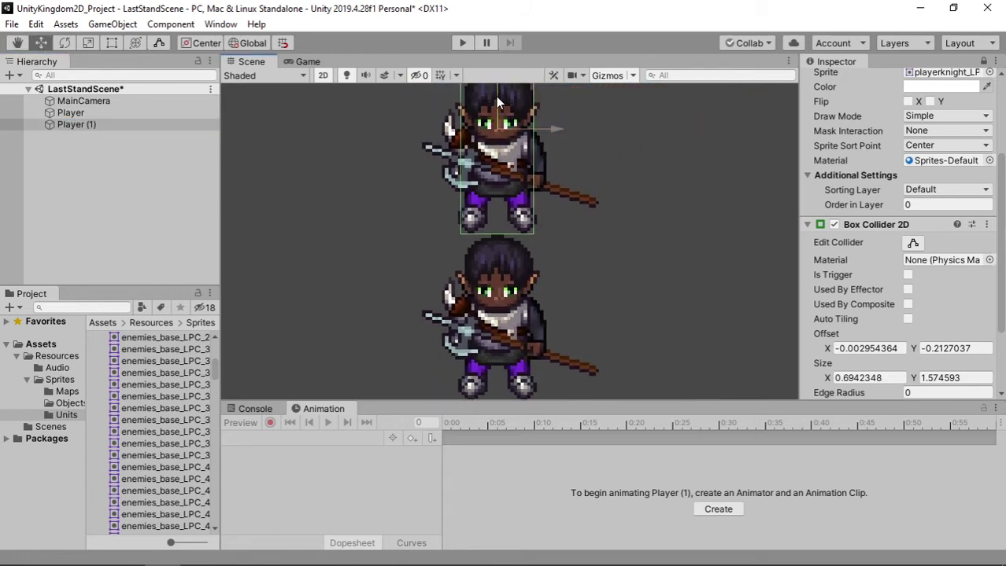
left_click(108, 112, "ctrl")
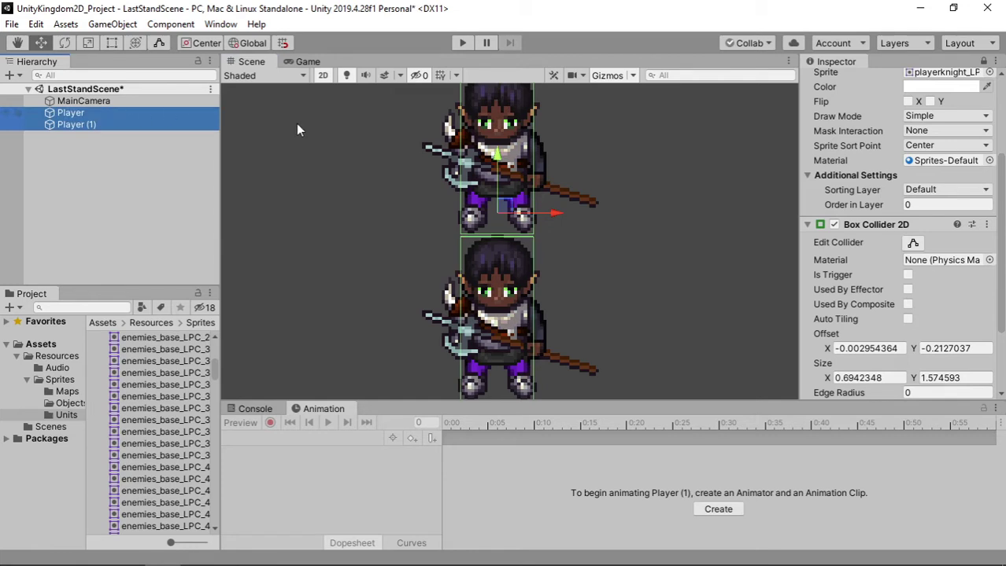
left_click(68, 114, "ctrl")
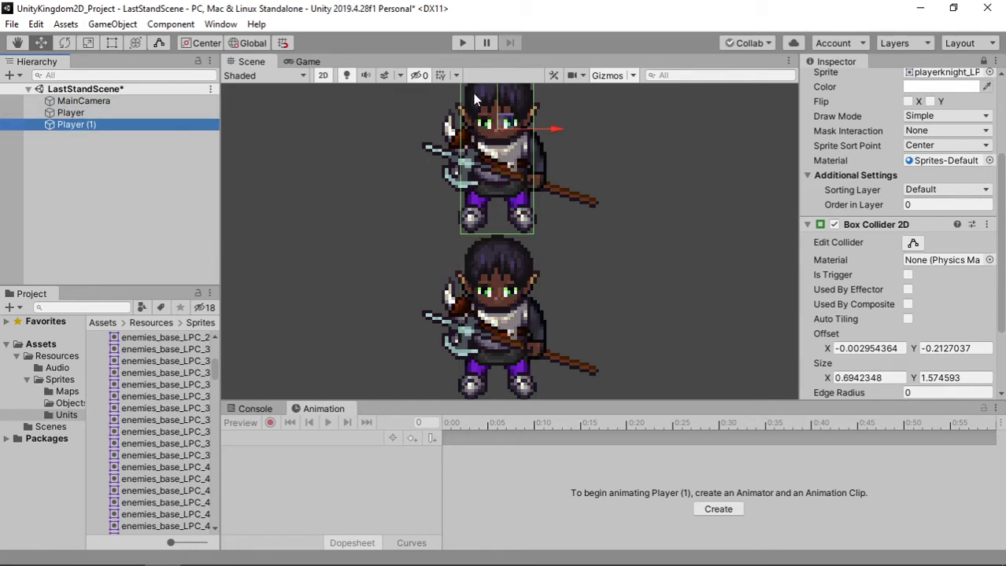
left_click_drag(497, 90, 496, 95)
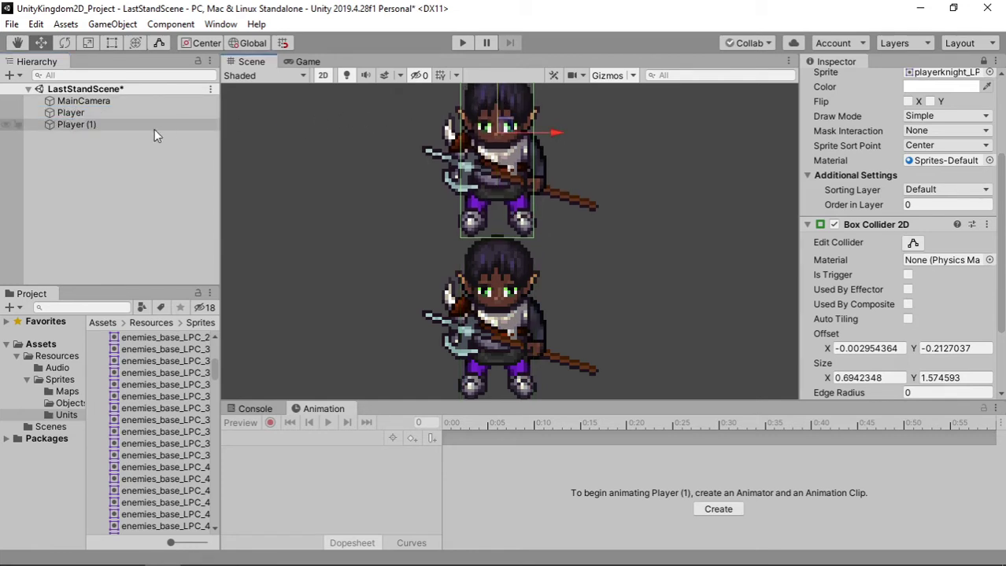
- Inspect the touching edges of both colliders with both knights selected, and delete the copy Player (1)
left_click(100, 114, "ctrl")
scroll(500, 264, "up", 6)
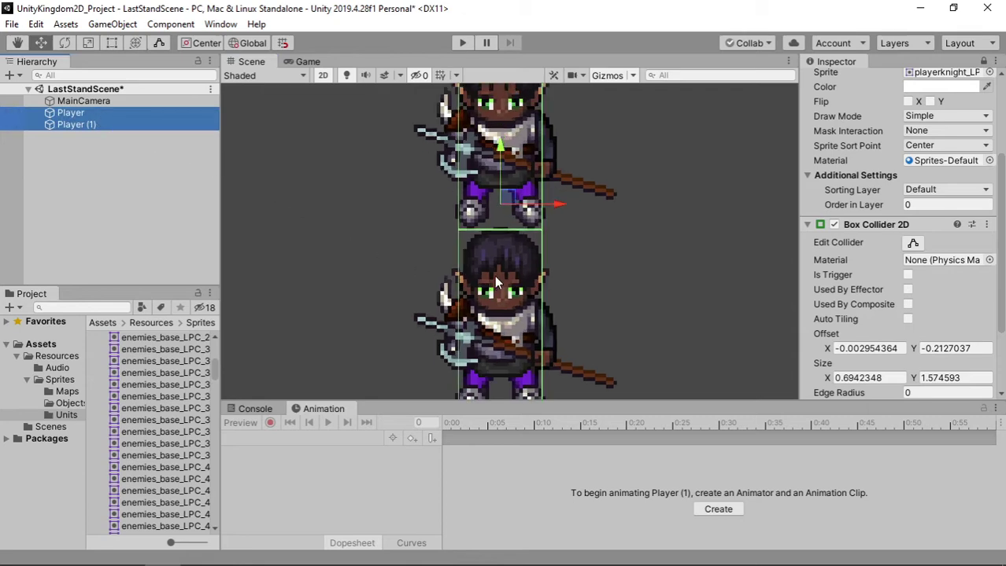
scroll(503, 256, "down", 8)
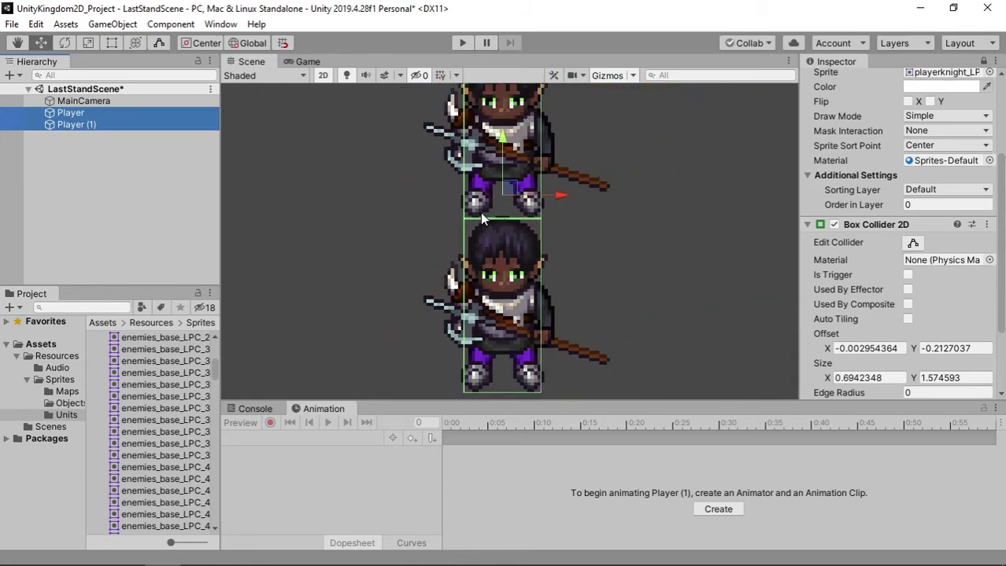
scroll(480, 212, "down", 1)
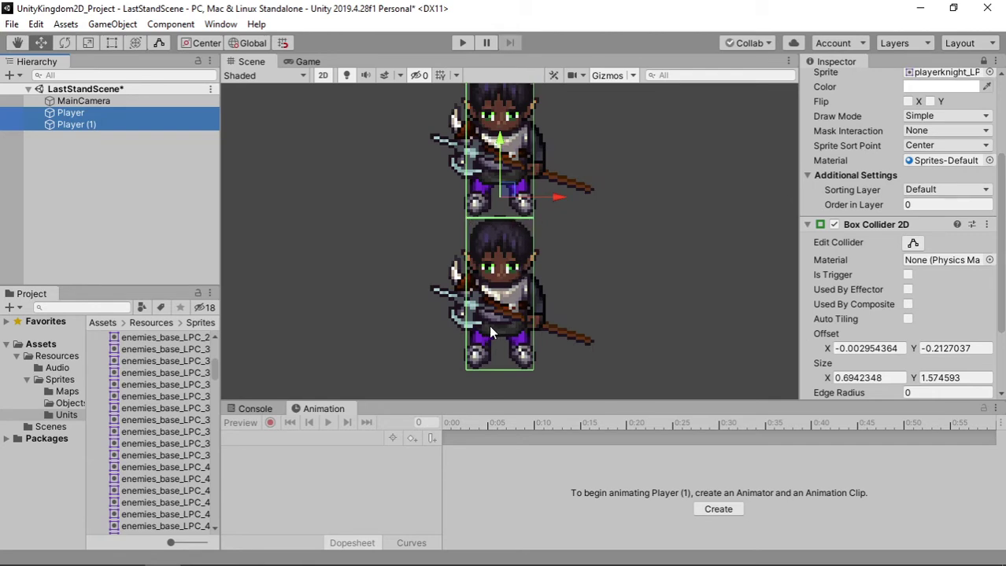
scroll(566, 226, "down", 2)
middle_click_drag(590, 229, 536, 234)
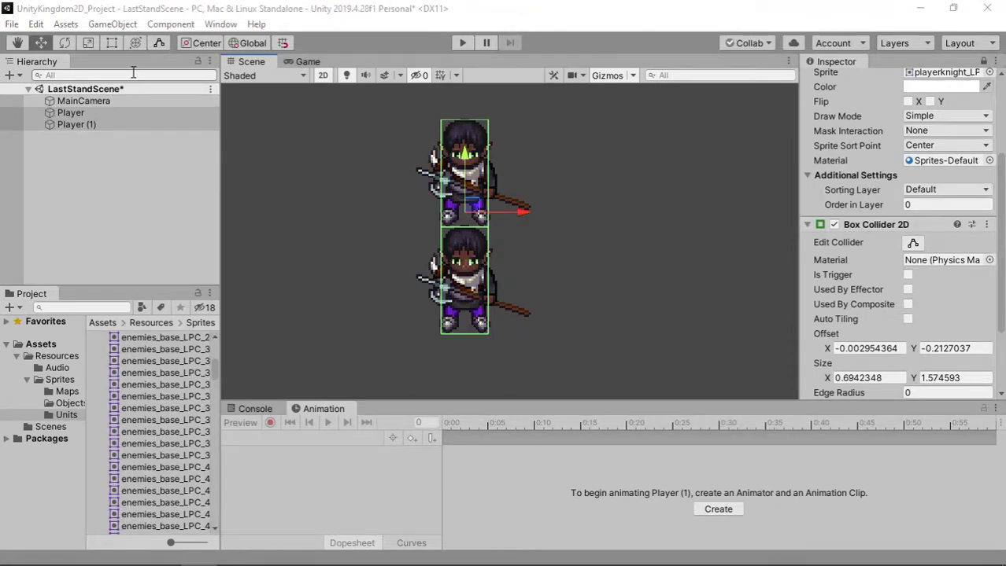
left_click(93, 125)
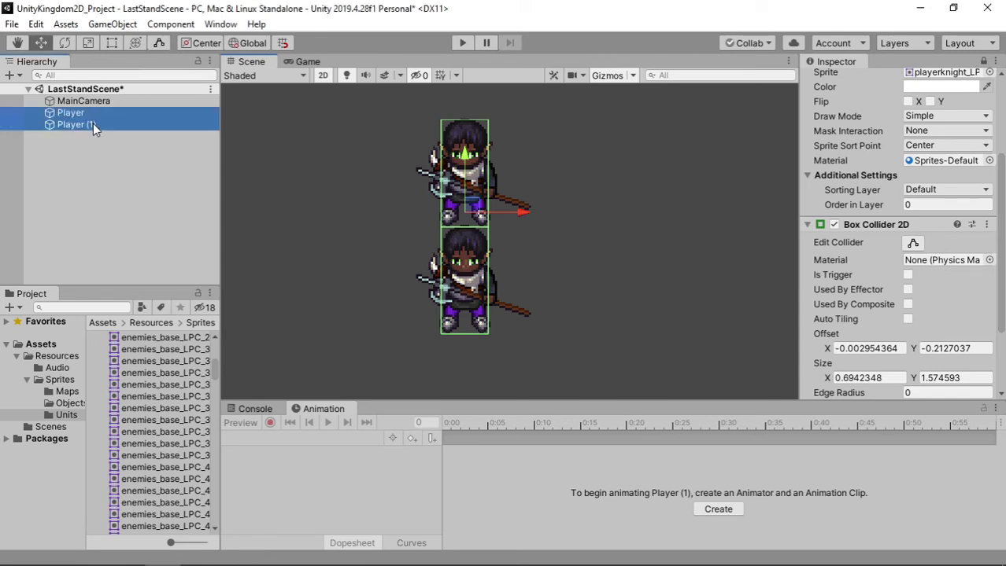
key("Delete")
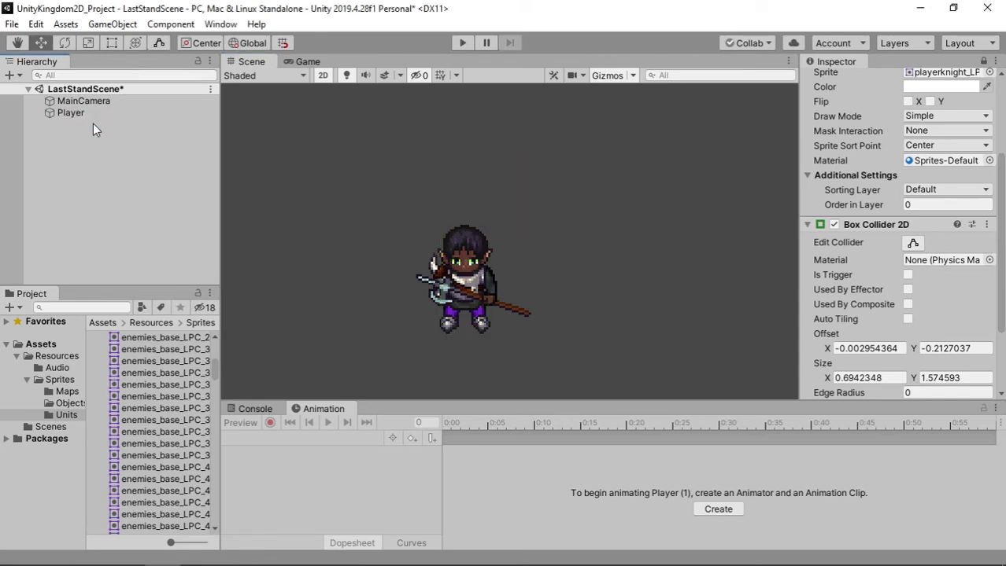
- Reduce Player's Box Collider 2D to the knight's lower body, about 0.69 by 0.51 with a Y offset of about -0.66
left_click(93, 114)
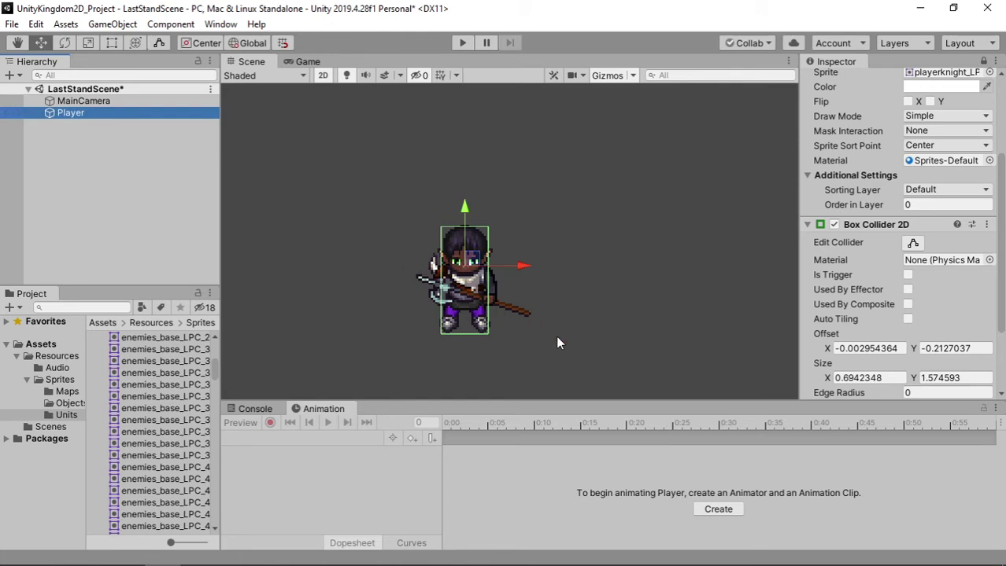
middle_click_drag(555, 335, 647, 307)
scroll(576, 274, "up", 3)
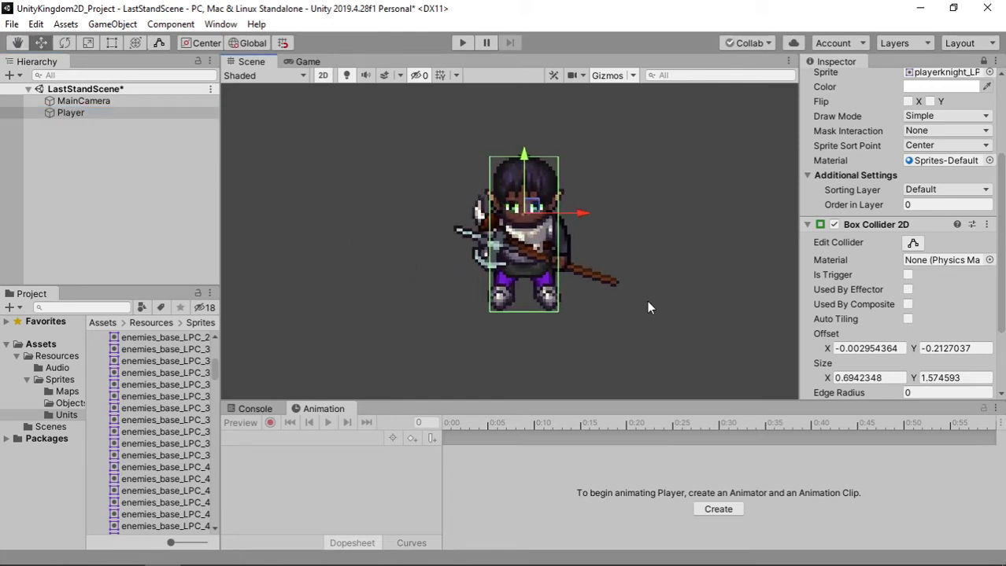
left_click(913, 243)
left_click_drag(520, 157, 533, 254)
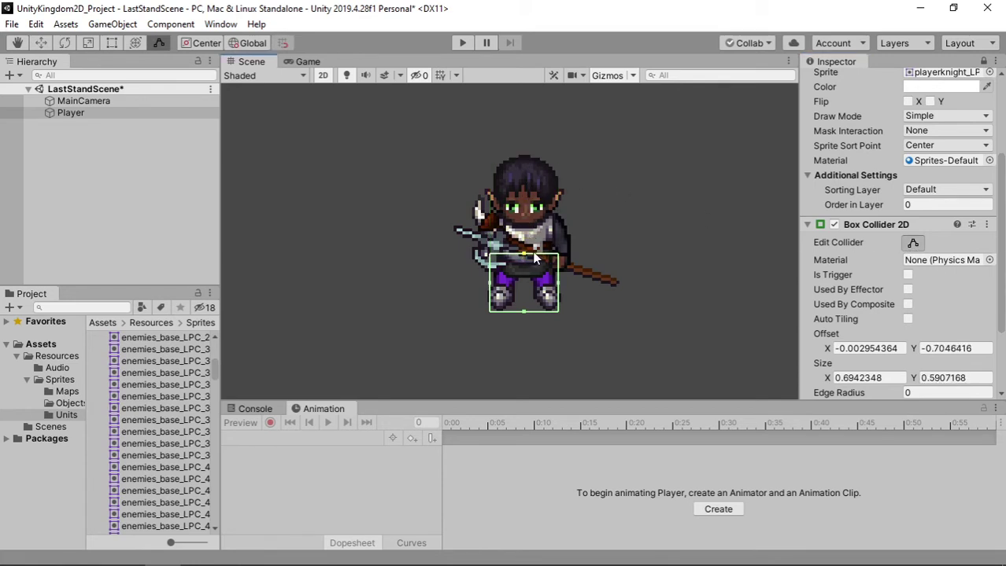
left_click_drag(522, 310, 524, 304)
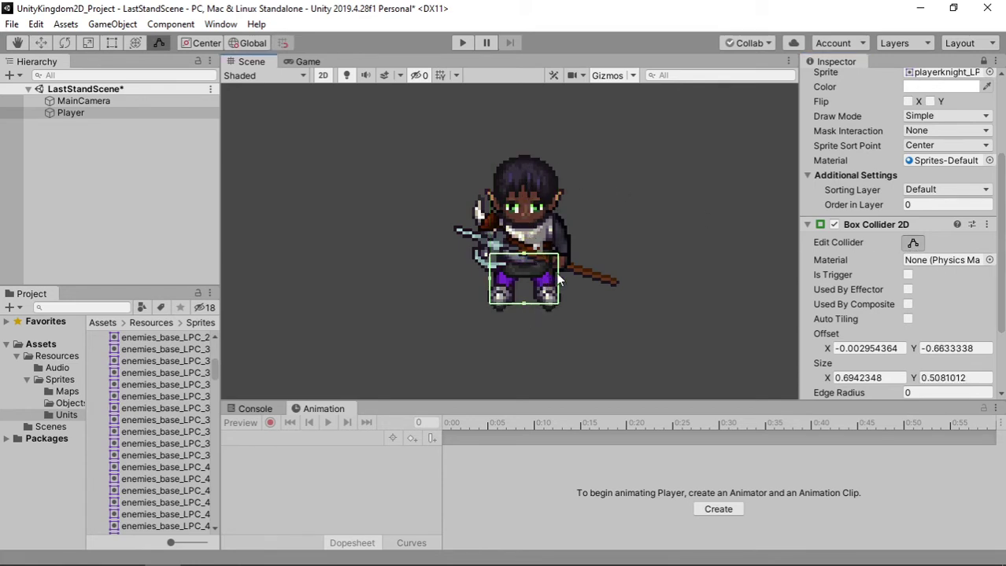
- Duplicate Player with its smaller collider and move the copy straight up so it partly overlaps the original knight
middle_click_drag(726, 228, 615, 264)
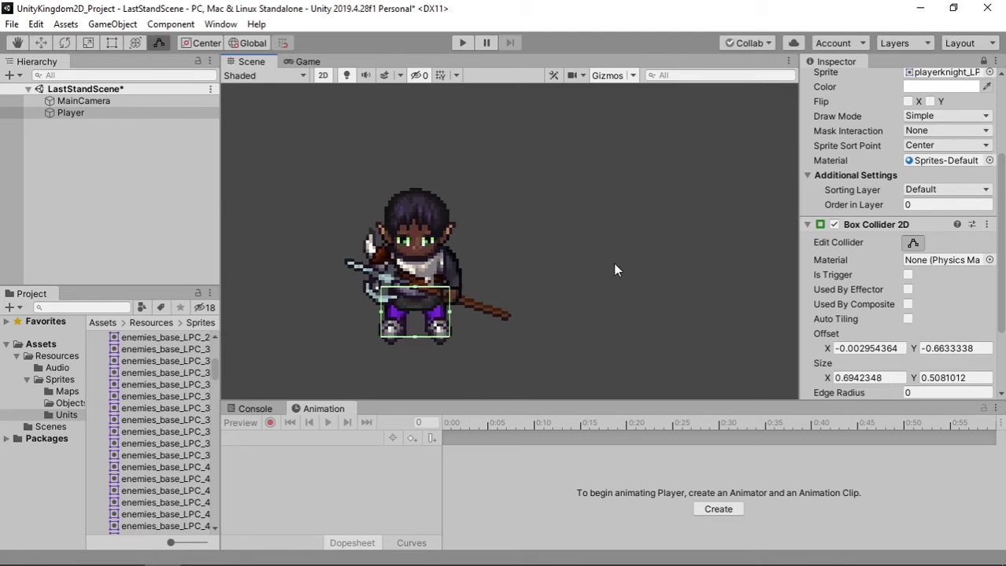
left_click(89, 111)
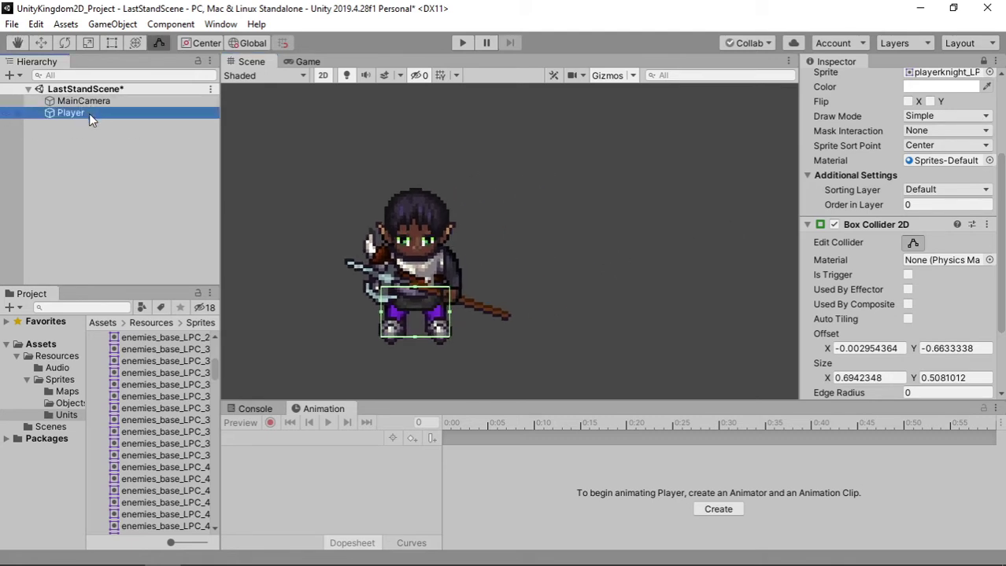
key("ctrl+d")
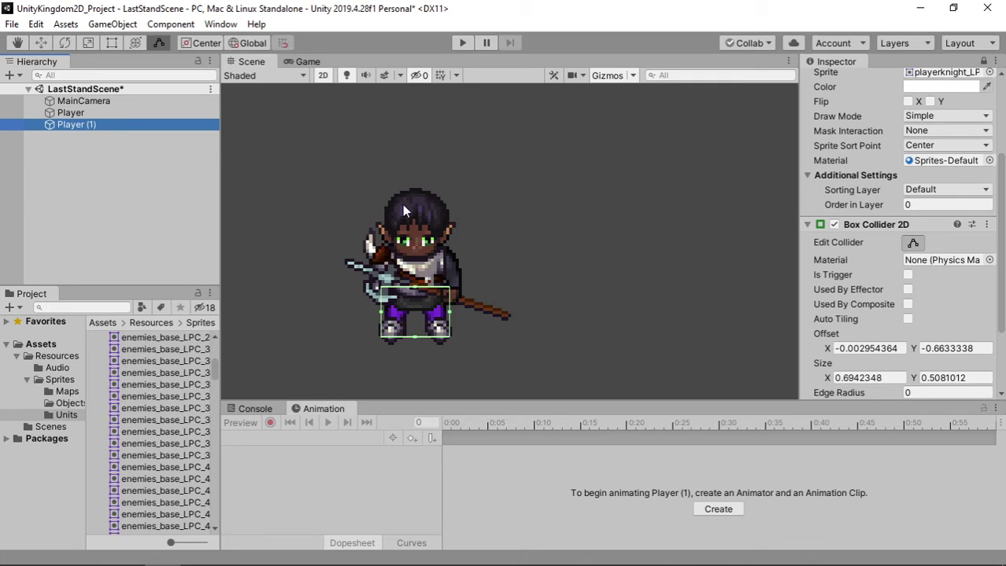
key("w")
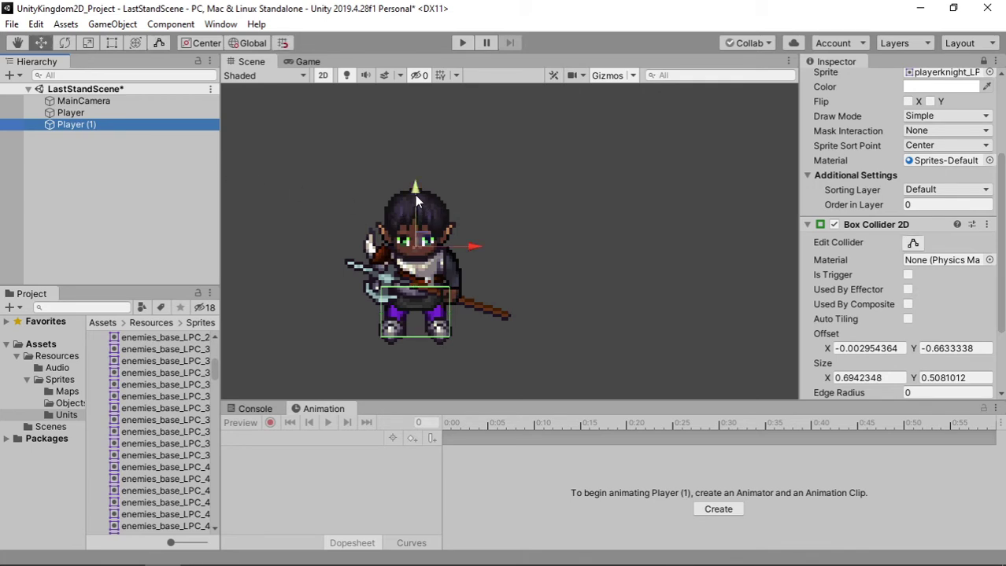
left_click_drag(415, 195, 419, 132)
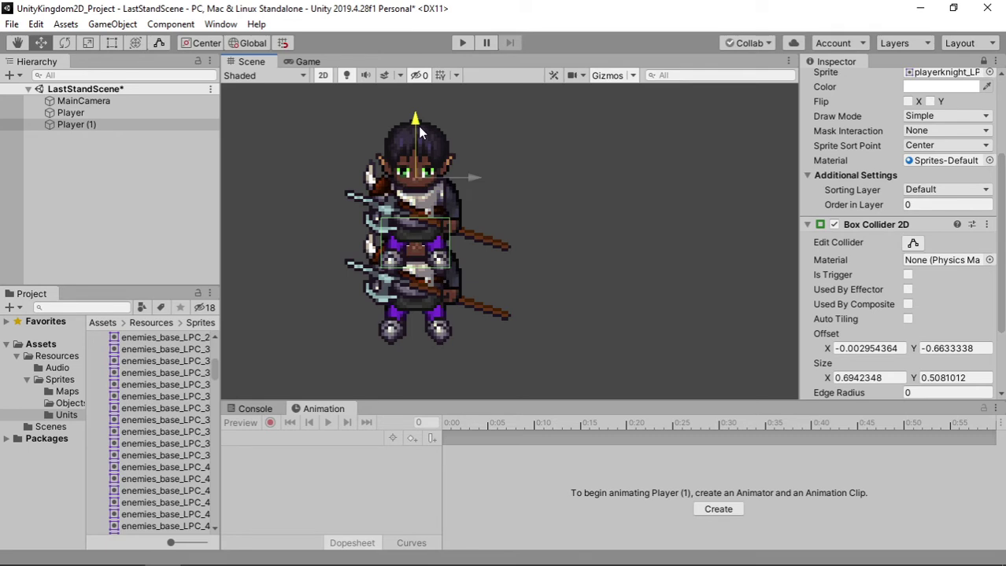
- Move the copy Player (1) straight down so it overlaps Player's lower body from below, and compare both knights' colliders
scroll(510, 180, "down", 5)
middle_click_drag(659, 214, 592, 286)
middle_click_drag(557, 210, 576, 158)
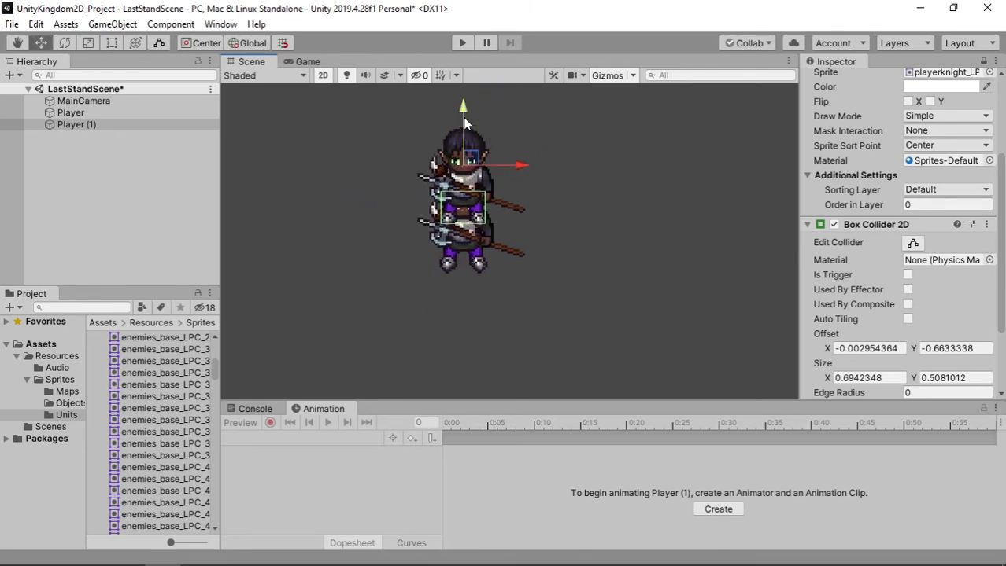
left_click_drag(464, 124, 464, 220)
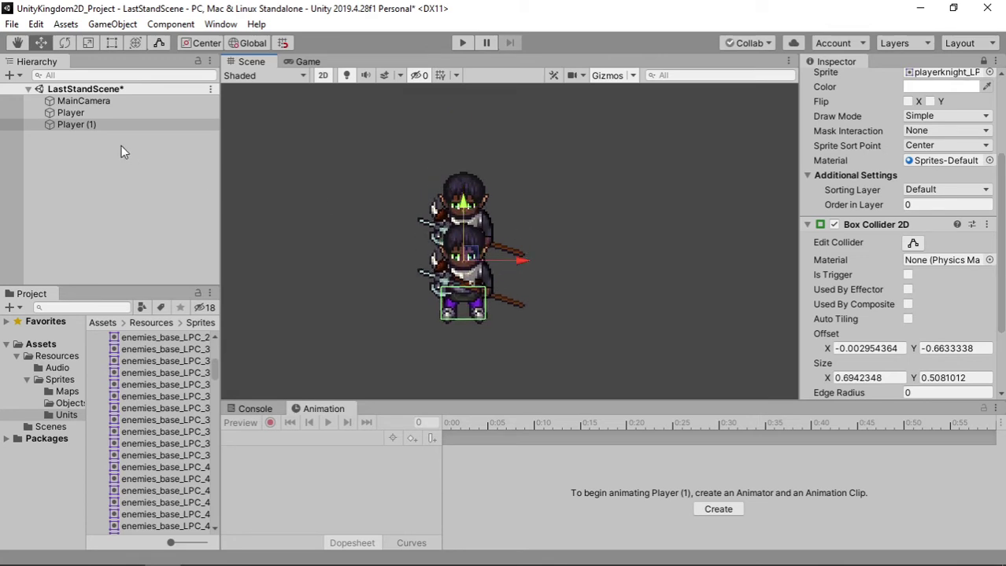
left_click(69, 112, "ctrl")
scroll(524, 291, "up", 3)
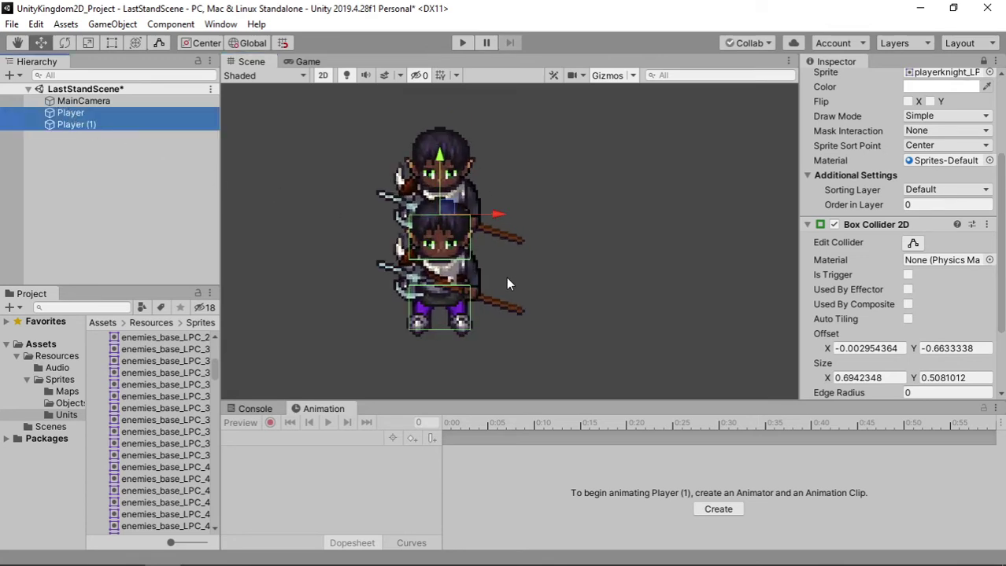
- Raise Player (1) slightly to bring its collider closer to Player's, and check the remaining gap with both knights selected
left_click(93, 124)
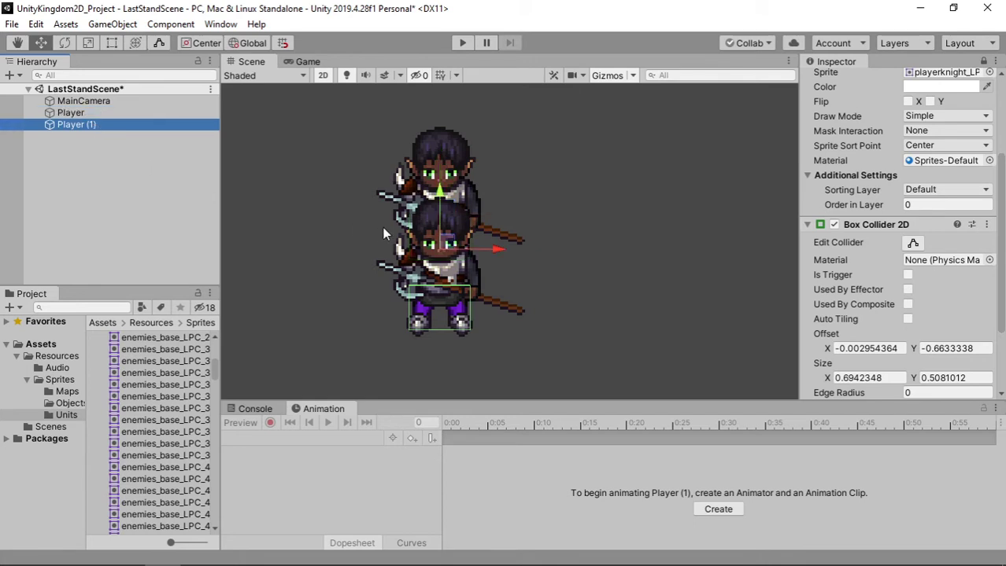
left_click_drag(441, 201, 440, 186)
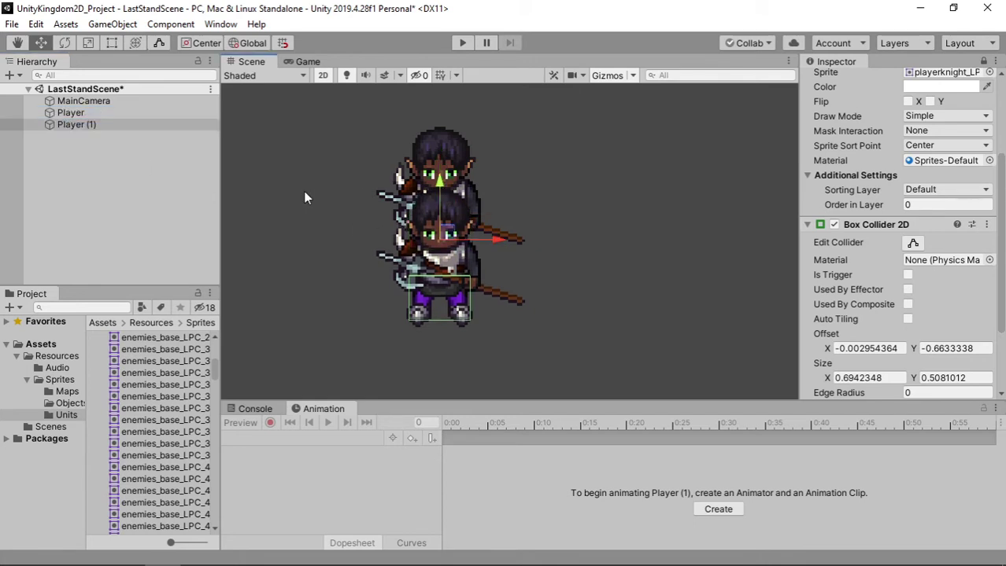
left_click(87, 115, "ctrl")
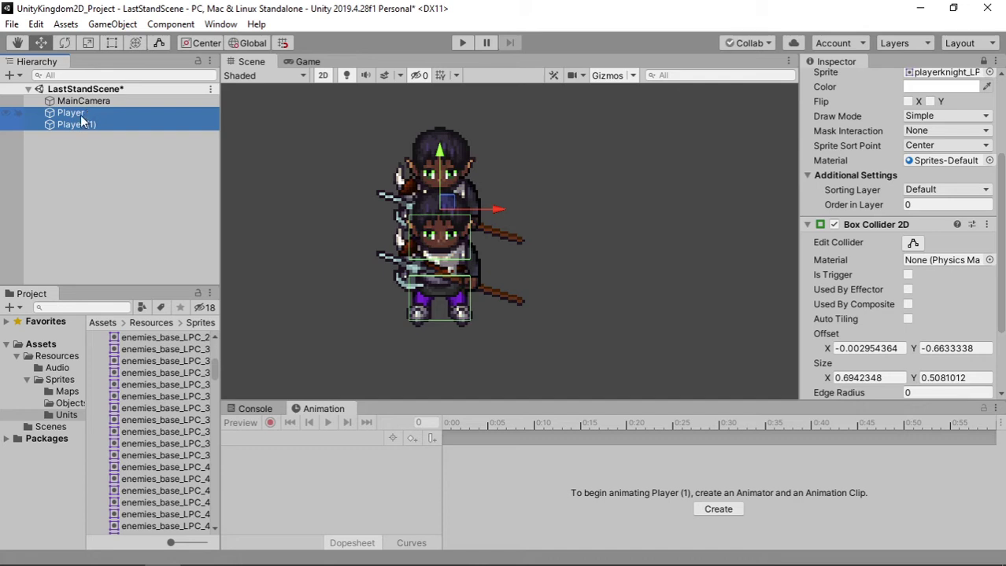
- Extend Player's Box Collider 2D upward to a height of about 0.67 with a Y offset of about -0.58, and delete the copy Player (1)
left_click(82, 114)
scroll(767, 307, "up", 3)
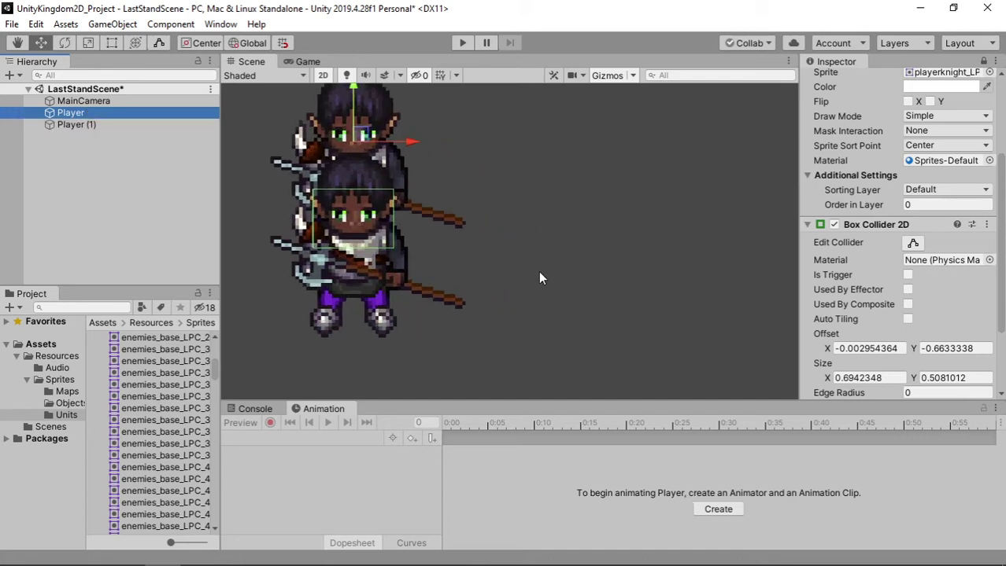
left_click(912, 243)
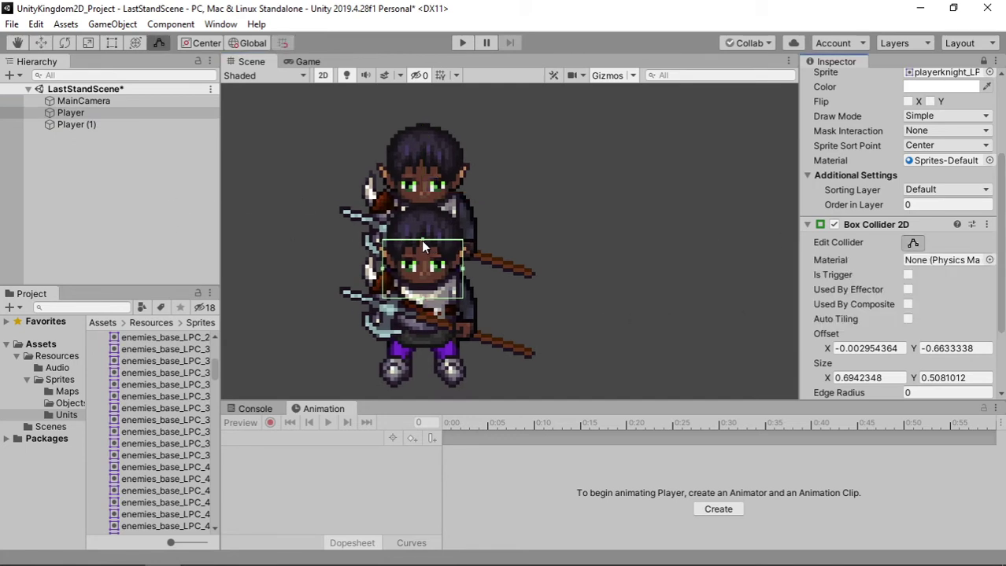
left_click_drag(422, 246, 424, 222)
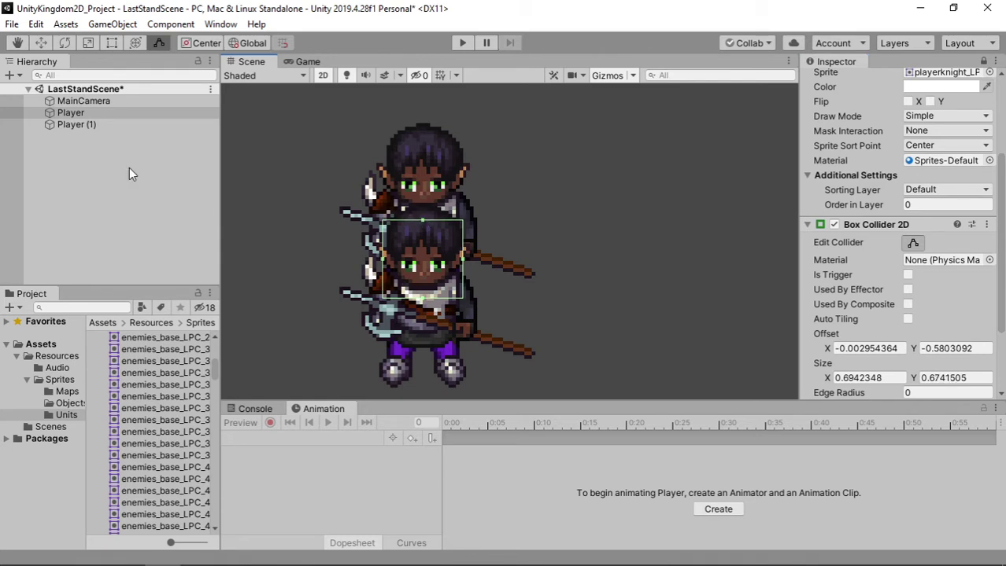
left_click(70, 126)
key("Delete")
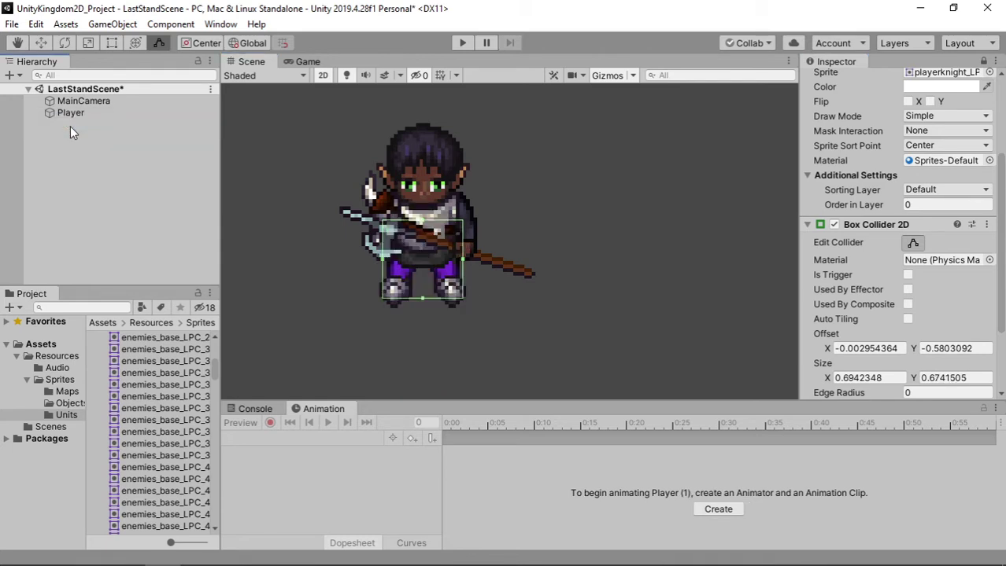
- Duplicate Player with its taller collider, move the copy straight down over the original's legs, and compare both colliders
left_click(70, 114)
key("ctrl+d")
scroll(426, 207, "down", 3)
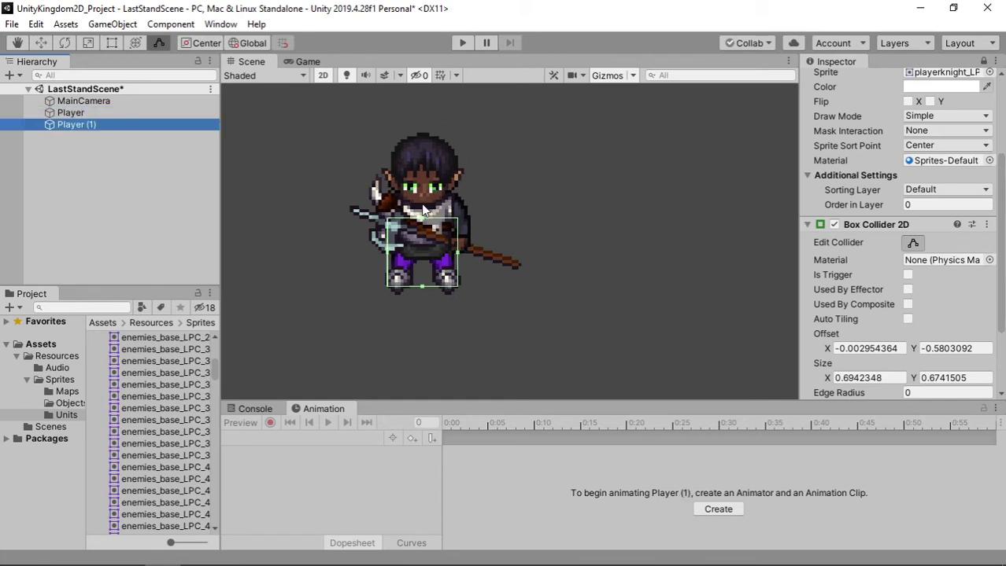
middle_click_drag(426, 206, 455, 208)
key("w")
left_click_drag(454, 133, 463, 211)
left_click(110, 113, "ctrl")
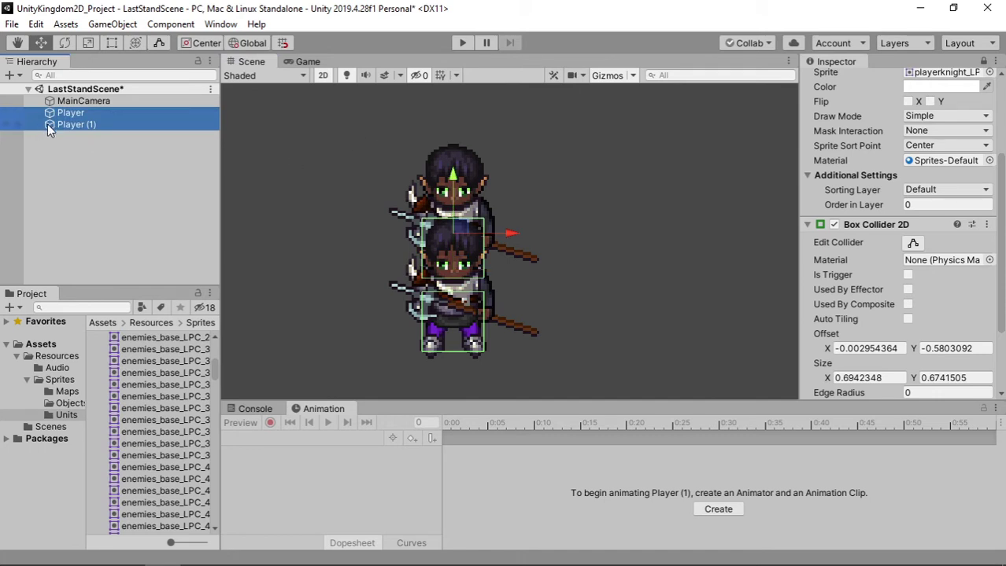
- Raise Player (1) until its collider meets Player's, check the overlap with both knights selected, and delete the copy
left_click(73, 135)
left_click(96, 125)
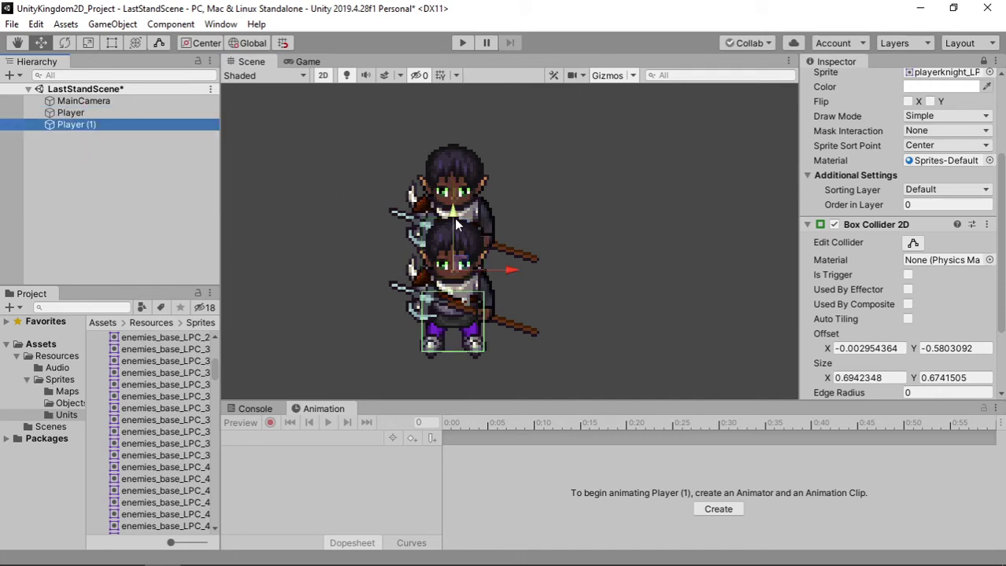
left_click_drag(454, 218, 453, 202)
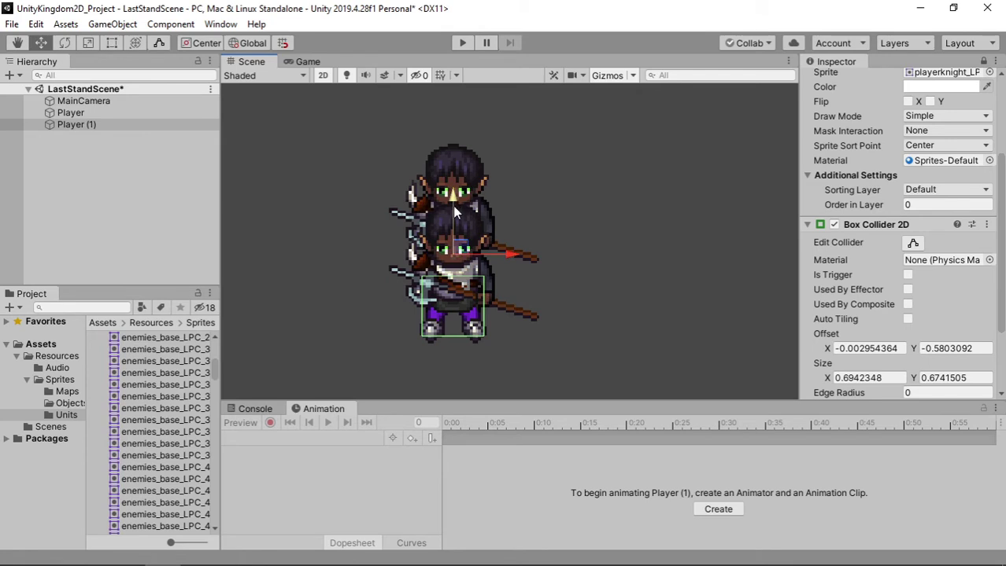
left_click(108, 115, "ctrl")
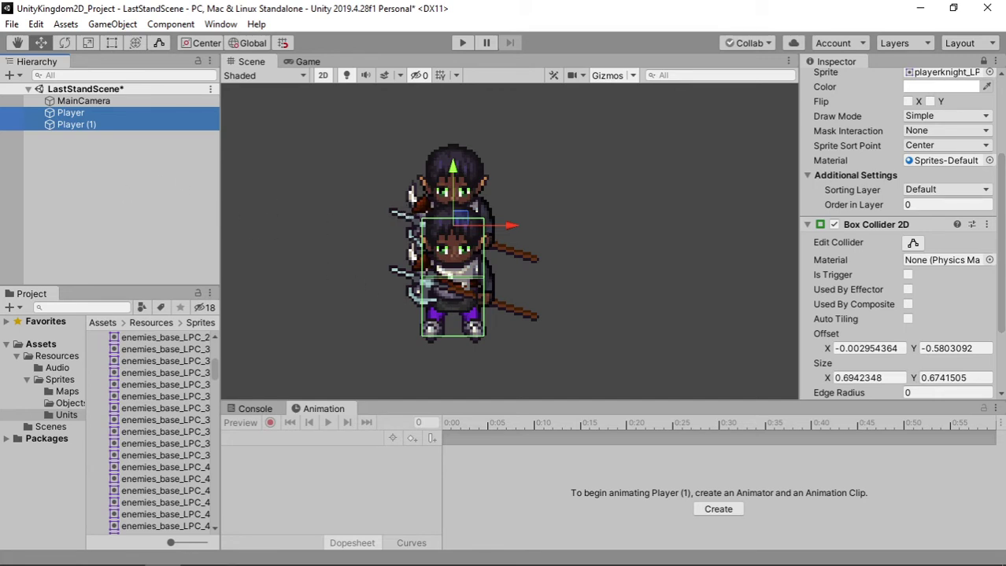
left_click(89, 124)
key("Delete")
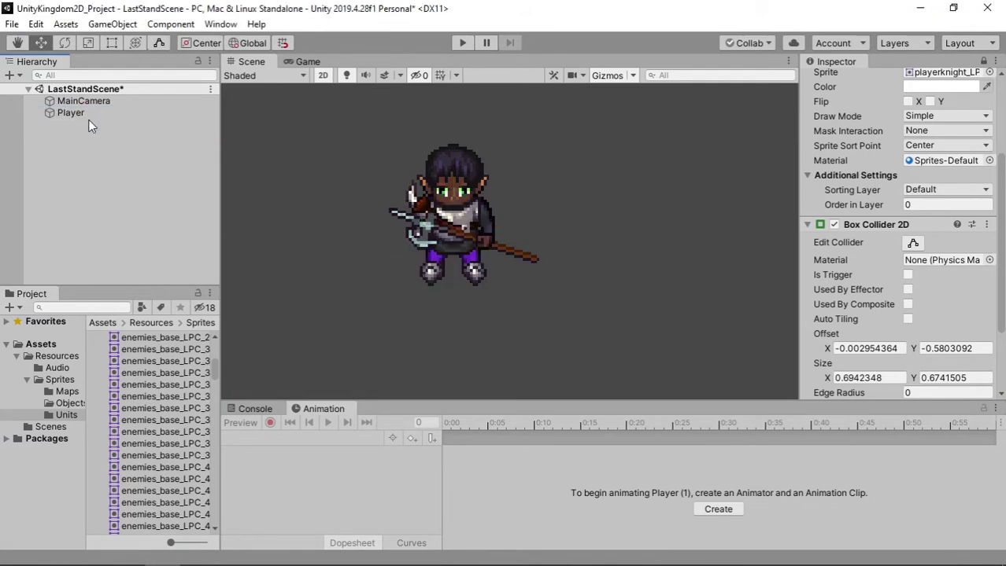
- Add a second Box Collider 2D component to Player alongside its existing lower-body collider
middle_click_drag(476, 217, 545, 228)
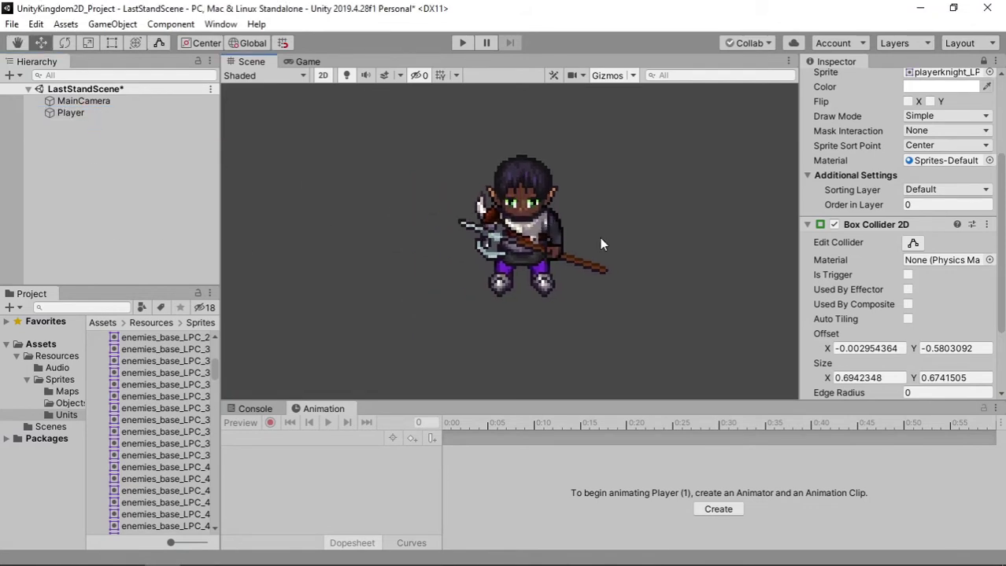
scroll(601, 246, "up", 2)
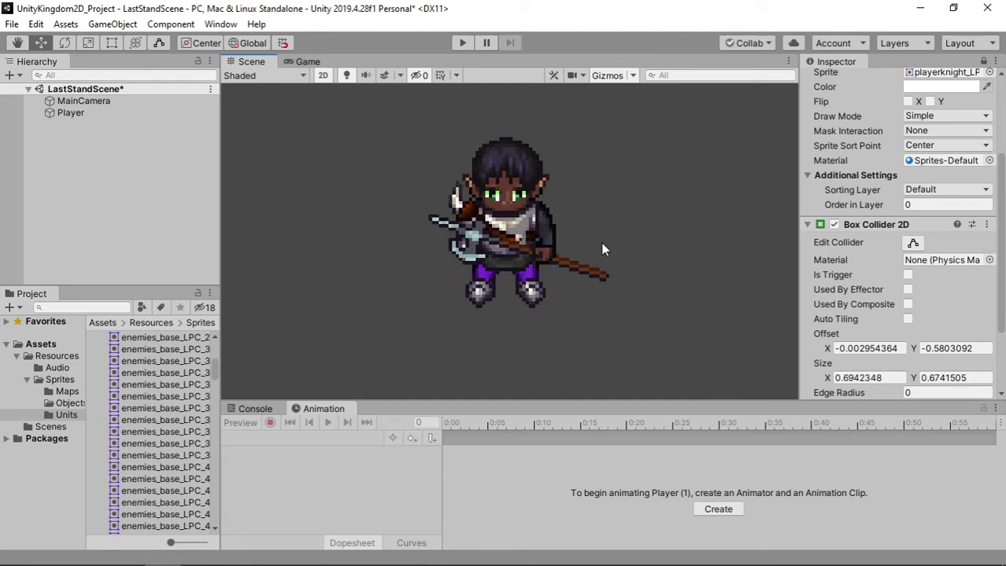
left_click(74, 113)
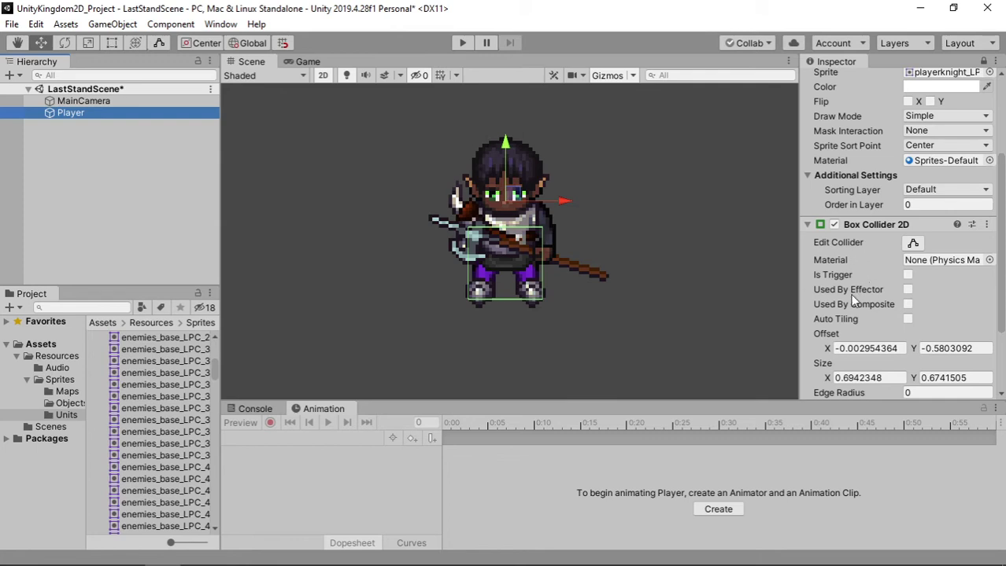
left_click(809, 232)
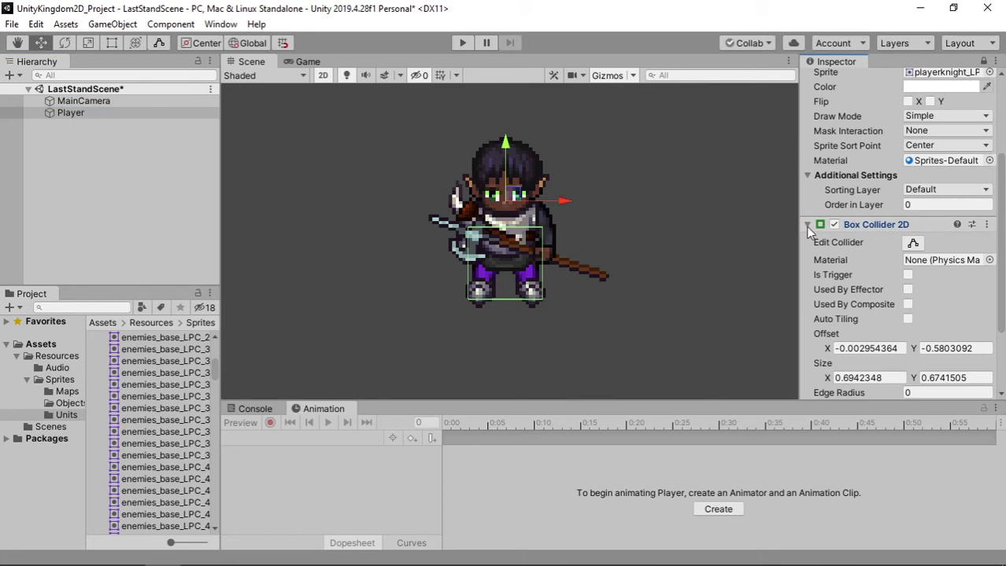
left_click(807, 226)
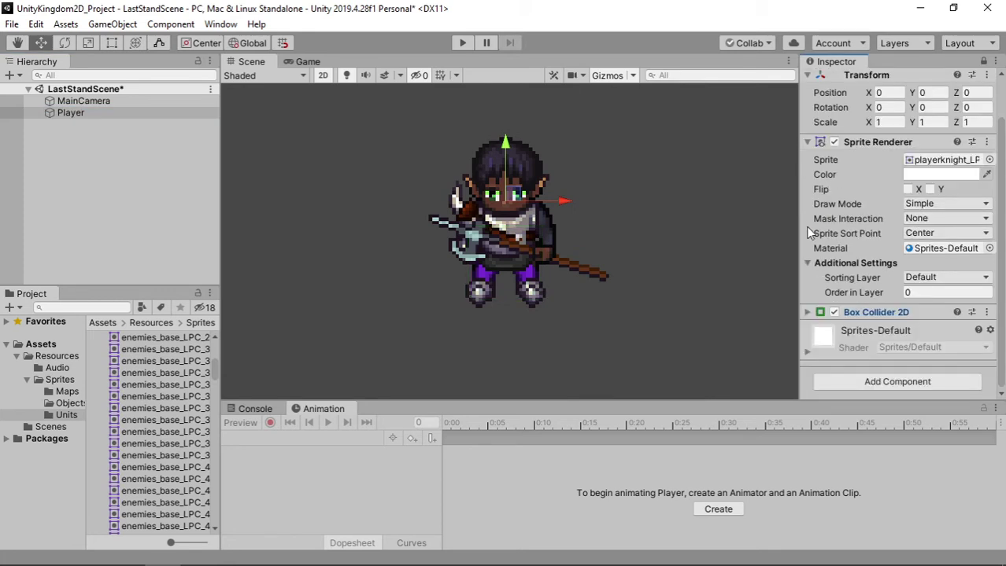
left_click(807, 312)
scroll(850, 288, "down", 3)
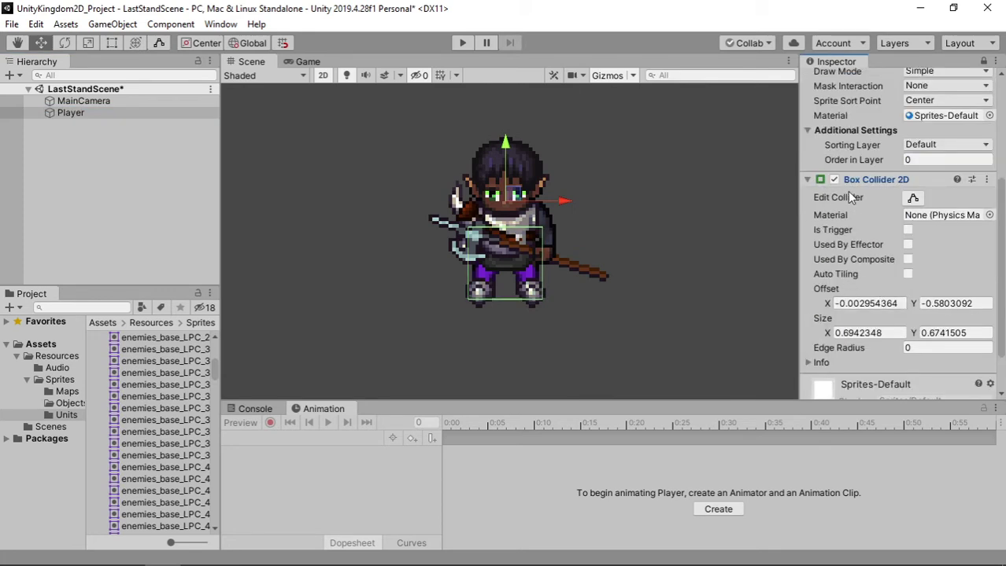
scroll(849, 197, "down", 2)
left_click(848, 381)
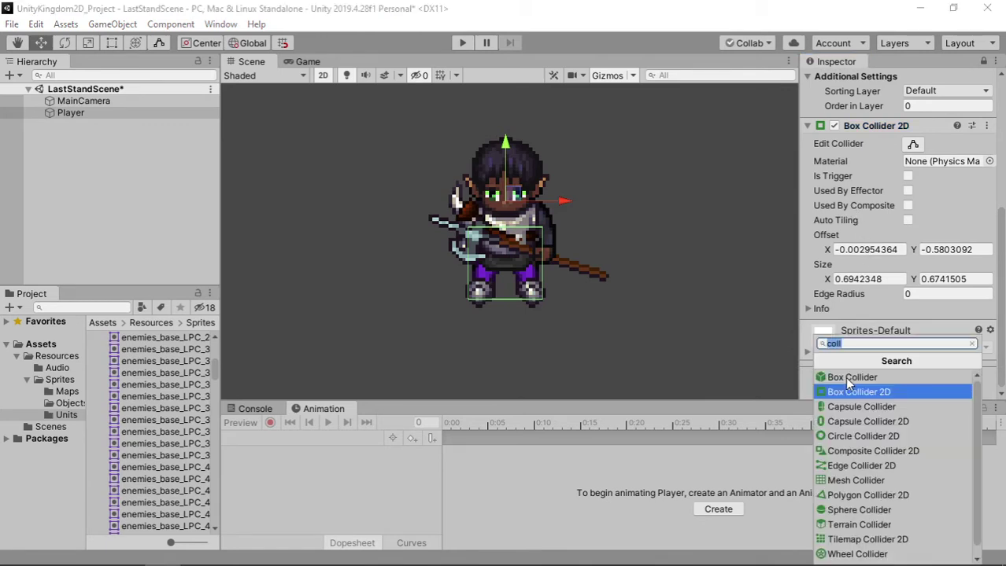
left_click(858, 392)
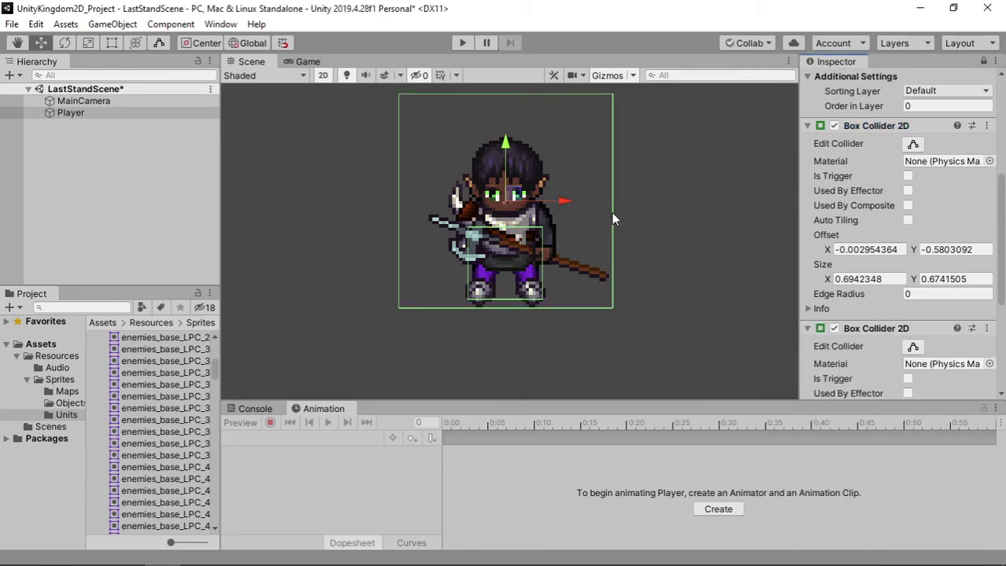
- Pull in the bottom and right edges of Player's second Box Collider 2D, sizing it about 1.30 by 1.88 with offset about -0.35, 0.06
middle_click_drag(683, 245, 636, 294)
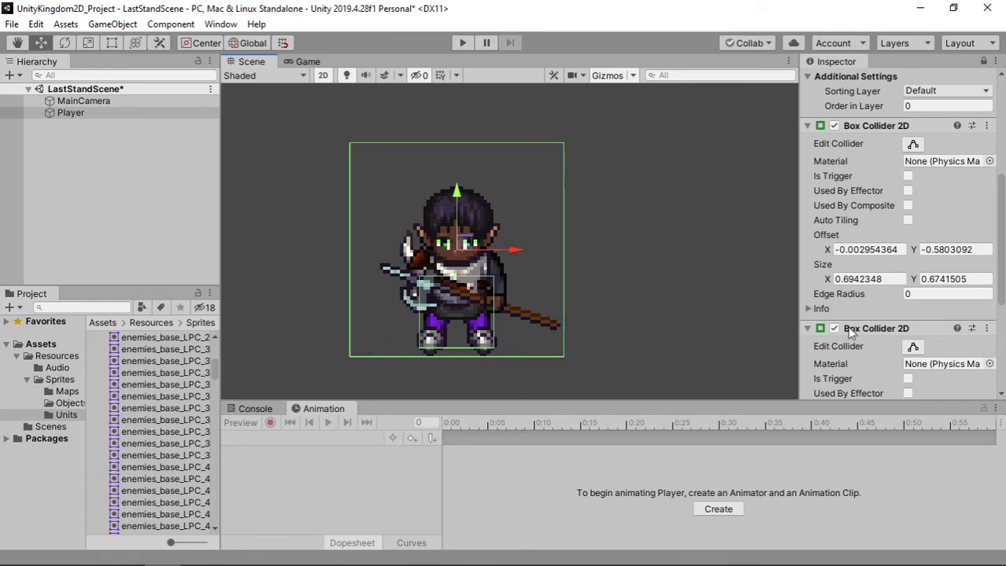
left_click(878, 330)
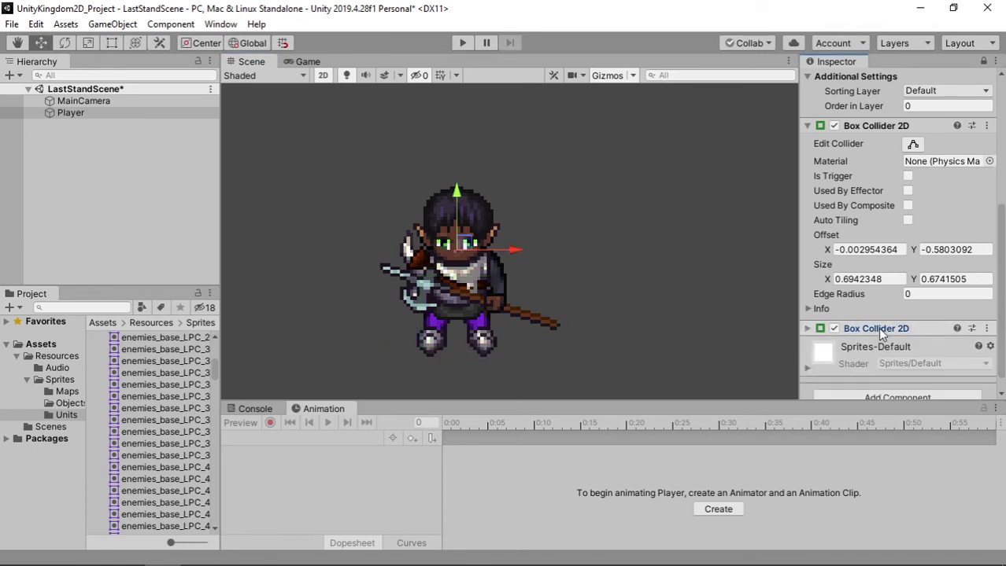
left_click(806, 328)
scroll(863, 324, "down", 3)
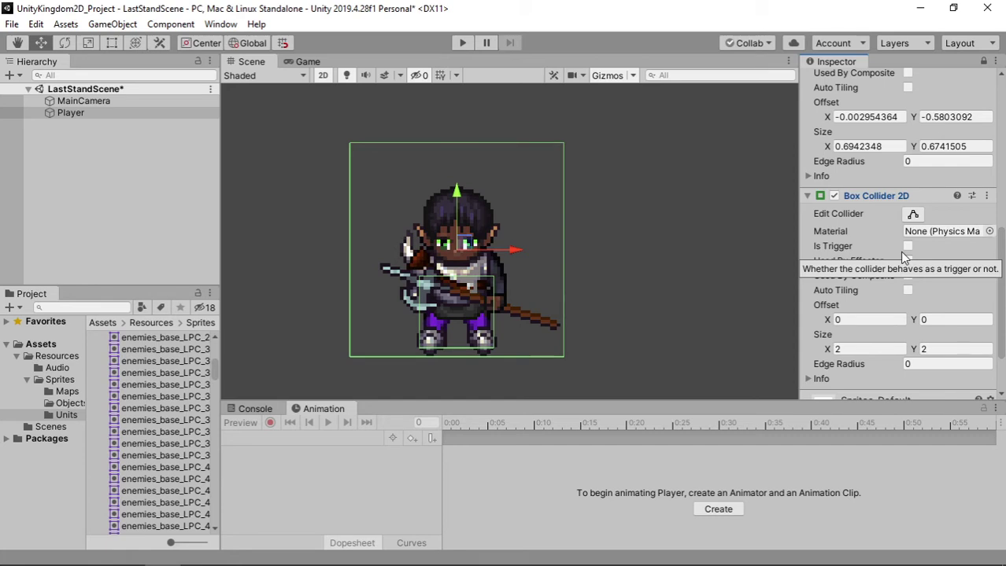
left_click(915, 215)
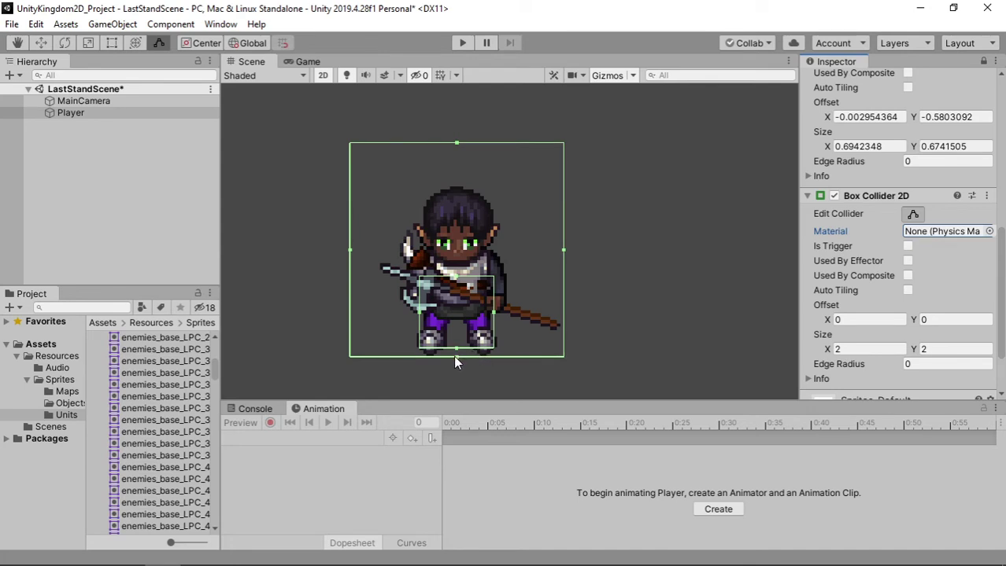
left_click_drag(454, 357, 464, 347)
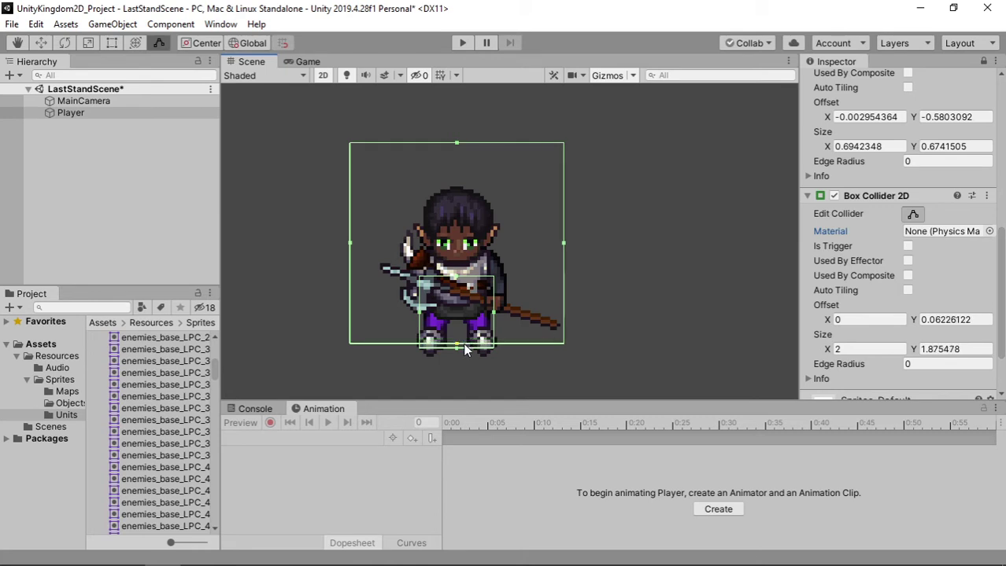
scroll(547, 275, "up", 2)
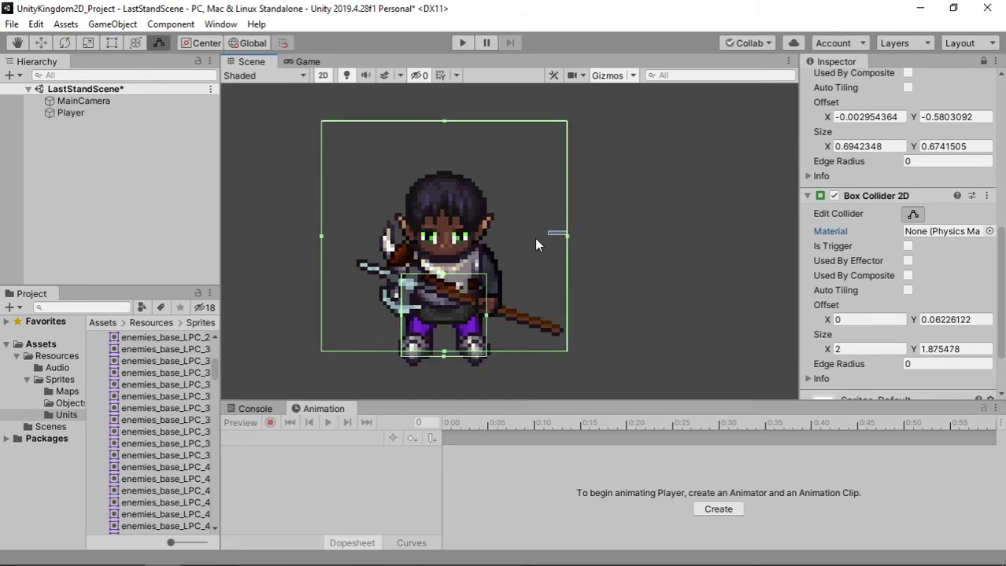
left_click_drag(566, 236, 480, 241)
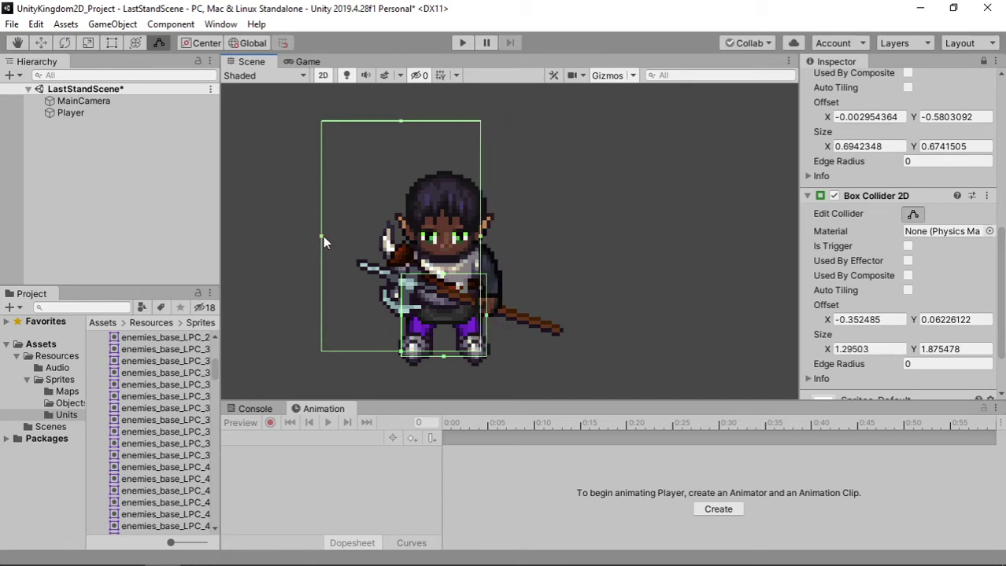
- Shrink the Player's second Box Collider 2D to fit around the head and body, about 0.60 wide by 1.39 high
left_click_drag(322, 236, 407, 247)
left_click_drag(444, 122, 454, 181)
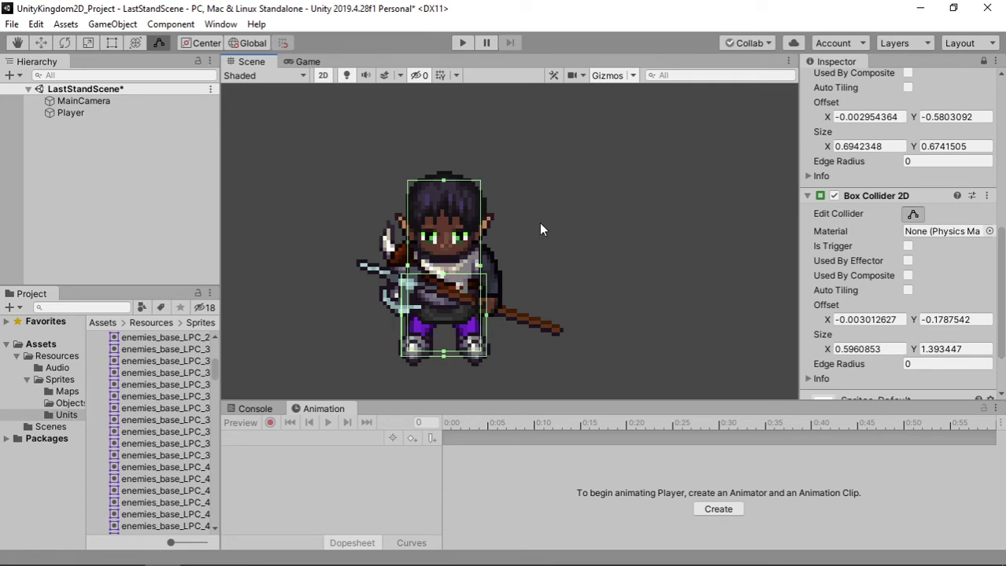
scroll(521, 228, "up", 2)
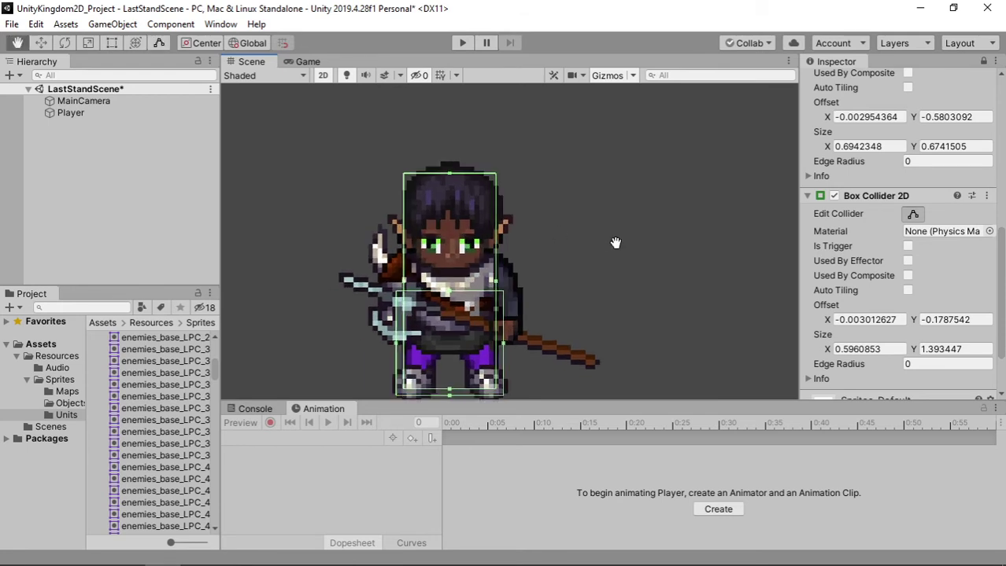
middle_click_drag(615, 243, 594, 205)
scroll(594, 205, "up", 2)
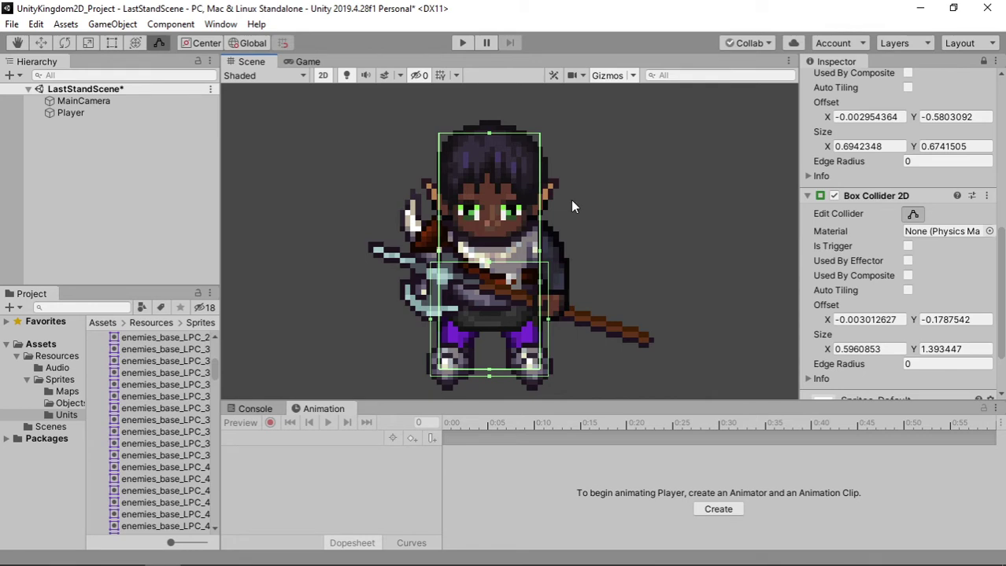
- Duplicate the Player object and move the copy upward so it overlaps the original vertically
left_click(106, 113)
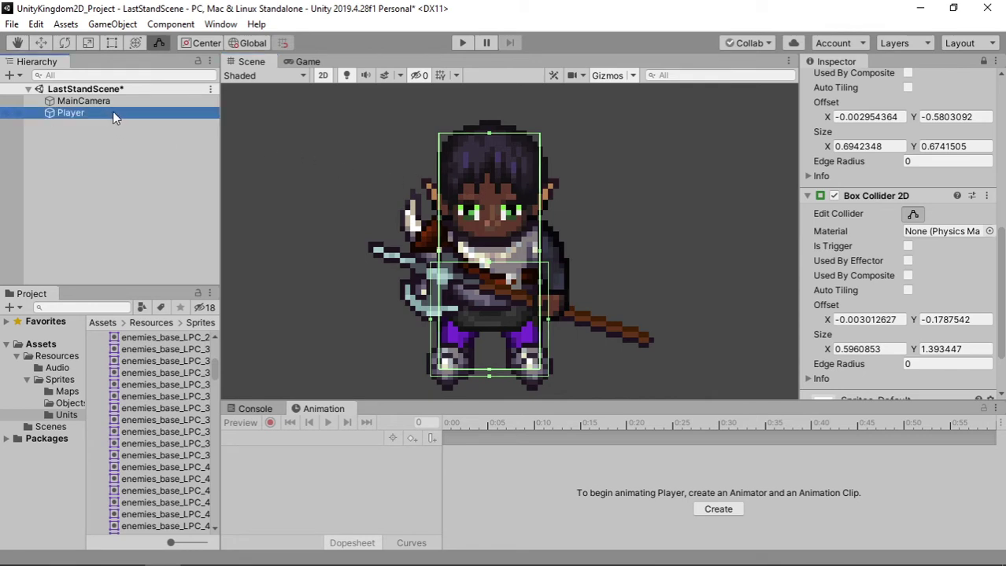
key("ctrl+d")
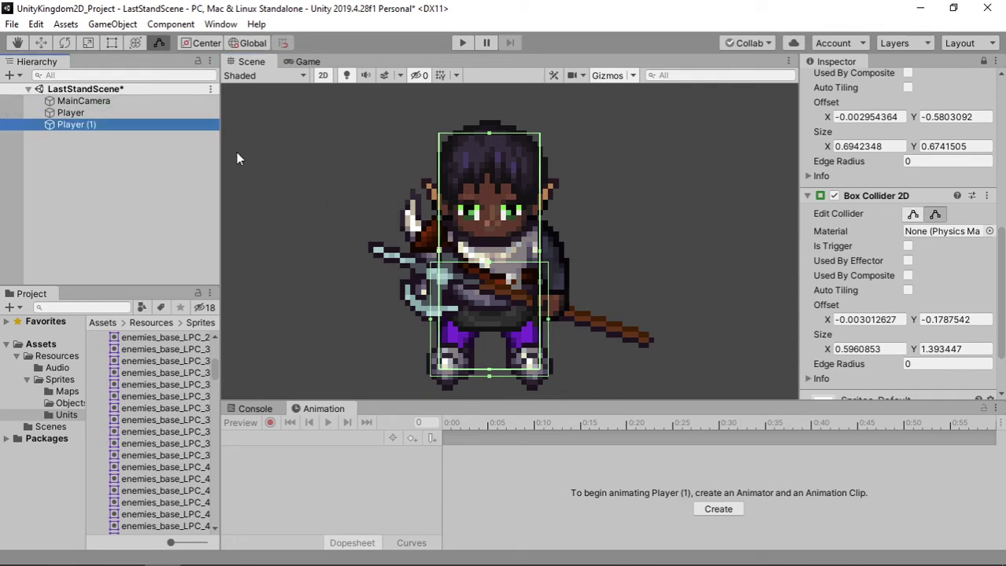
key("w")
scroll(606, 258, "down", 2)
middle_click_drag(576, 282, 530, 341)
left_click_drag(453, 235, 454, 148)
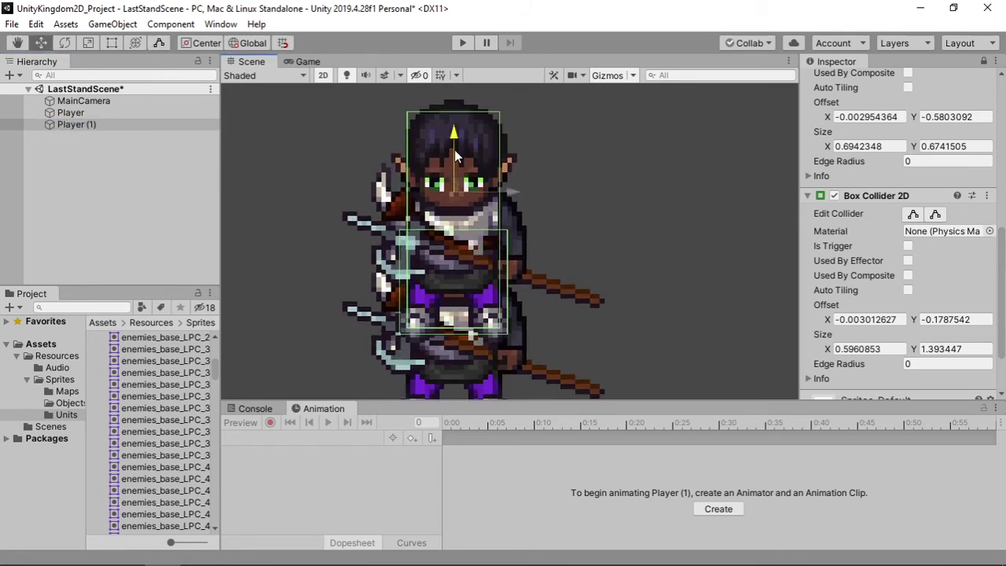
- Move the Player copy directly below the original and select both to compare their overlapping colliders
scroll(566, 210, "down", 6)
middle_click_drag(575, 216, 564, 127)
scroll(561, 129, "down", 4)
middle_click_drag(541, 167, 514, 213)
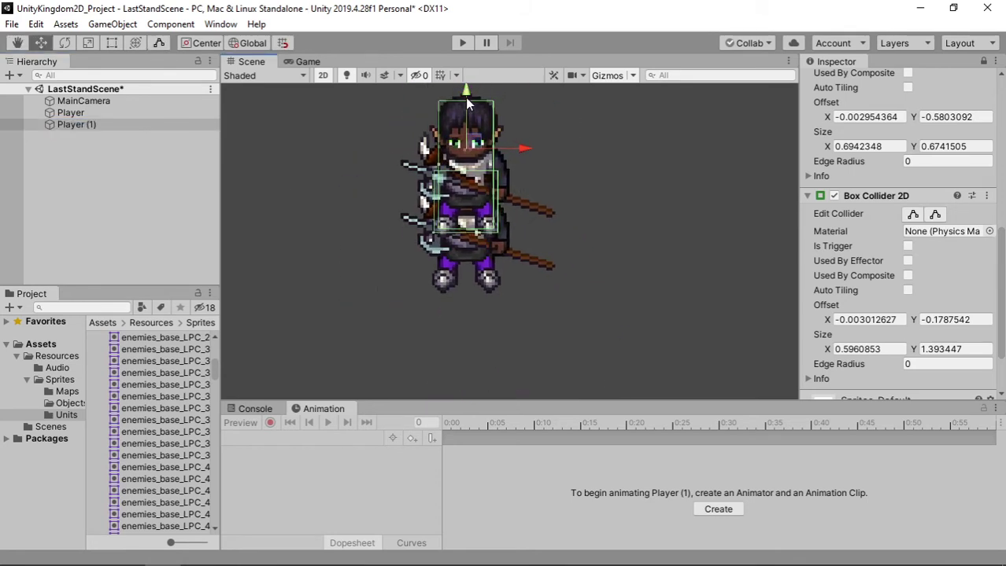
left_click_drag(465, 109, 465, 241)
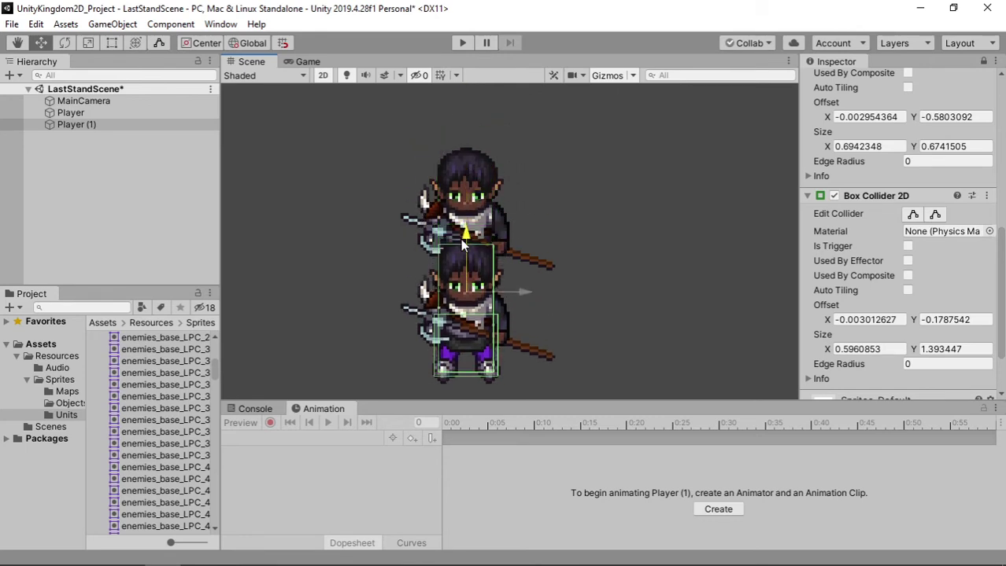
left_click(114, 115, "shift")
scroll(494, 264, "up", 5)
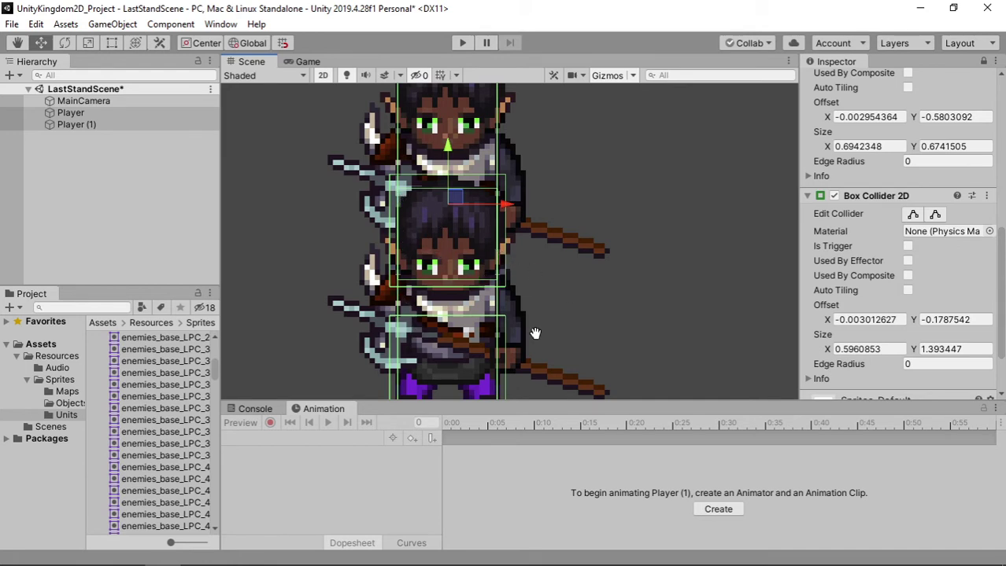
scroll(519, 311, "down", 2)
scroll(506, 282, "down", 3)
middle_click_drag(506, 282, 506, 226)
- Offset the Player copy diagonally down and to the right, and select both characters to examine how their colliders overlap
left_click(150, 123)
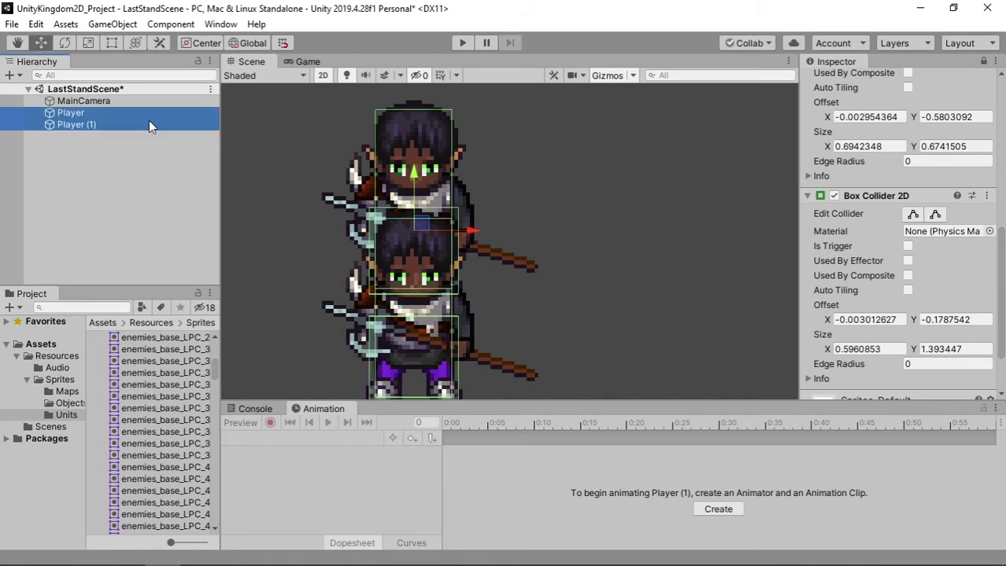
left_click_drag(422, 278, 462, 303)
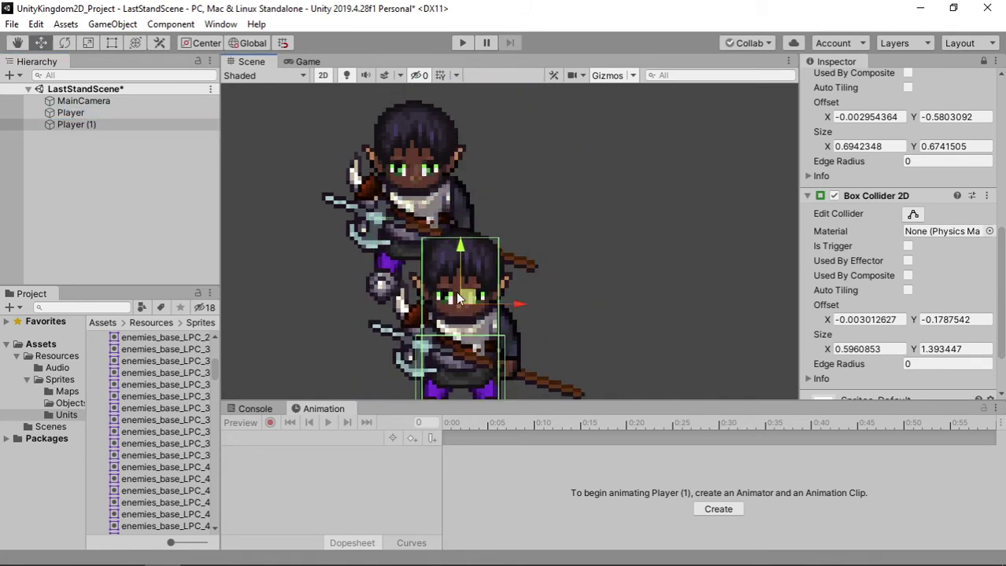
left_click(73, 115, "ctrl")
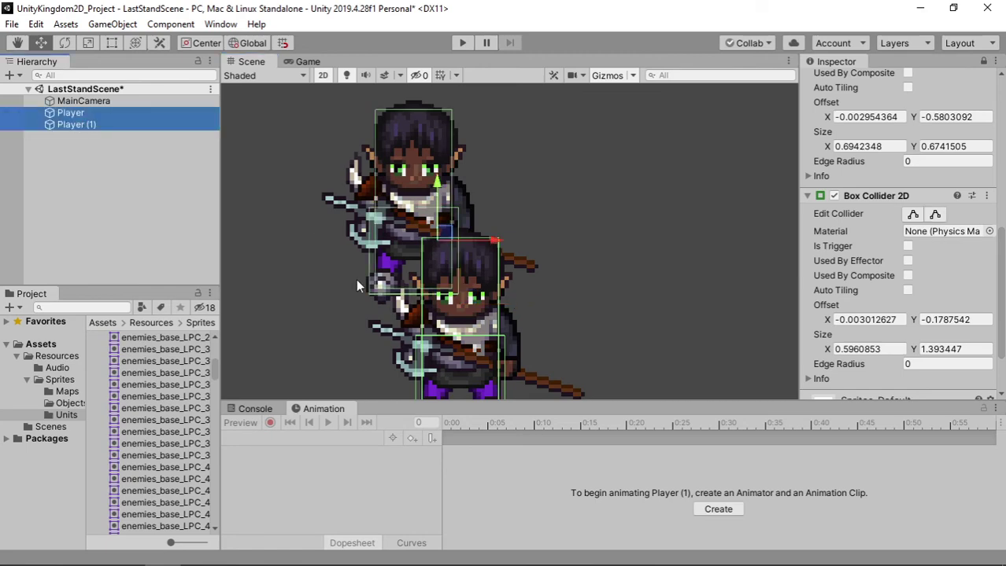
scroll(423, 281, "up", 2)
scroll(417, 291, "up", 2)
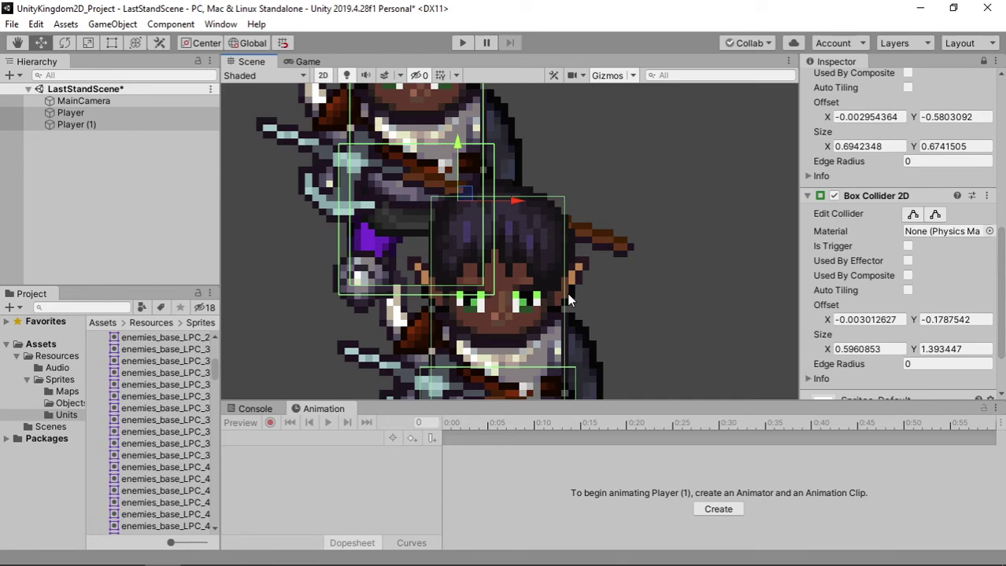
scroll(556, 289, "down", 4)
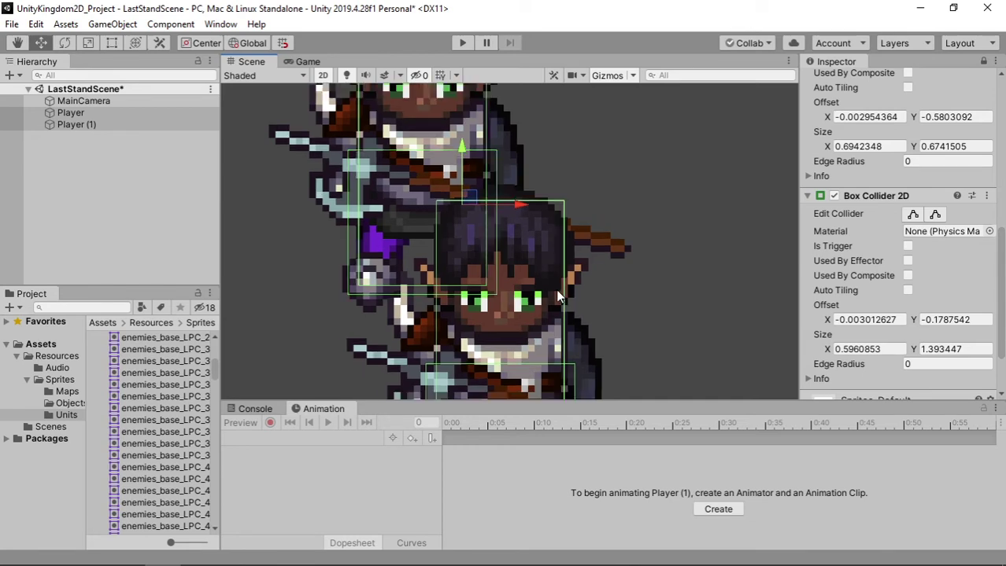
middle_click_drag(546, 284, 489, 252)
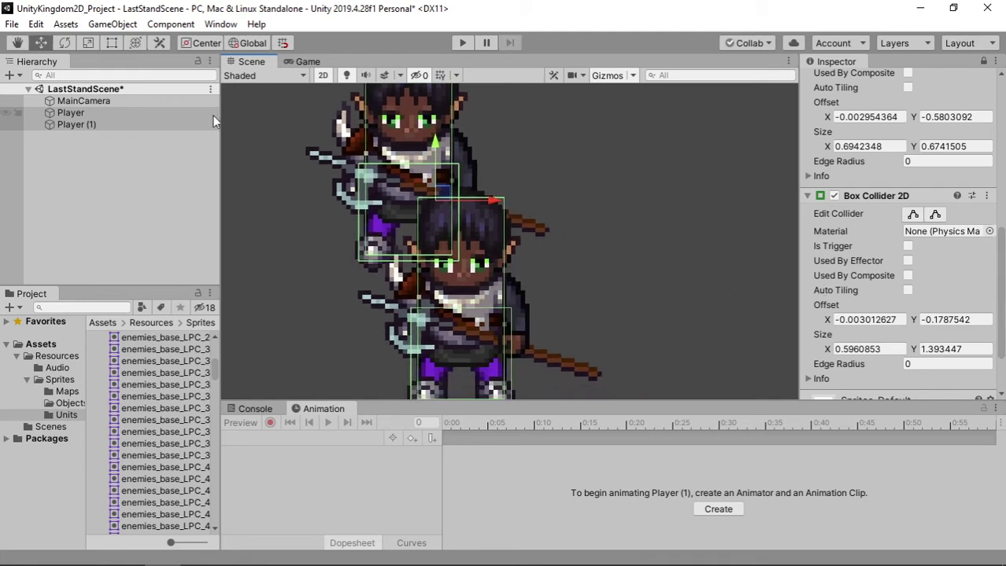
- Delete the duplicate Player (1) from the scene
left_click(129, 122)
key("Delete")
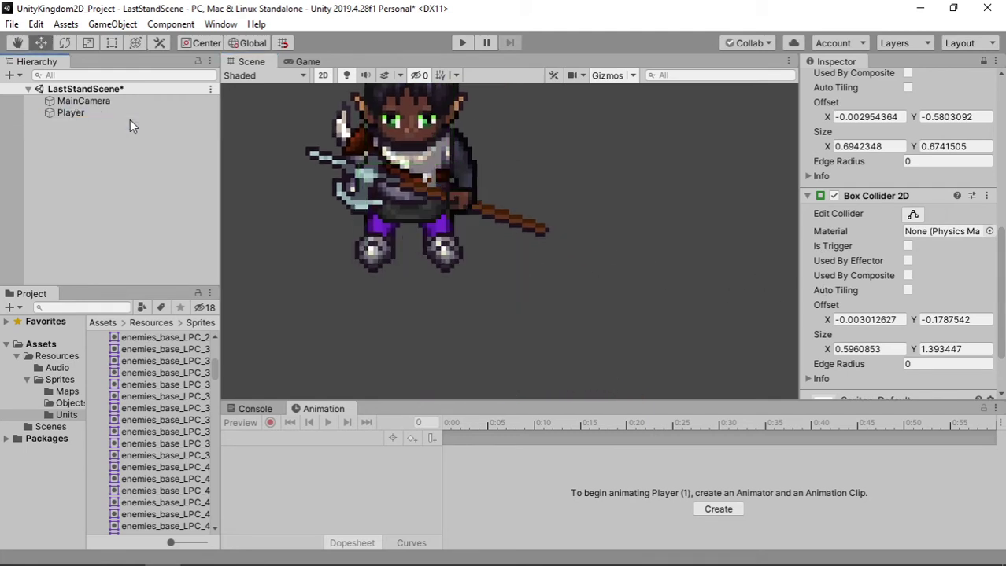
- Enable the Is Trigger option on the Player's Box Collider 2D
left_click(130, 114)
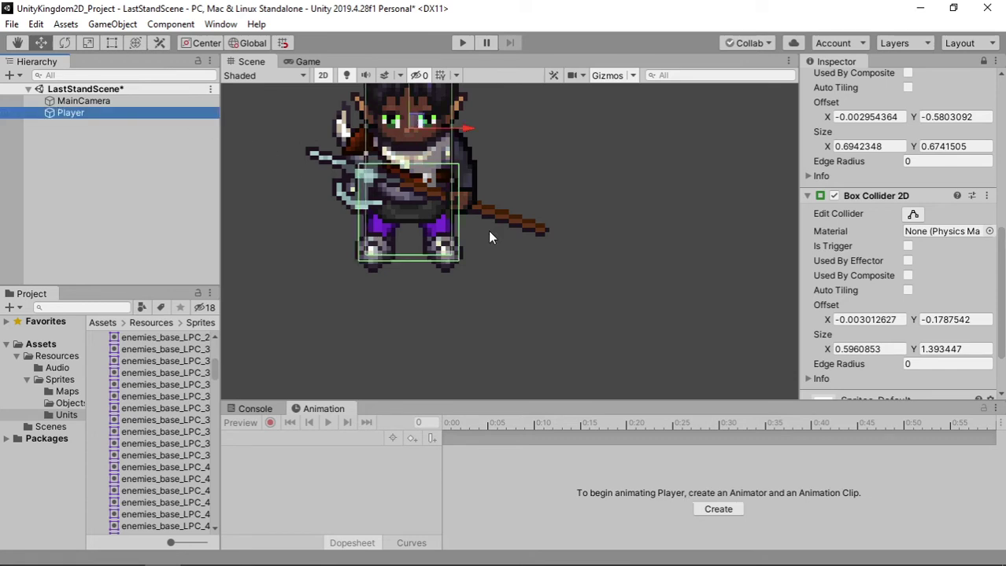
middle_click_drag(542, 280, 617, 368)
scroll(916, 292, "down", 3)
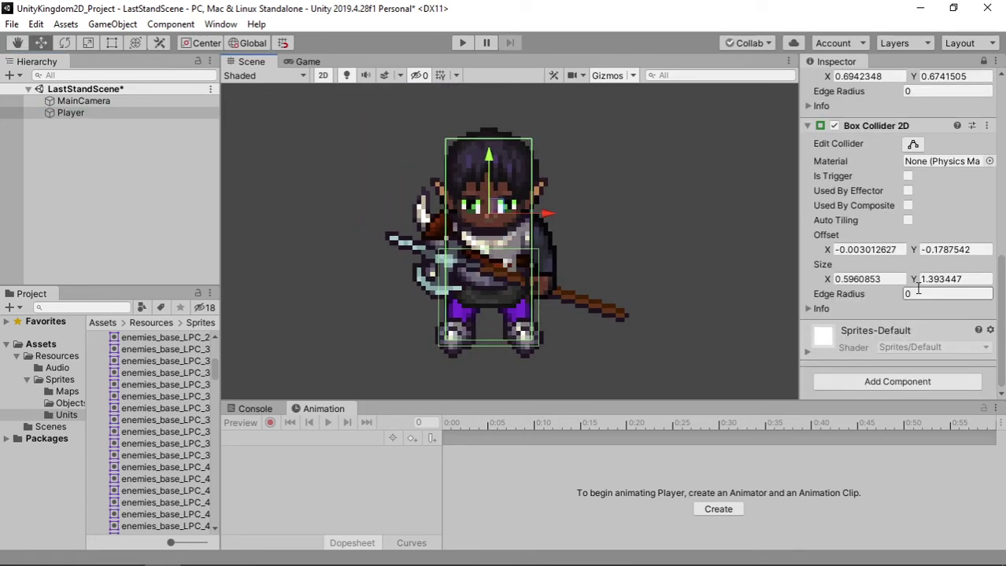
scroll(917, 289, "up", 3)
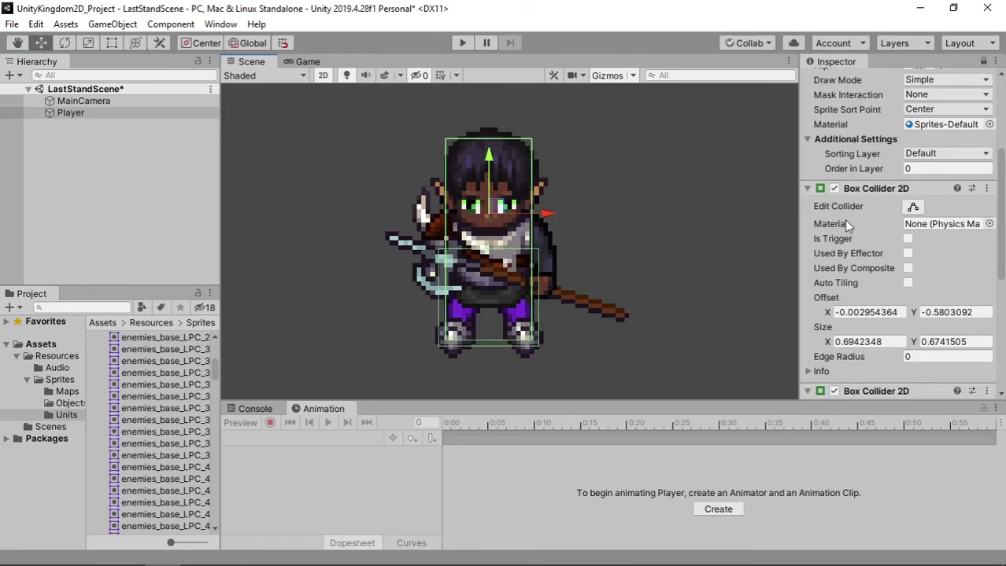
scroll(885, 241, "down", 2)
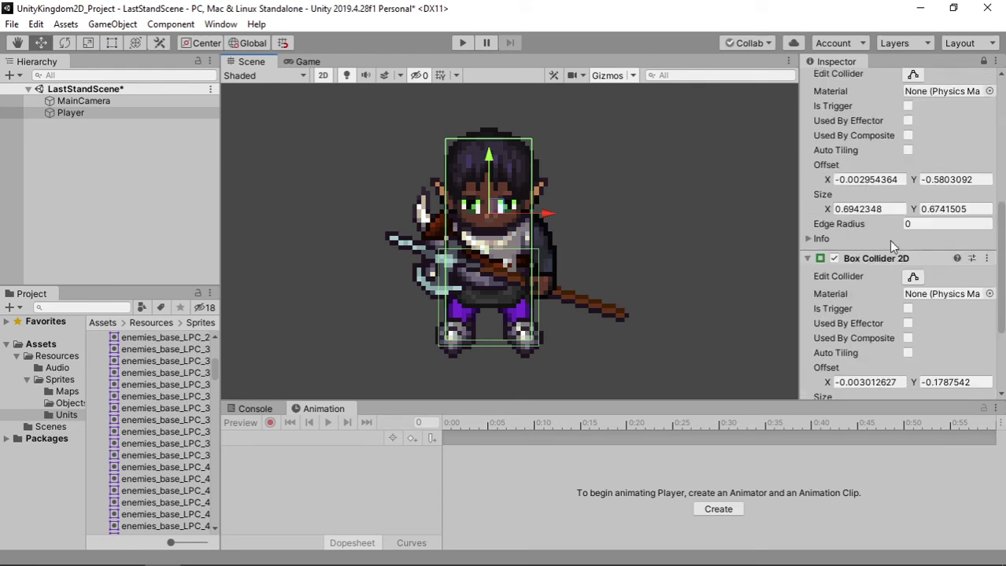
left_click(907, 309)
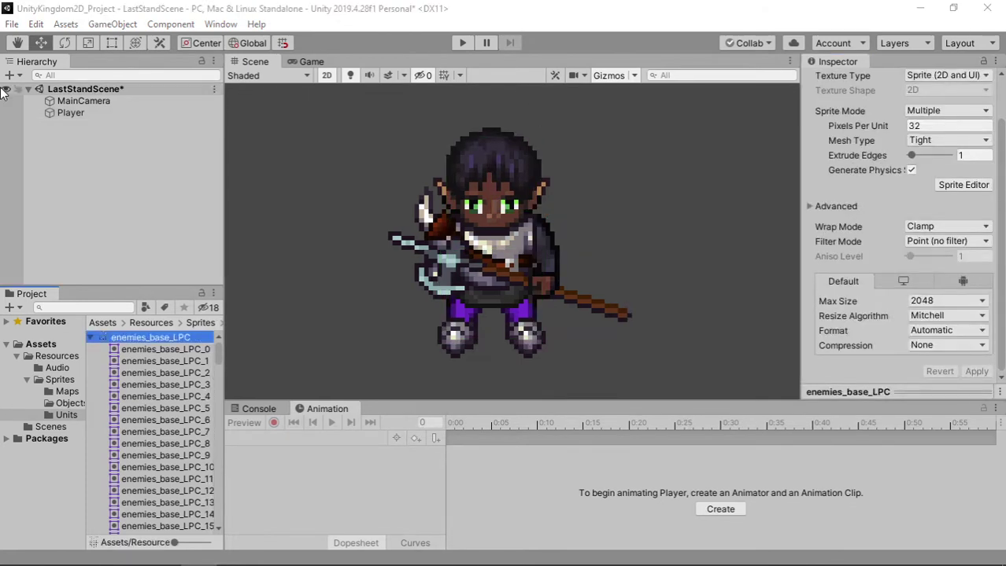
- Place the enemies_base_LPC_176 sprite in the scene to the right of the Player, at about X 2.04, Y -0.08
scroll(345, 226, "down", 1)
scroll(345, 227, "down", 2)
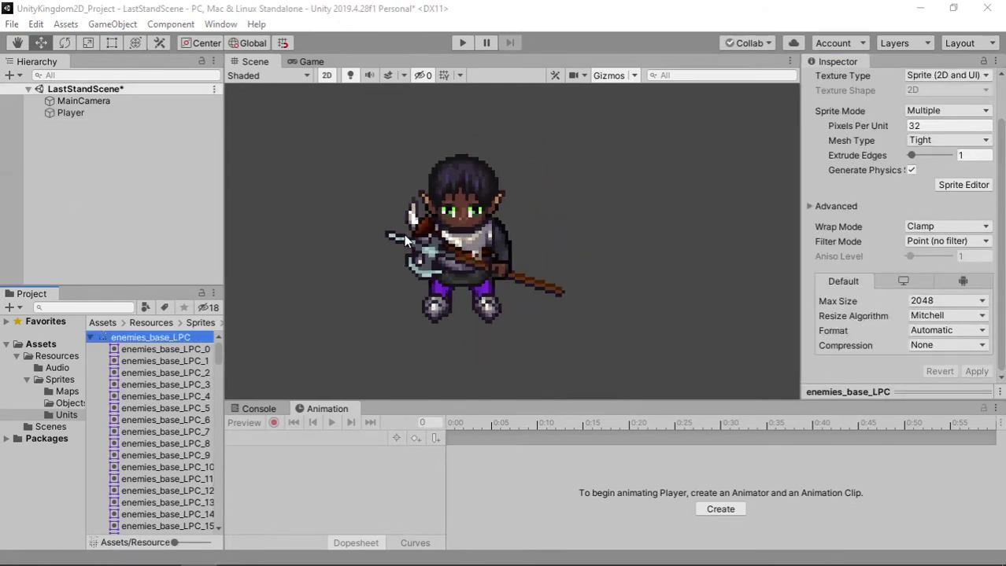
middle_click_drag(536, 283, 494, 288)
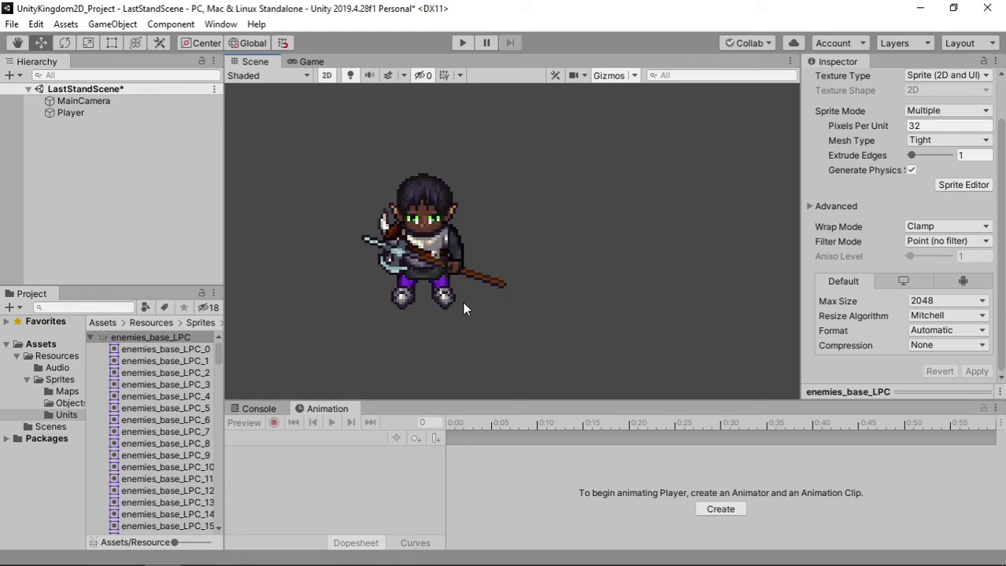
scroll(214, 400, "down", 3)
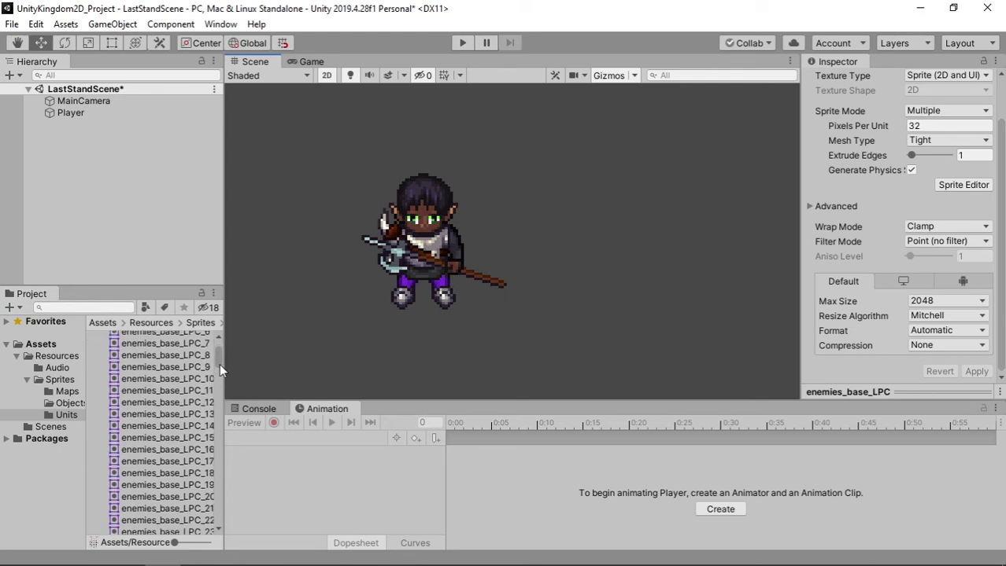
left_click_drag(216, 362, 242, 397)
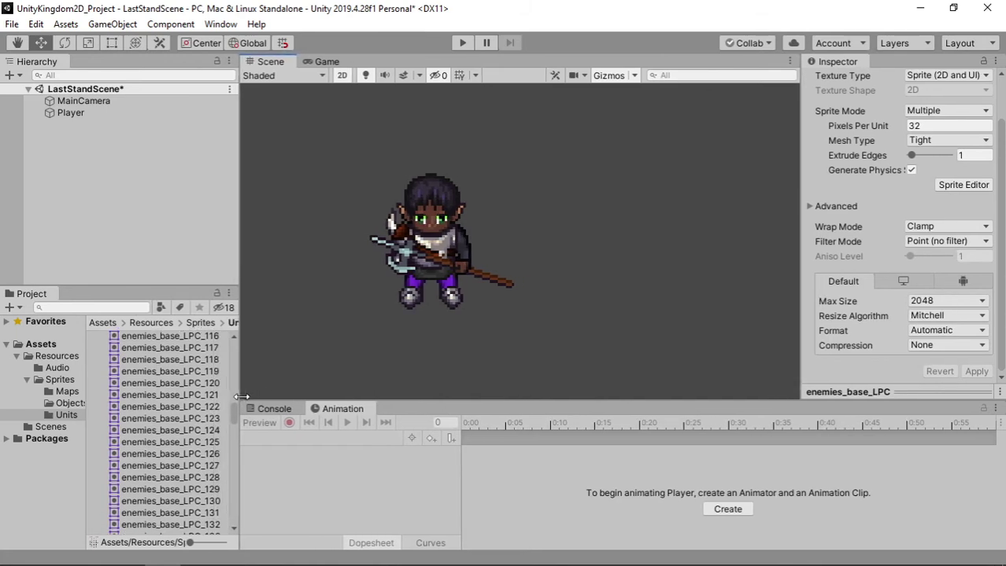
scroll(187, 445, "down", 8)
scroll(186, 446, "down", 7)
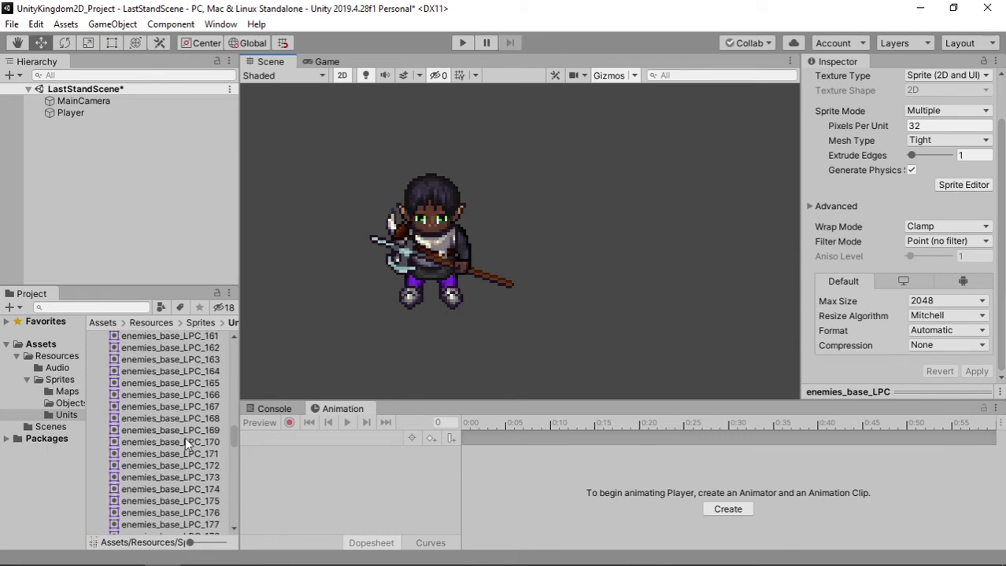
left_click_drag(188, 513, 607, 311)
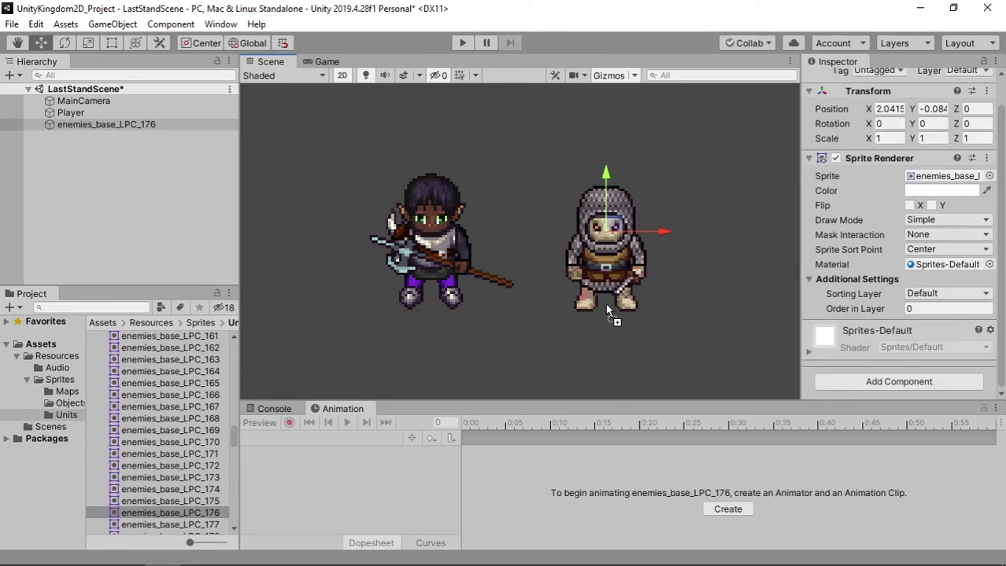
- Rename the new enemy object as WarriorCreep and line it up beside the Player at about X 1.64, Y -0.03
left_click(133, 124)
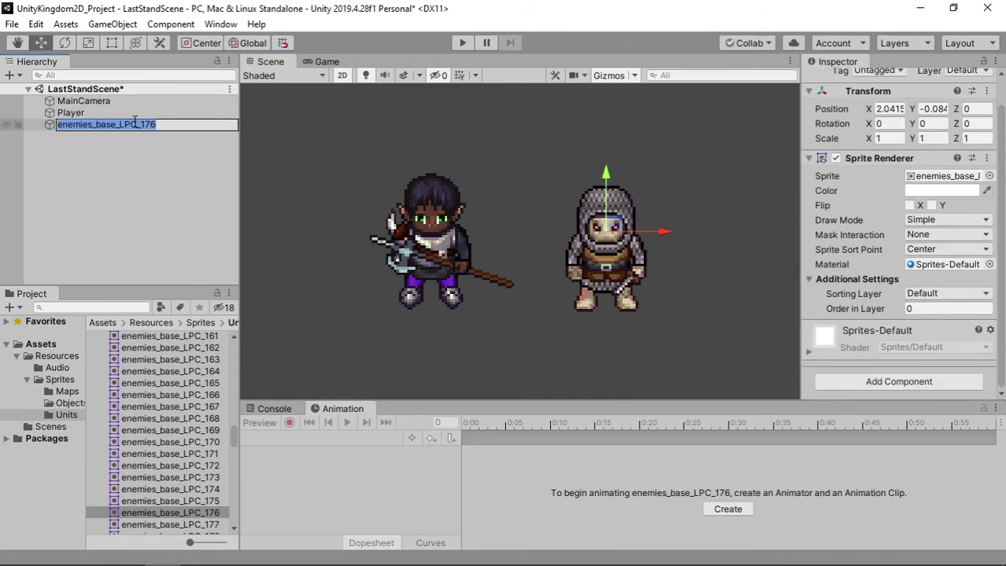
type("Warr")
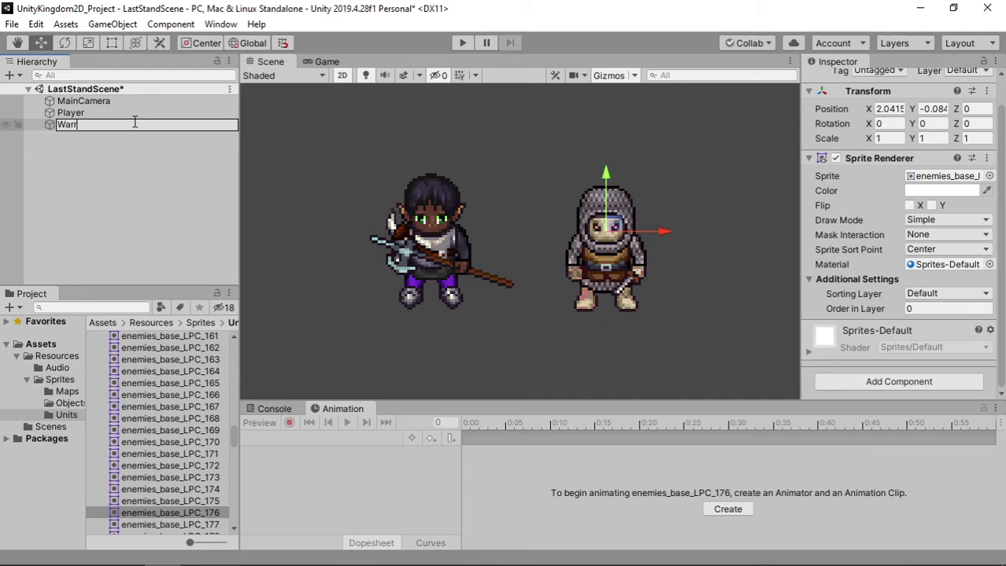
type("ior")
type("Creep")
key("Return")
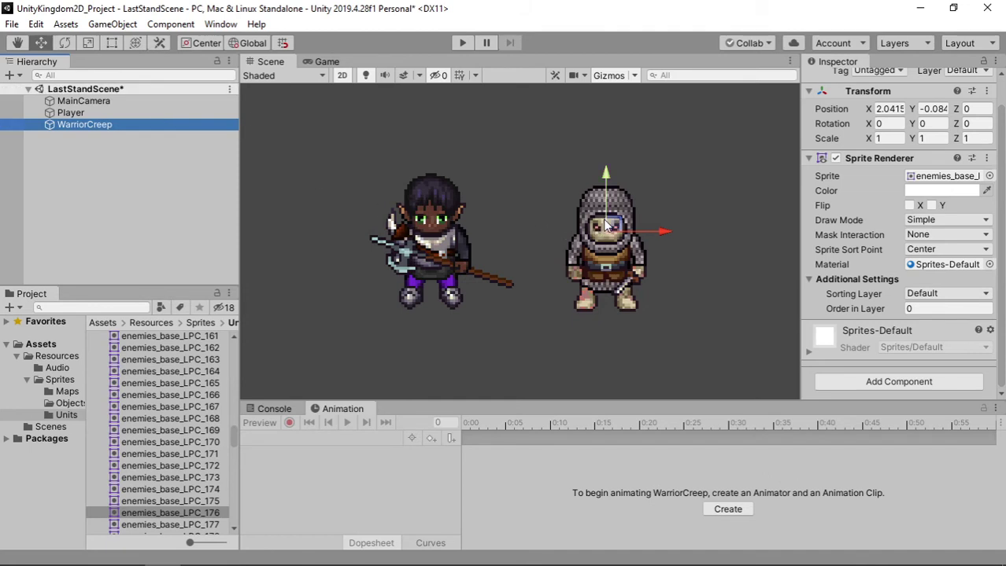
left_click_drag(618, 230, 582, 228)
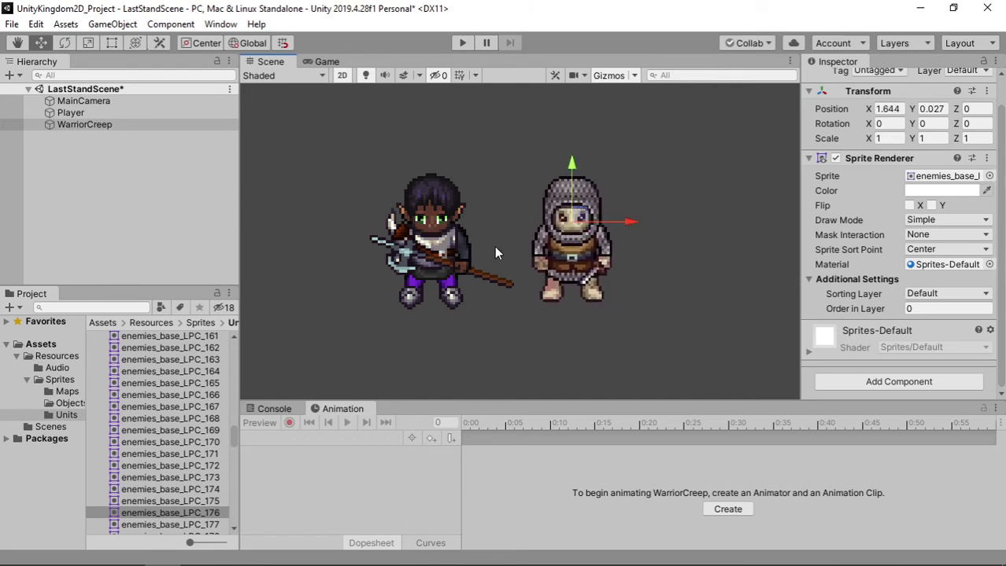
left_click_drag(571, 162, 572, 171)
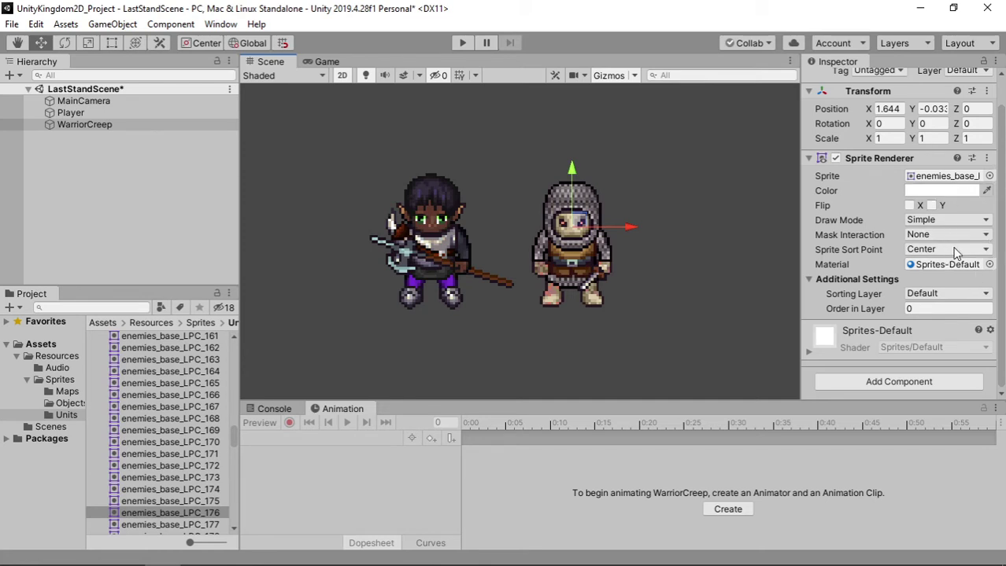
- Copy the Player's lower-body Box Collider 2D and paste it as a new component on WarriorCreep
left_click(92, 112)
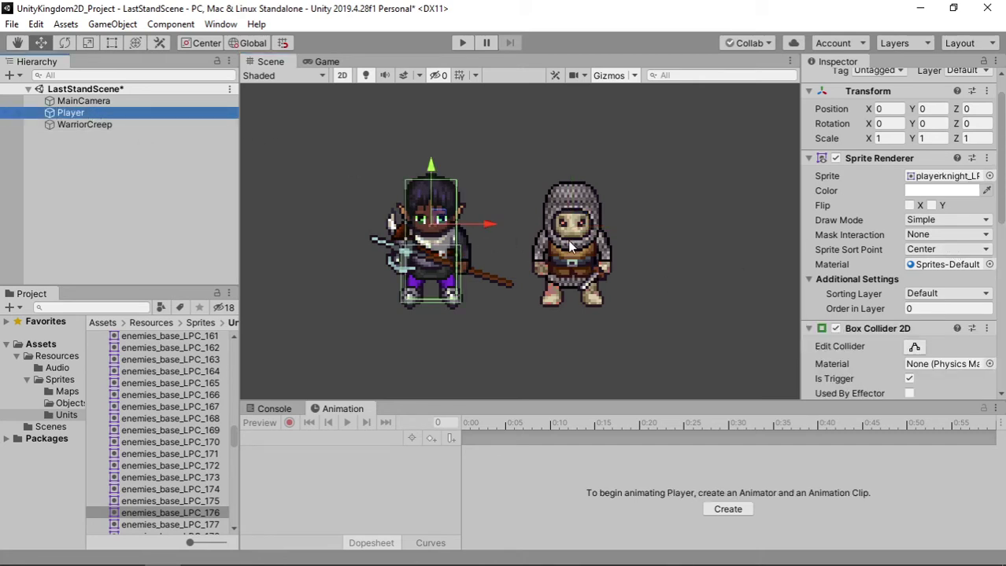
scroll(990, 272, "down", 3)
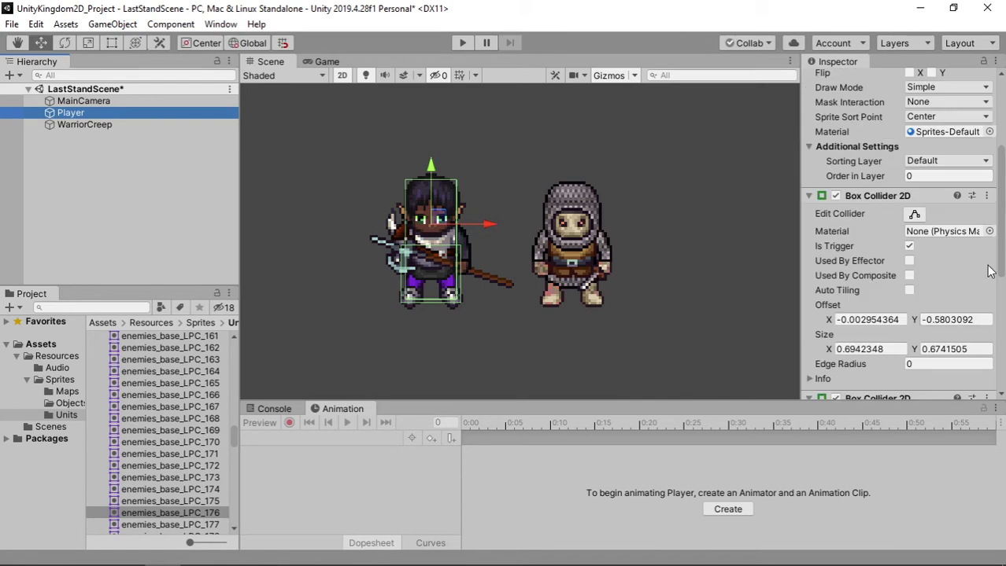
left_click(986, 195)
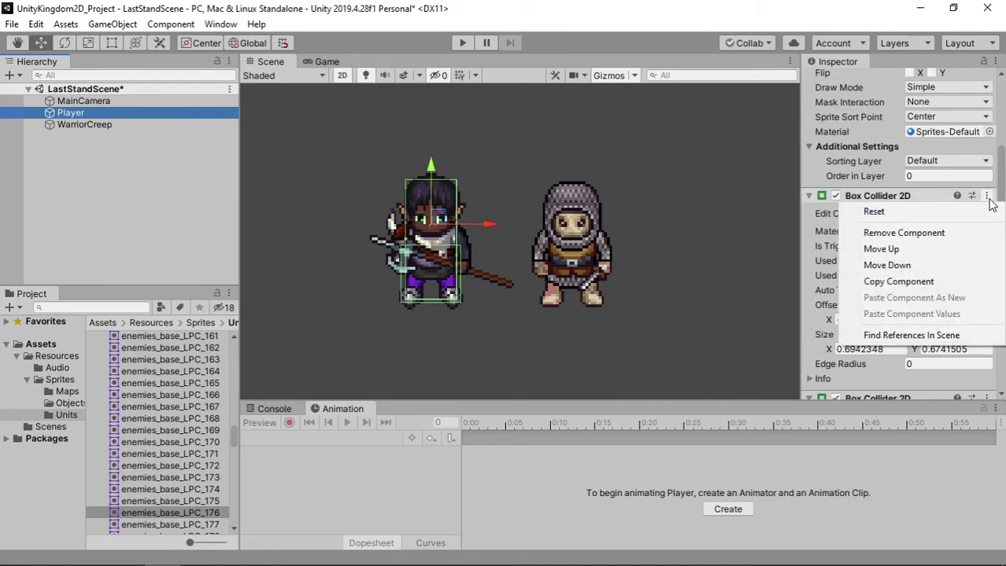
left_click(885, 293)
left_click(165, 126)
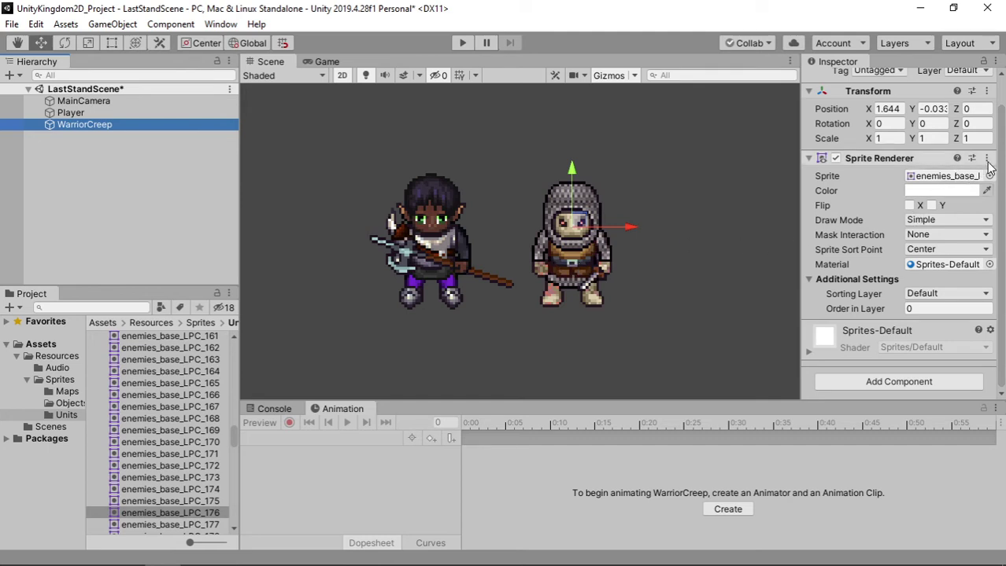
scroll(988, 163, "up", 2)
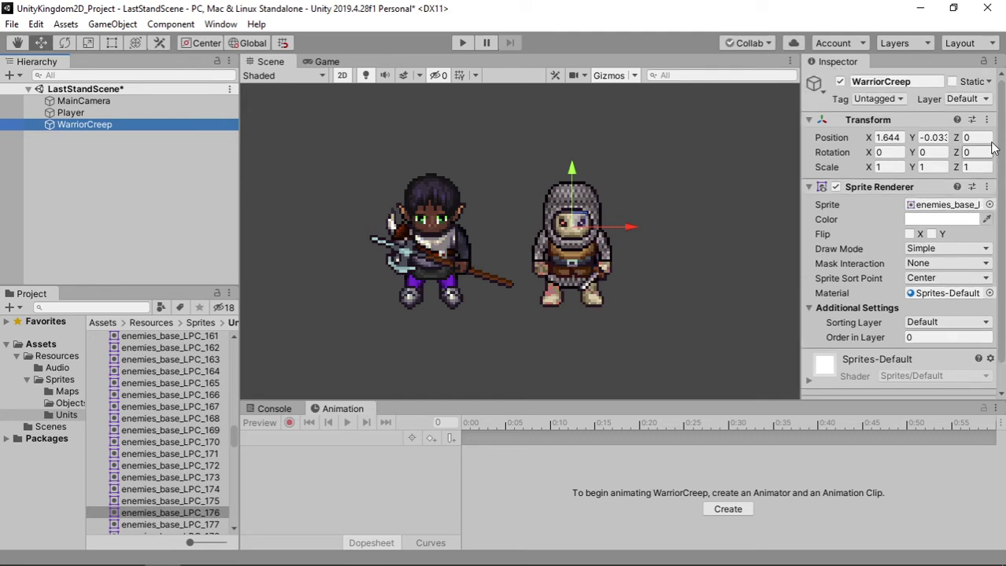
left_click(986, 188)
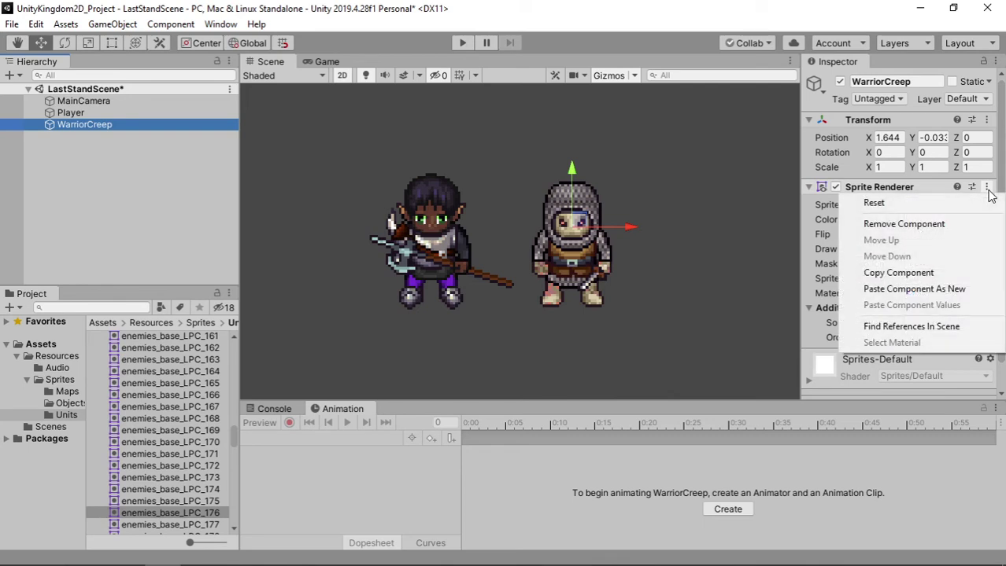
left_click(883, 295)
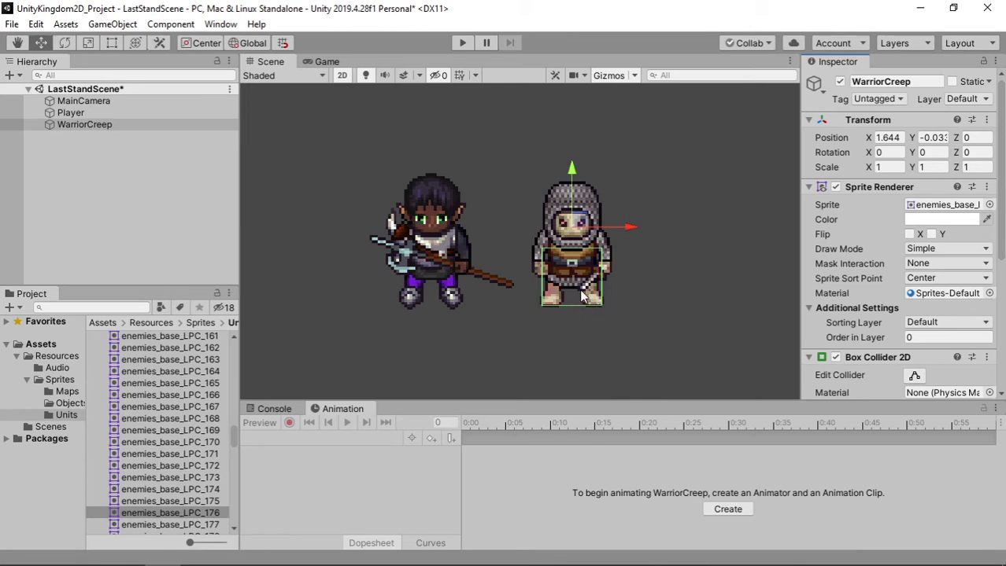
- Copy the Player's second, full-body Box Collider 2D and paste it as another new component on WarriorCreep
left_click(119, 114)
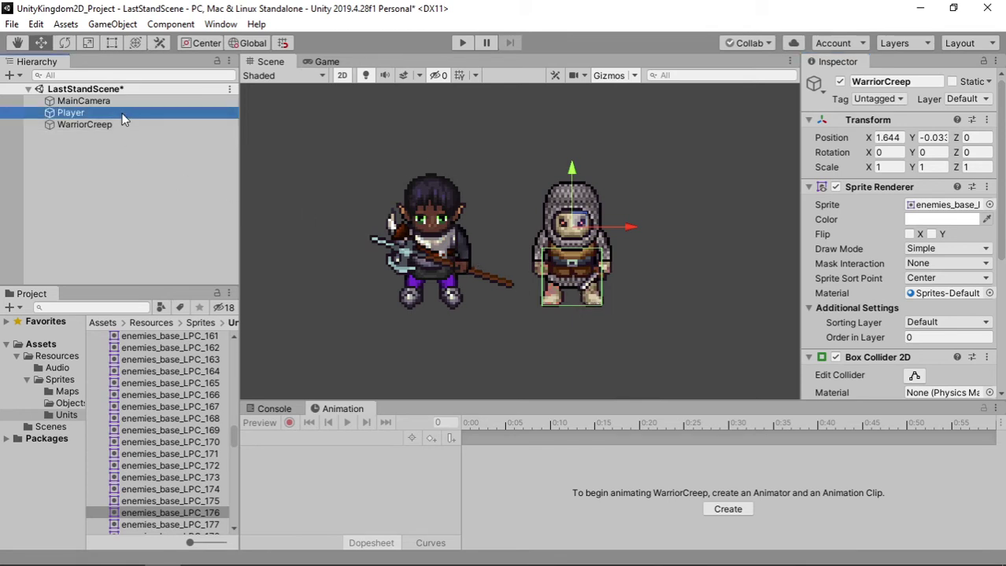
scroll(925, 317, "down", 6)
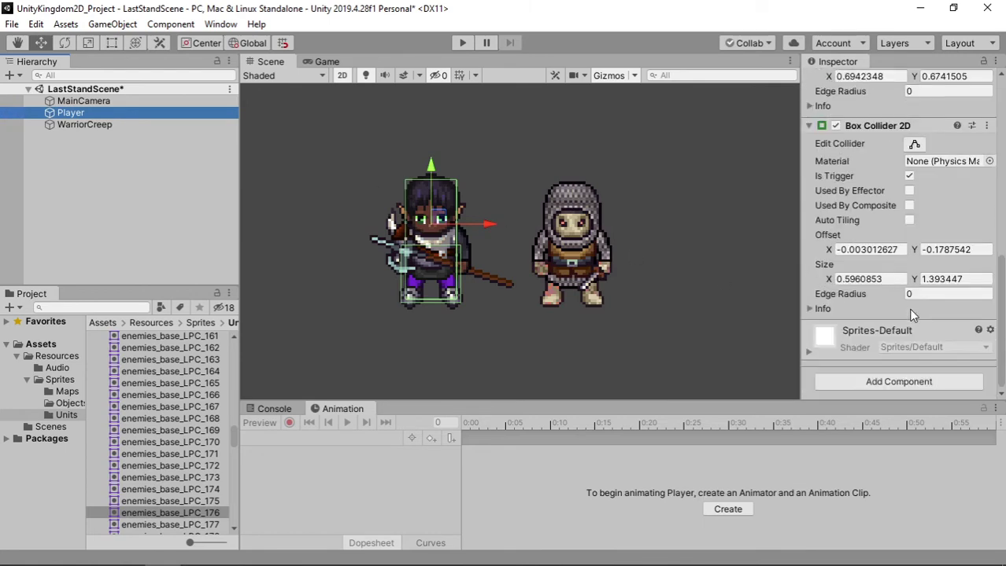
left_click(985, 126)
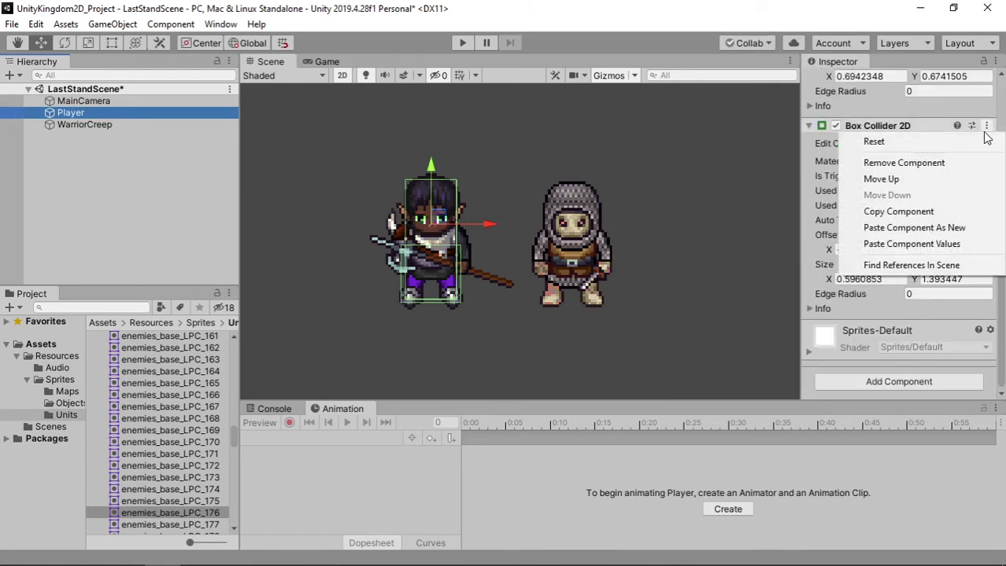
left_click(919, 211)
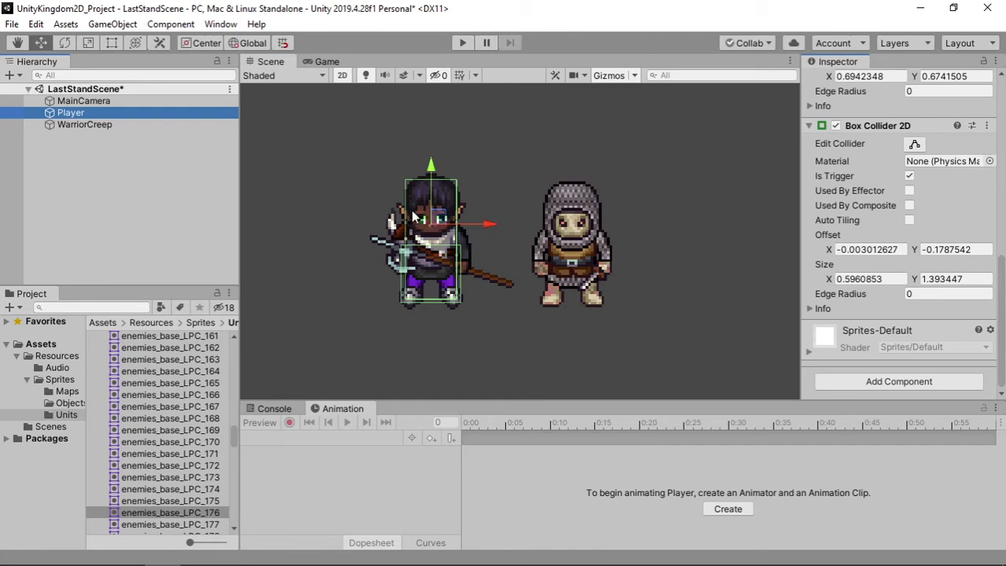
left_click(120, 126)
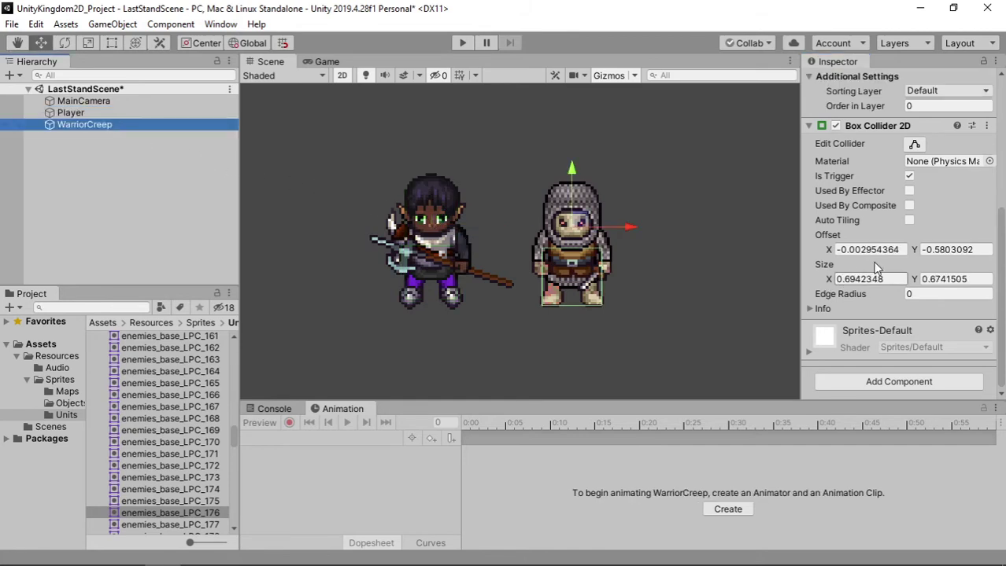
left_click(987, 127)
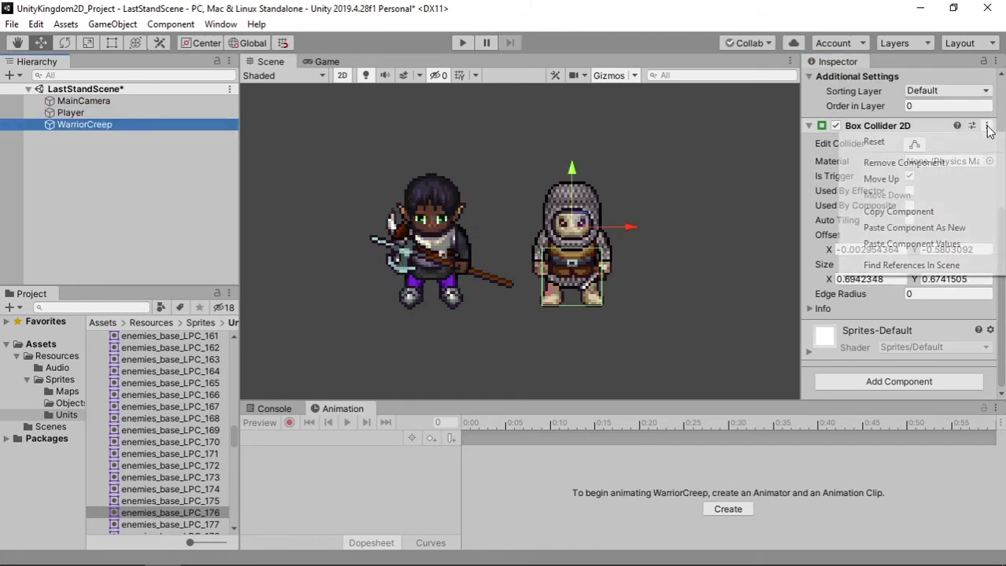
left_click(915, 228)
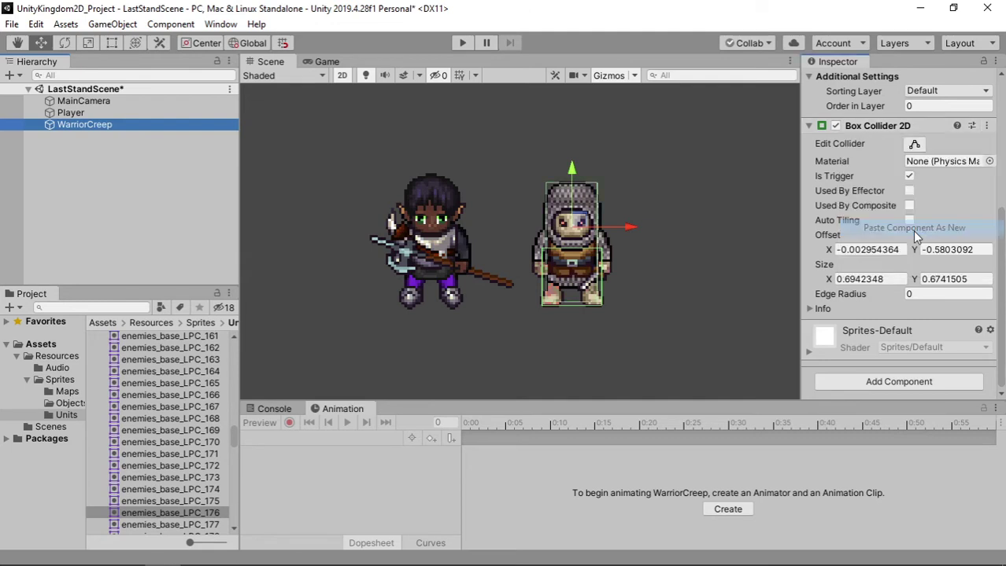
left_click(987, 126)
left_click(989, 128)
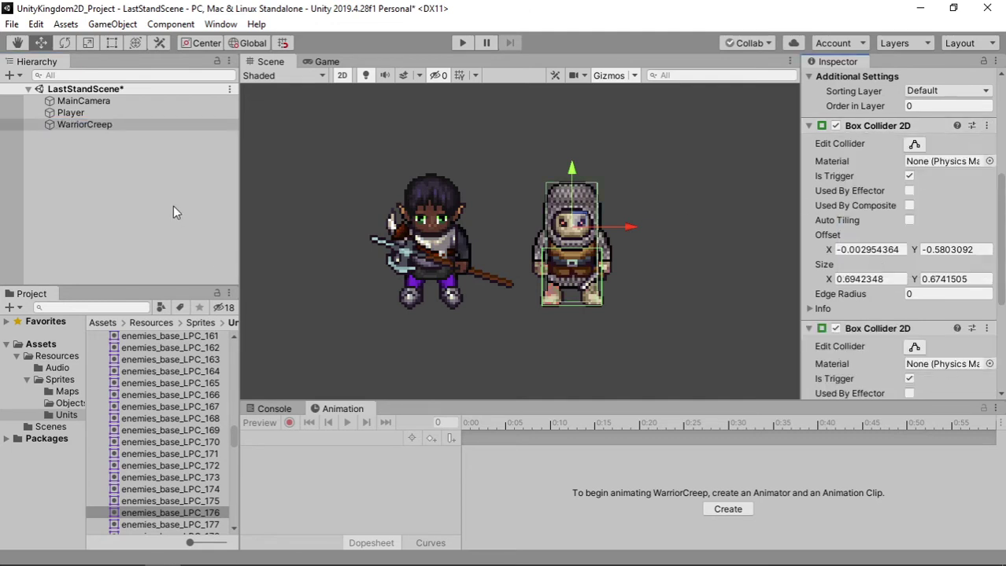
- Select Player and WarriorCreep together and compare their collider outlines up close in the scene
left_click(126, 126)
left_click(128, 113, "shift")
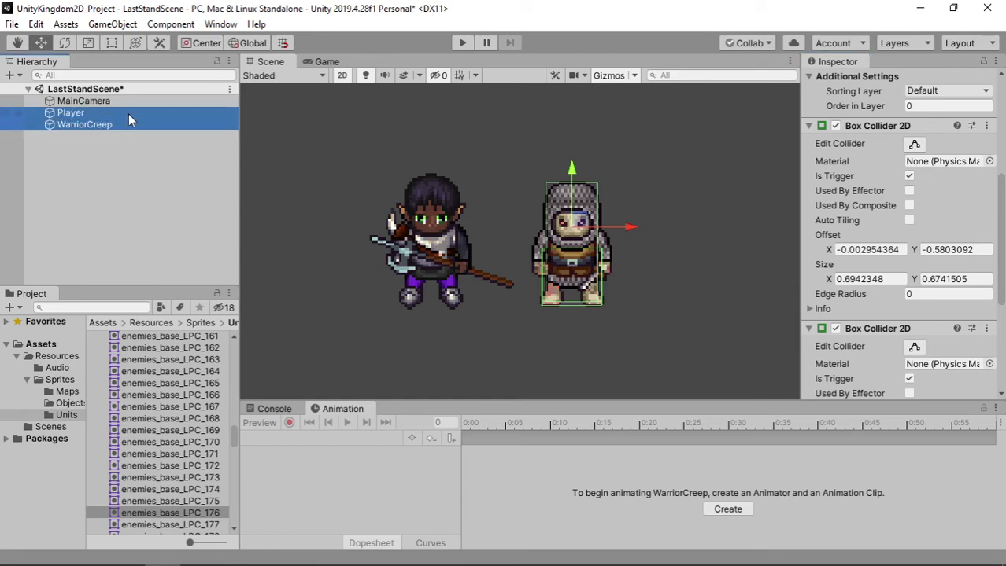
scroll(542, 280, "up", 3)
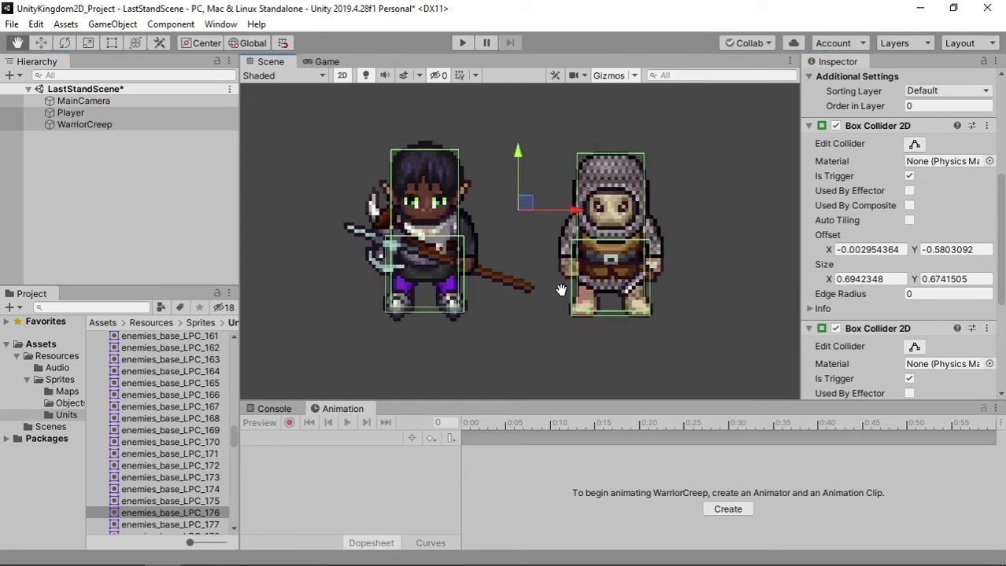
middle_click_drag(560, 290, 541, 320)
scroll(568, 315, "up", 1)
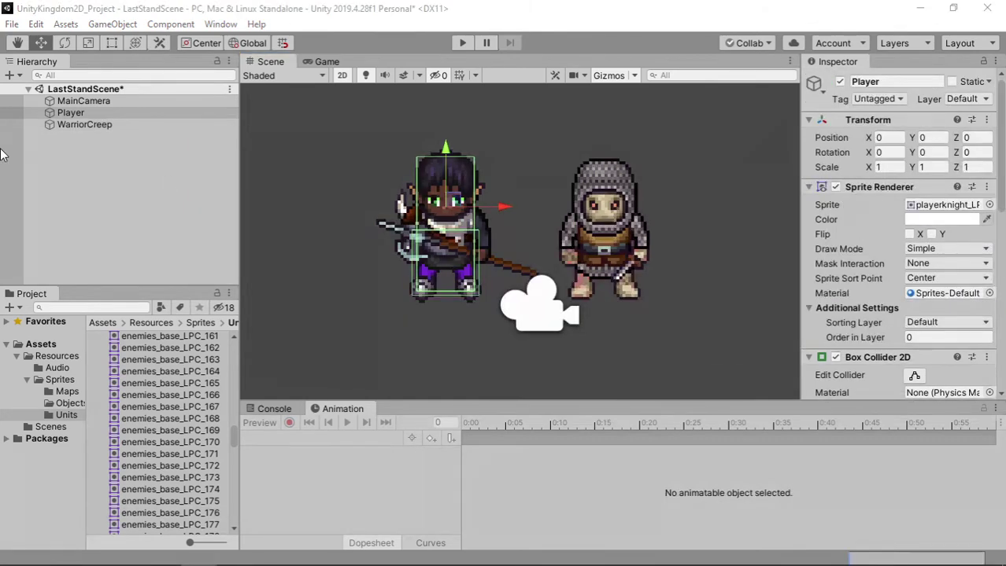
- Test the scene in play mode by moving the Player and WarriorCreep closer together and back apart, and stop playing
left_click(464, 44)
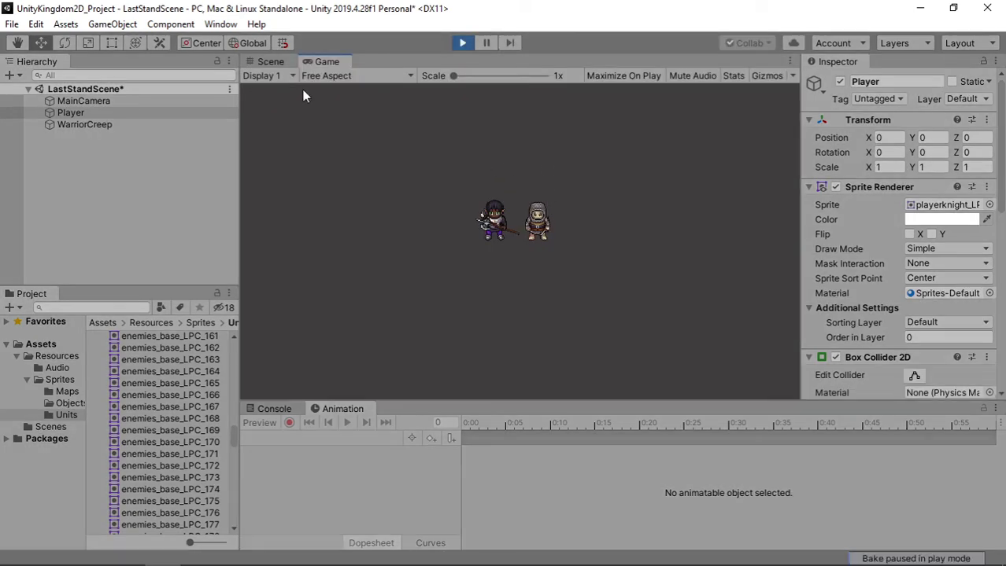
left_click(264, 61)
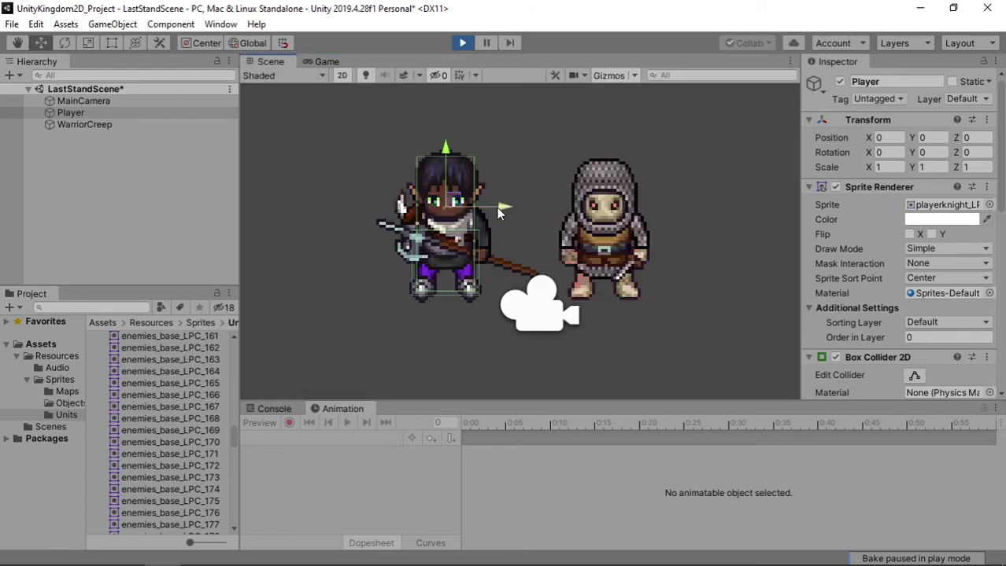
left_click_drag(496, 208, 551, 216)
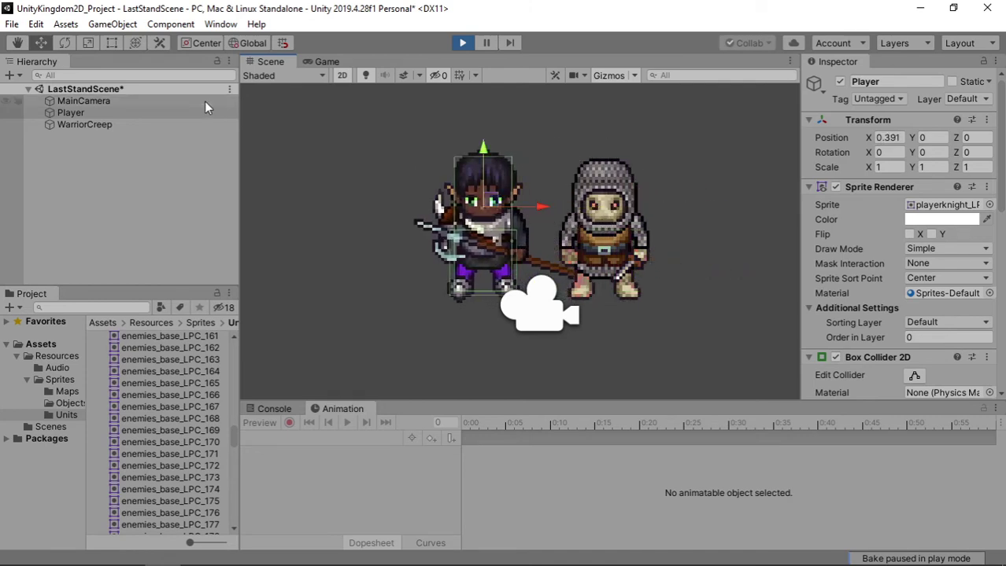
left_click(129, 124)
left_click_drag(666, 210, 657, 242)
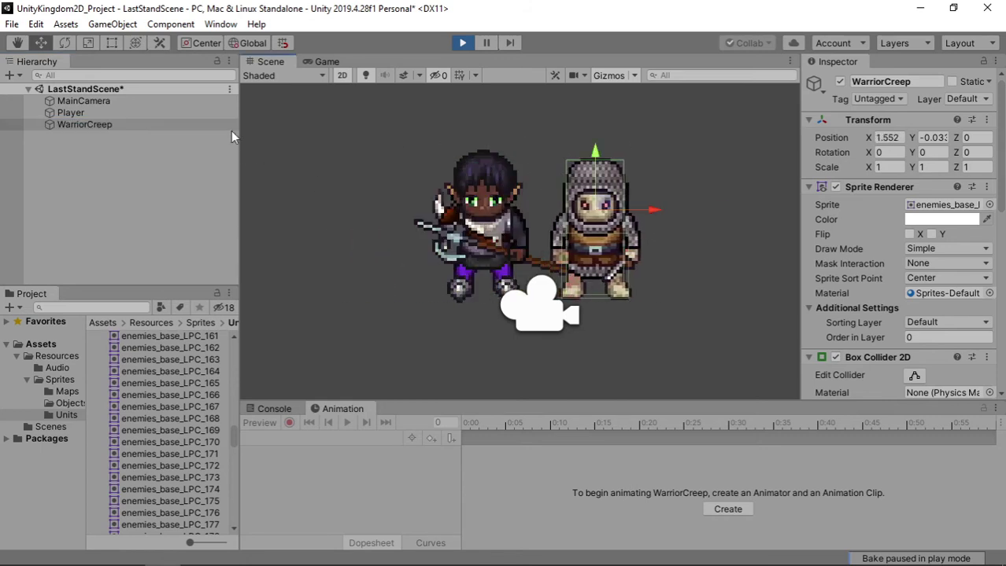
left_click(165, 114)
left_click_drag(543, 208, 509, 209)
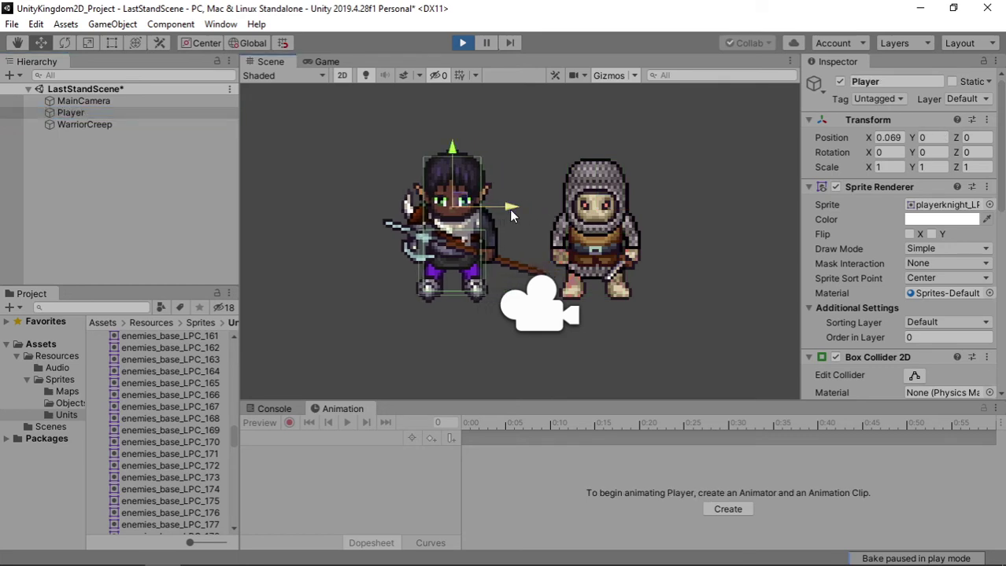
left_click(186, 124)
left_click_drag(661, 211, 667, 214)
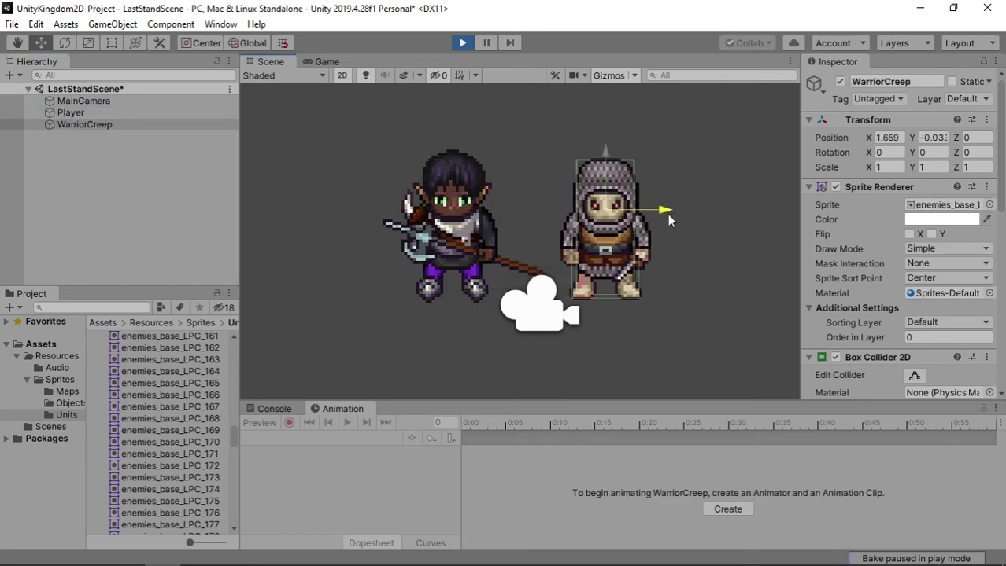
left_click(460, 43)
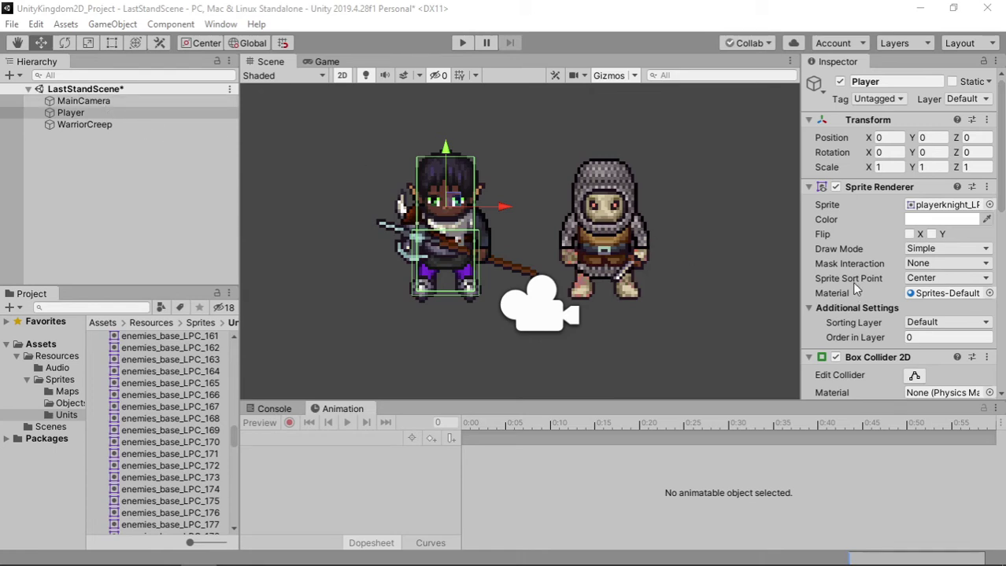
- Add a Rigidbody 2D component to the Player
scroll(860, 286, "down", 8)
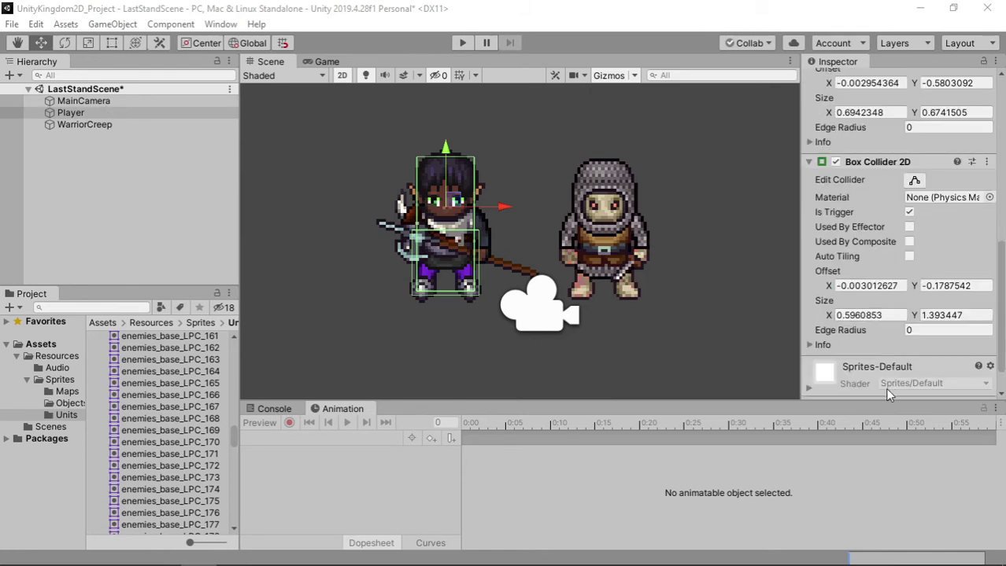
scroll(886, 378, "down", 2)
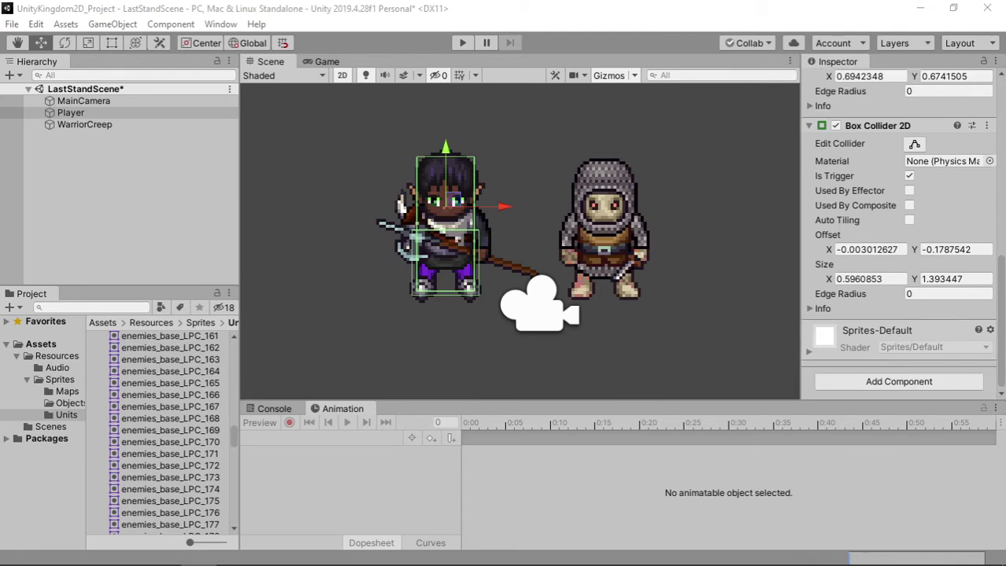
left_click(851, 381)
type("rig")
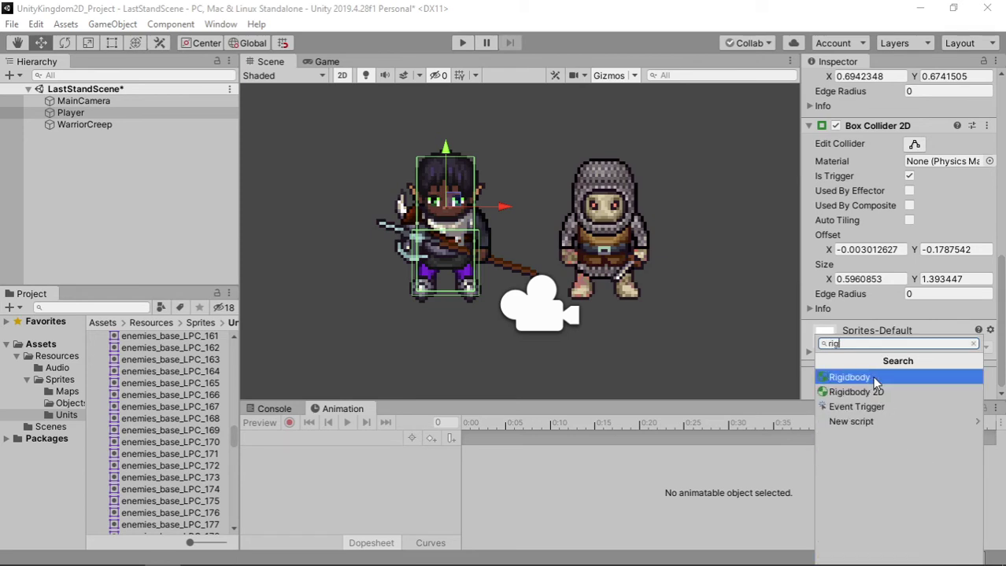
left_click(891, 393)
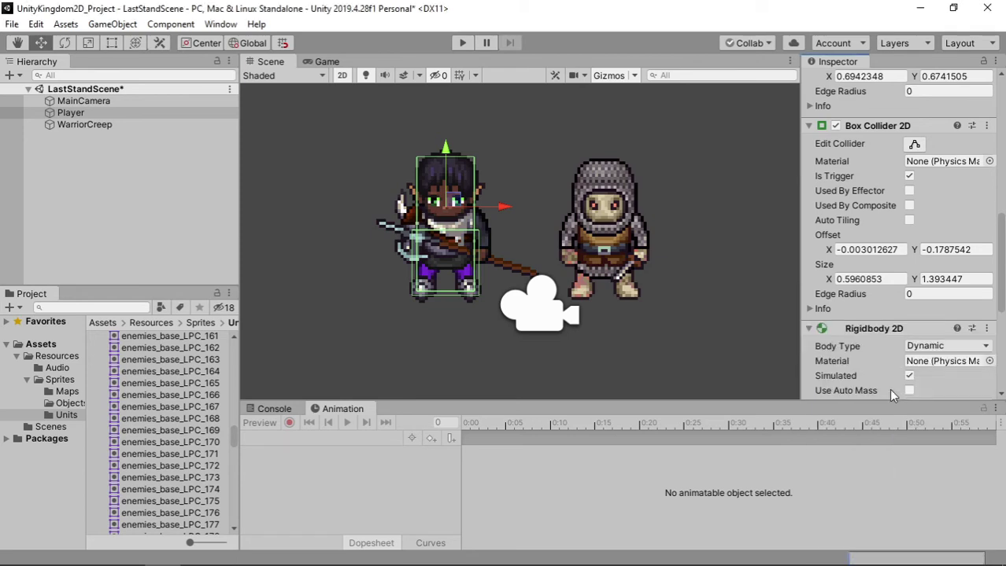
- Move the Player's Rigidbody 2D up the component order until it sits directly below Transform
left_click(986, 328)
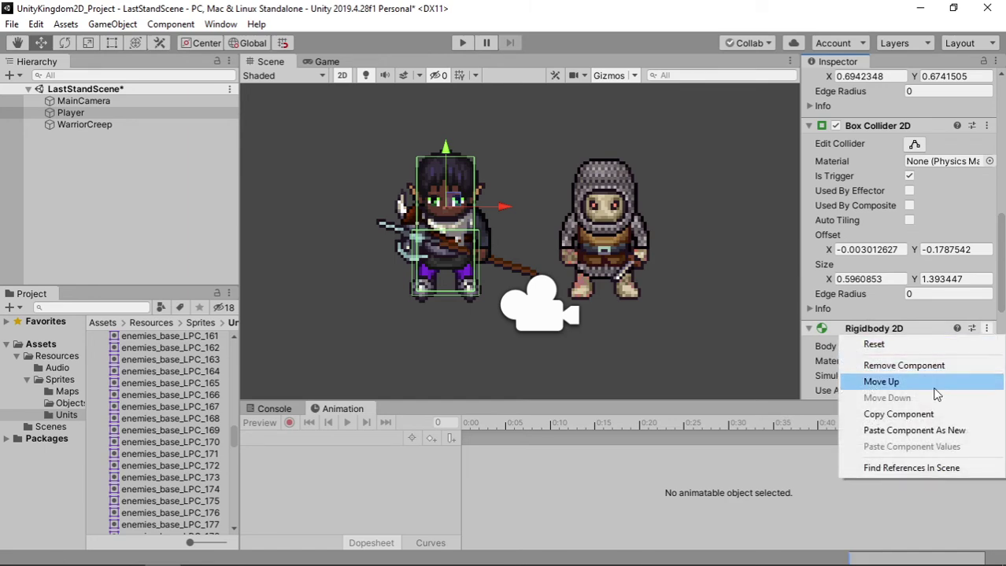
left_click(928, 382)
scroll(968, 236, "up", 4)
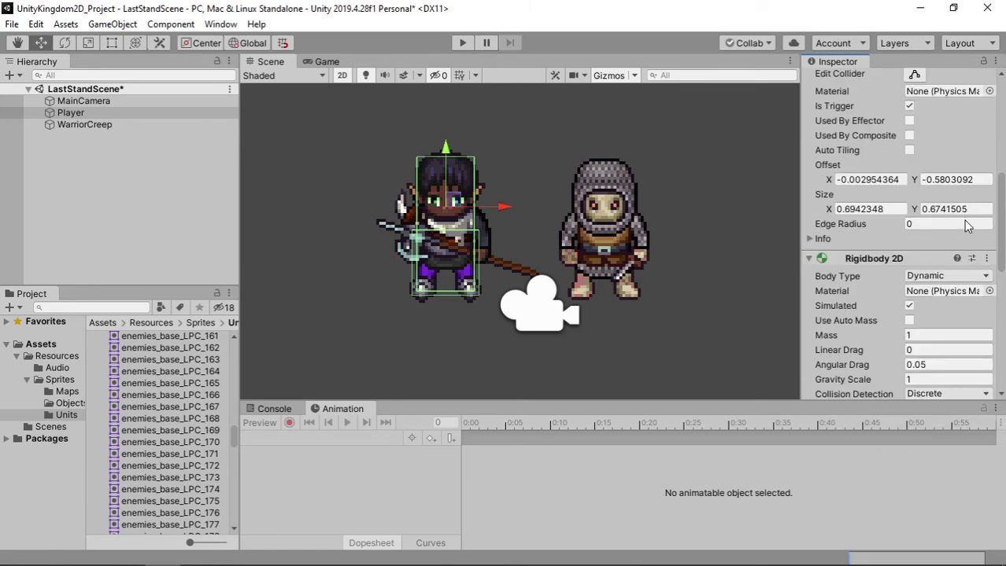
left_click(986, 258)
left_click(882, 312)
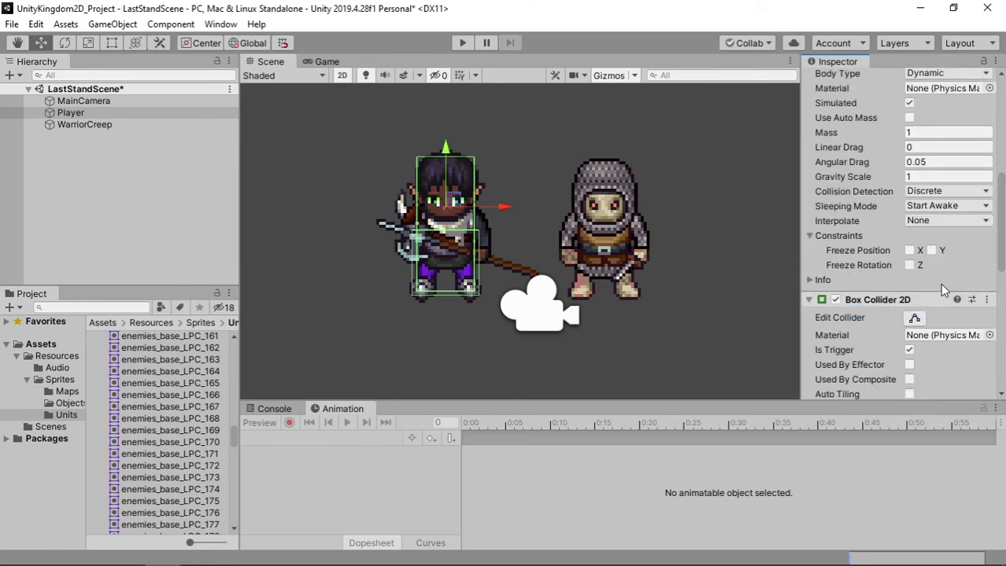
scroll(944, 275, "up", 5)
left_click(986, 323)
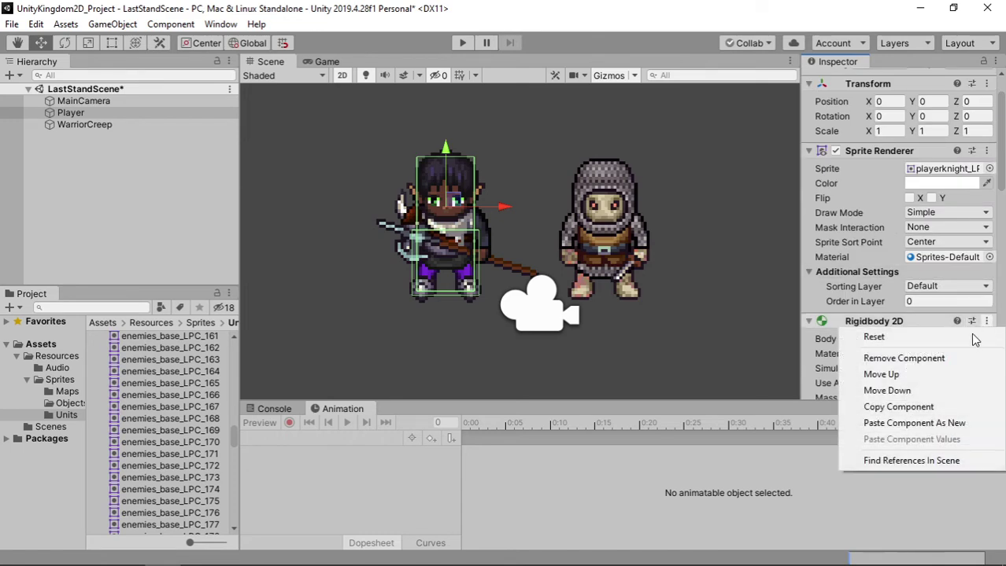
left_click(935, 380)
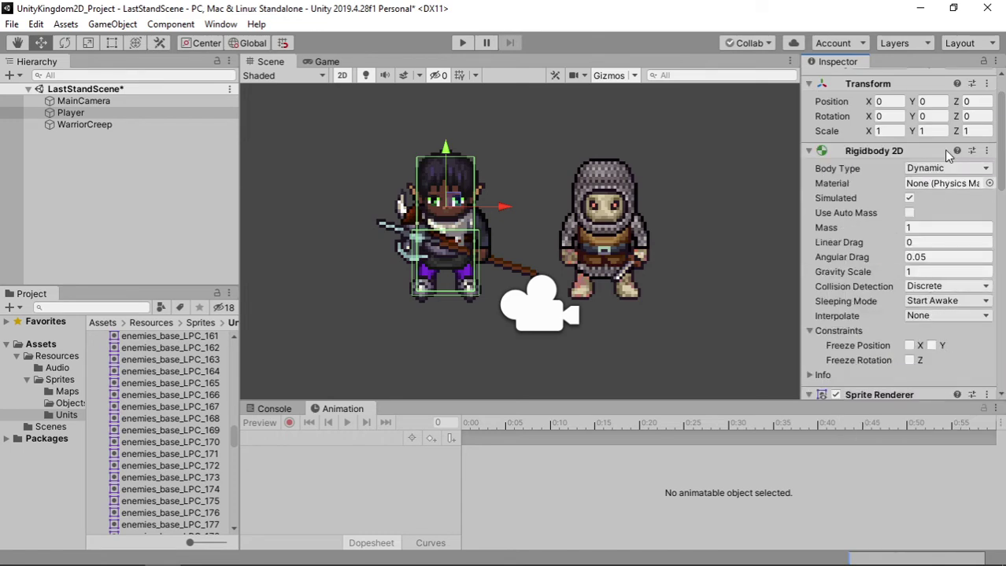
- Collapse the Player's Rigidbody 2D, Sprite Renderer and both Box Collider 2D components
left_click(810, 151)
left_click(808, 166)
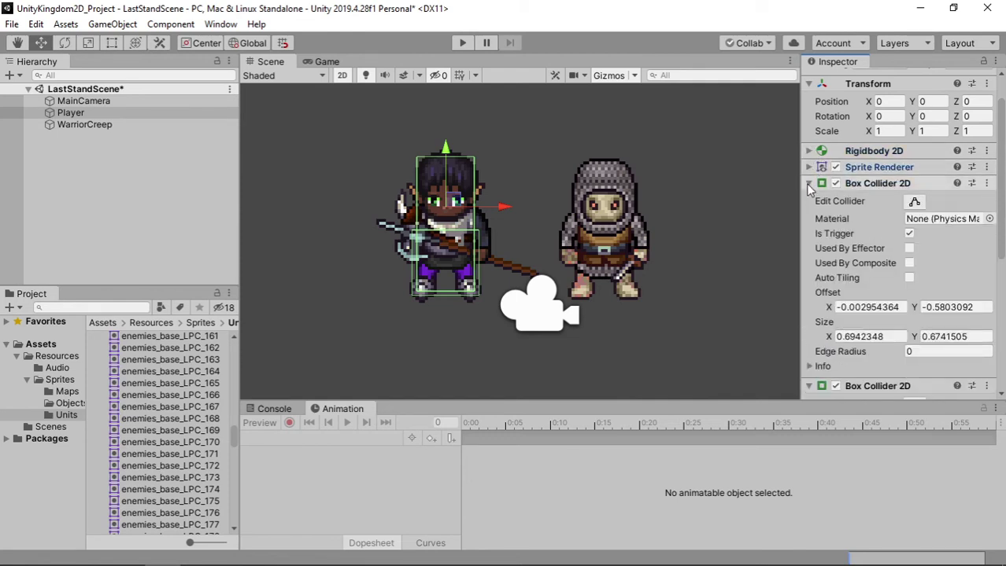
left_click(809, 183)
left_click(808, 199)
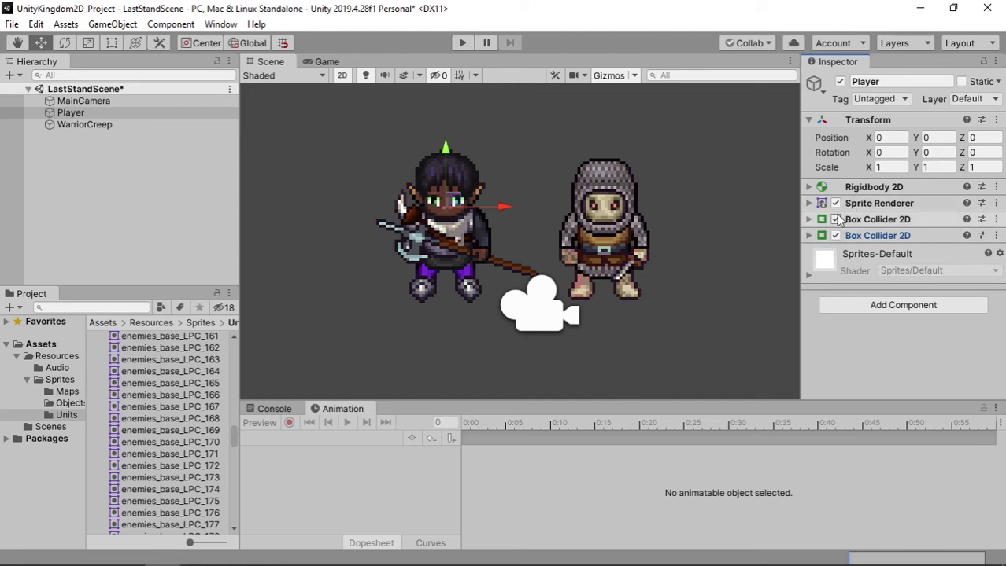
left_click(835, 219)
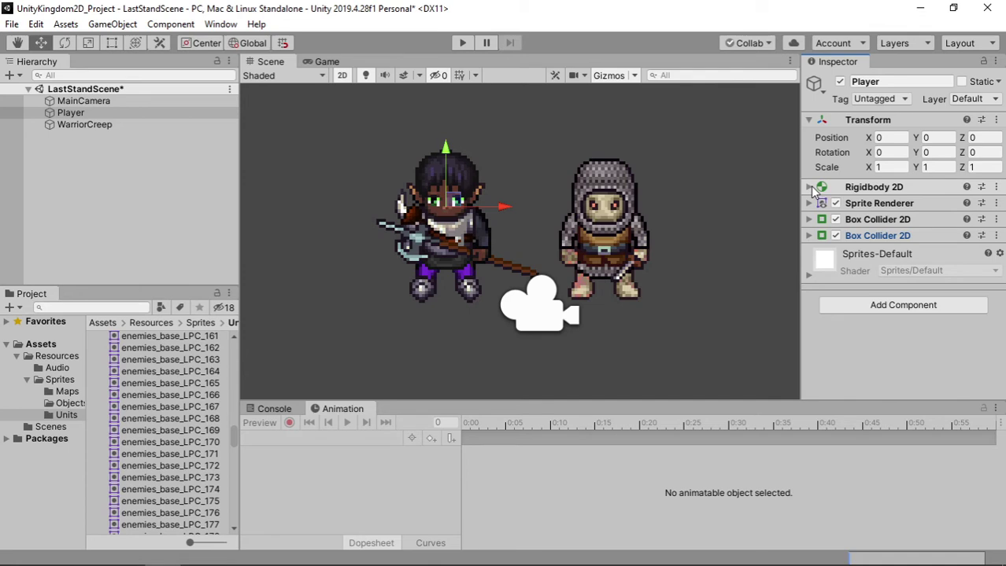
- Expand the Player's Rigidbody 2D settings, run the scene briefly to check how gravity affects the Player, and stop playing
left_click(812, 189)
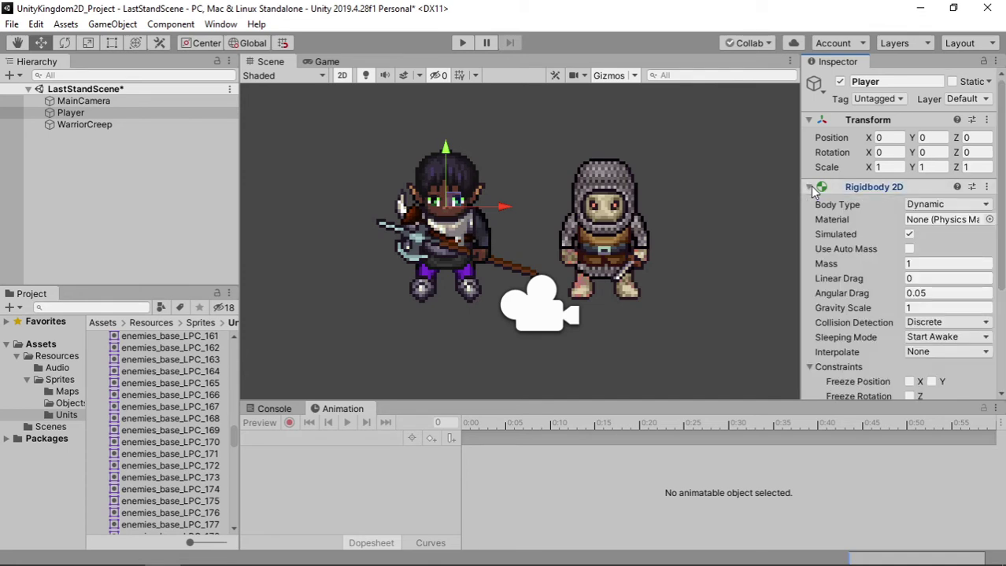
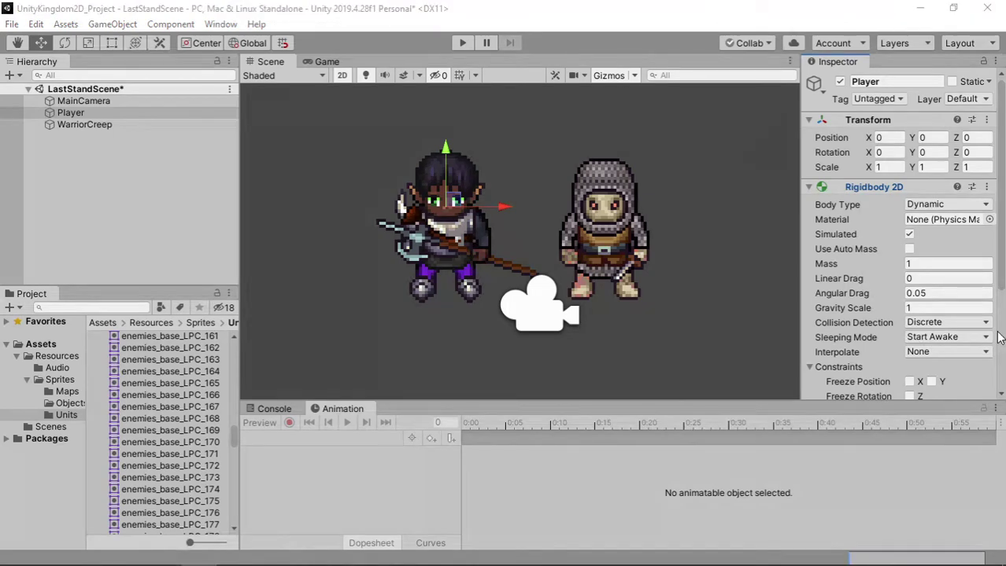
left_click(462, 44)
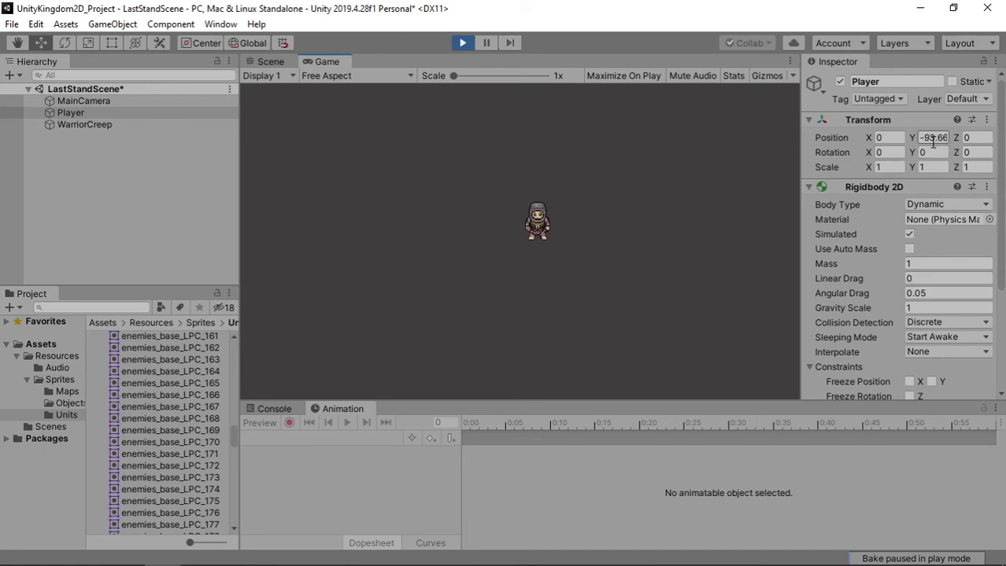
left_click(465, 43)
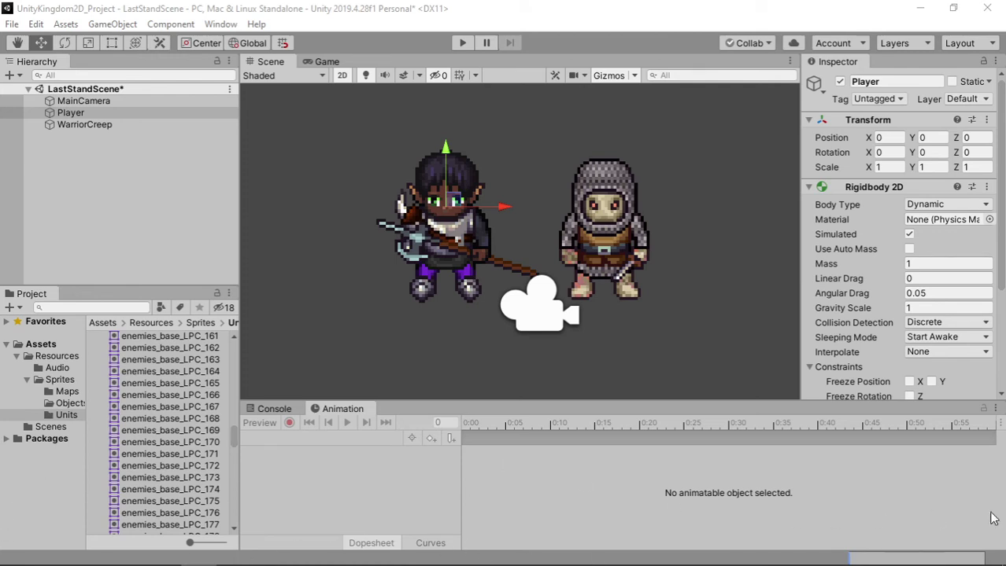
- Set the Gravity Scale of the Player's Rigidbody 2D to 0 and start play mode
left_click(928, 307)
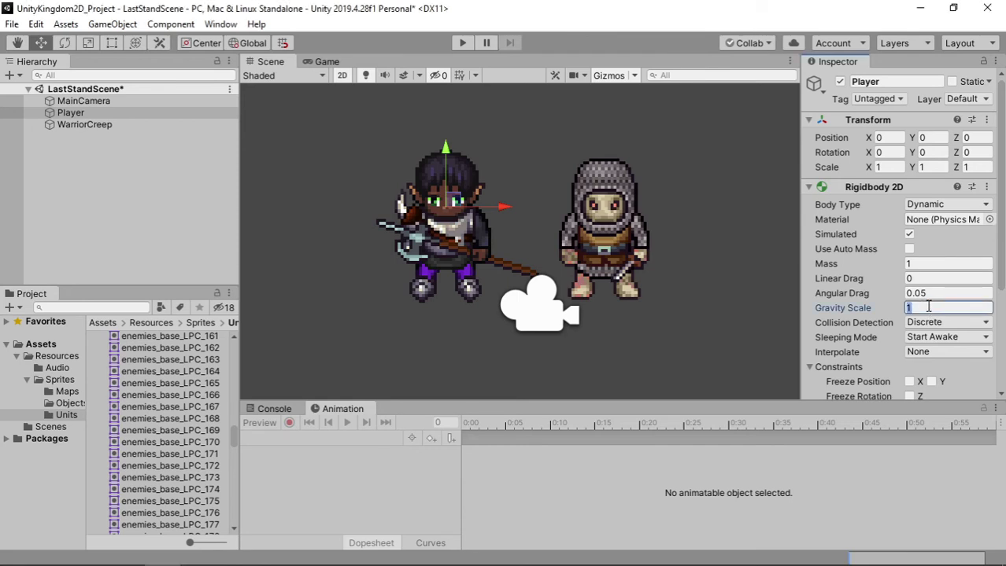
type("0")
left_click(463, 44)
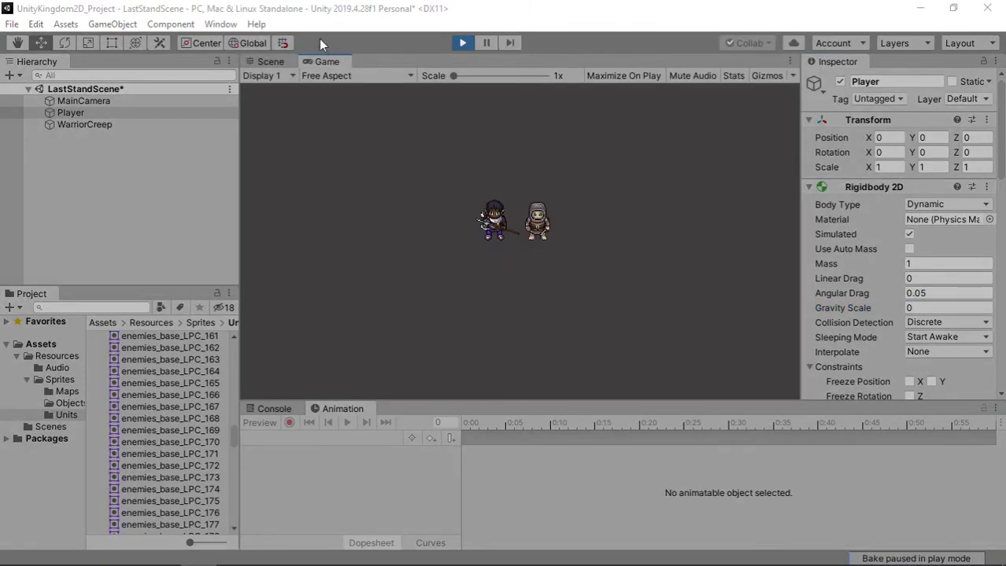
- In the running scene's editing view, move the Player slightly towards the WarriorCreep, to about X 0.144
left_click(268, 61)
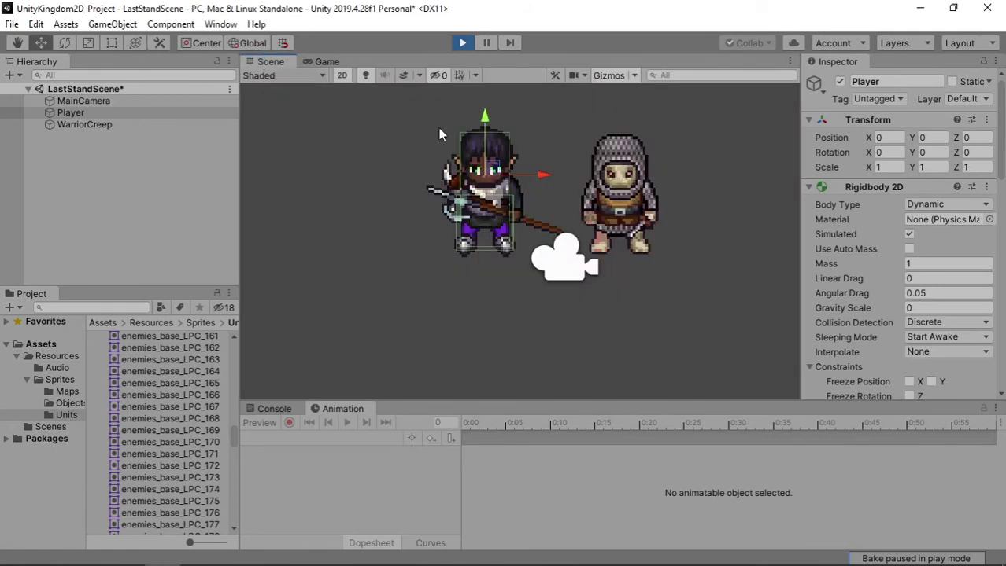
middle_click_drag(662, 240, 619, 262)
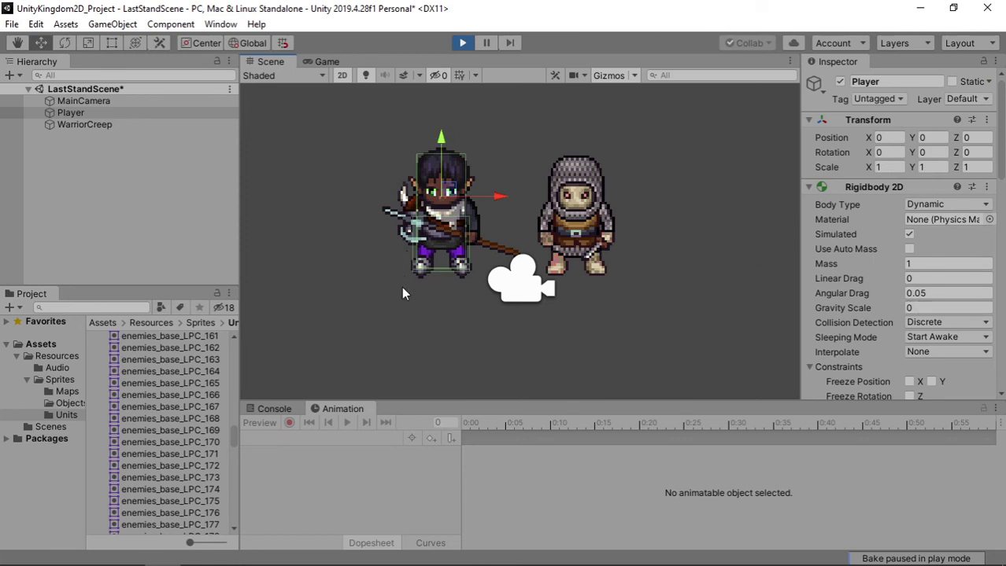
mouse_move(487, 195)
left_mouse_down()
mouse_move(406, 197)
mouse_move(673, 202)
mouse_move(499, 201)
left_mouse_up()
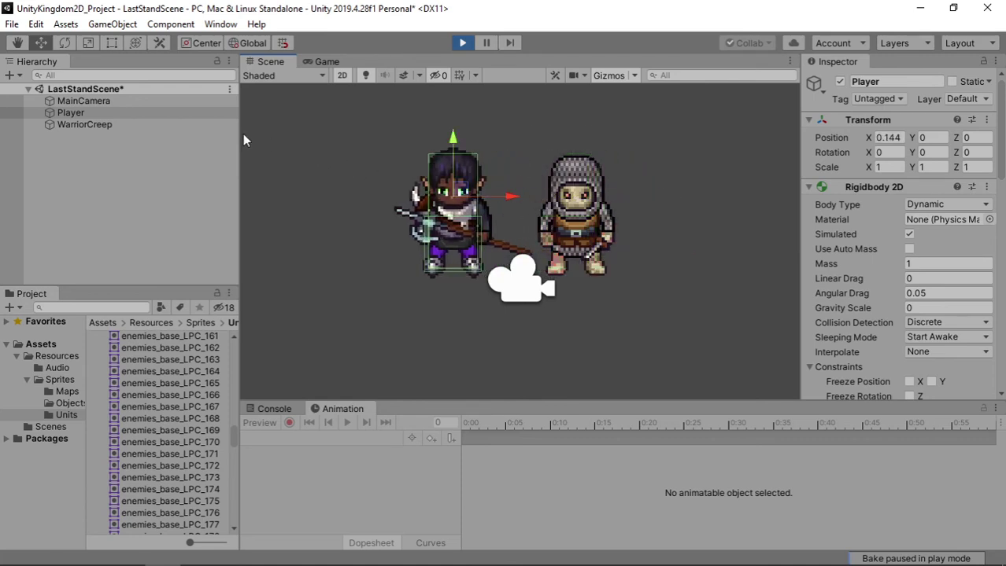
- Move the WarriorCreep against the Player from the side and from above to test their collision in play mode
left_click(170, 125)
left_click_drag(627, 202, 391, 199)
middle_click_drag(413, 274, 588, 275)
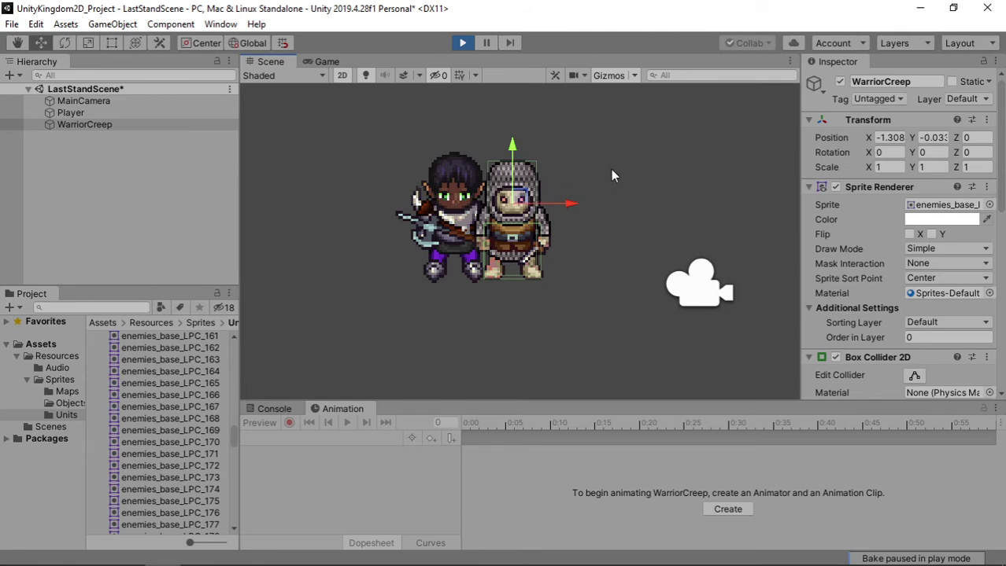
middle_click_drag(628, 227, 622, 301)
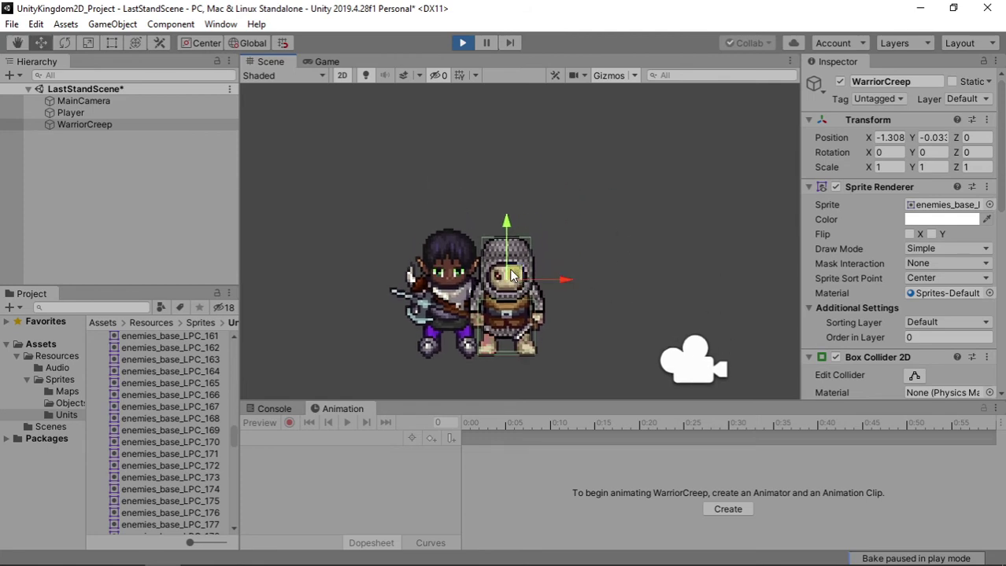
left_click_drag(512, 271, 561, 303)
middle_click_drag(561, 305, 593, 206)
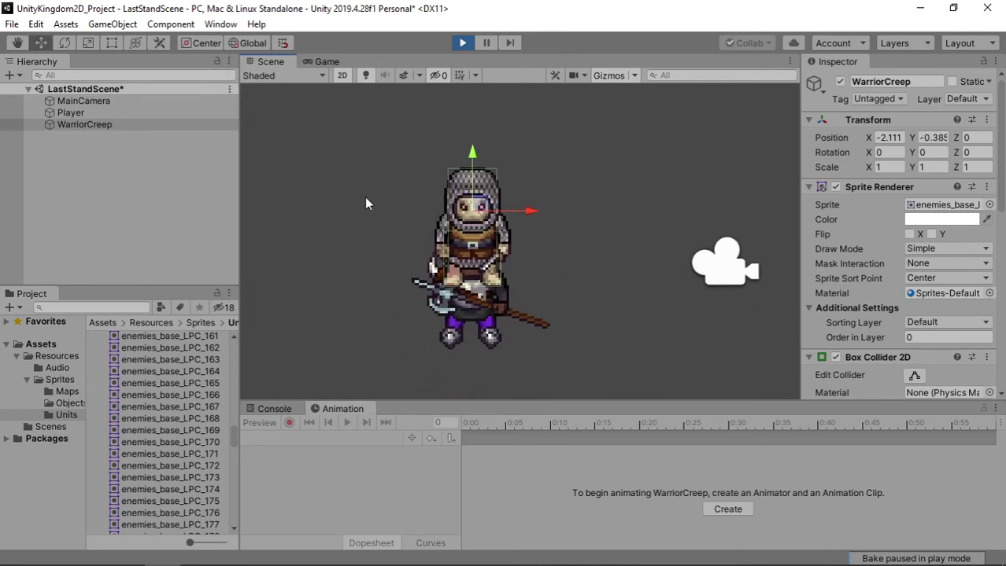
- Select the Player in the running scene and try to push it up into the WarriorCreep above it
left_click(150, 116)
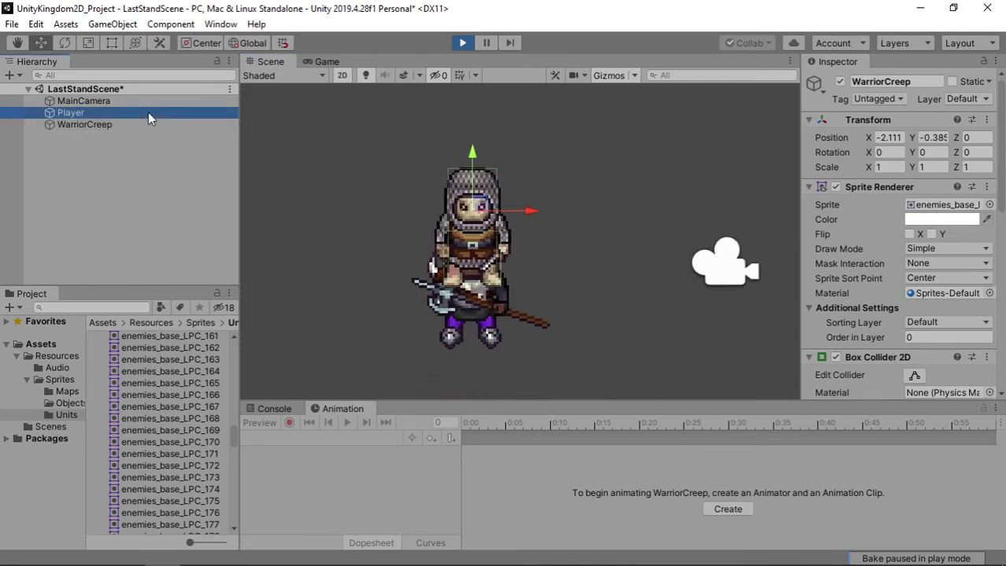
left_click(477, 225)
left_click(476, 160)
left_click(87, 124)
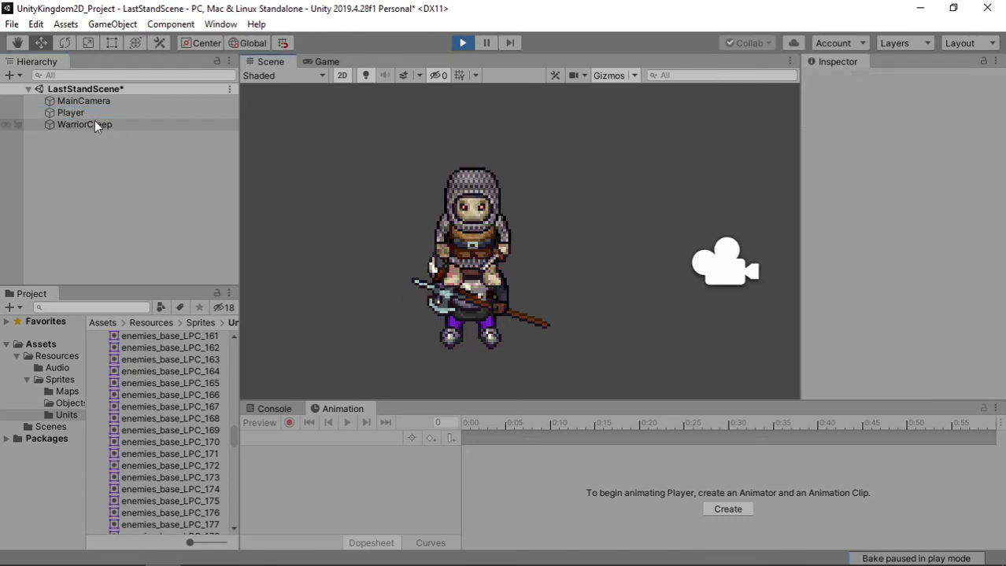
left_click(113, 114)
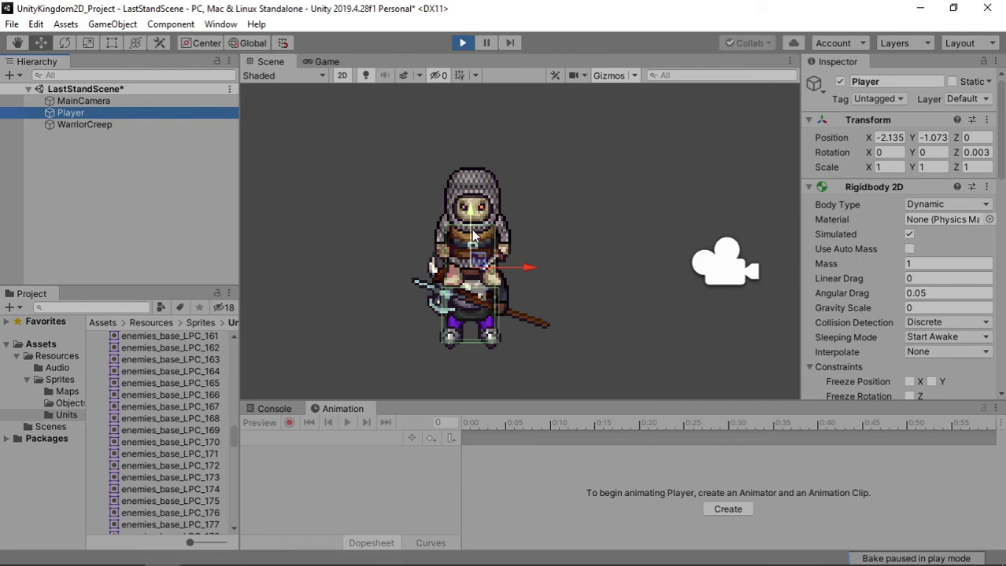
left_click(466, 197)
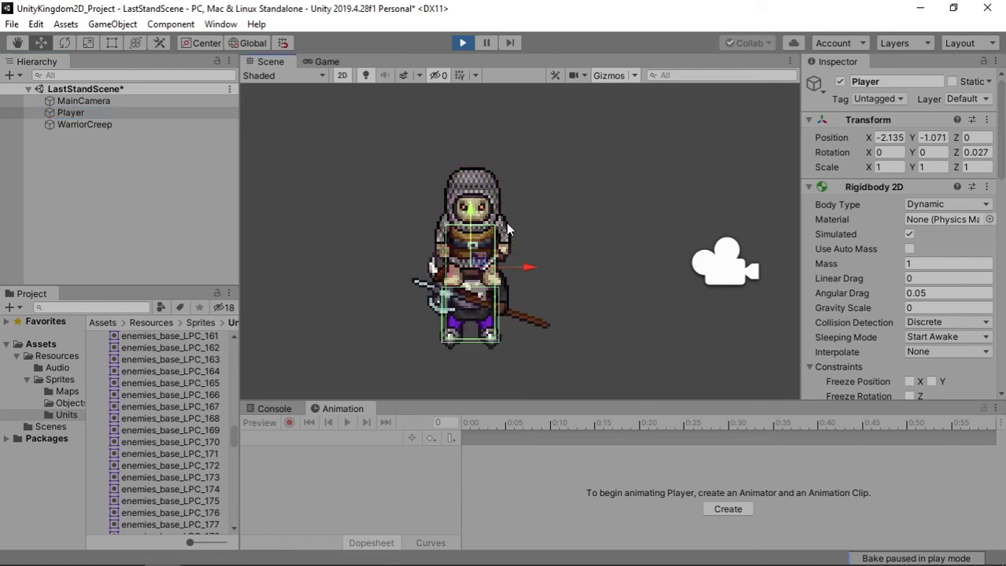
- Move the WarriorCreep around the Player and push it from above again, and stop playing
left_click(134, 124)
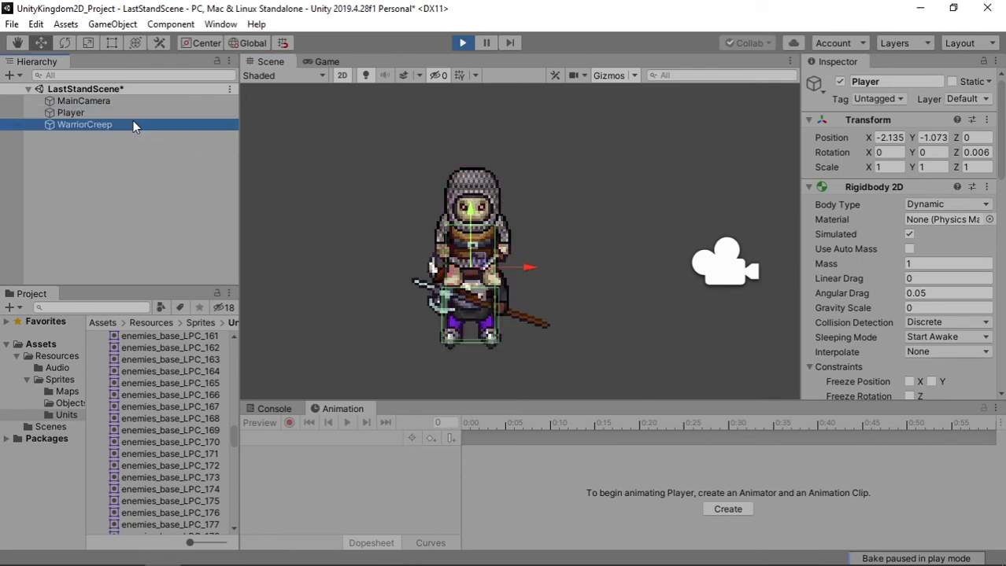
left_click_drag(474, 203, 524, 331)
middle_click_drag(550, 292, 566, 250)
key("w")
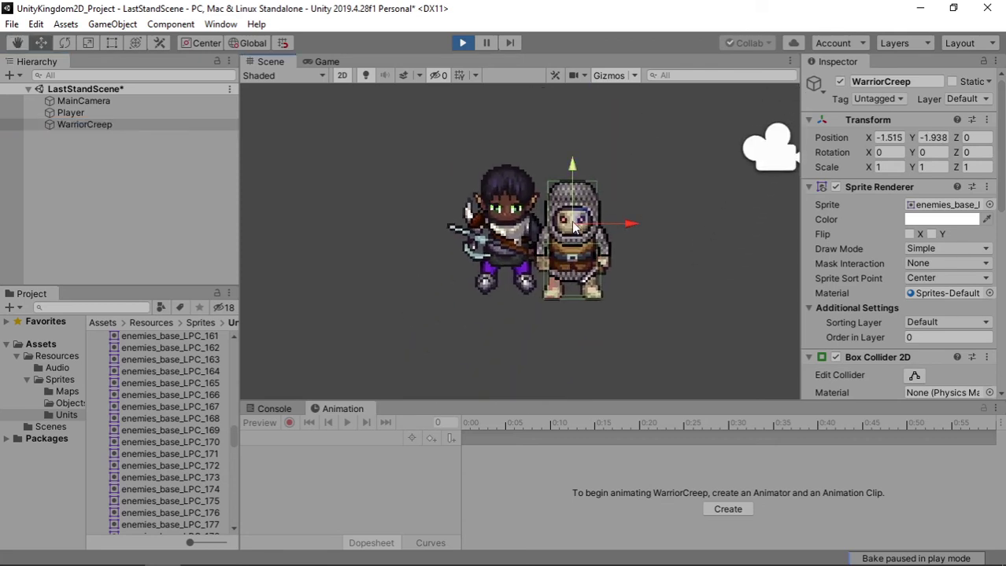
left_click_drag(572, 228, 510, 186)
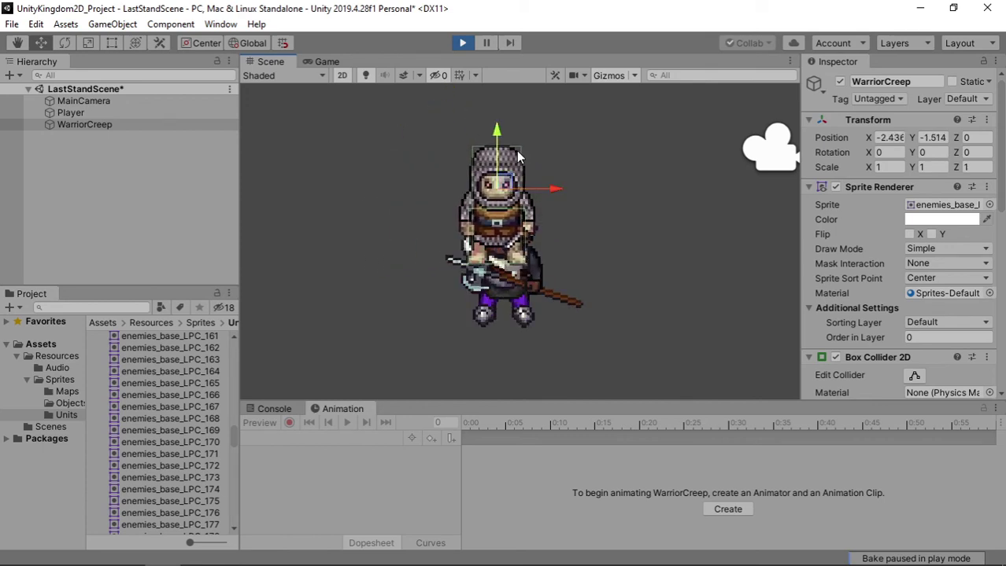
left_click(463, 44)
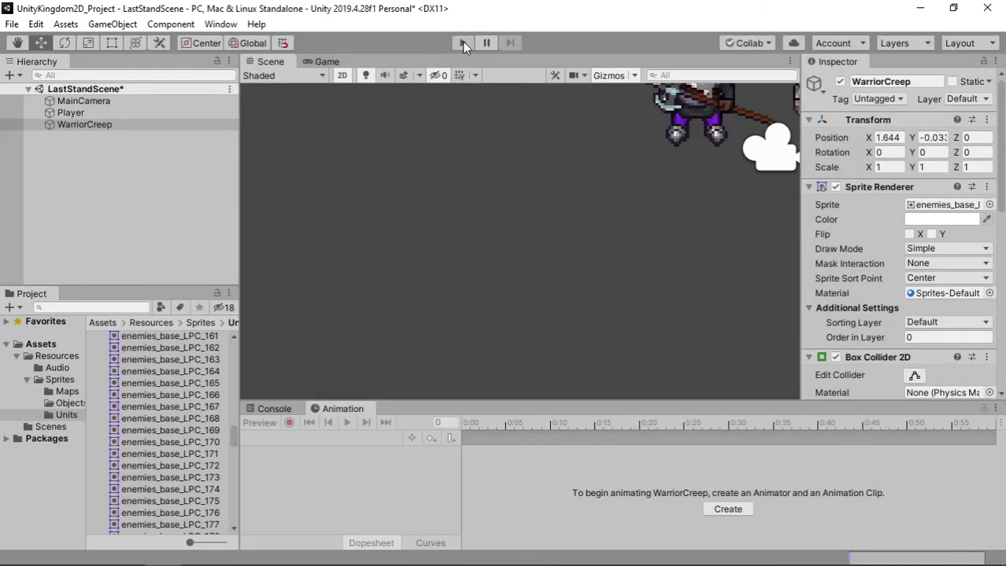
- In the Player's Rigidbody 2D constraints, try freezing position on X and Y, clear both again, and freeze rotation on Z
middle_click_drag(651, 209, 471, 314)
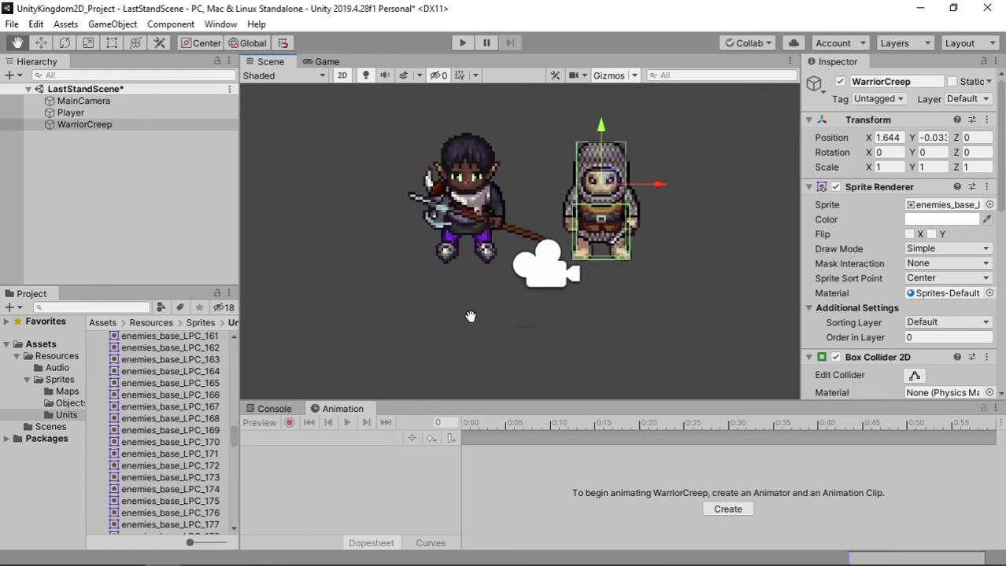
left_click(70, 112)
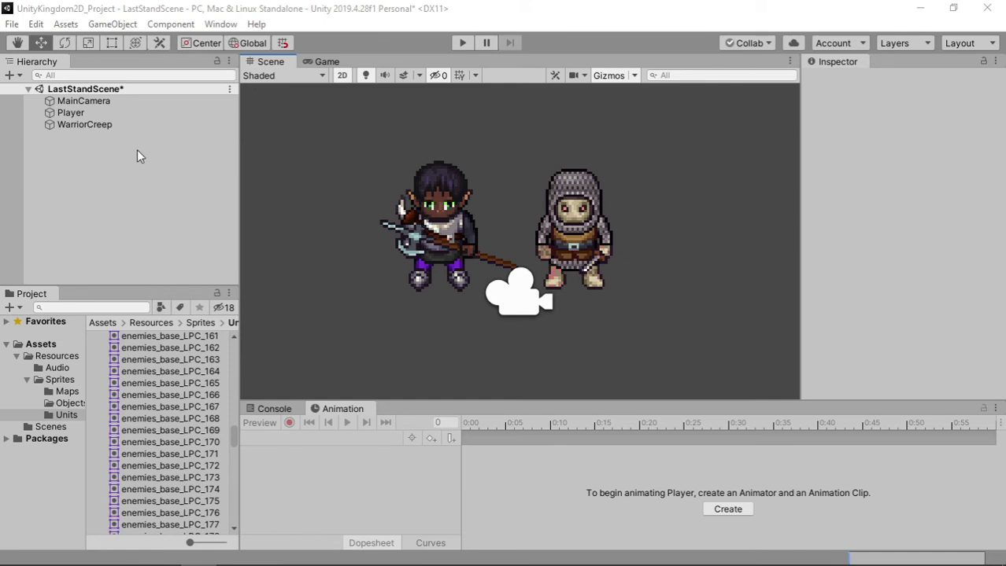
left_click(111, 116)
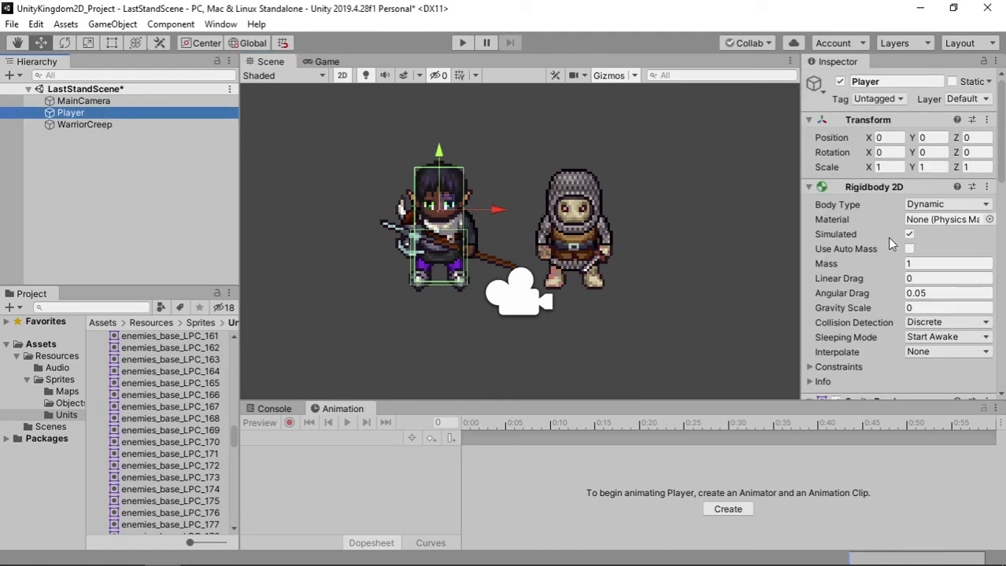
scroll(849, 242, "down", 3)
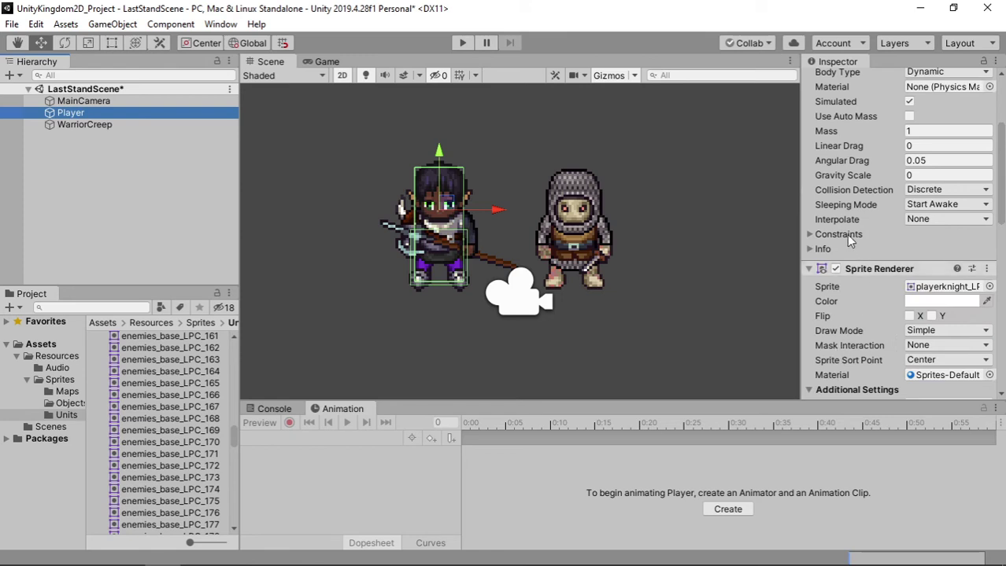
left_click(810, 235)
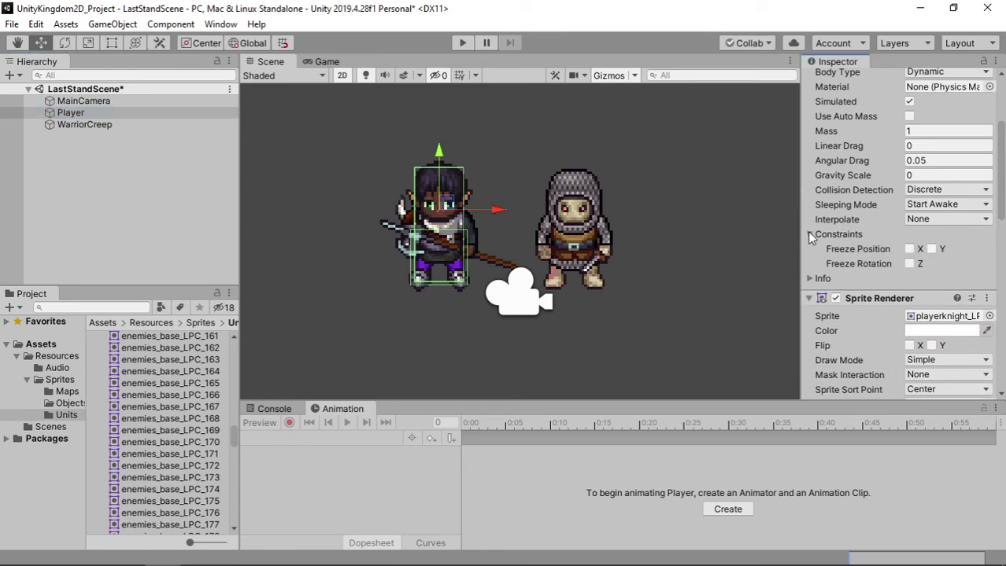
left_click(909, 249)
left_click(930, 250)
left_click(910, 249)
left_click(931, 248)
left_click(910, 264)
- Add a Rigidbody 2D component to the WarriorCreep
left_click(105, 130)
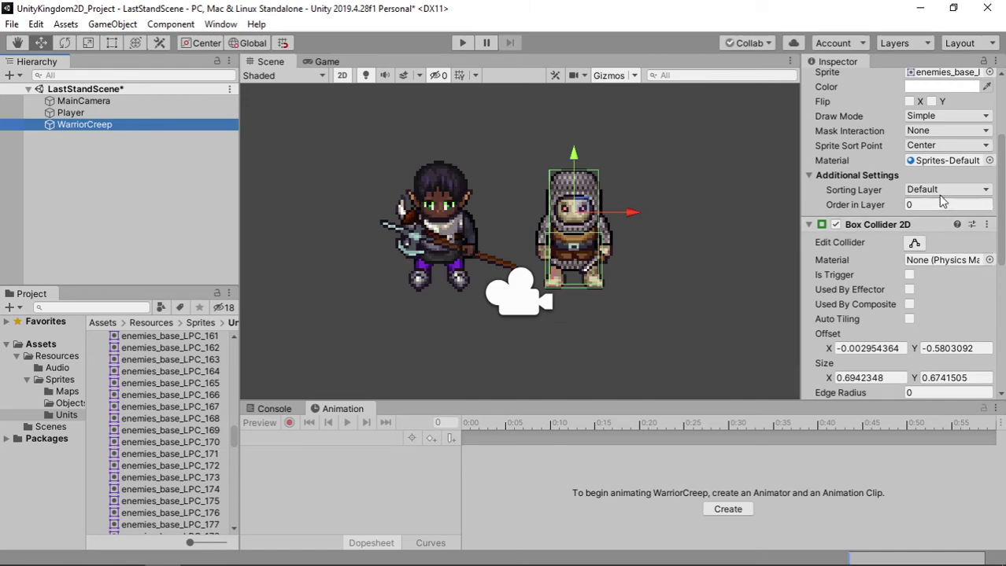
scroll(938, 196, "up", 3)
scroll(938, 195, "down", 10)
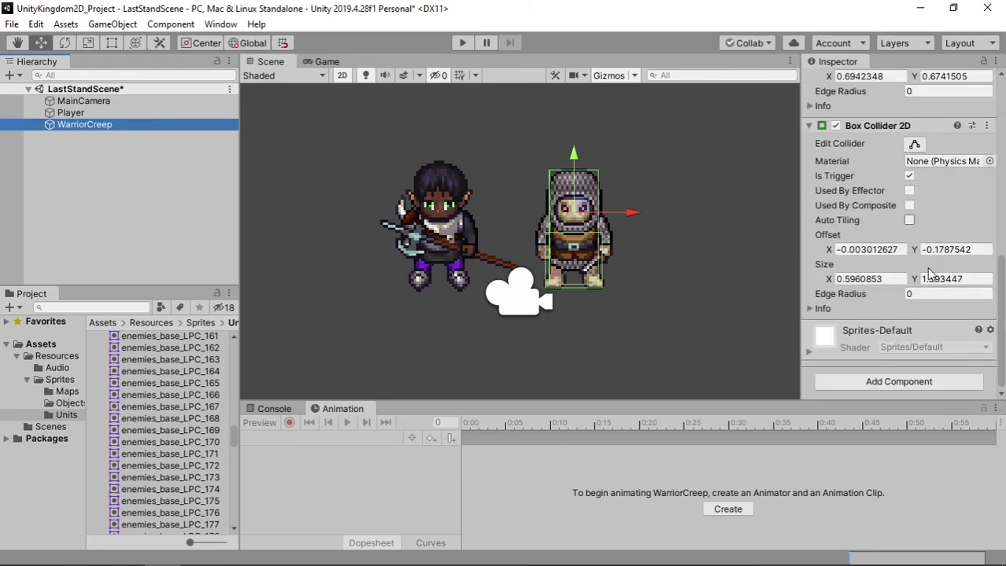
left_click(901, 381)
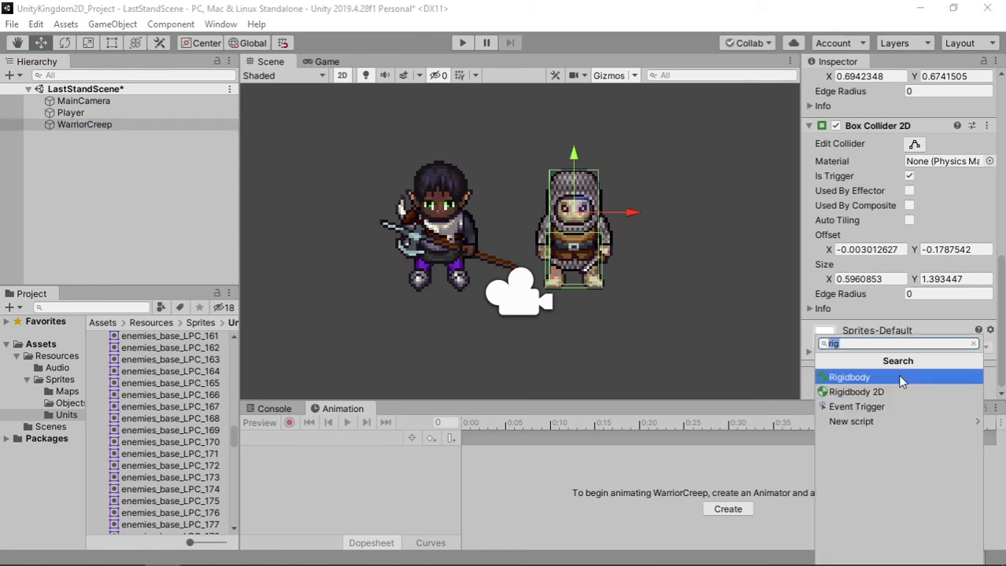
left_click(897, 391)
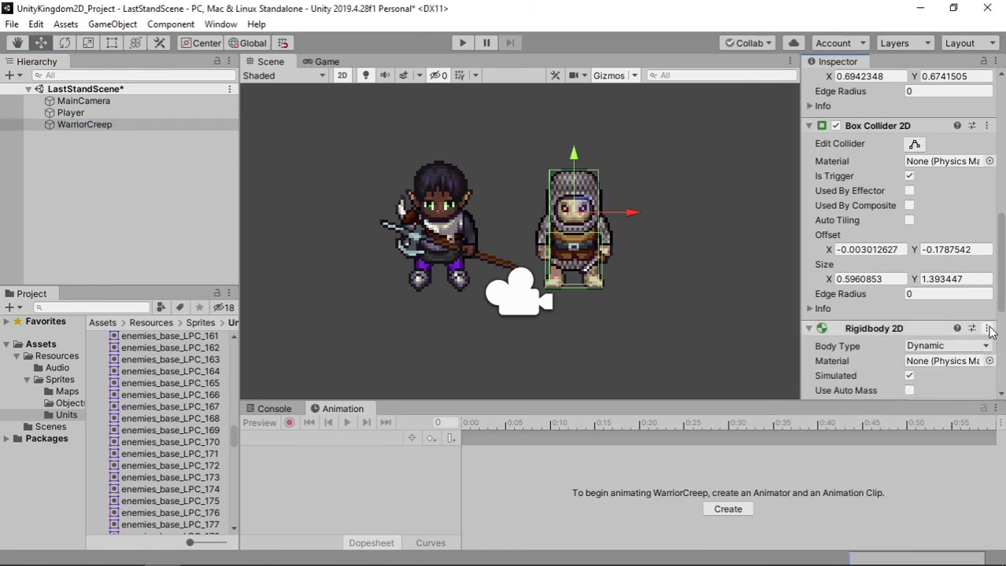
- Move the WarriorCreep's Rigidbody 2D component up above both of its Box Collider 2D components
left_click(988, 329)
left_click(976, 383)
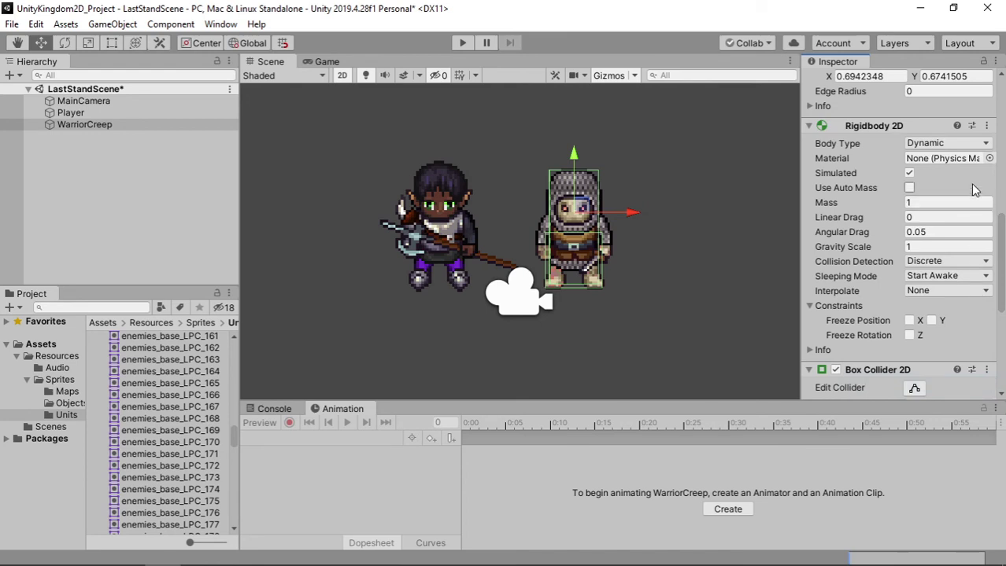
scroll(974, 190, "up", 4)
left_click(993, 261)
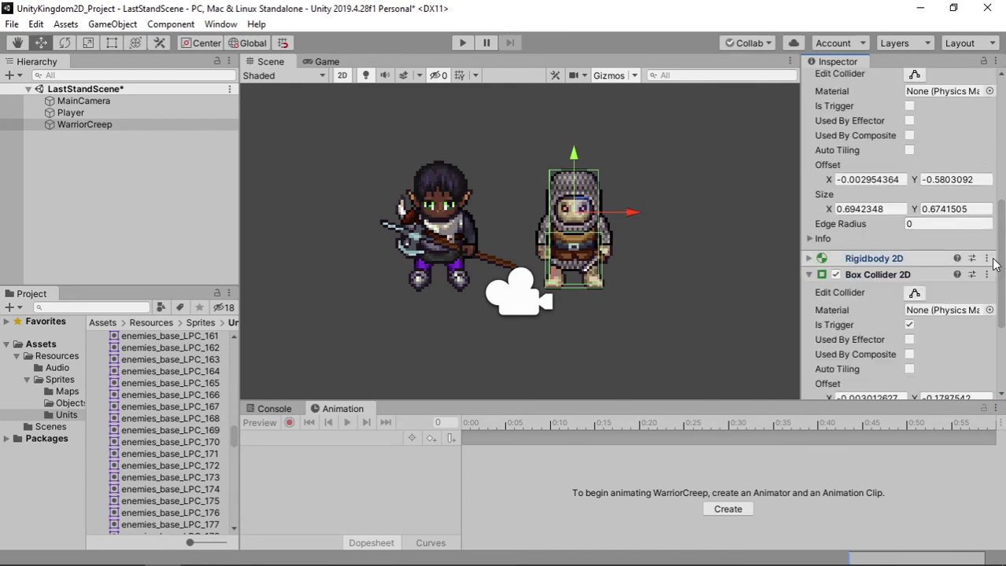
left_click(986, 258)
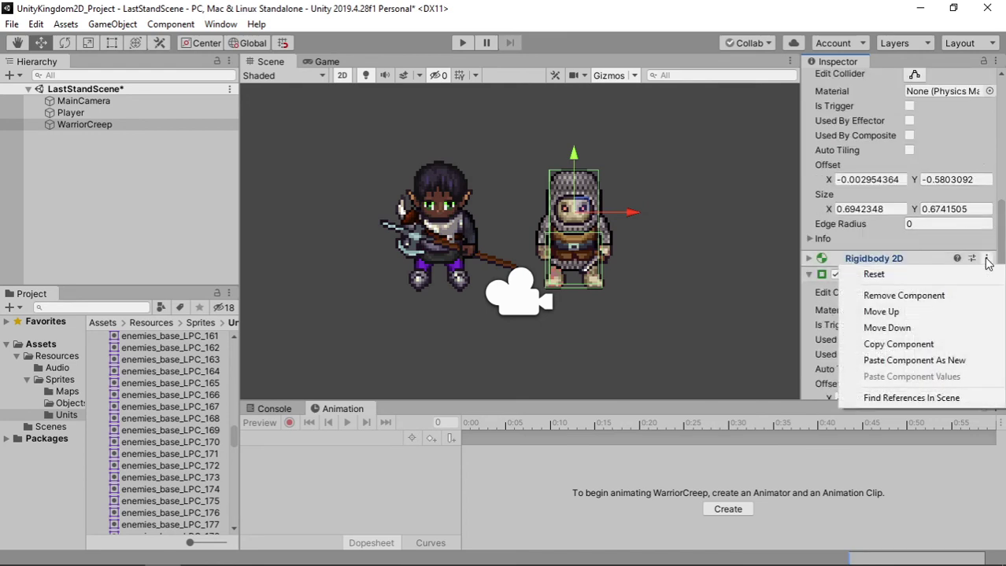
left_click(947, 311)
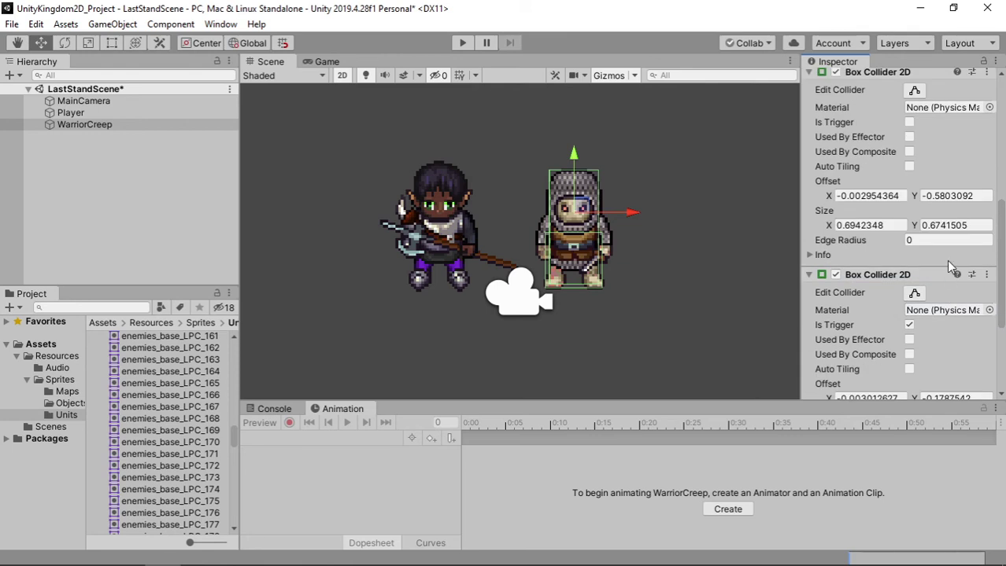
- Move the WarriorCreep's trigger Box Collider 2D above its other collider, and the Rigidbody 2D above the Sprite Renderer
left_click(985, 277)
left_click(942, 329)
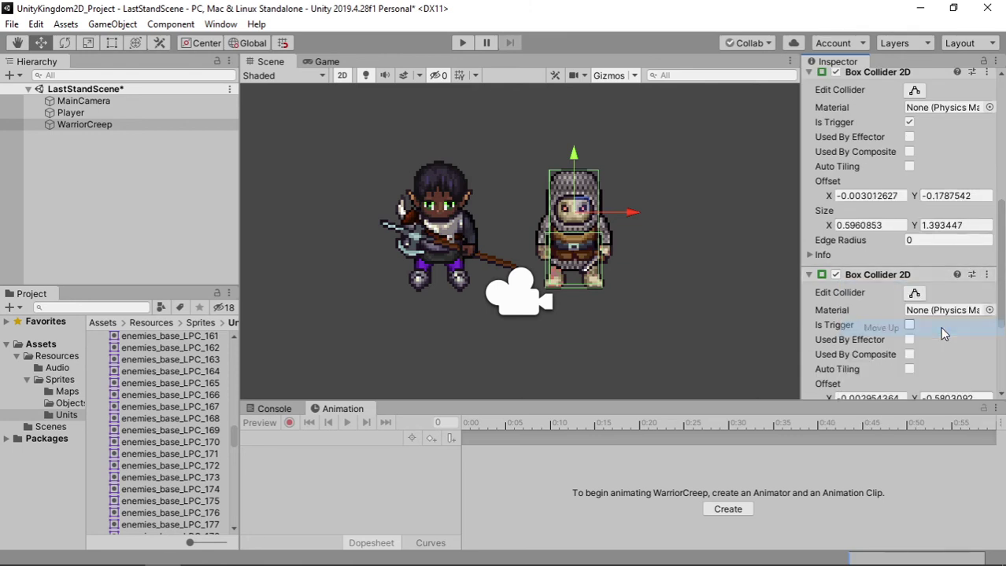
scroll(941, 261, "up", 3)
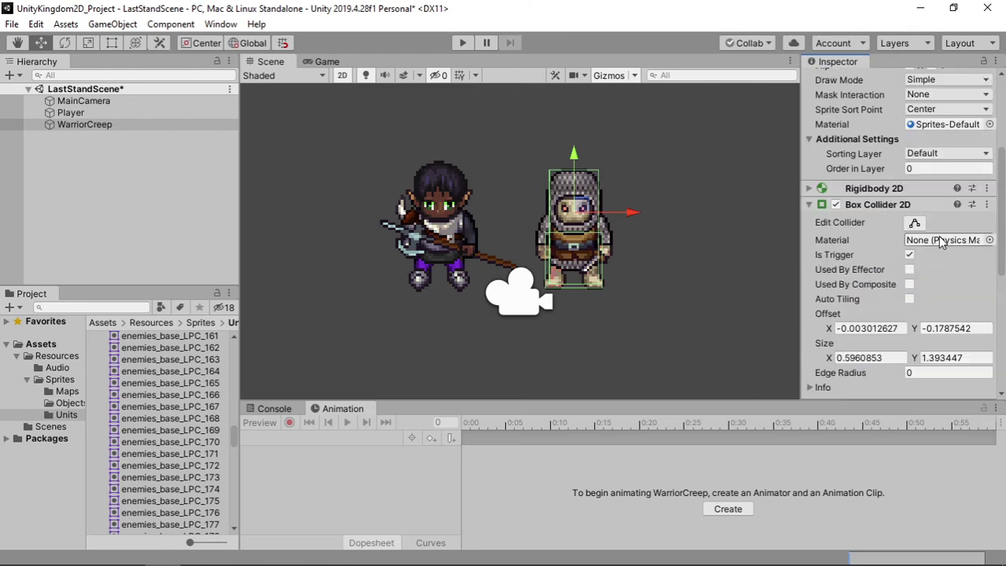
left_click(986, 188)
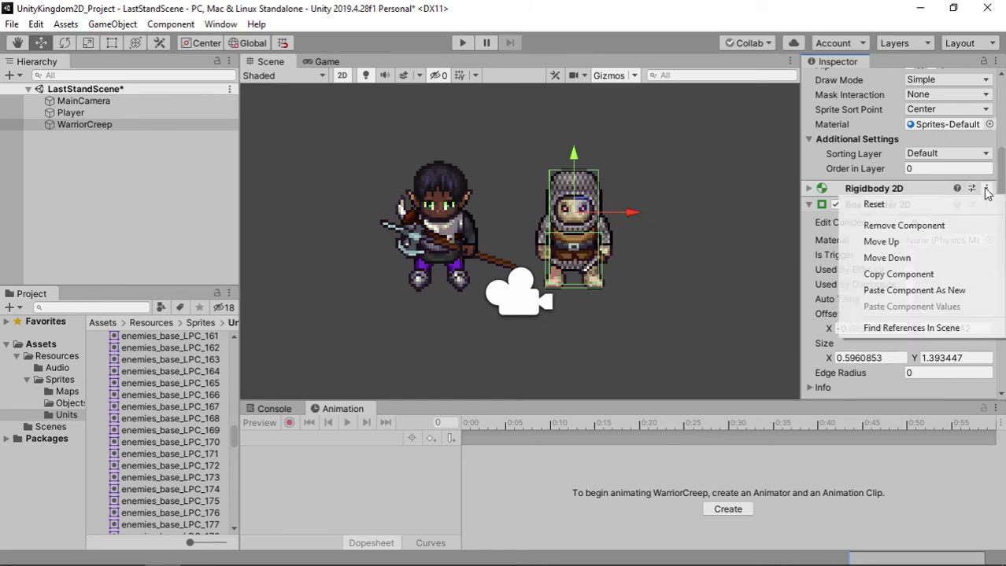
left_click(927, 242)
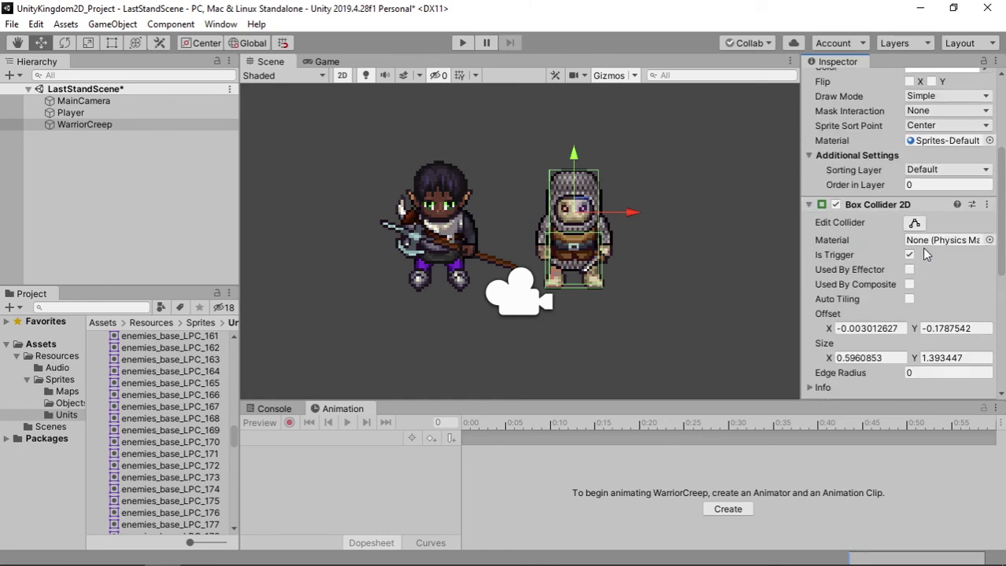
scroll(926, 251, "up", 5)
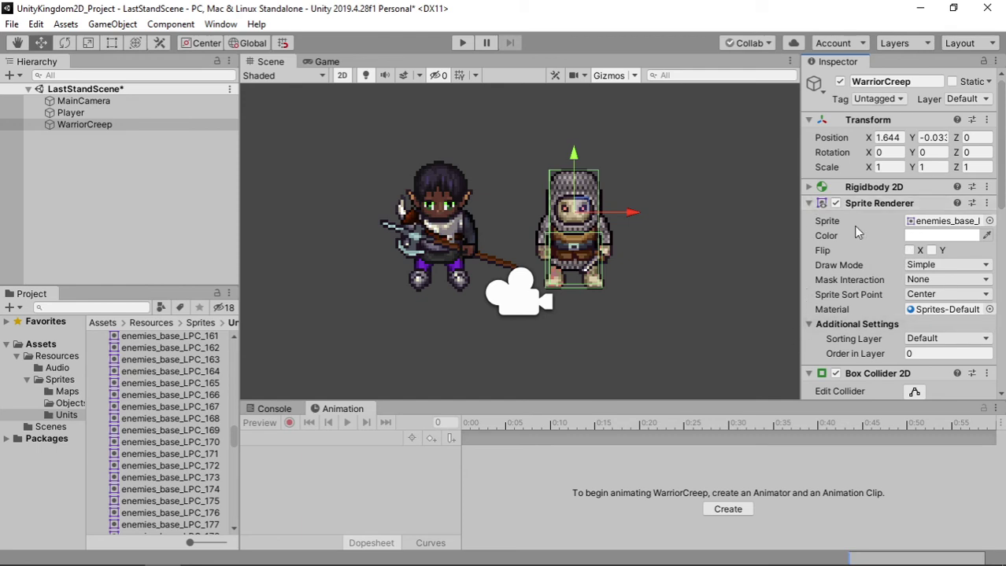
- Move the WarriorCreep's trigger Box Collider 2D below its non-trigger Box Collider 2D
scroll(856, 219, "down", 3)
left_click(989, 241)
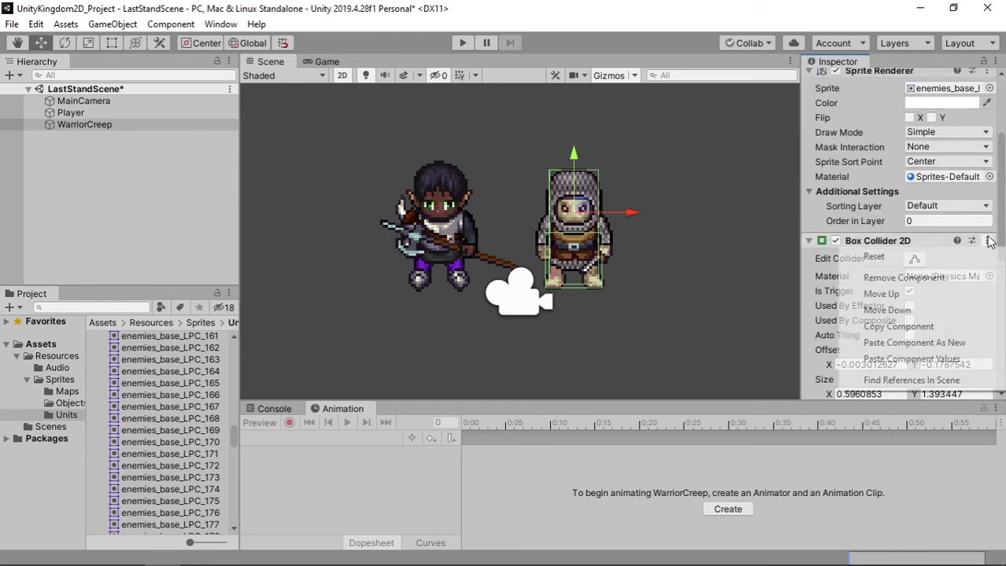
left_click(873, 310)
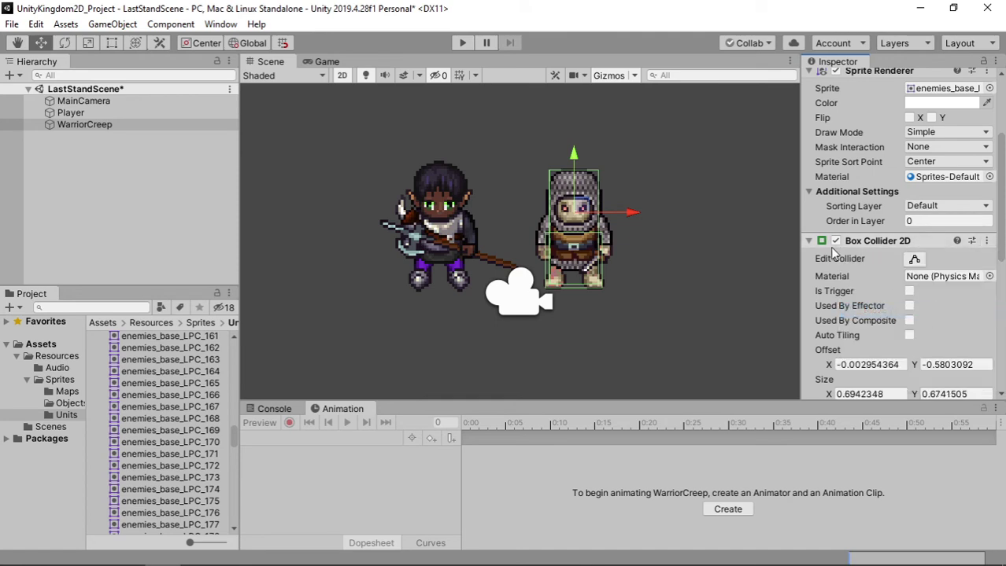
- Set the gravity scale of the WarriorCreep's Rigidbody 2D to 0 and freeze its rotation on Z
scroll(833, 251, "up", 3)
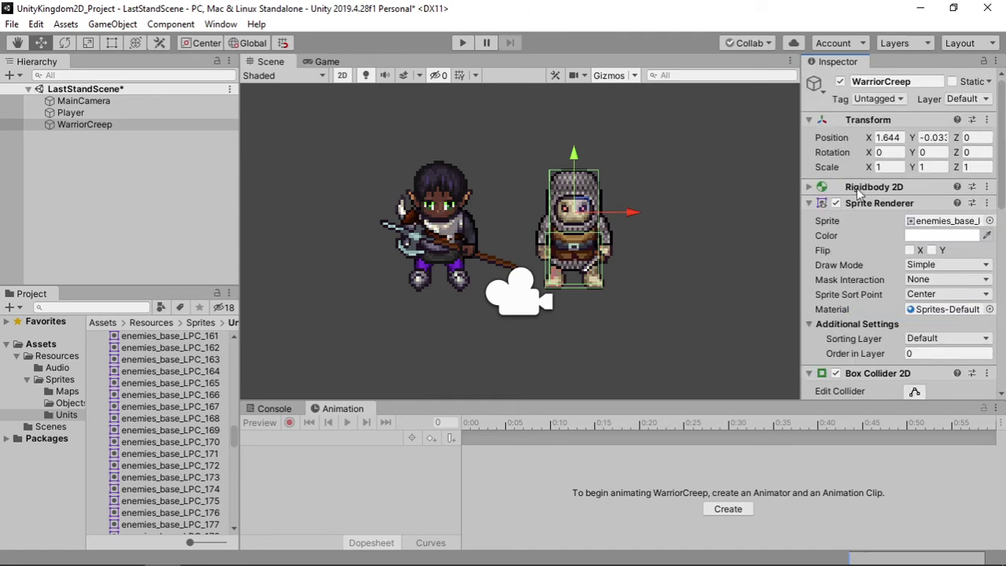
left_click(811, 188)
left_click(911, 308)
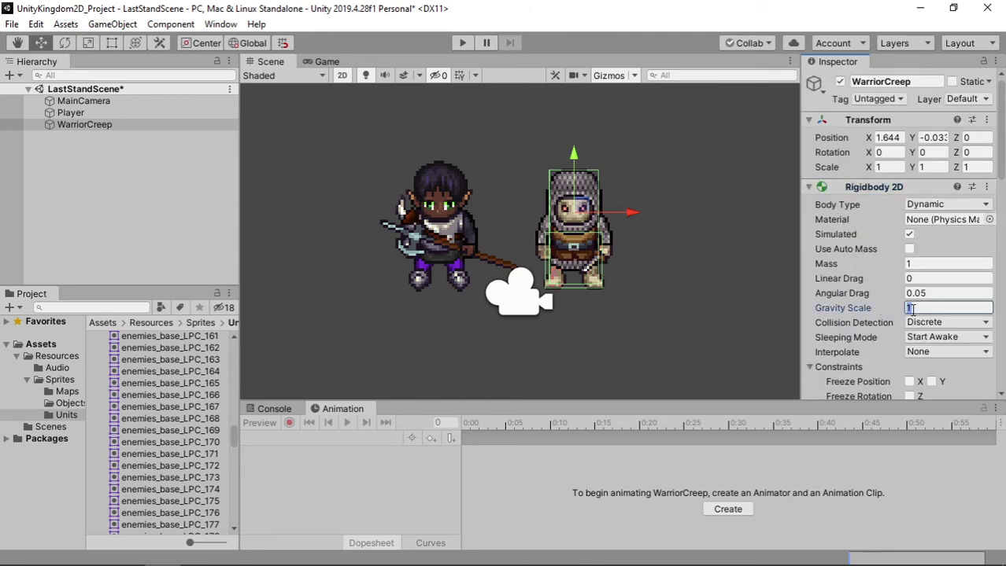
type("0")
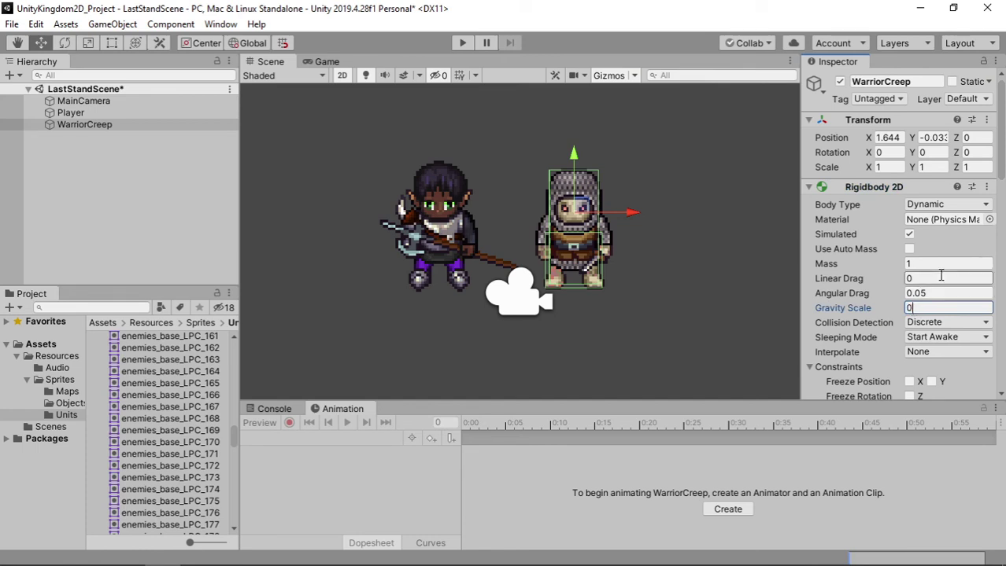
scroll(940, 277, "down", 3)
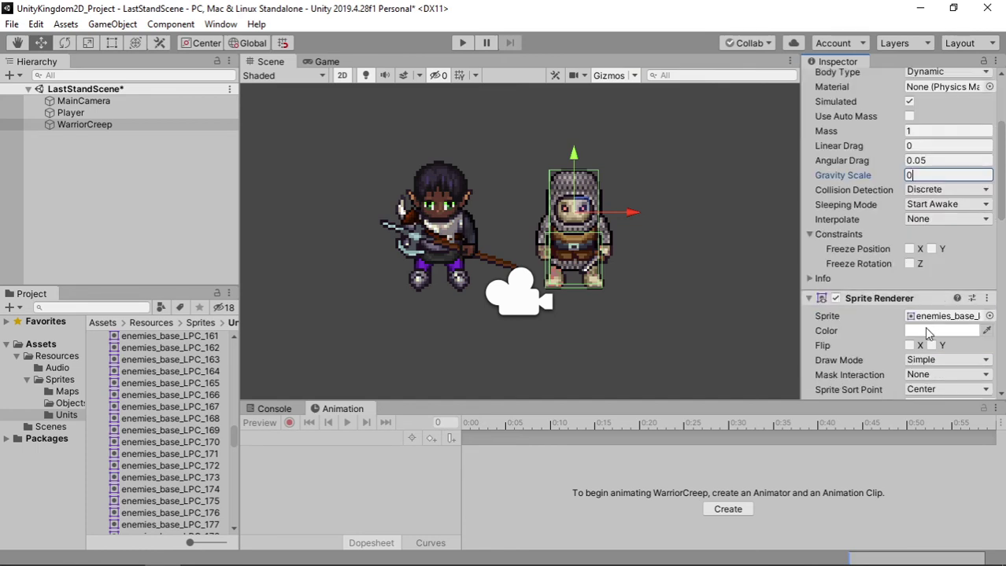
left_click(910, 265)
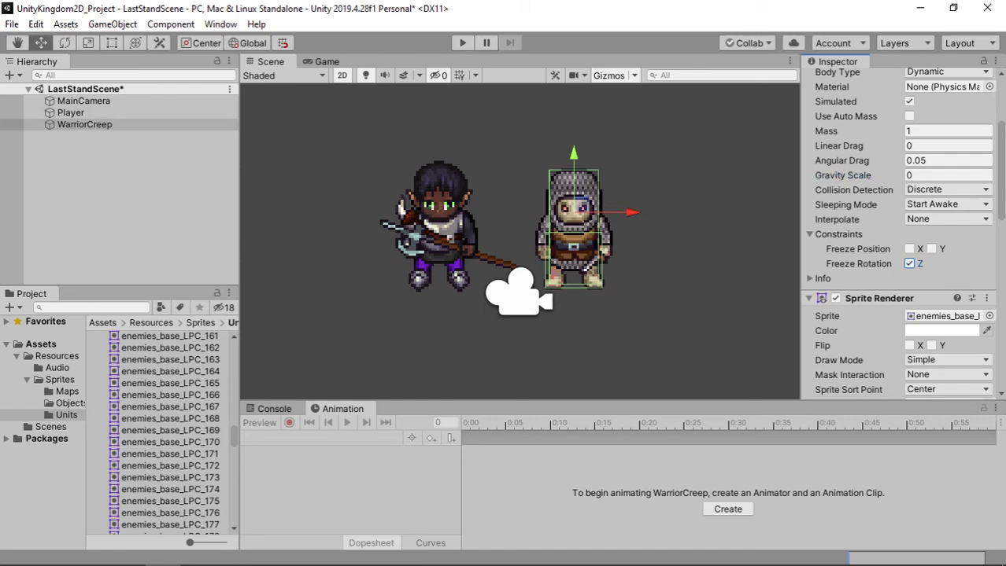
- Play the scene, push the WarriorCreep and the Player against each other in the Scene view, and stop playing
left_click(463, 43)
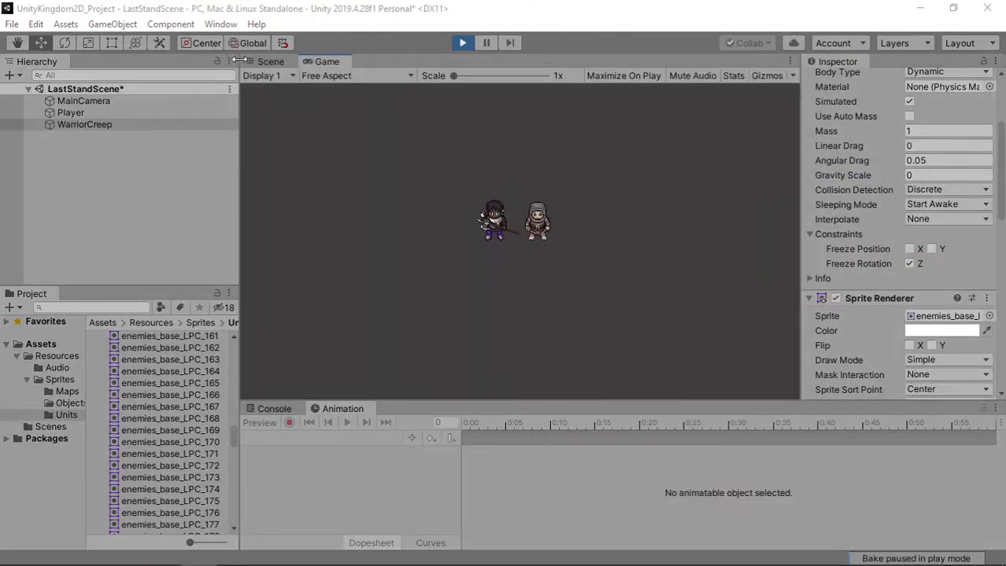
left_click(265, 61)
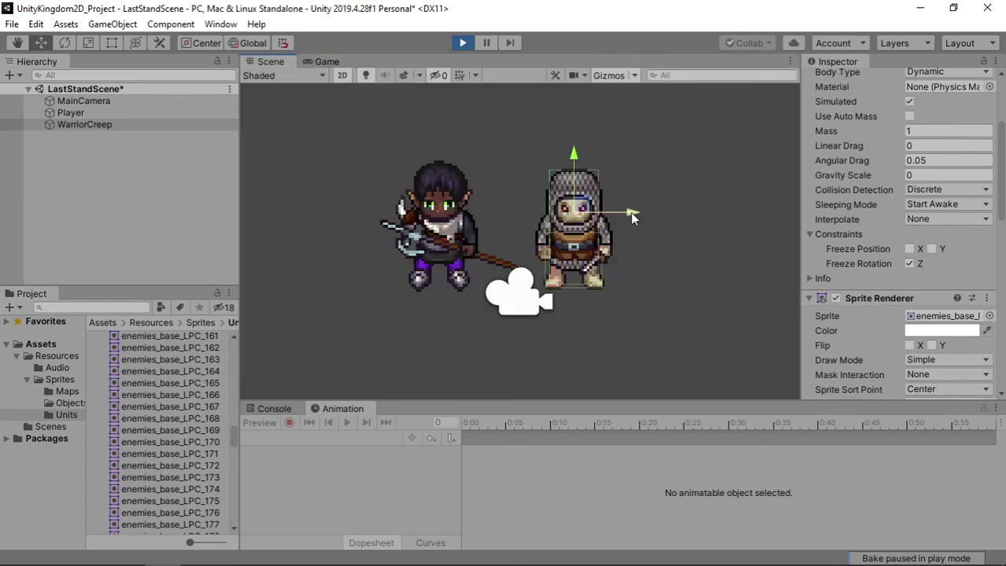
left_click_drag(630, 213, 555, 167)
left_click(197, 112)
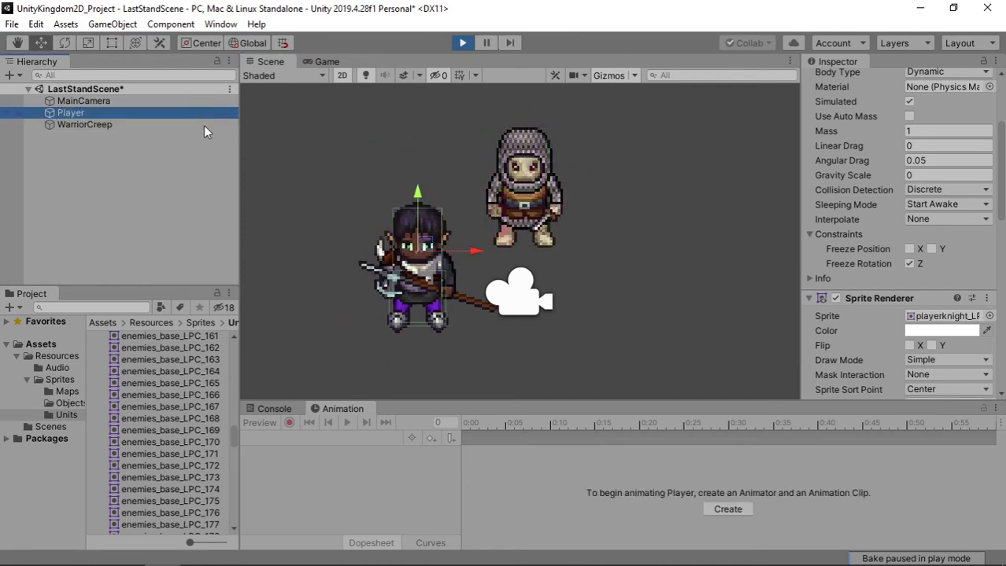
left_click_drag(425, 244, 443, 207)
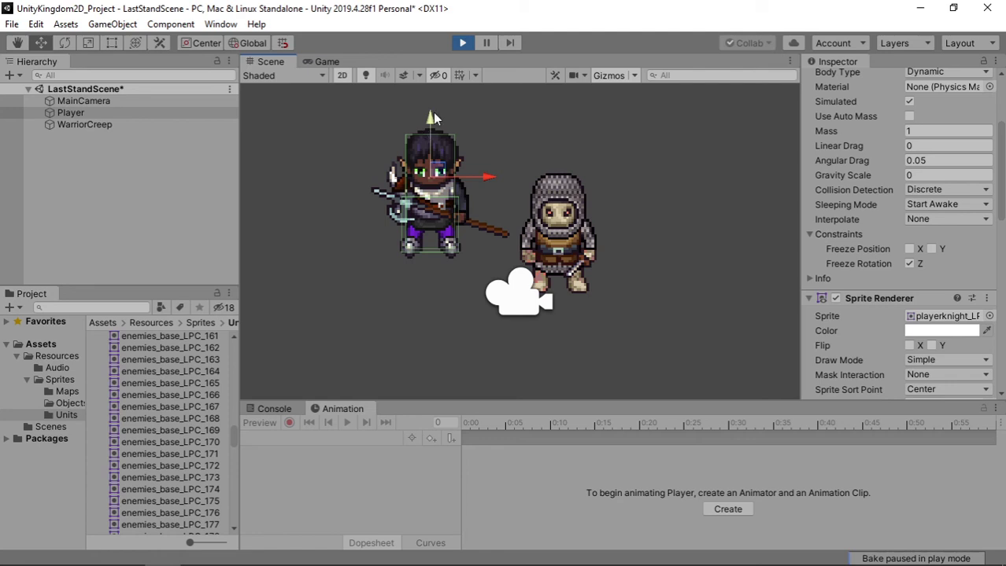
left_click(462, 44)
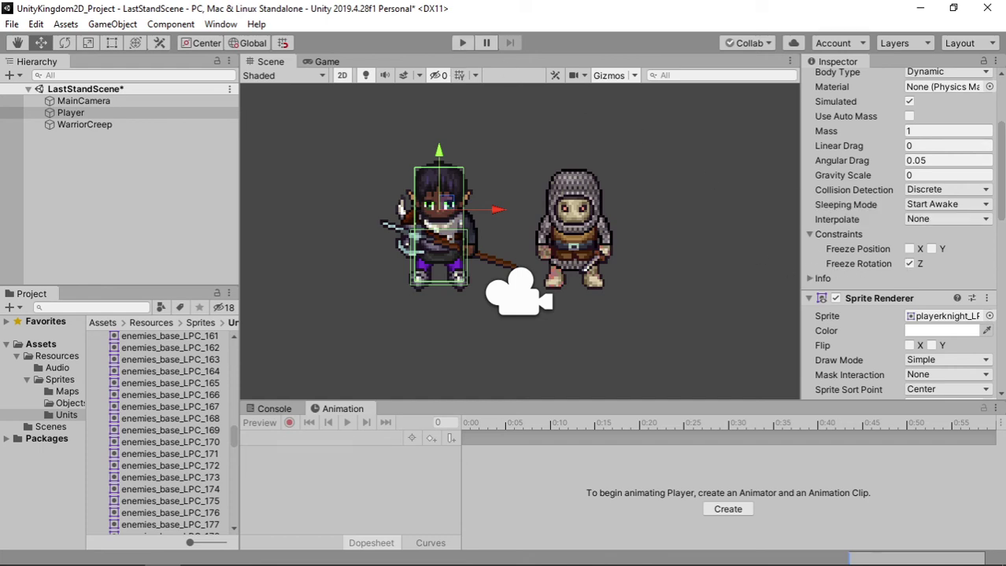
- Move the Player slightly down and left in the Scene view, and the WarriorCreep slightly up and left
key("alt+Tab")
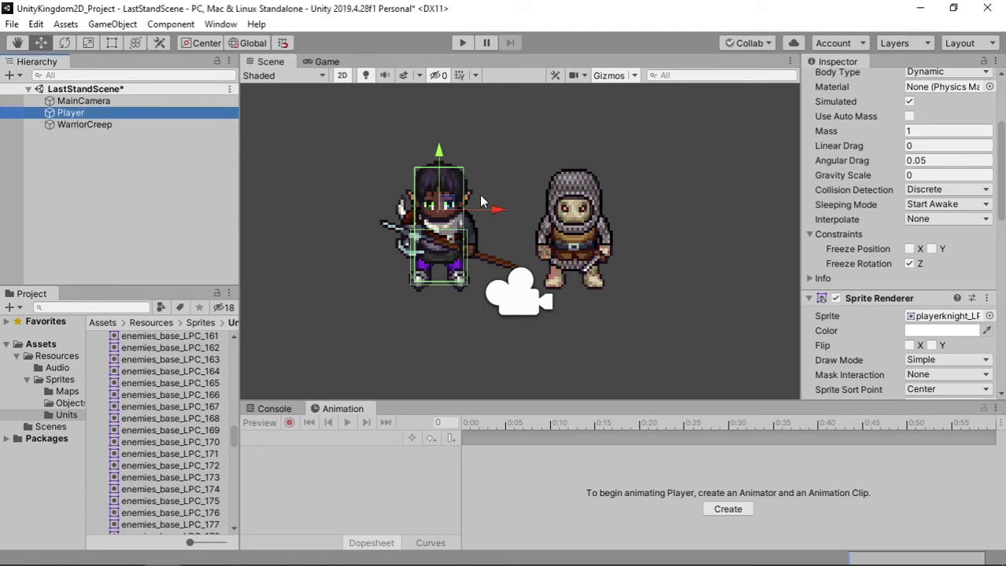
left_click_drag(445, 203, 423, 246)
left_click(124, 123)
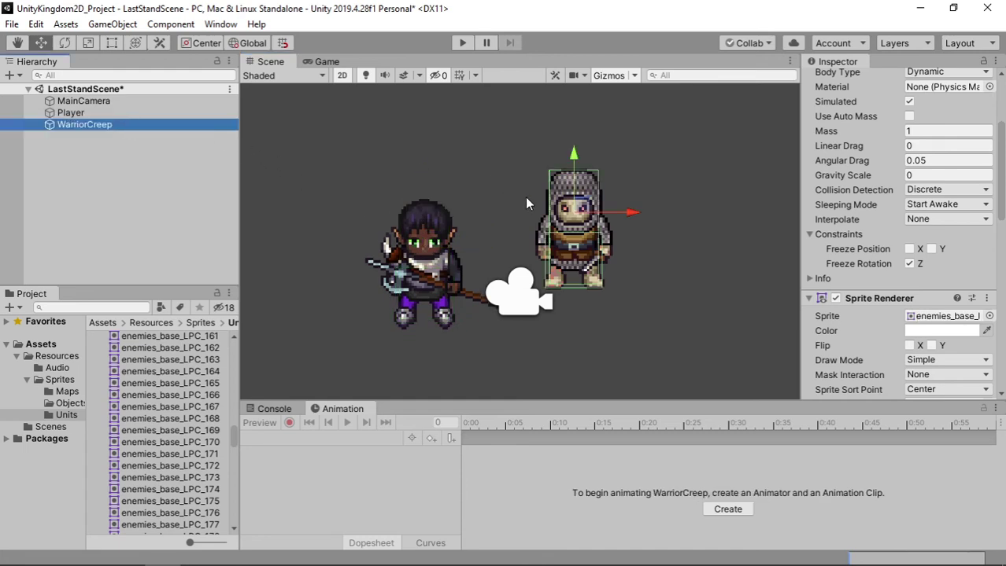
left_click_drag(571, 210, 564, 189)
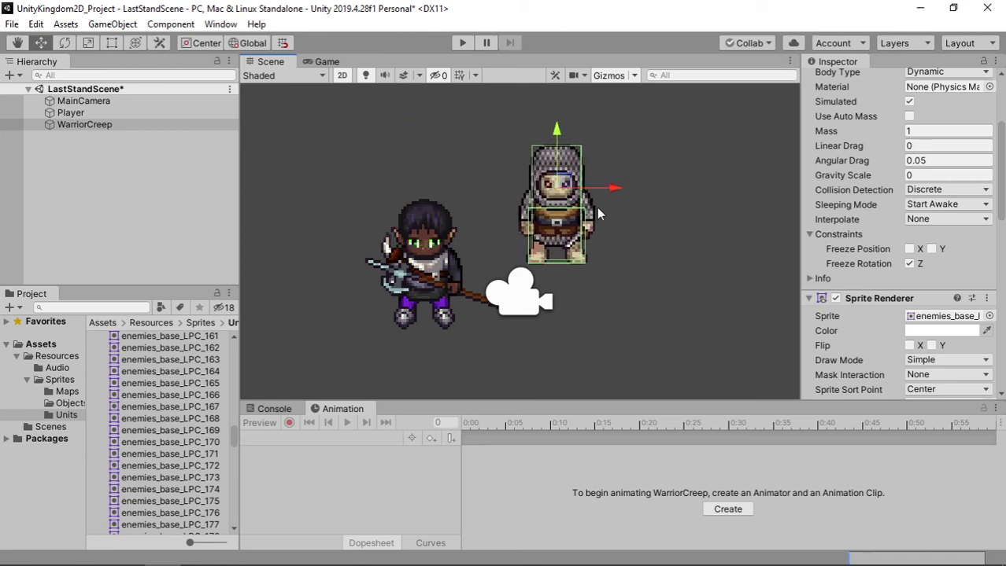
- Set the Transparency Sort Mode to Custom Axis in the Graphics section of the Project Settings
left_click(37, 24)
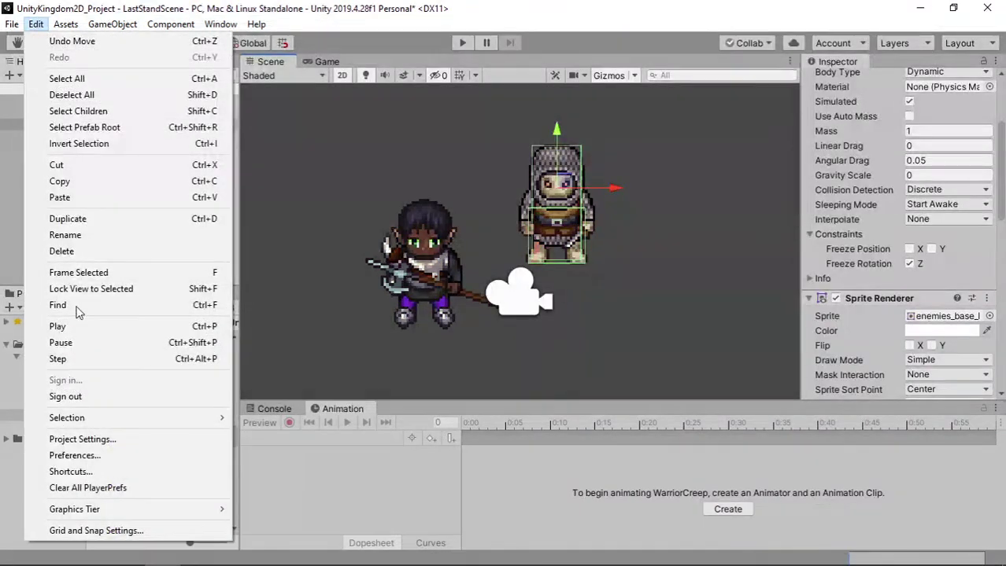
left_click(84, 439)
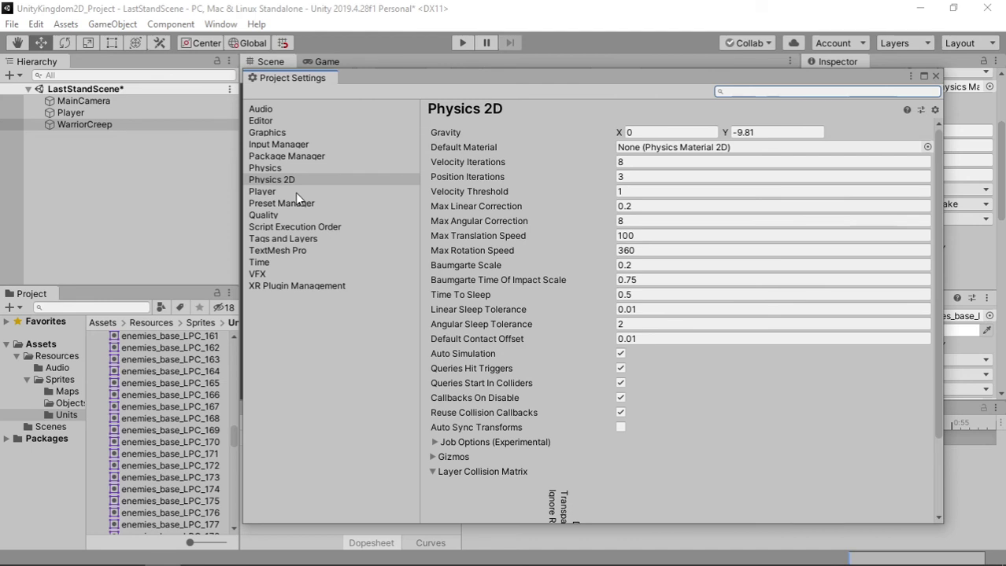
left_click(283, 138)
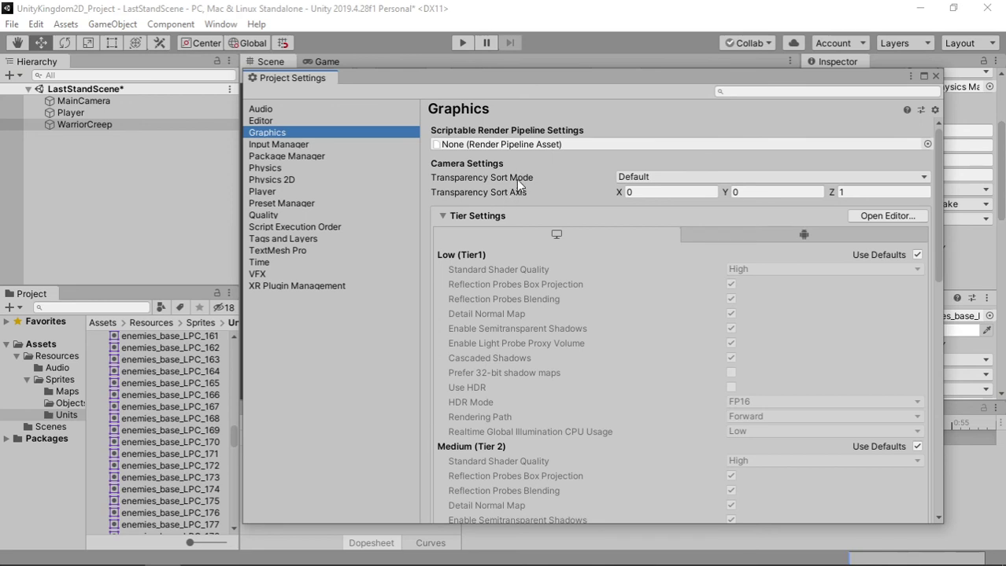
left_click(847, 196)
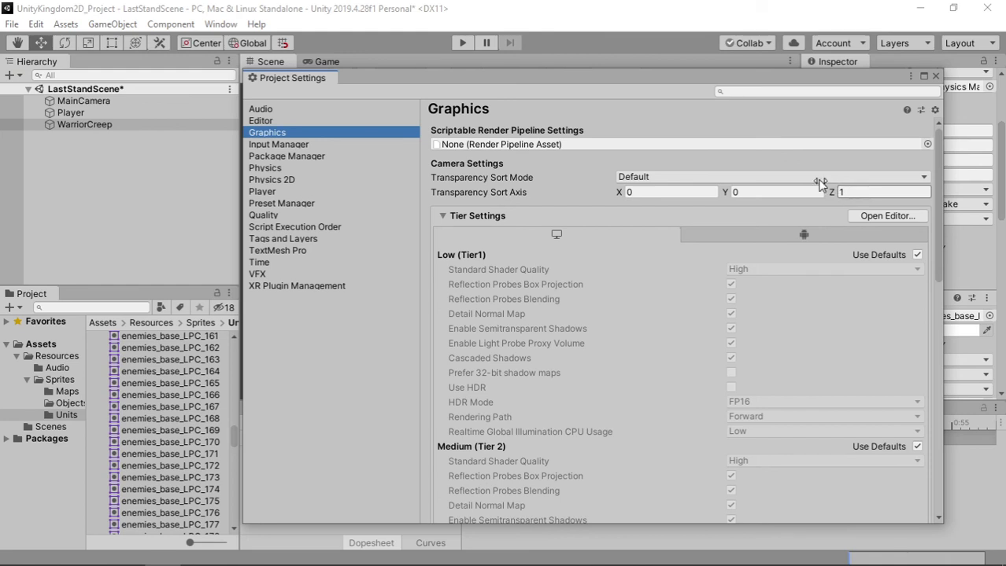
left_click(855, 191)
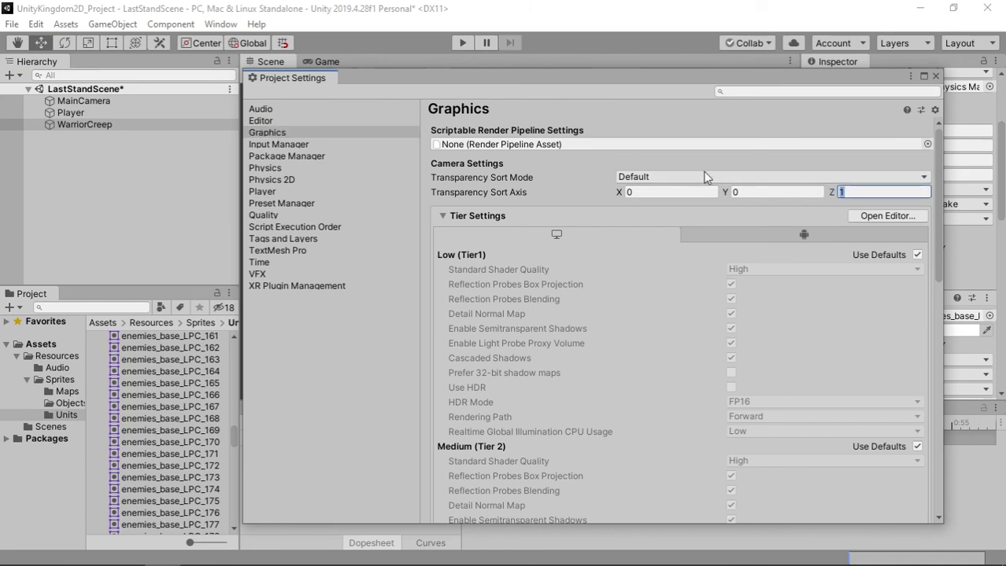
left_click(671, 177)
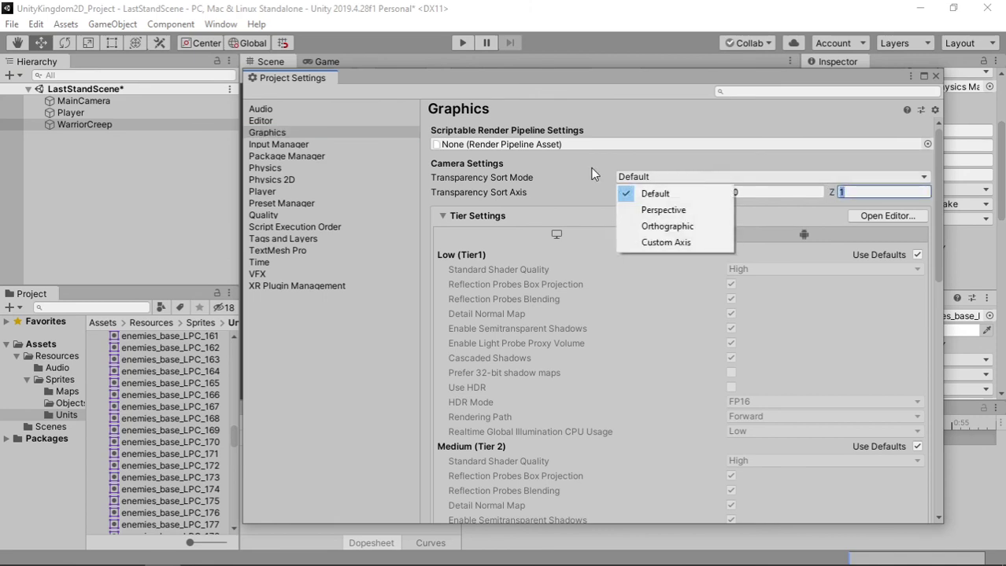
left_click(657, 246)
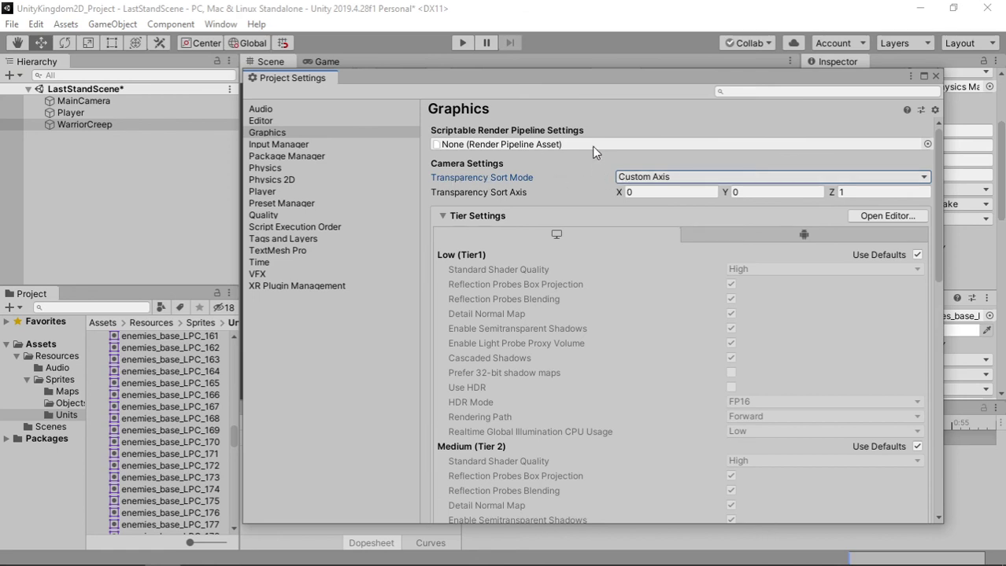
- Set the Transparency Sort Axis to Y 1 and Z 0, and close the Project Settings
left_click(851, 192)
double_click(851, 192)
type("0")
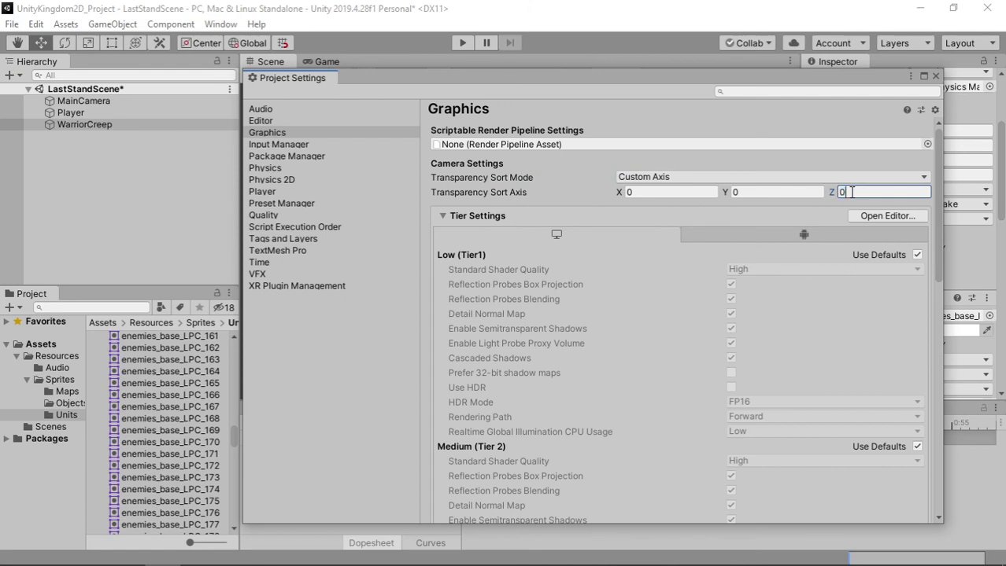
left_click(806, 192)
type("1")
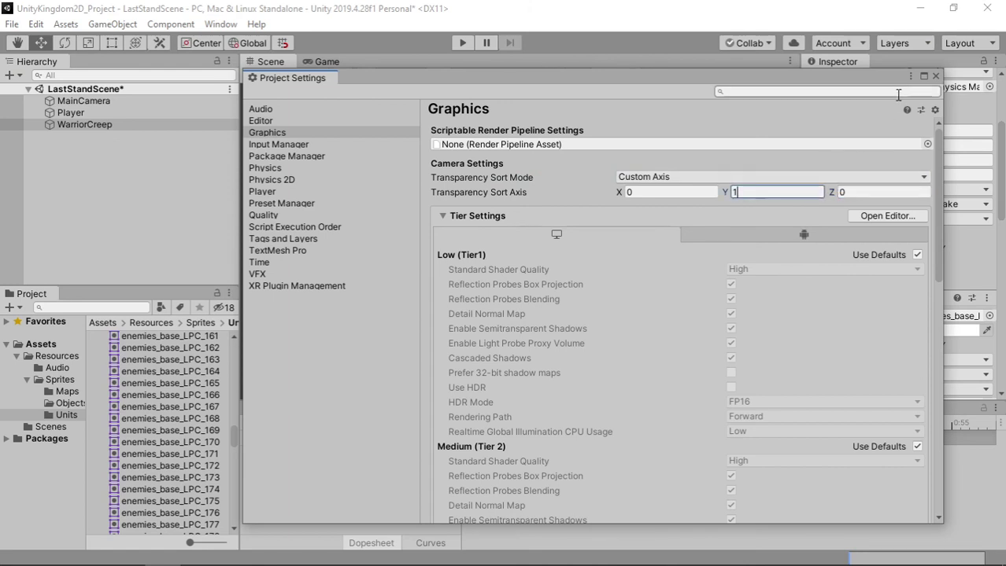
left_click(935, 76)
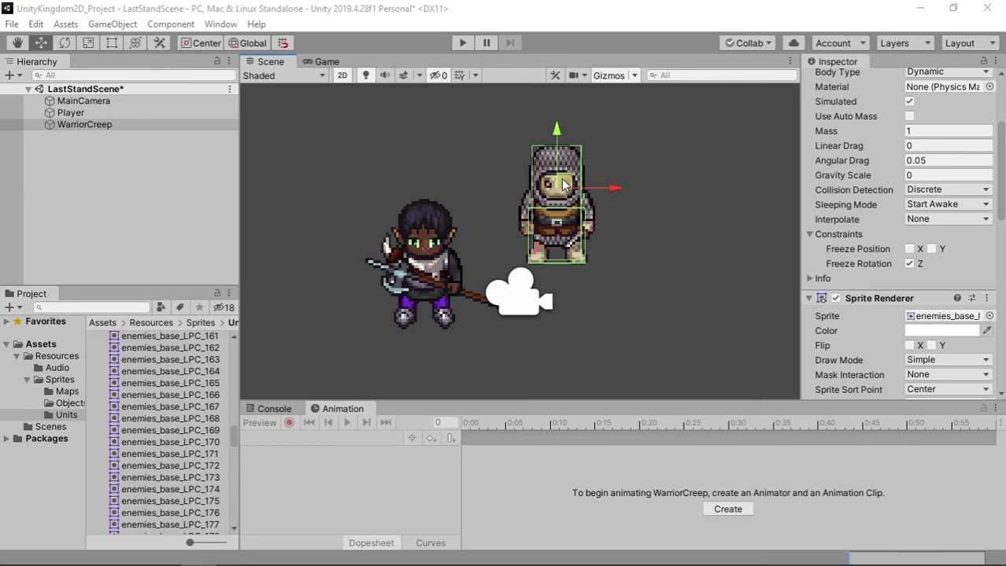
- Move the WarriorCreep right and slightly down in the Scene view, and move the Player up roughly level with it
left_click_drag(563, 184, 635, 213)
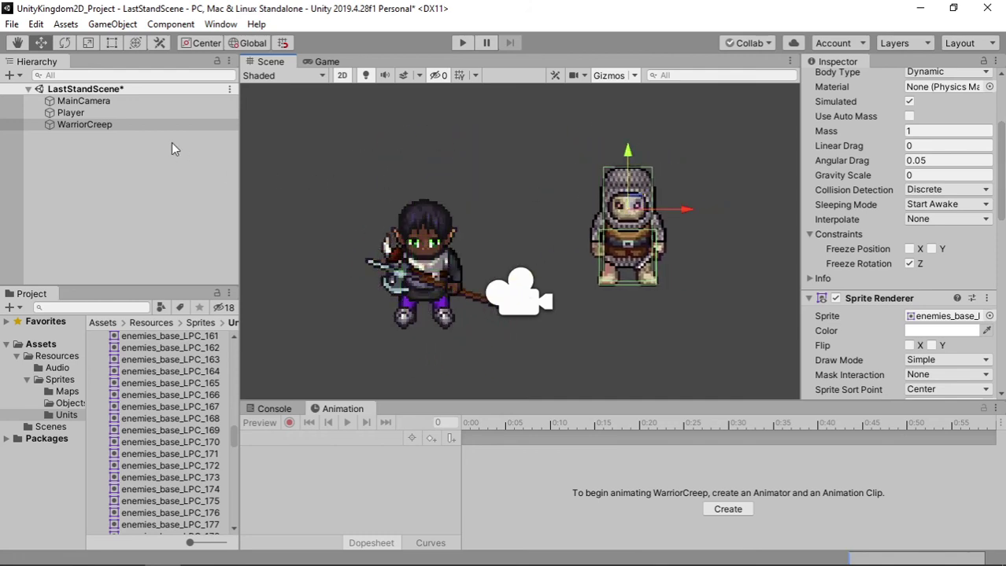
left_click(144, 114)
left_click_drag(418, 246, 425, 218)
- Reset the Player's Transform to its default position
scroll(473, 236, "down", 4)
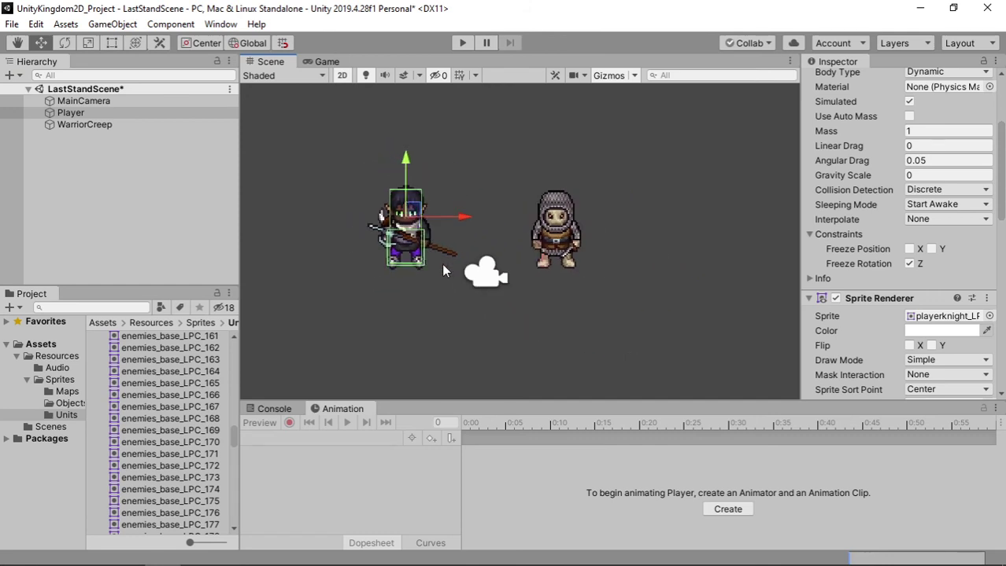
middle_click_drag(627, 177, 618, 229)
scroll(949, 221, "up", 4)
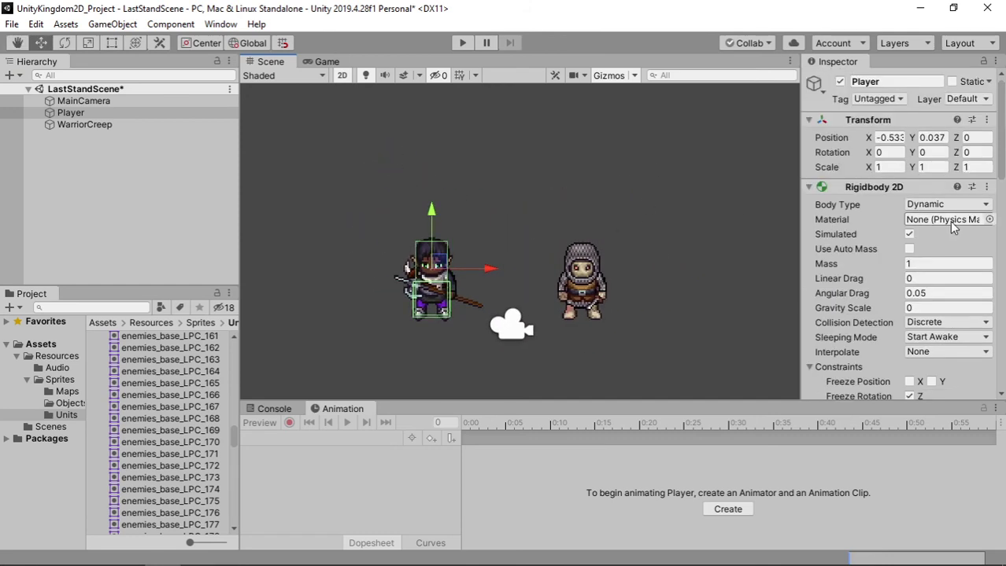
left_click(986, 120)
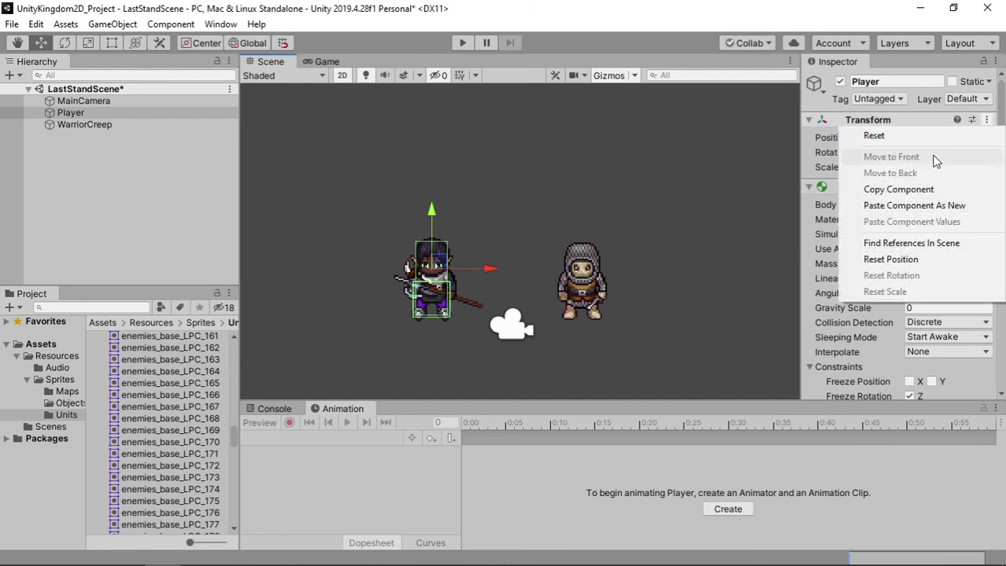
left_click(873, 136)
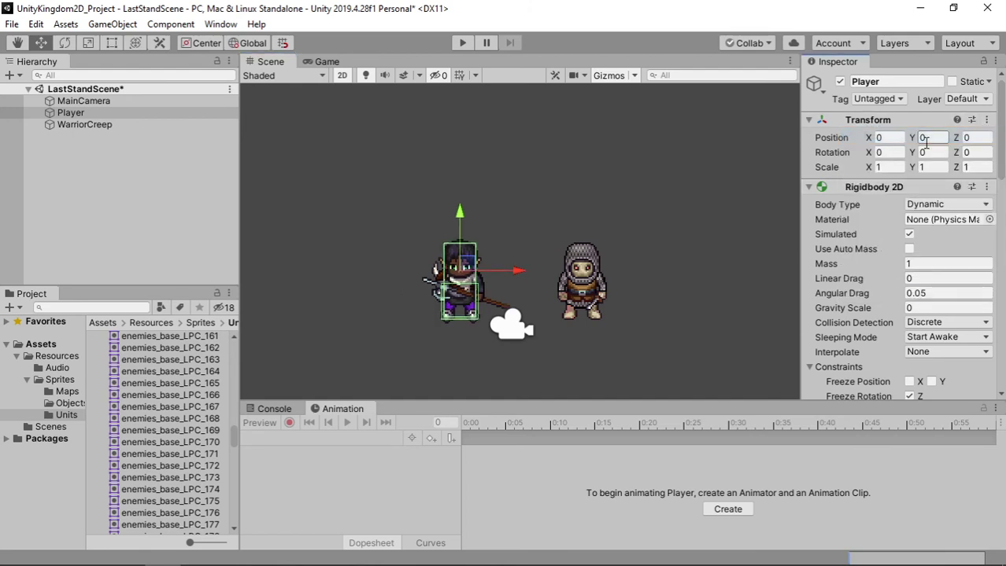
- Set the WarriorCreep's Y position to 0 and shift it left towards the Player to about X 1.83
left_click(88, 124)
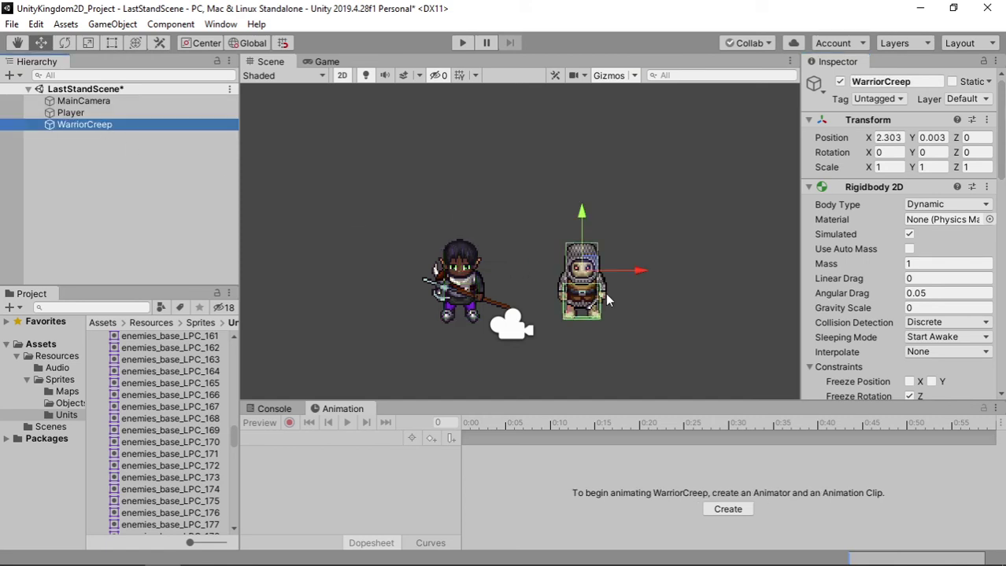
left_click(932, 138)
type("0")
key("Tab")
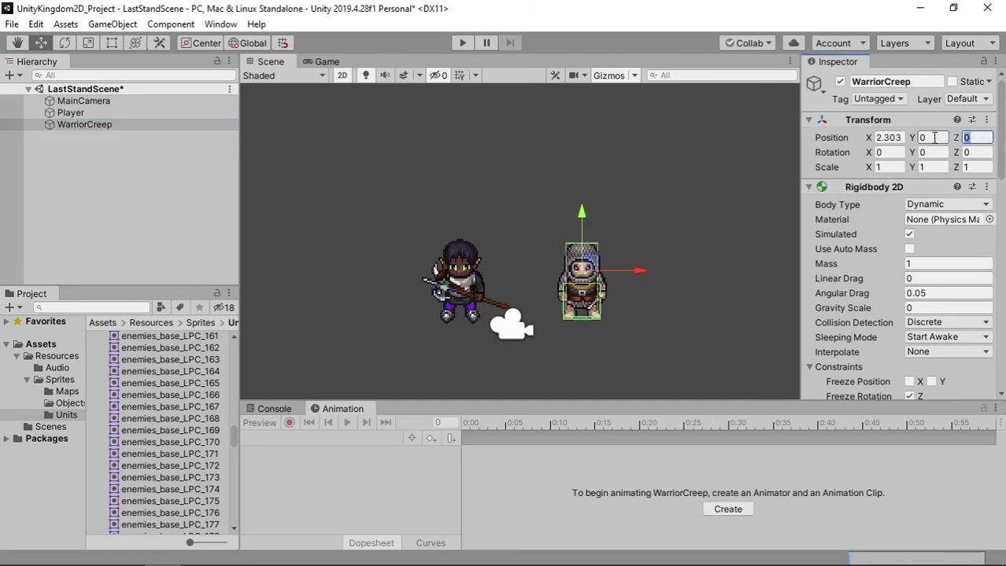
left_click_drag(625, 273, 599, 273)
- Duplicate the WarriorCreep four times
middle_click_drag(670, 258, 673, 179)
scroll(662, 251, "down", 2)
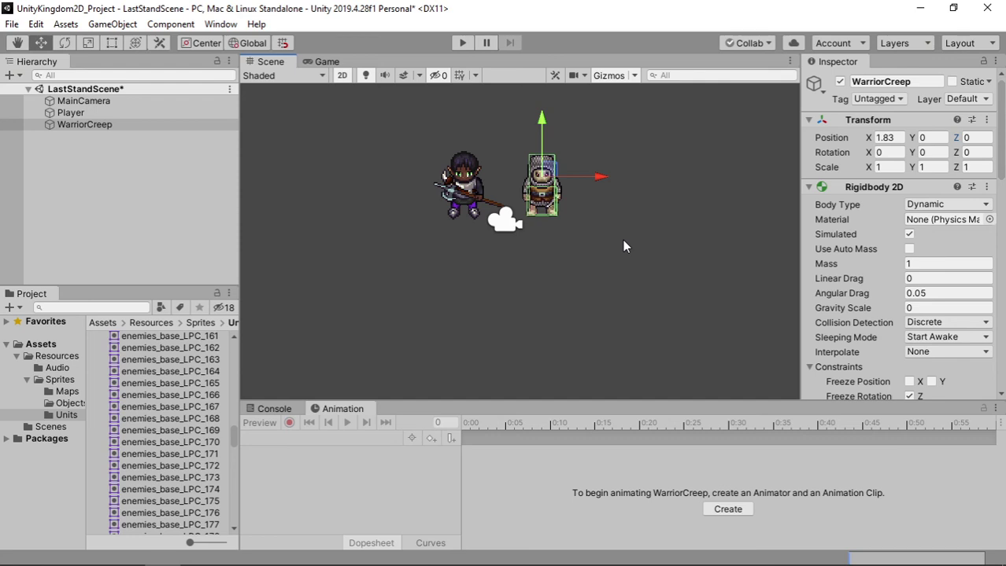
left_click(118, 130)
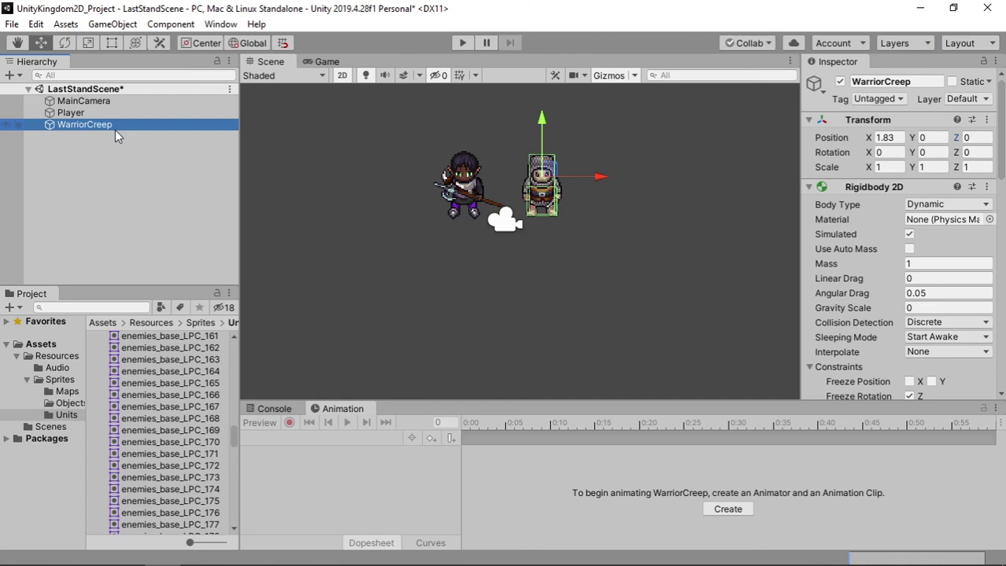
key("ctrl+d")
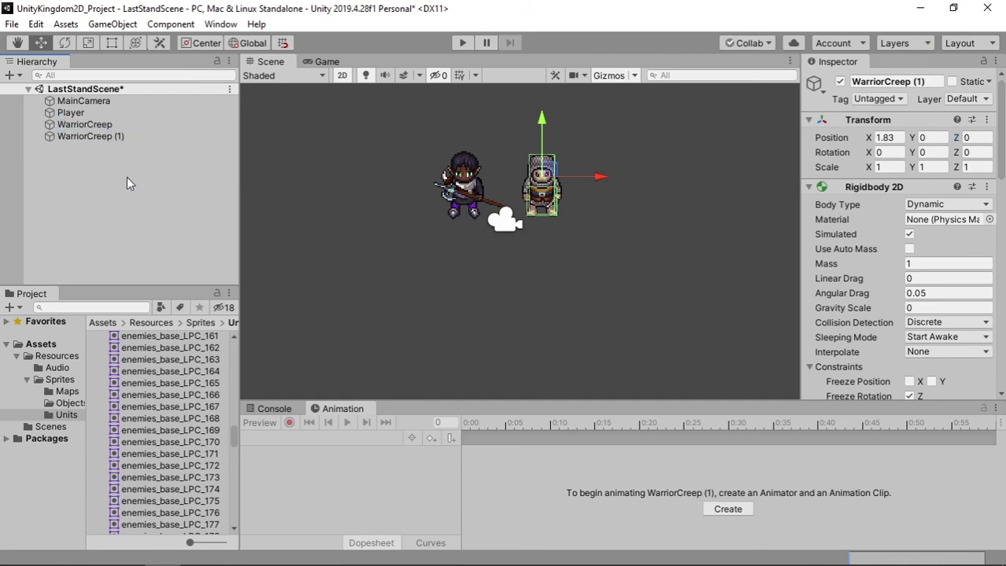
key("ctrl+d")
key("ctrl+d")
key("ctrl+d")
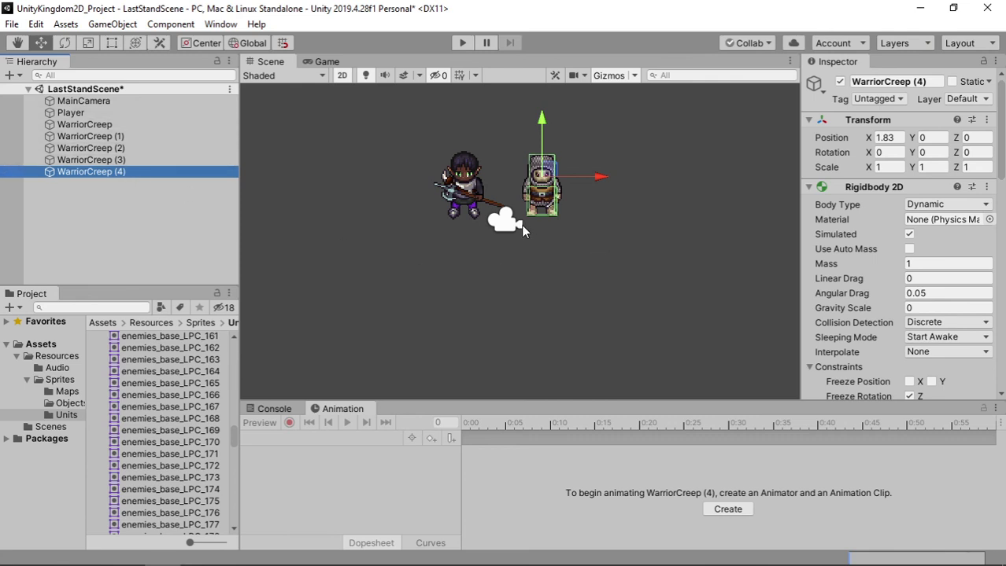
- Move the Player down to about X 0.92, Y -3.46, and WarriorCreep (1) left to about X -0.24
left_click(138, 137)
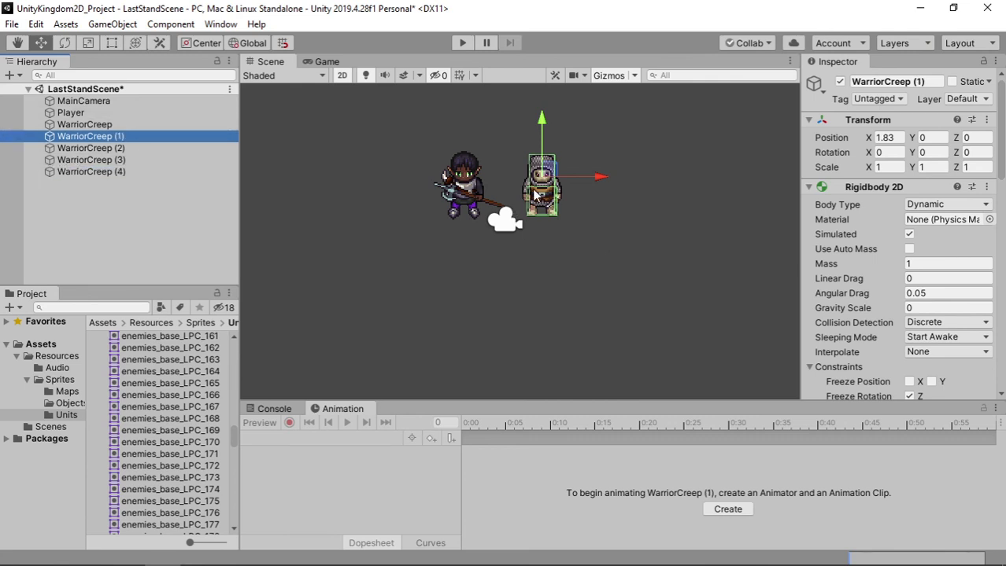
left_click(114, 112)
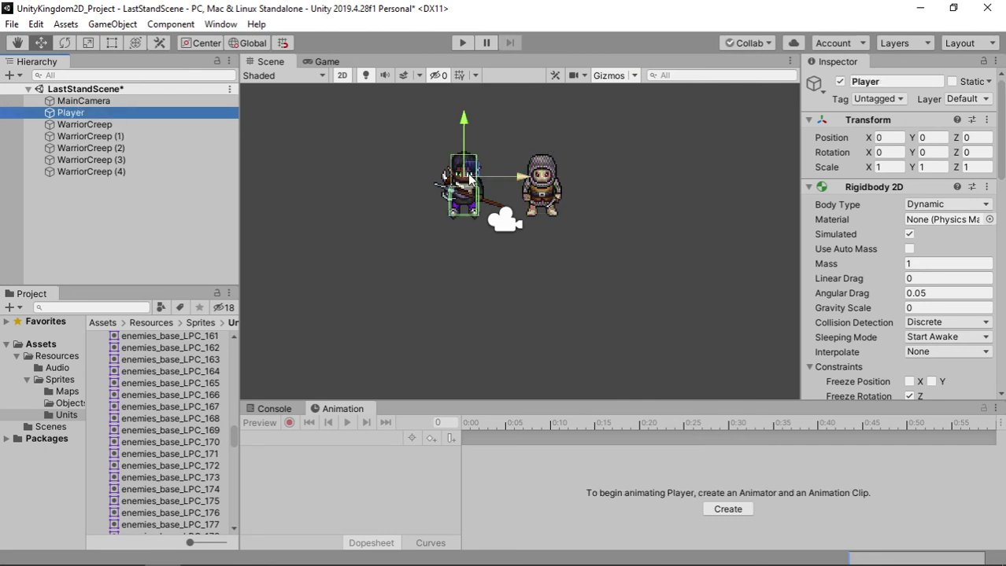
left_click_drag(470, 164, 510, 315)
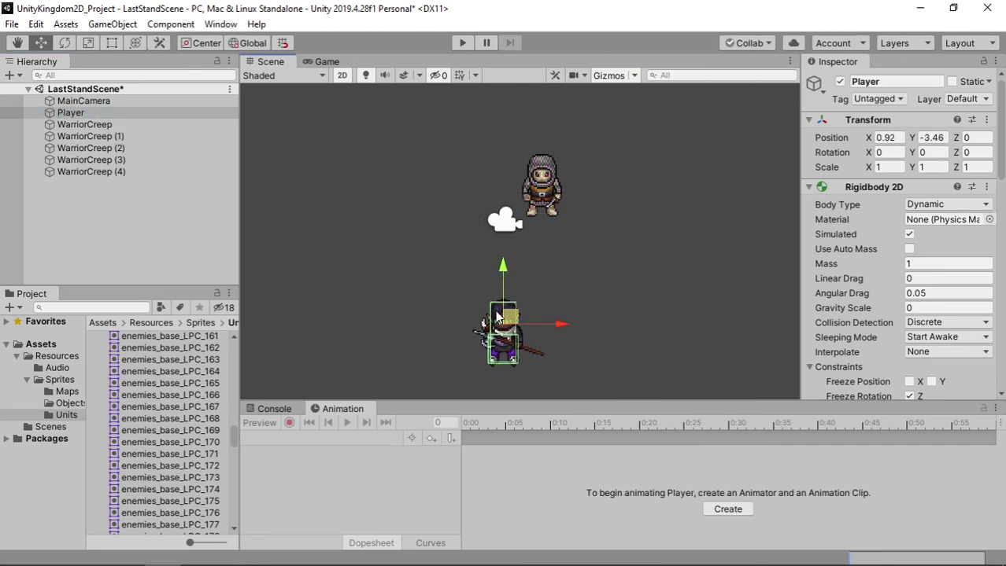
left_click(130, 139)
left_click_drag(596, 180, 509, 176)
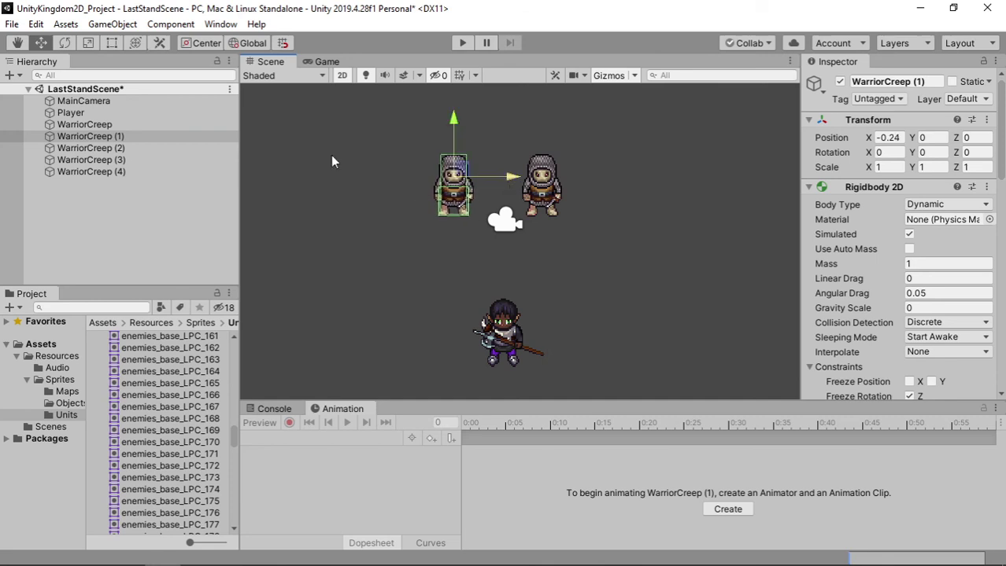
- Move WarriorCreep (2), (3) and (4) together to about X 0.89, Y -1.74, between the upper creeps and the Player
left_click(119, 150)
left_click_drag(542, 119, 541, 203)
key("ctrl+z")
left_click(162, 171, "shift")
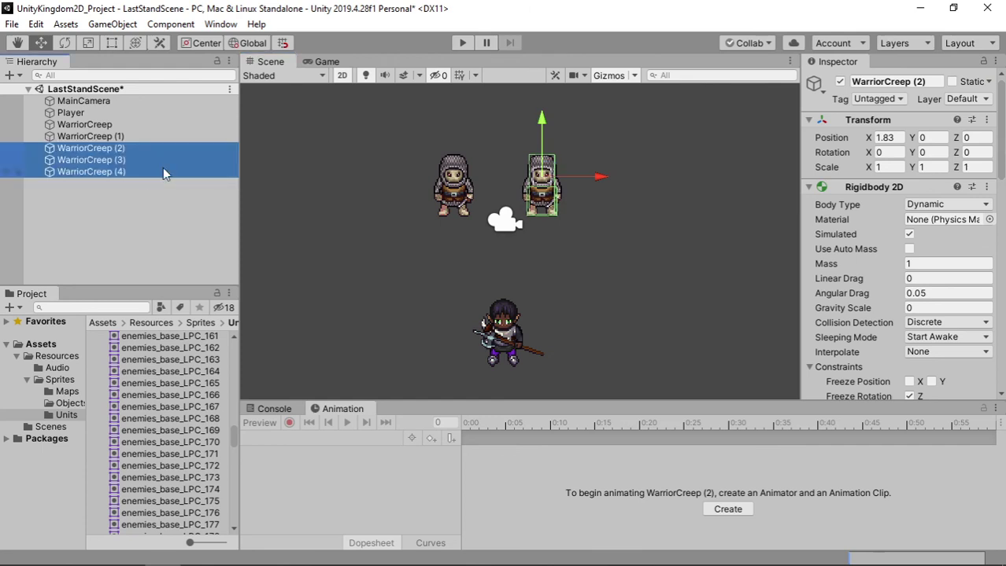
left_click_drag(542, 120, 542, 193)
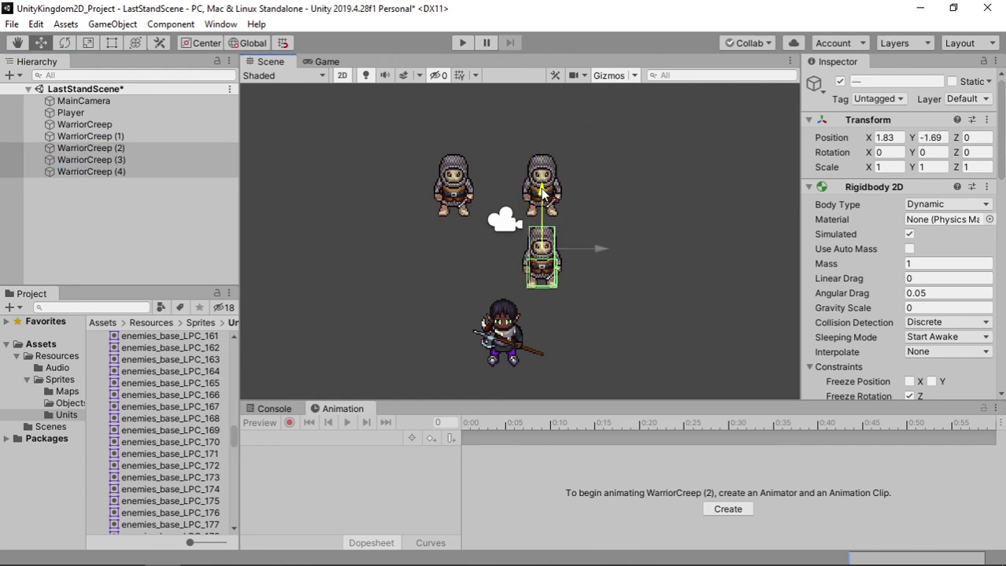
left_click_drag(582, 253, 542, 254)
left_click_drag(502, 189, 502, 191)
- Spread out the second row by moving WarriorCreep (3) left to about X -1.37 and WarriorCreep (4) right to about X 2.99
left_click(89, 160)
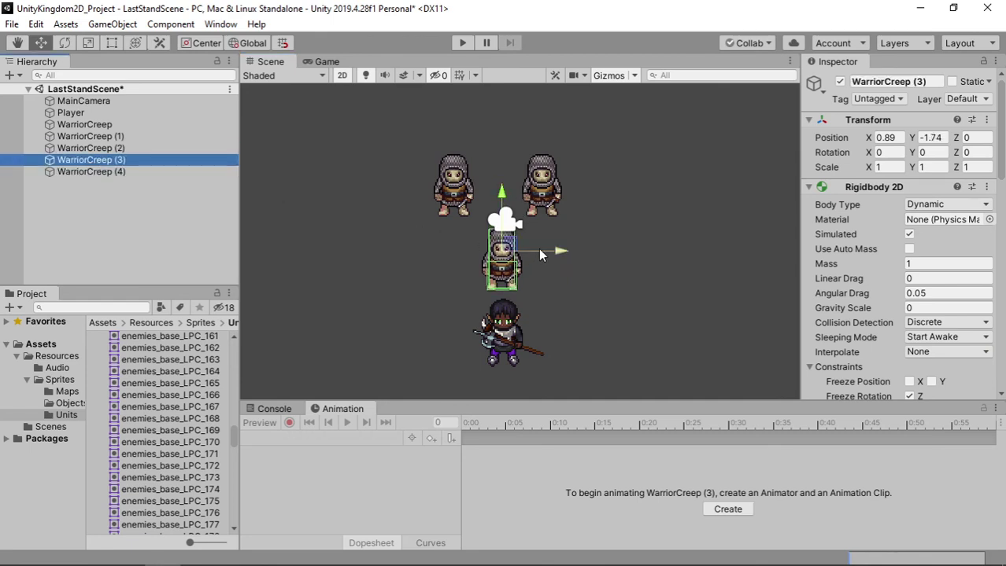
left_click_drag(539, 255, 443, 252)
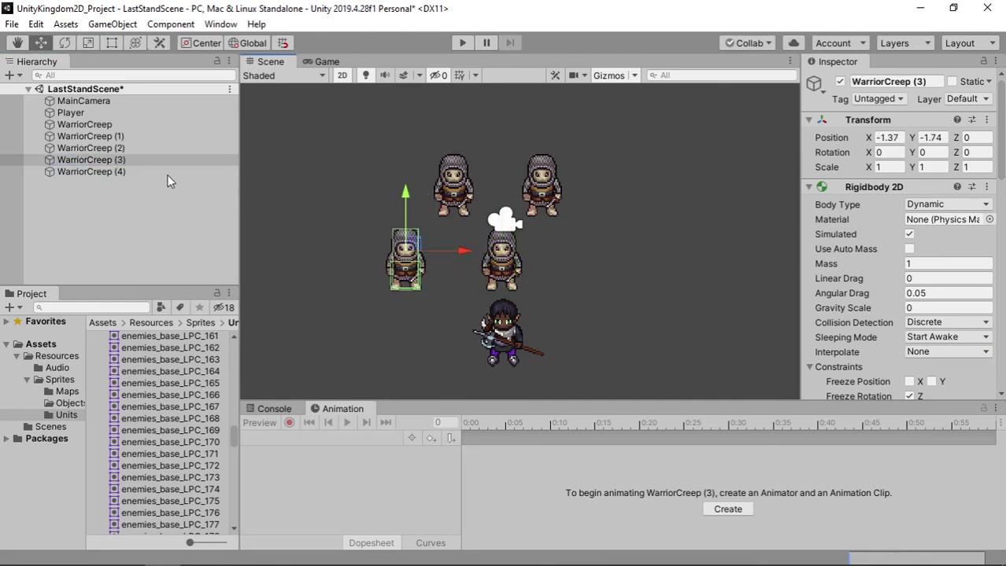
left_click(145, 162)
left_click(145, 171)
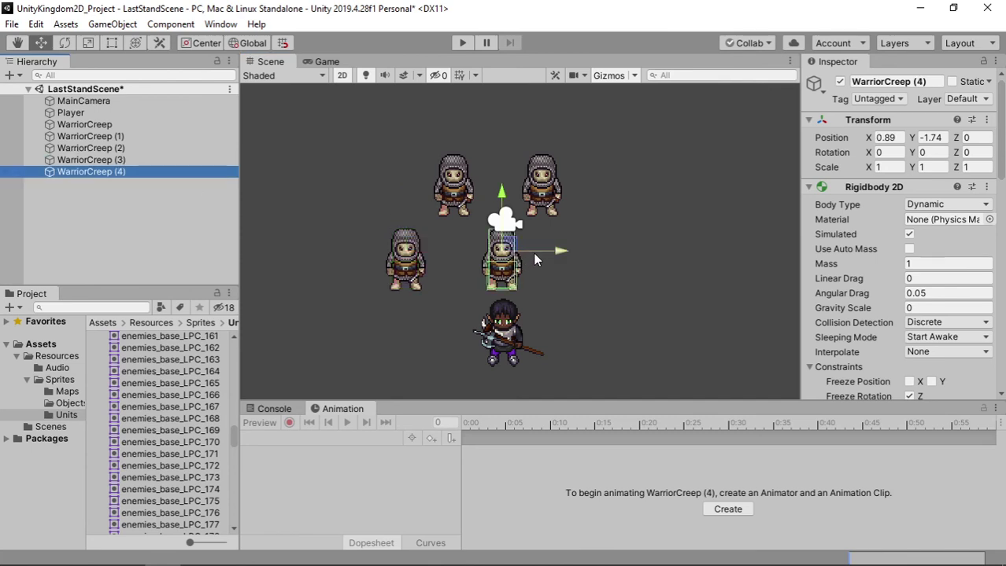
left_click_drag(533, 252, 622, 263)
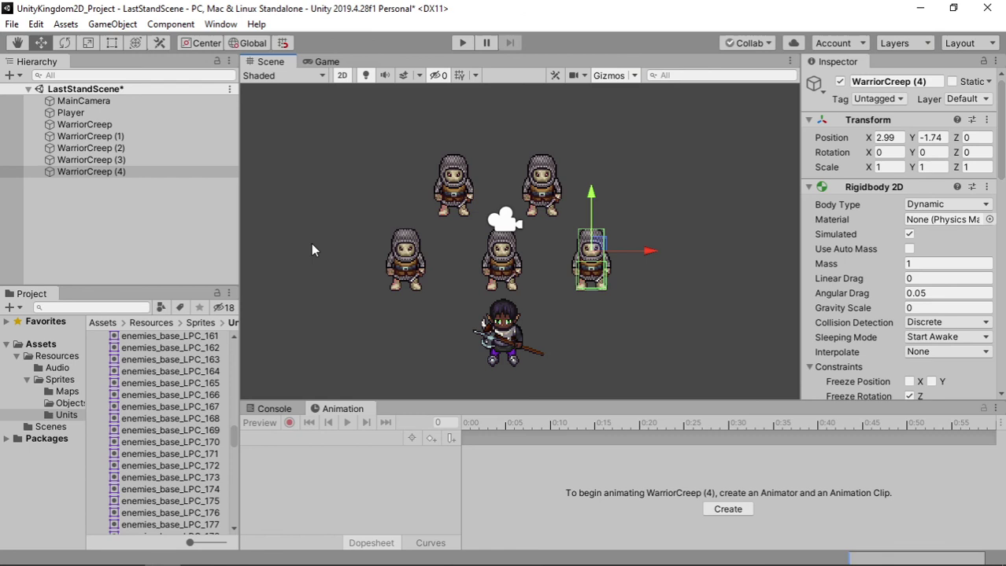
- Move the Player slightly farther down from the creeps, to about Y -3.76
left_click(87, 114)
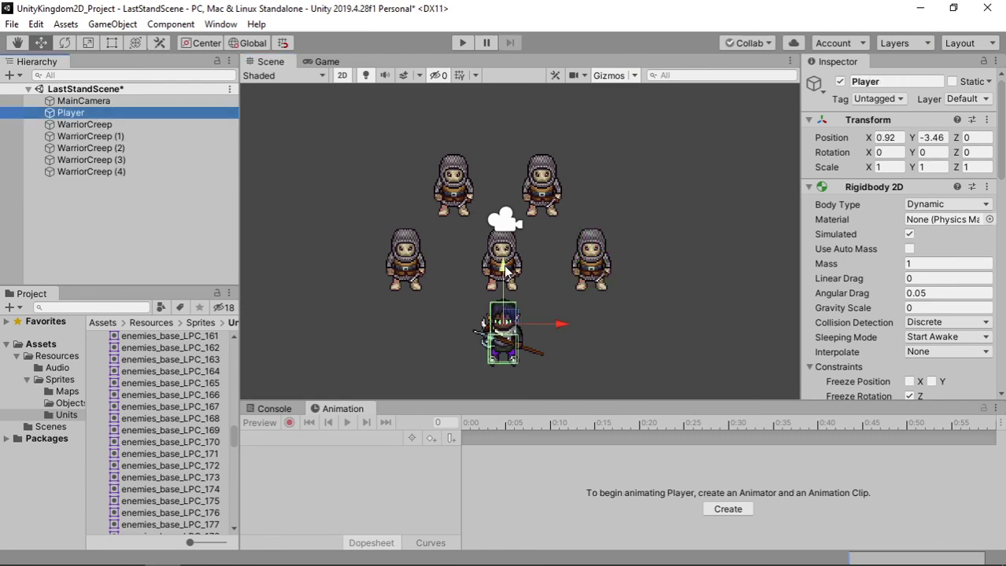
left_click_drag(505, 271, 502, 284)
middle_click_drag(651, 285, 660, 254)
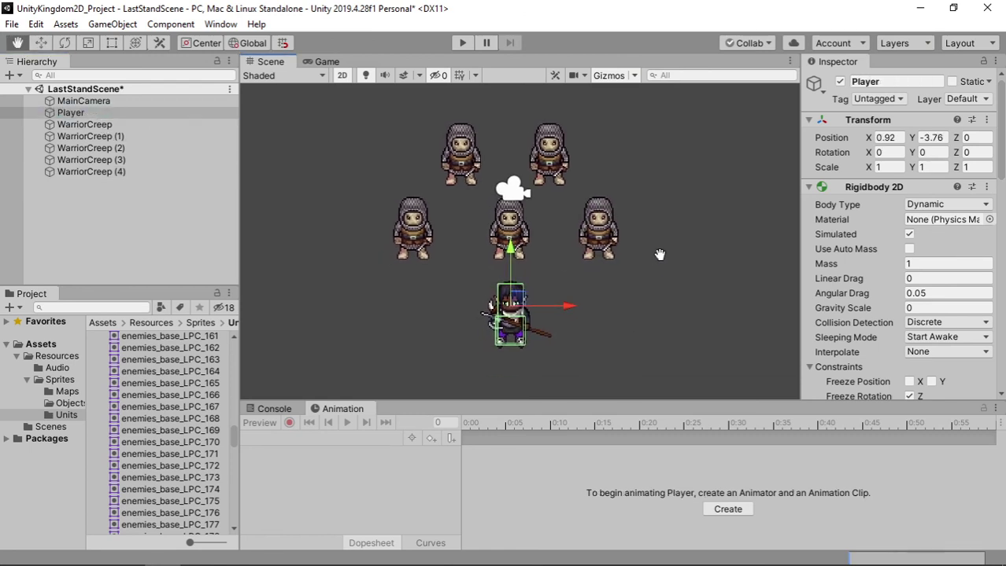
- Rename WarriorCreep (1) as WitchCreep
left_click(128, 137)
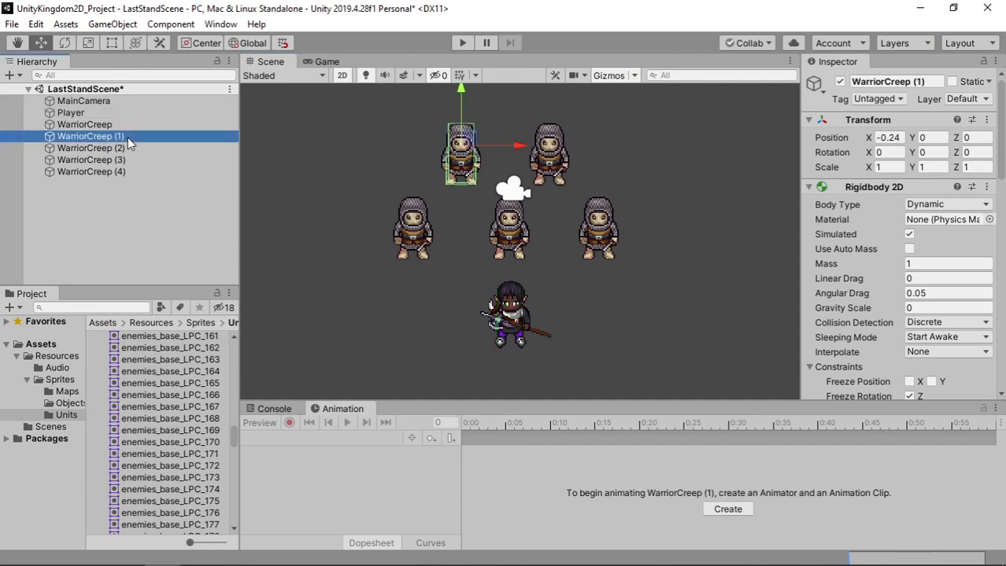
left_click(128, 137)
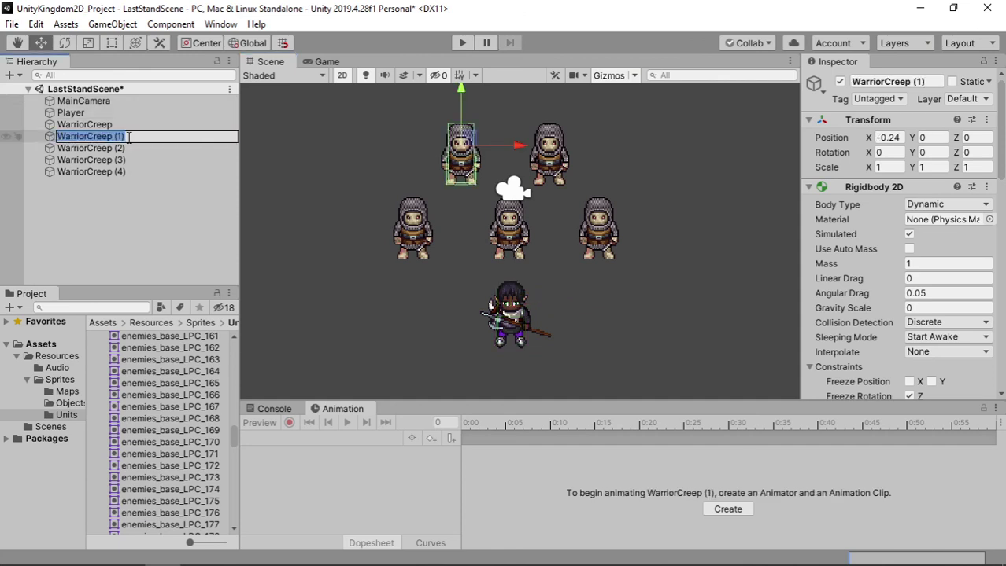
type("Witch")
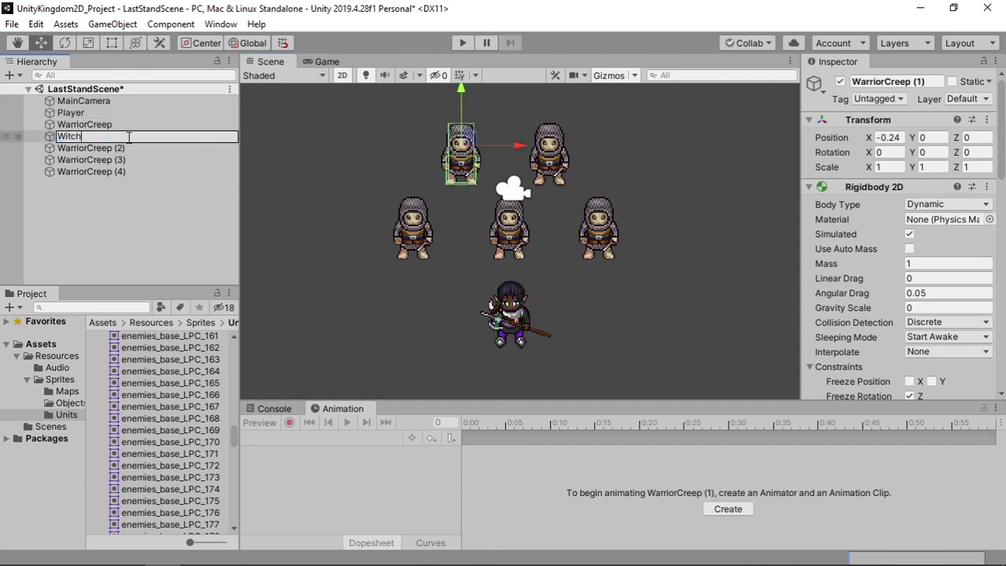
type("Creep")
key("Return")
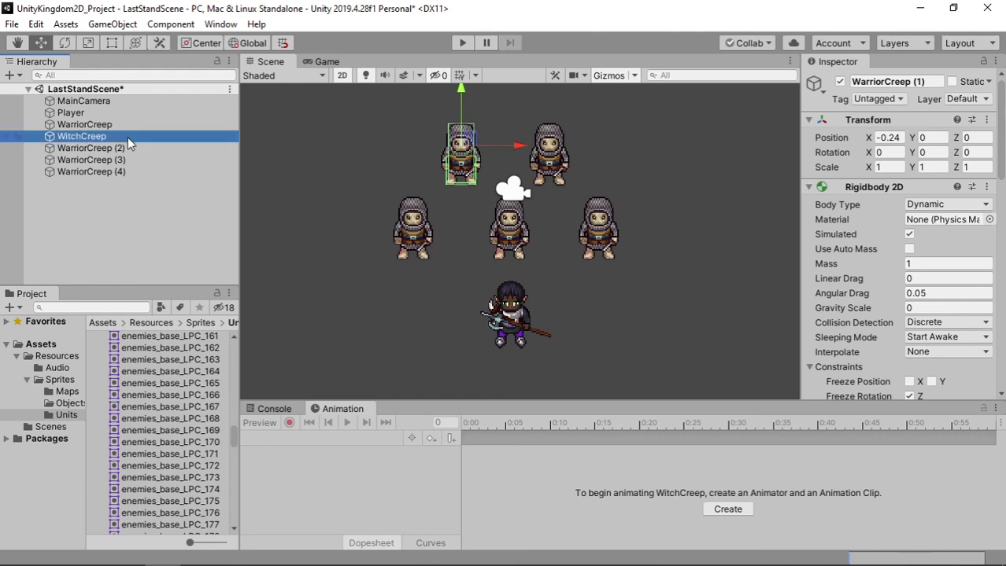
key("Down")
key("F2")
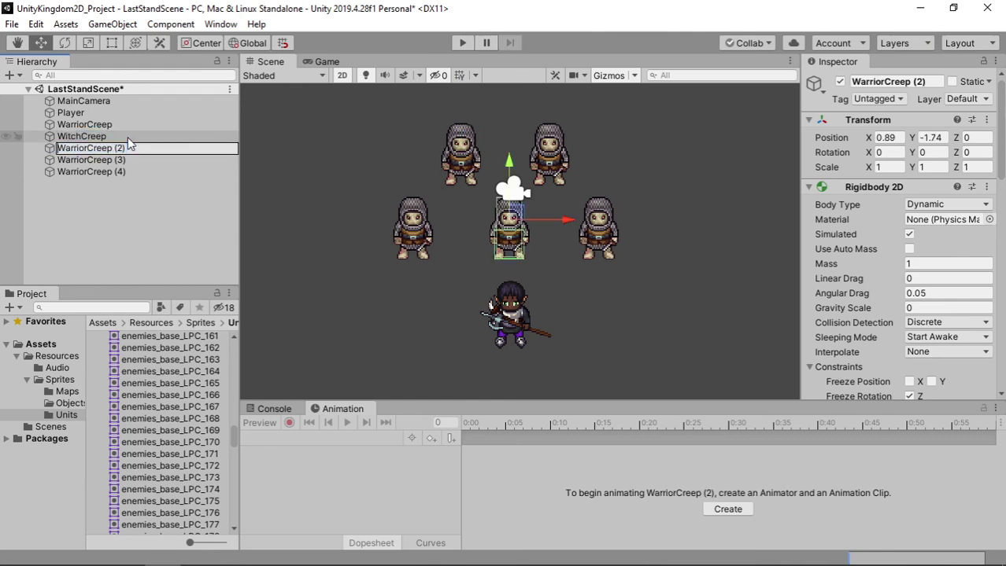
key("shift+Right")
key("shift+Right")
key("shift+Right")
key("shift+Right")
key("shift+Right")
key("shift+Right")
key("shift+Right")
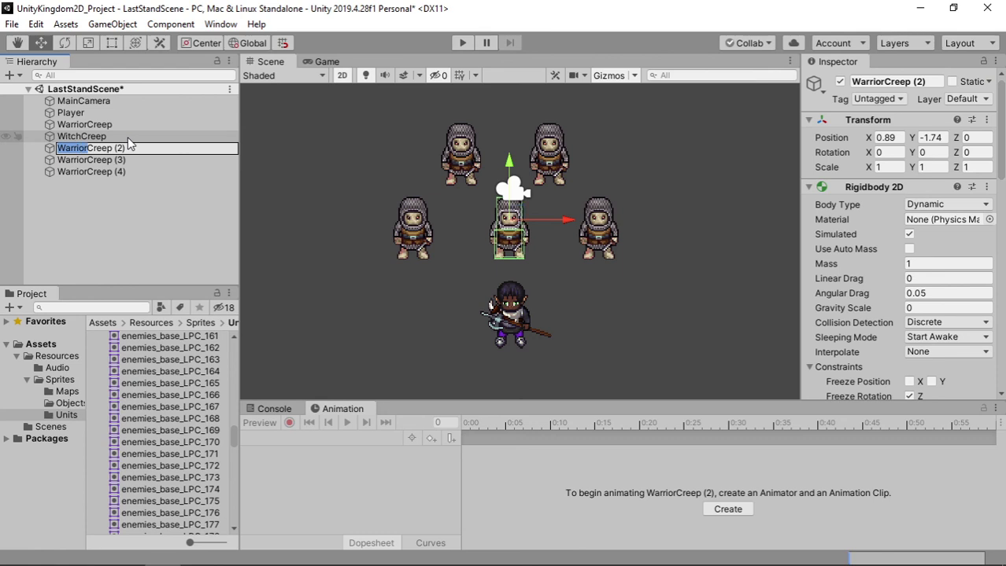
type("Native")
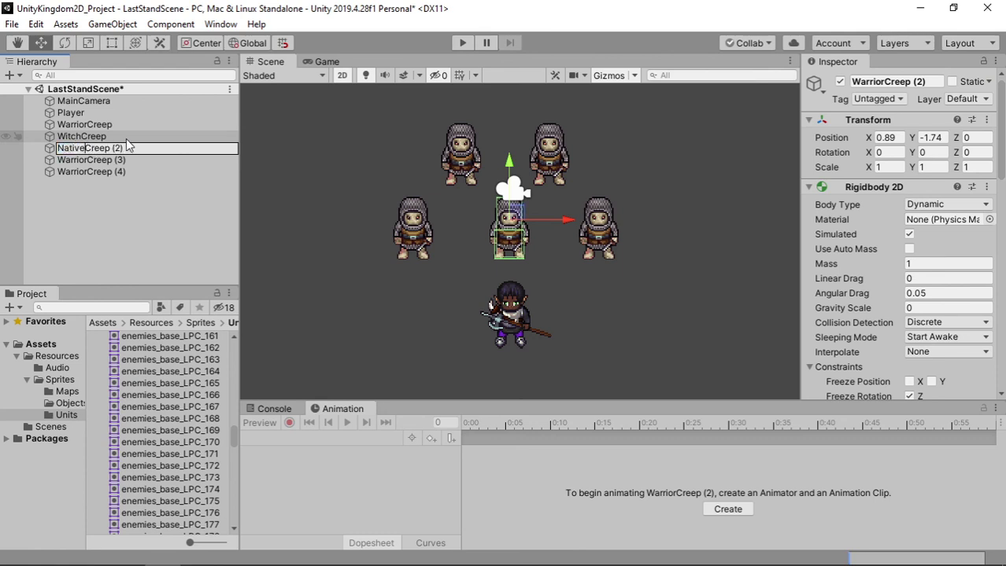
key("Right")
key("Right")
key("Right")
key("Right")
key("Right")
key("Right")
key("Delete")
key("Delete")
key("ctrl+z")
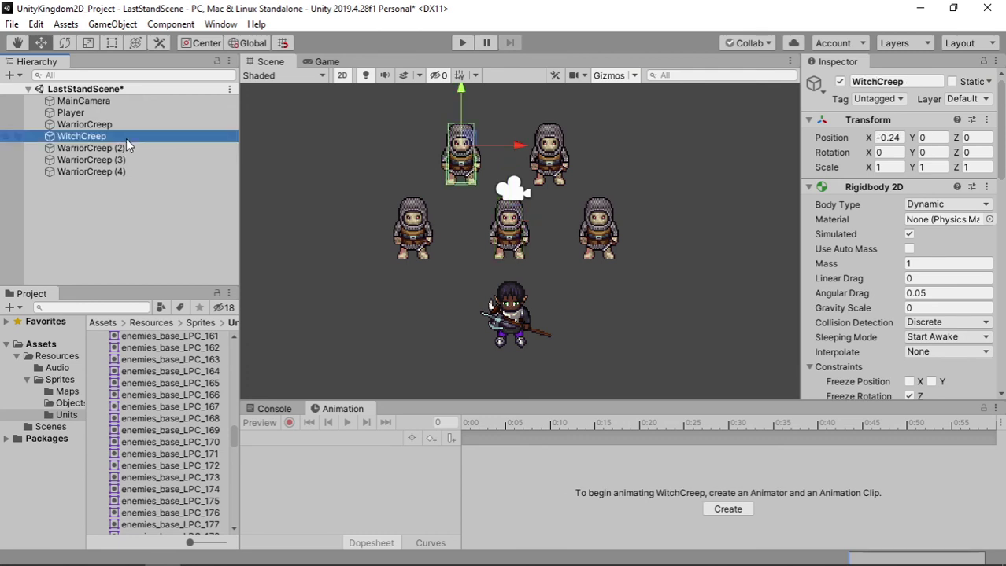
- Rename WarriorCreep (2) as NativeCreep
key("Down")
key("F2")
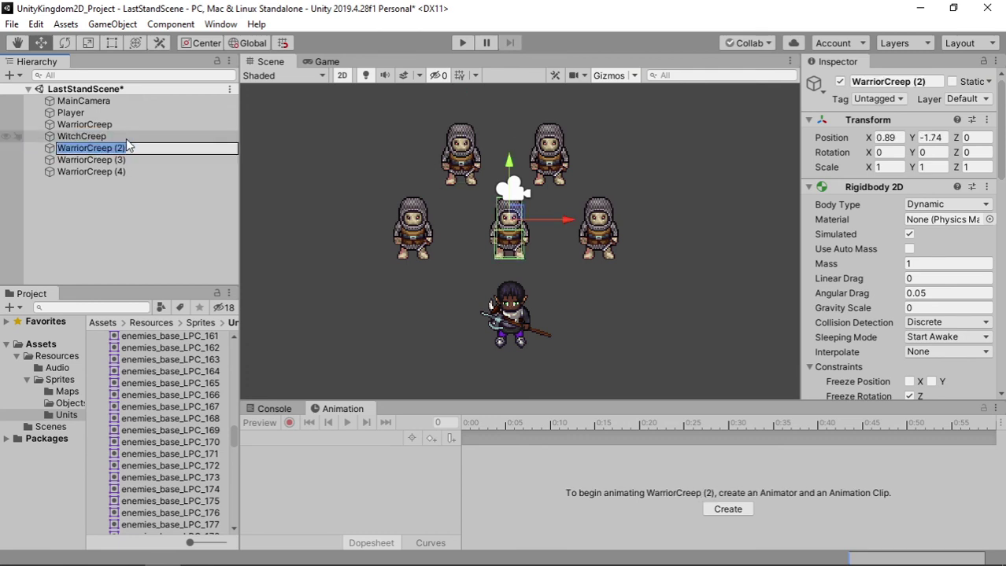
key("End")
key("BackSpace")
key("BackSpace")
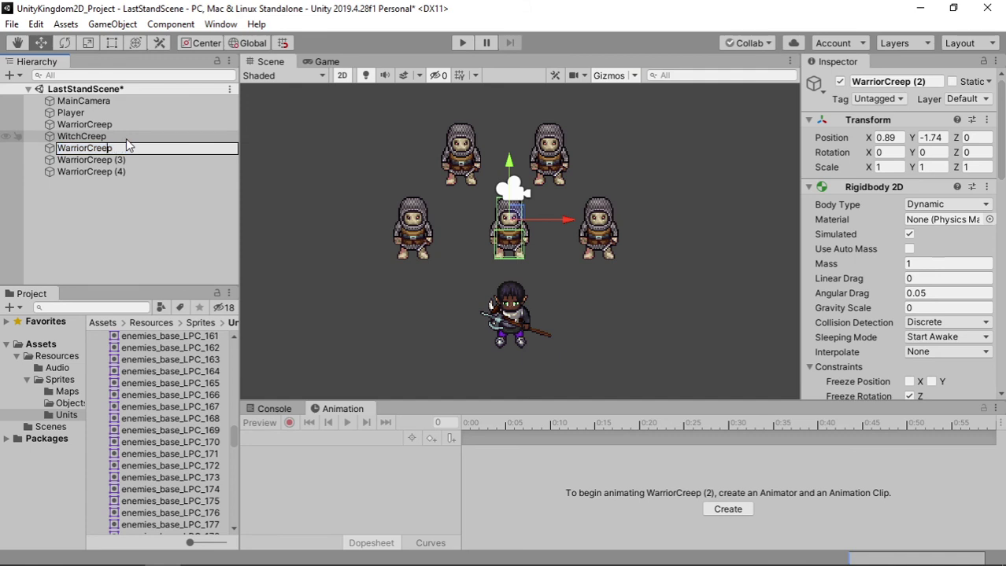
key("Left")
key("Left")
key("shift+Home")
type("Native")
key("Return")
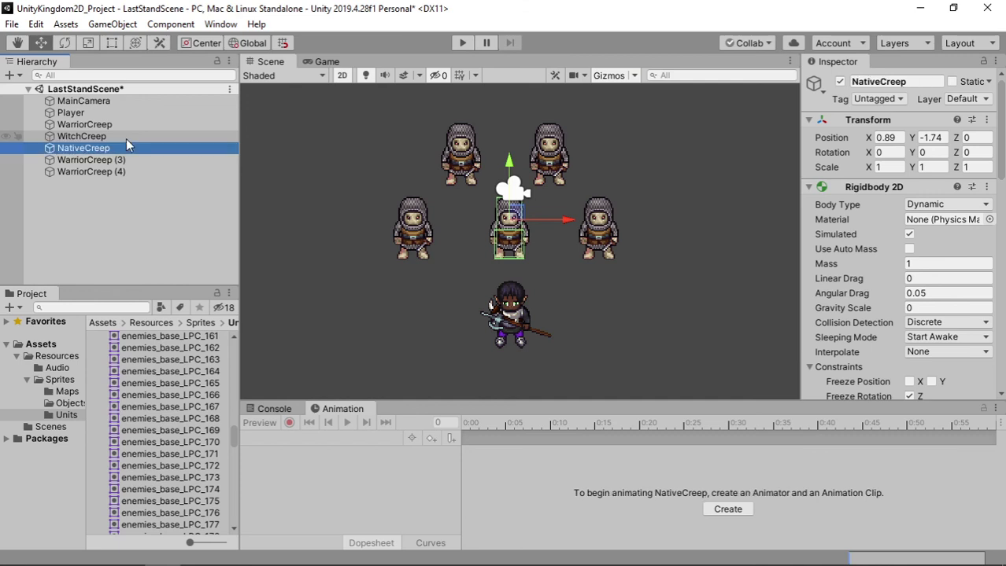
- Rename WarriorCreep (3) as DamagedCreep
key("Down")
key("F2")
key("Home")
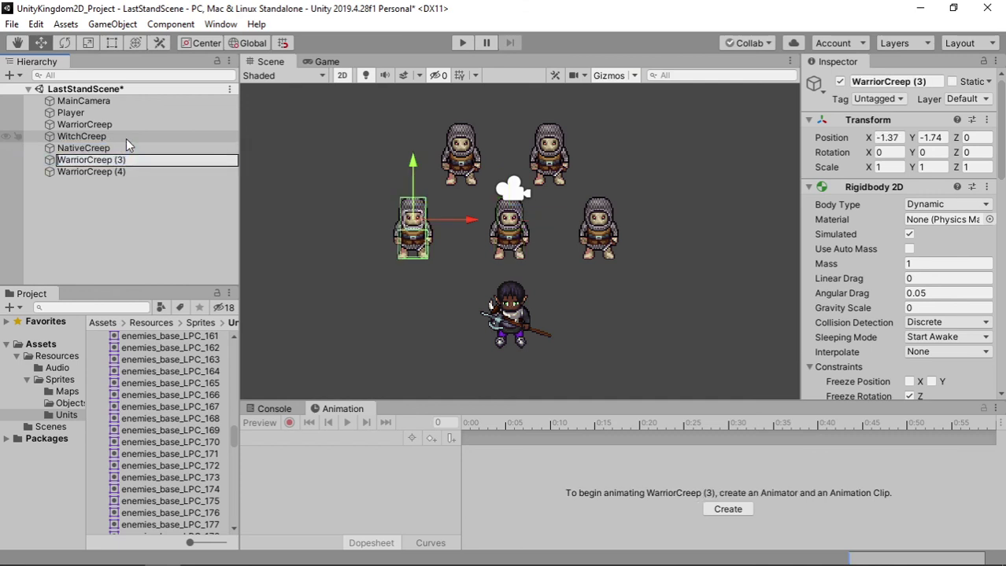
key("shift+Right")
key("shift+Right")
key("shift+Right")
key("shift+Right")
key("shift+Right")
key("shift+Right")
key("shift+Right")
type("Damaged")
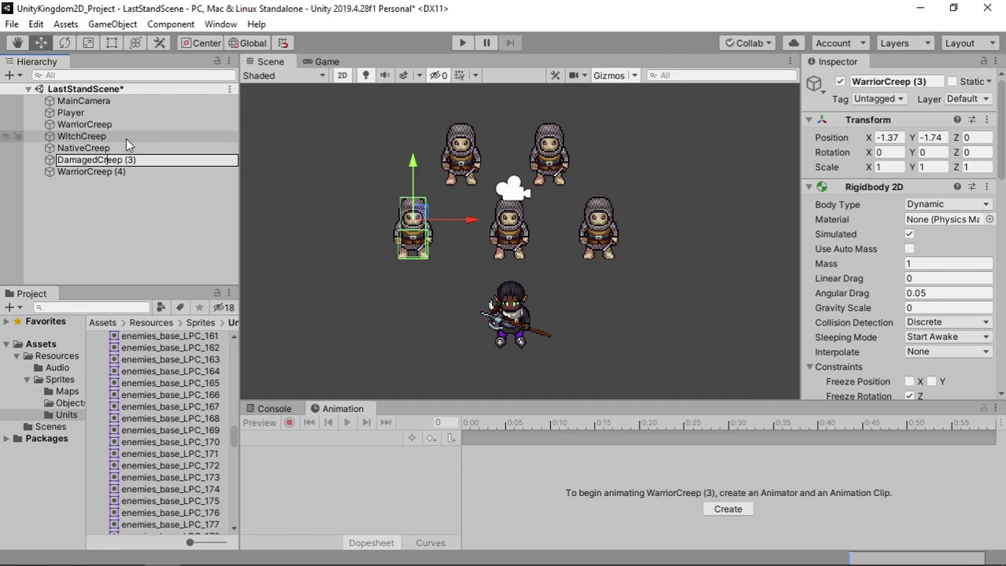
key("shift+End")
key("Return")
- Rename WarriorCreep (4) as SkeltCreep
key("Down")
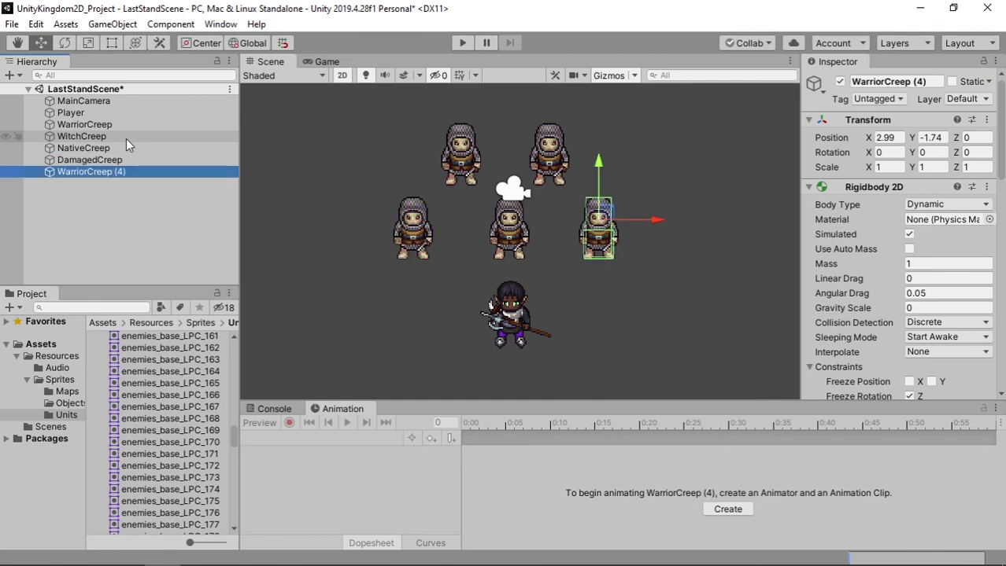
key("F2")
key("End")
key("BackSpace")
key("BackSpace")
key("BackSpace")
key("BackSpace")
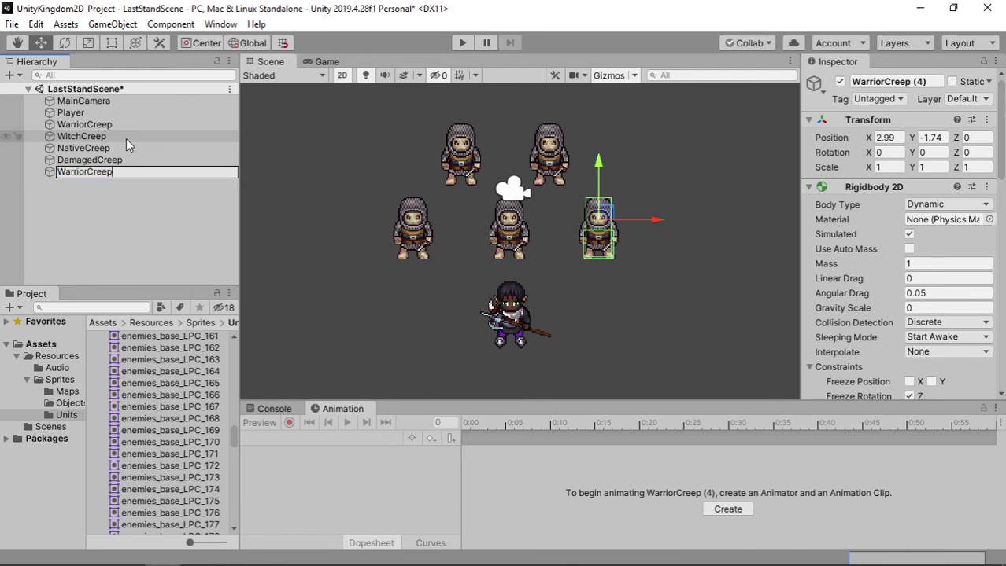
key("Home")
key("shift+Right")
key("shift+Right")
key("shift+Right")
key("shift+Right")
key("shift+Right")
key("shift+Right")
key("shift+Right")
type("Skelt")
key("Return")
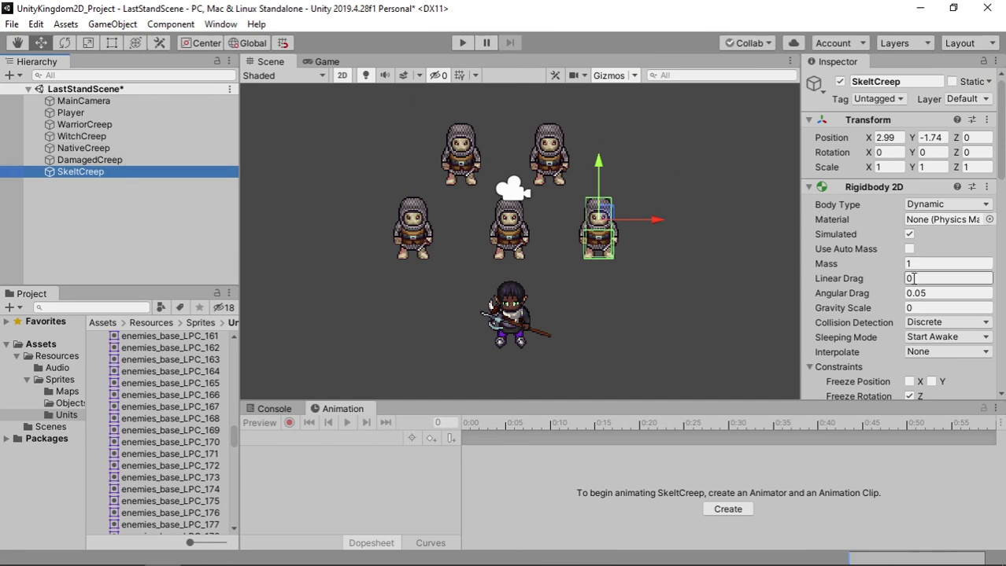
scroll(912, 223, "down", 10)
scroll(917, 225, "down", 5)
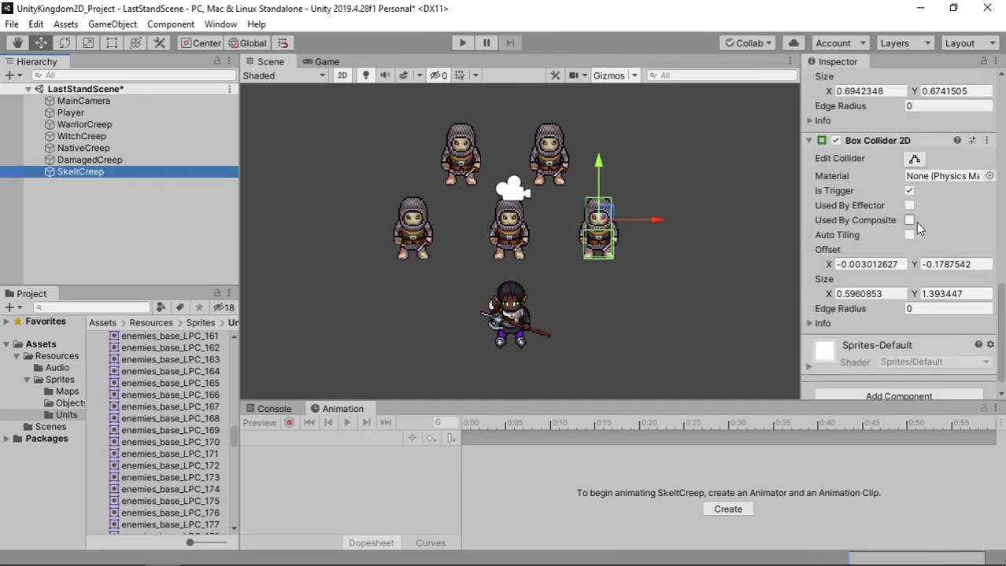
scroll(917, 224, "up", 4)
scroll(866, 252, "up", 4)
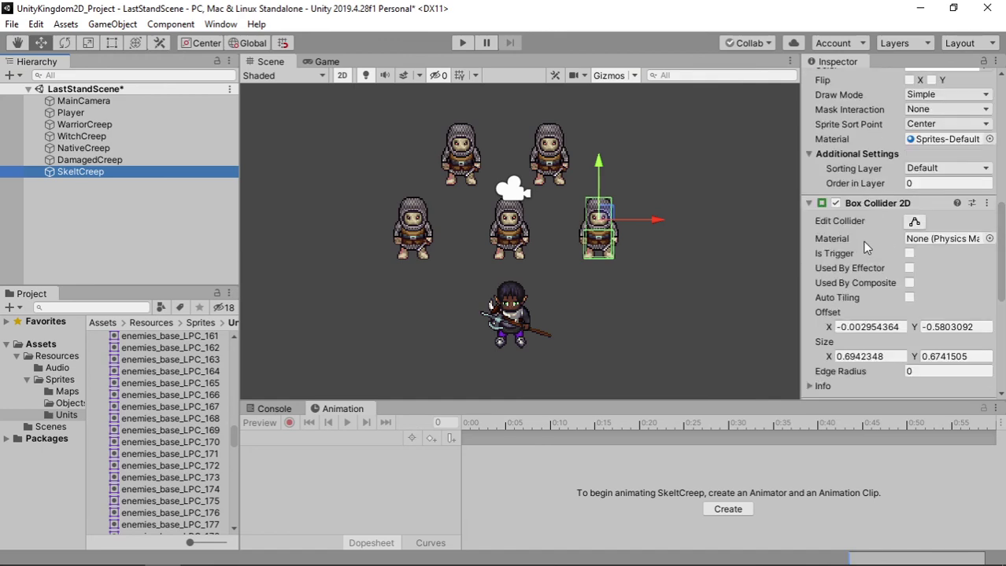
scroll(856, 224, "up", 6)
scroll(856, 228, "down", 3)
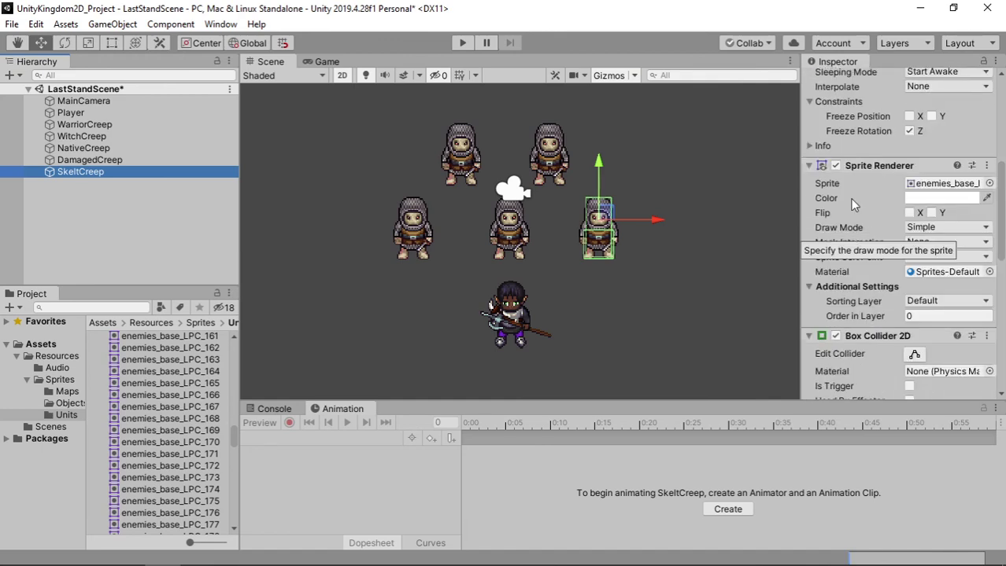
- Open the enemies_base_LPC sheet in the Sprite Editor and identify the front-facing black-hooded witch sprite's name
left_click(81, 136)
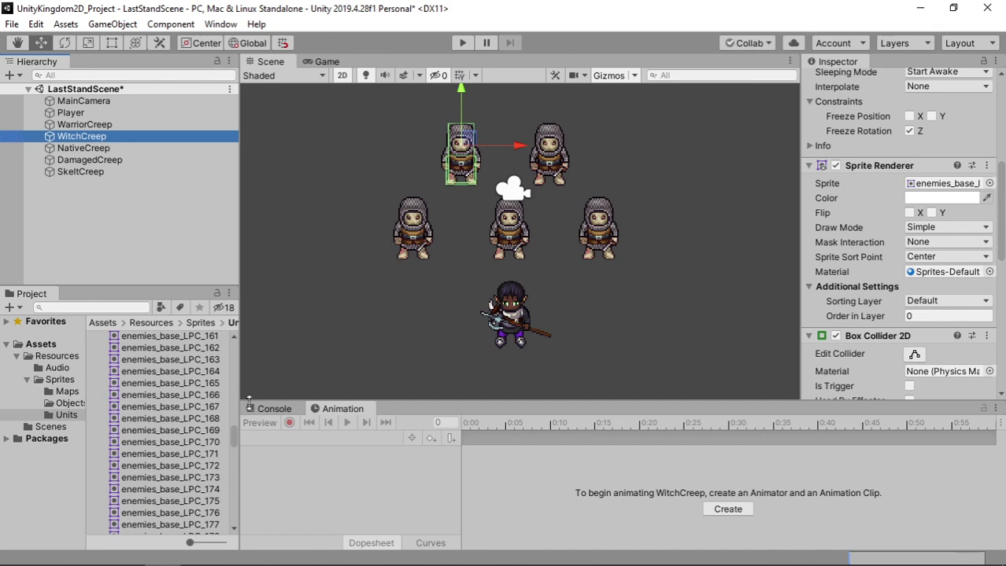
scroll(165, 356, "up", 3)
scroll(189, 374, "up", 5)
left_click_drag(233, 423, 238, 344)
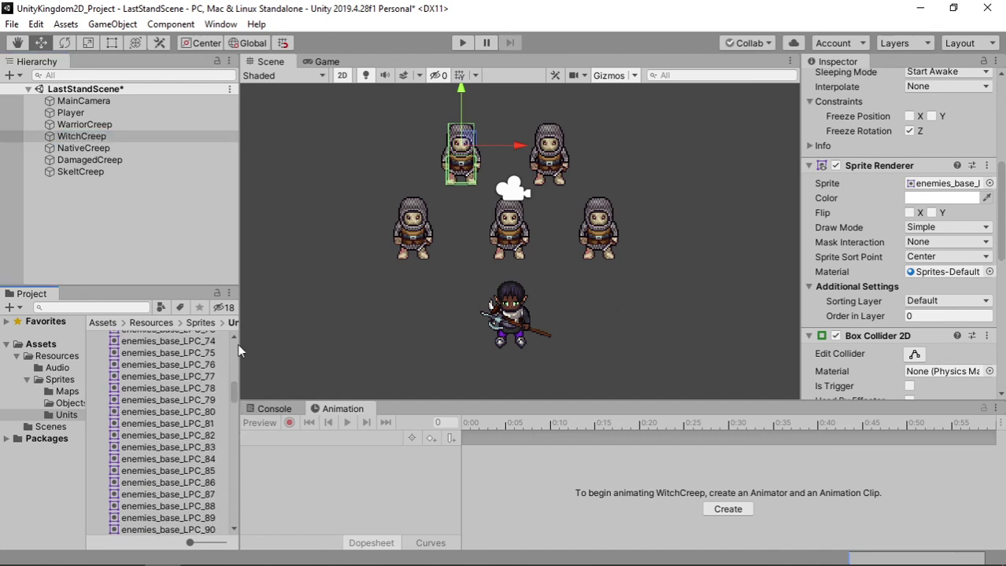
left_click(162, 339)
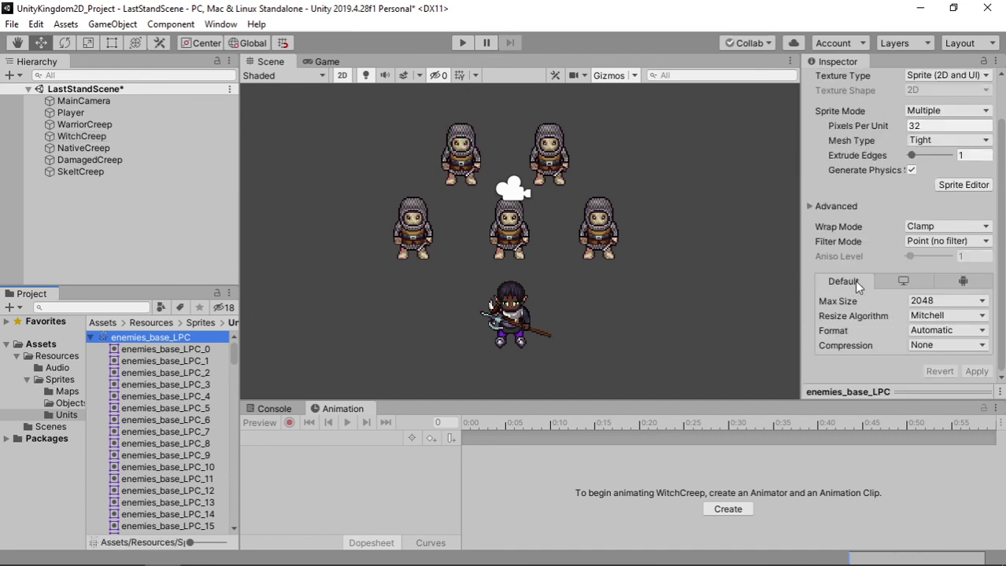
left_click(975, 193)
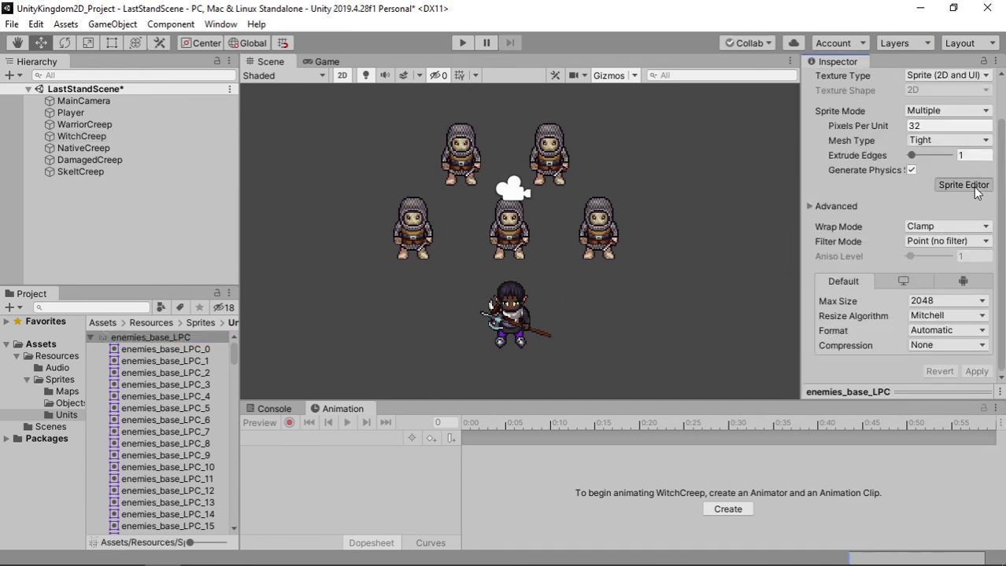
scroll(533, 334, "up", 6)
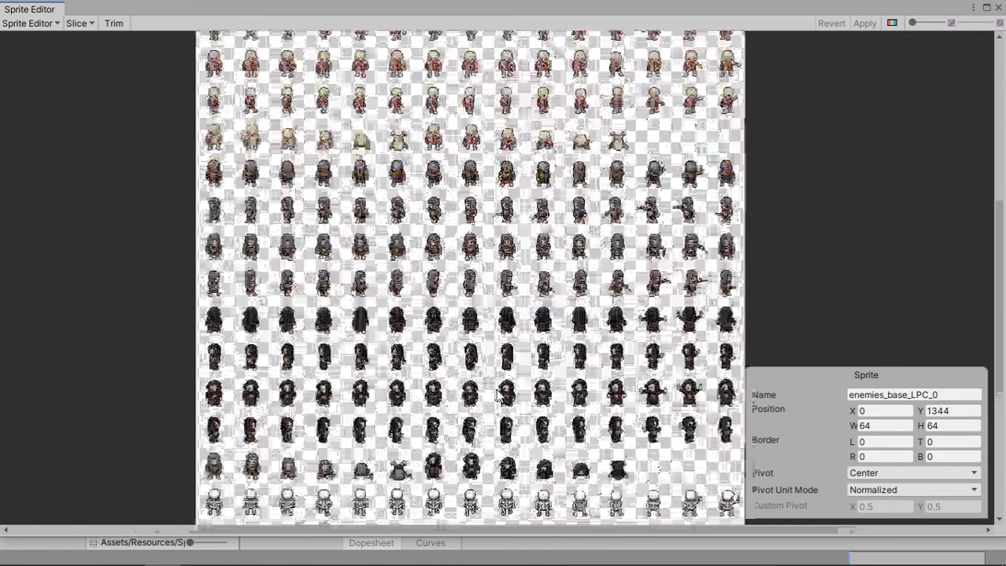
scroll(499, 396, "up", 4)
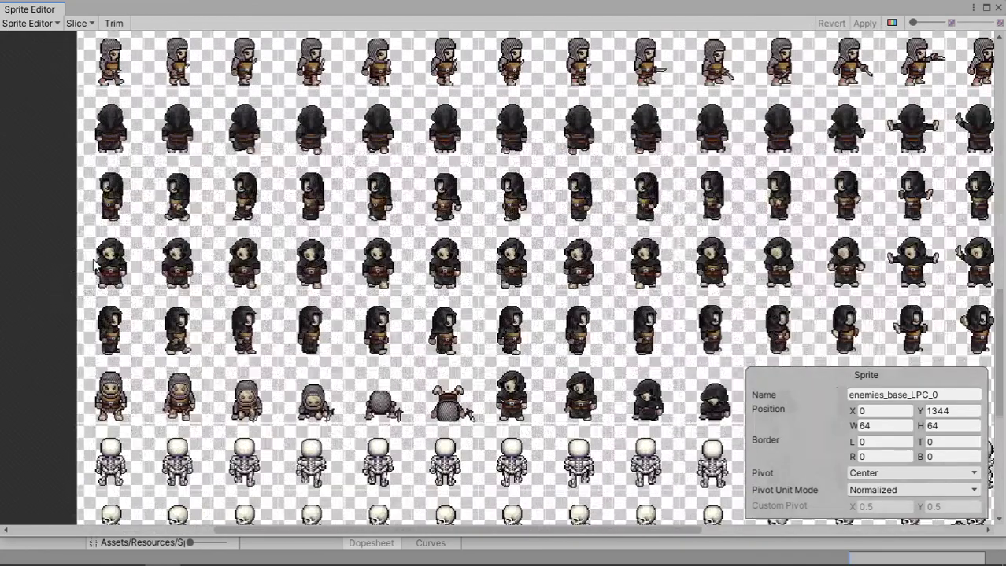
left_click(96, 266)
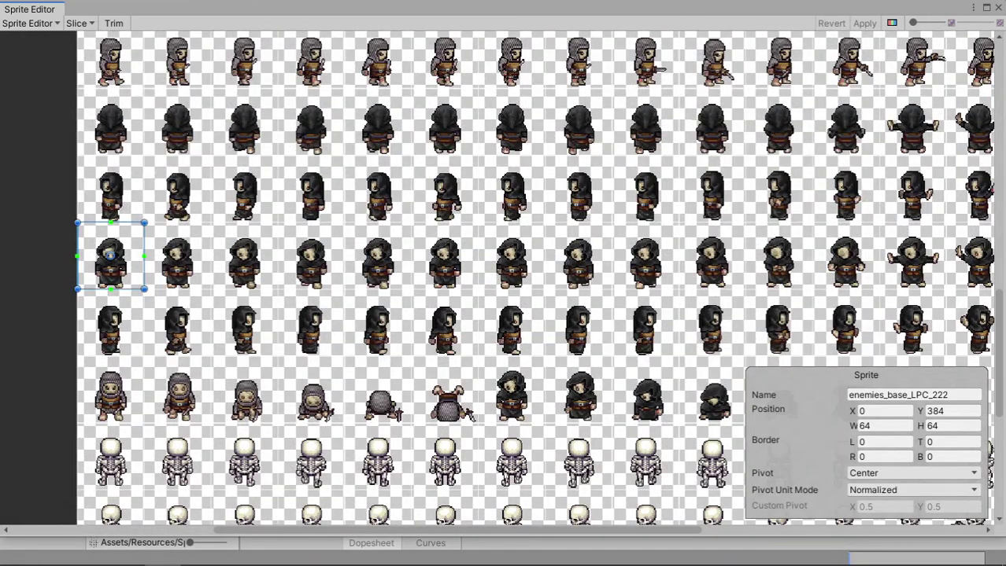
- Identify the front-facing skeleton sprite's name in the sheet, then close the Sprite Editor
scroll(207, 366, "down", 1)
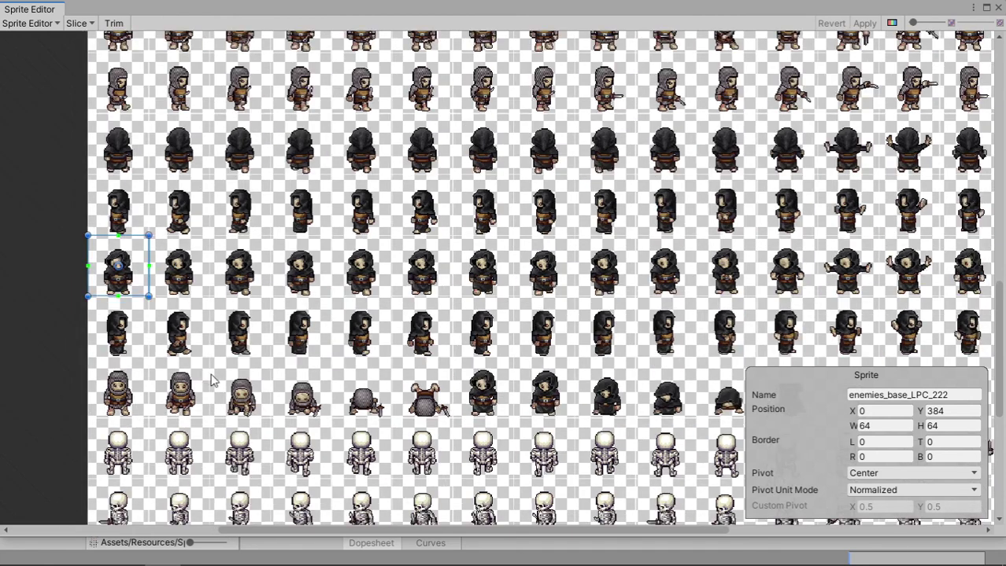
middle_click_drag(264, 332, 290, 202)
middle_click_drag(201, 356, 201, 338)
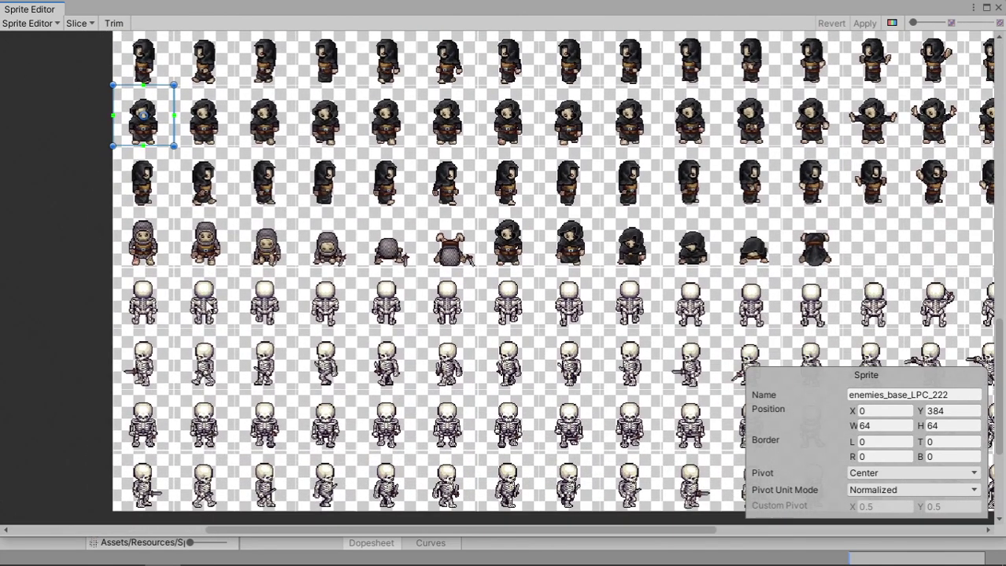
left_click(147, 445)
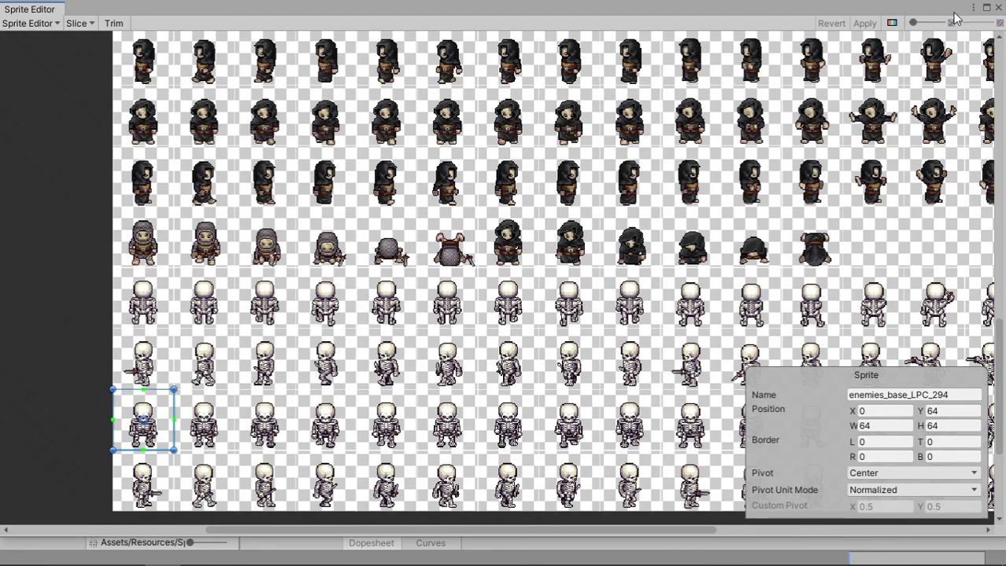
left_click(996, 12)
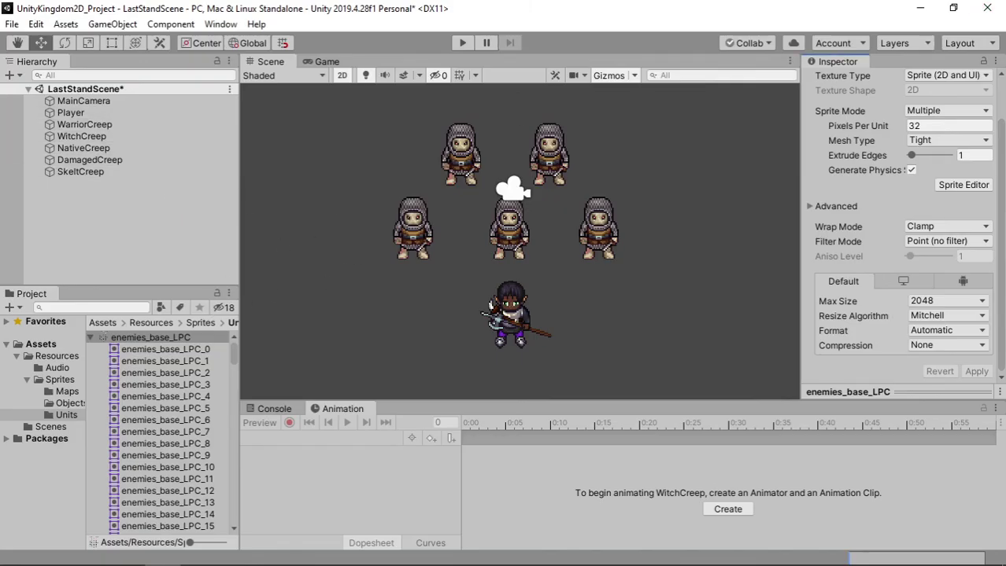
- Assign the enemies_base_LPC_222 sprite to WitchCreep's Sprite Renderer
left_click(83, 148)
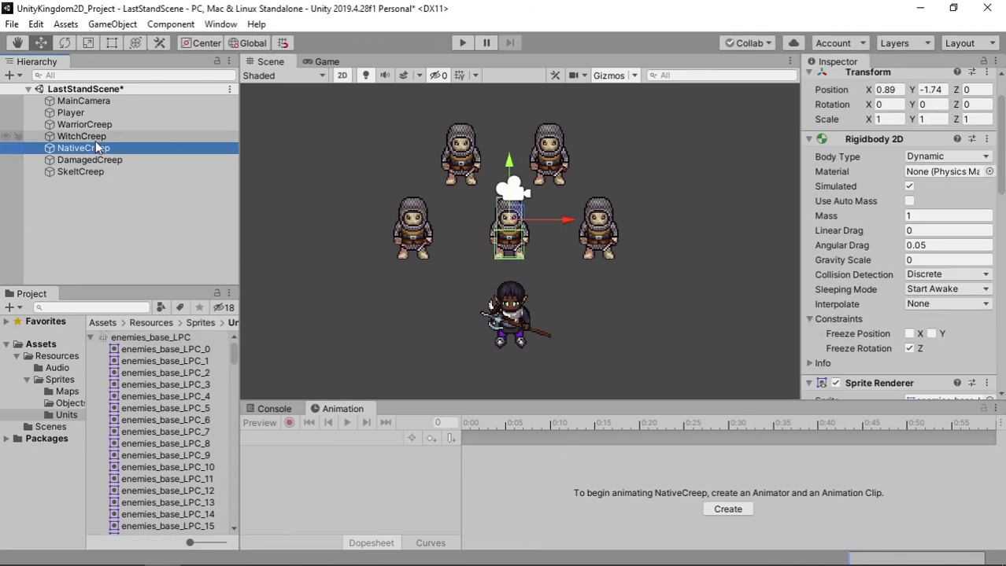
key("Up")
scroll(918, 295, "down", 5)
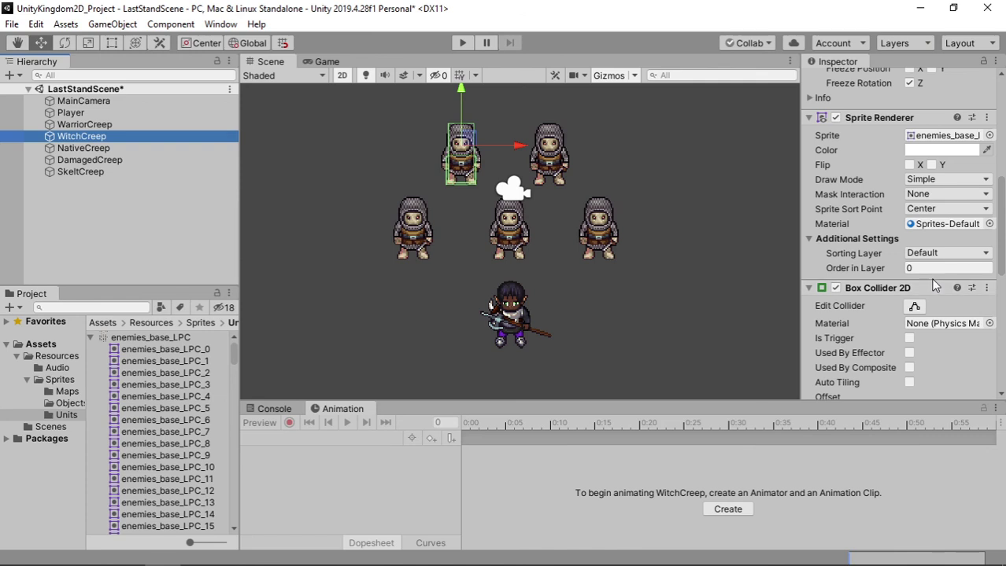
scroll(195, 431, "down", 10)
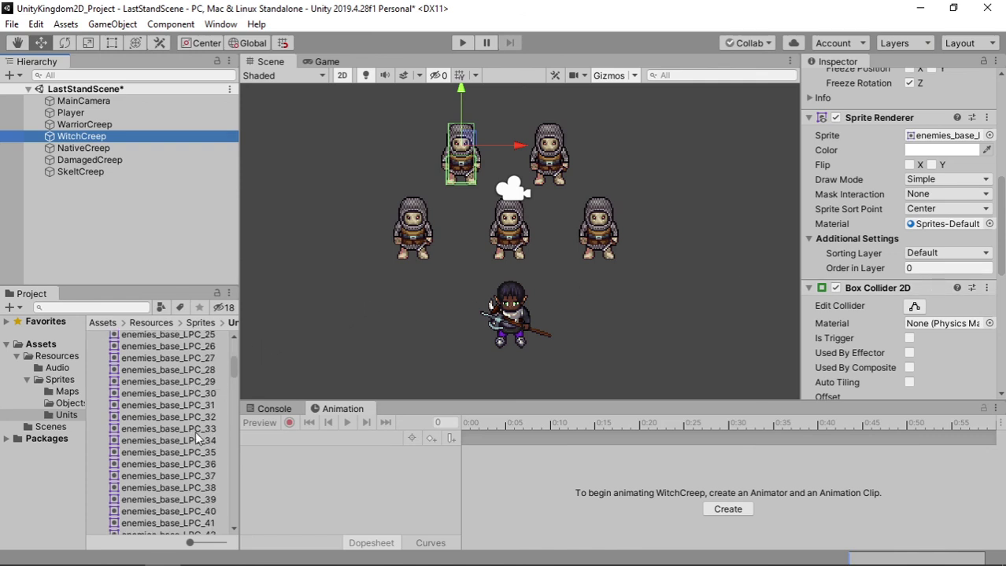
scroll(195, 432, "down", 2)
scroll(195, 431, "down", 6)
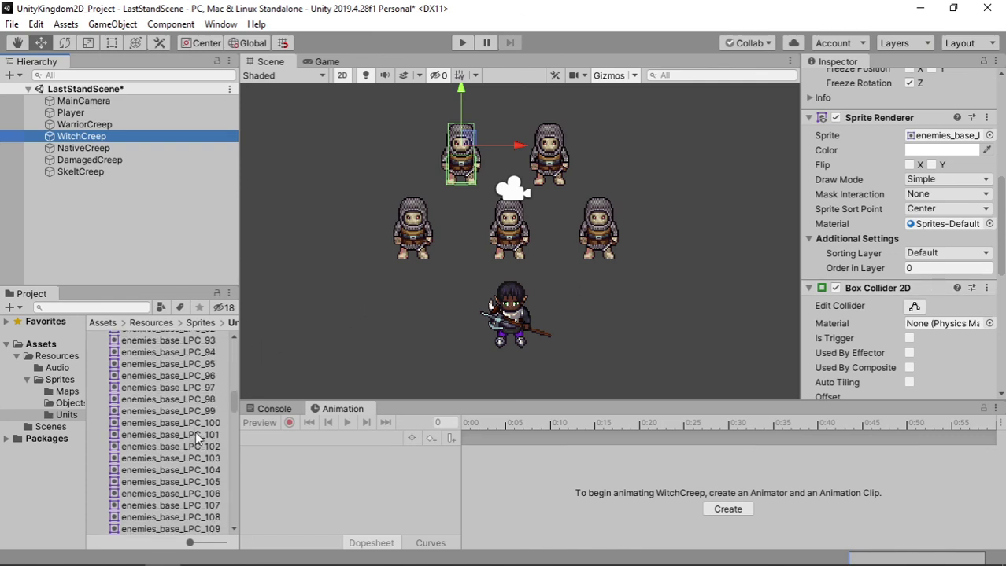
scroll(201, 438, "down", 7)
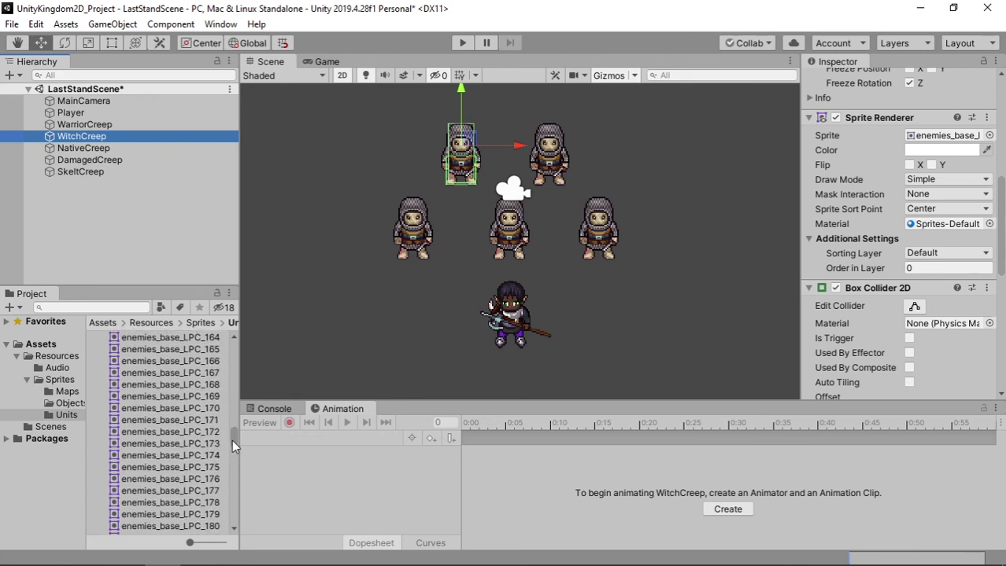
left_click_drag(232, 440, 233, 472)
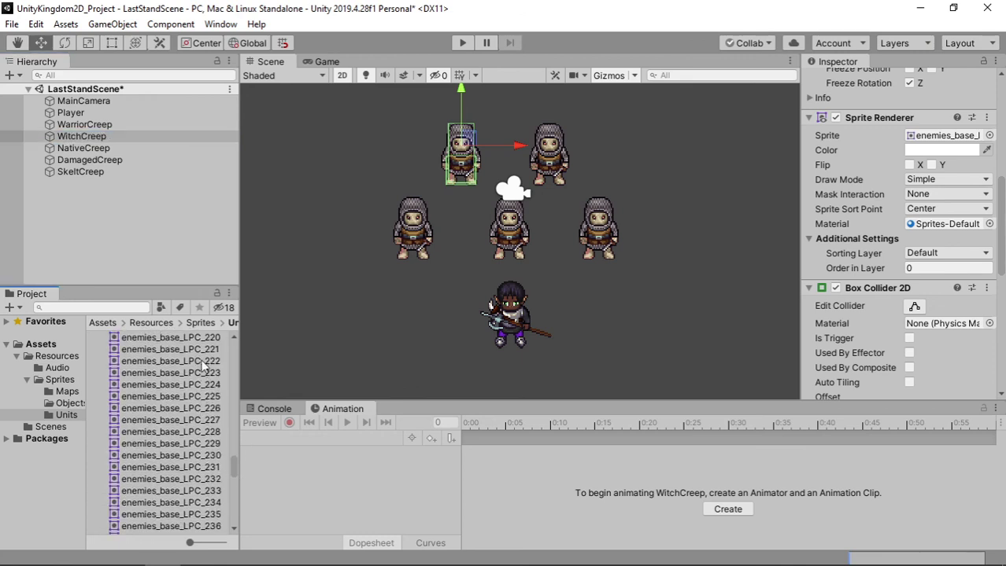
left_click_drag(203, 361, 920, 136)
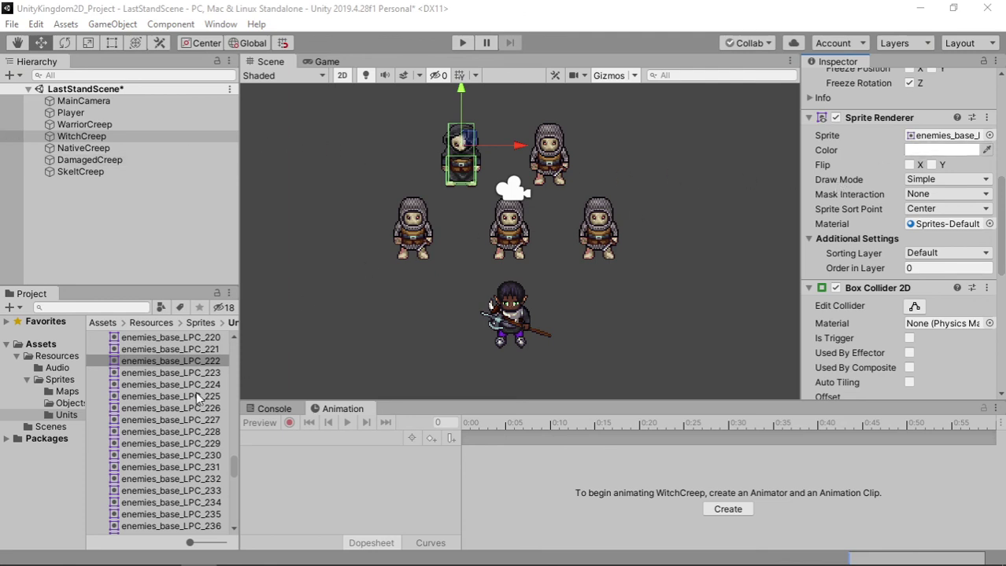
- Assign the enemies_base_LPC_294 sprite to SkeltCreep's Sprite Renderer
scroll(196, 392, "down", 5)
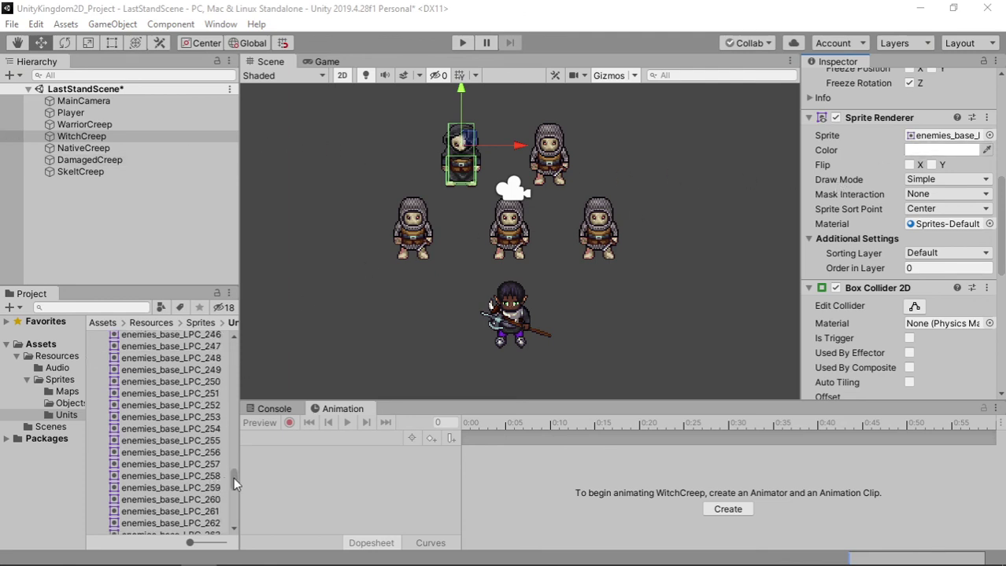
left_click_drag(237, 481, 228, 508)
scroll(171, 413, "up", 3)
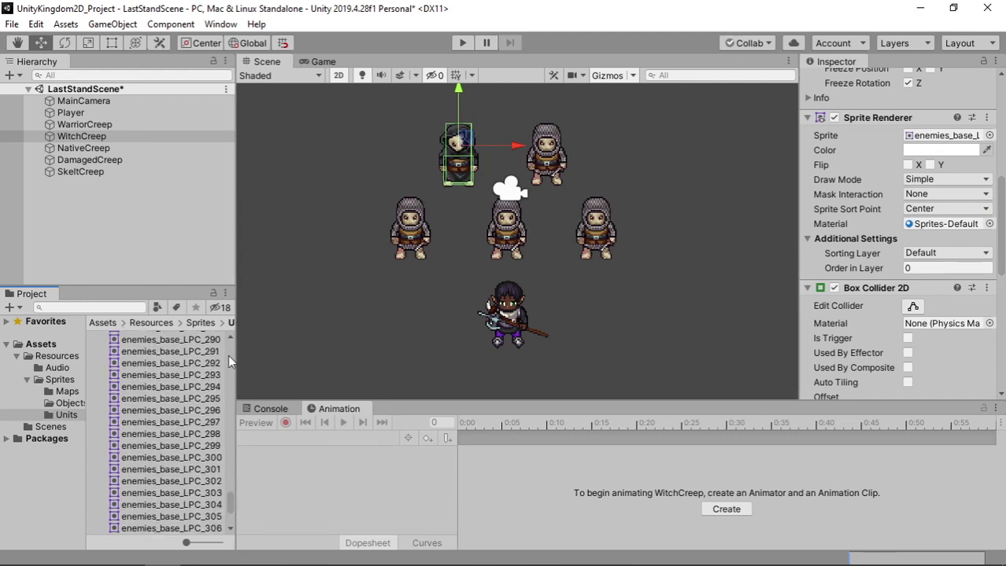
left_click_drag(216, 373, 221, 399)
left_click(212, 388)
left_click(103, 170)
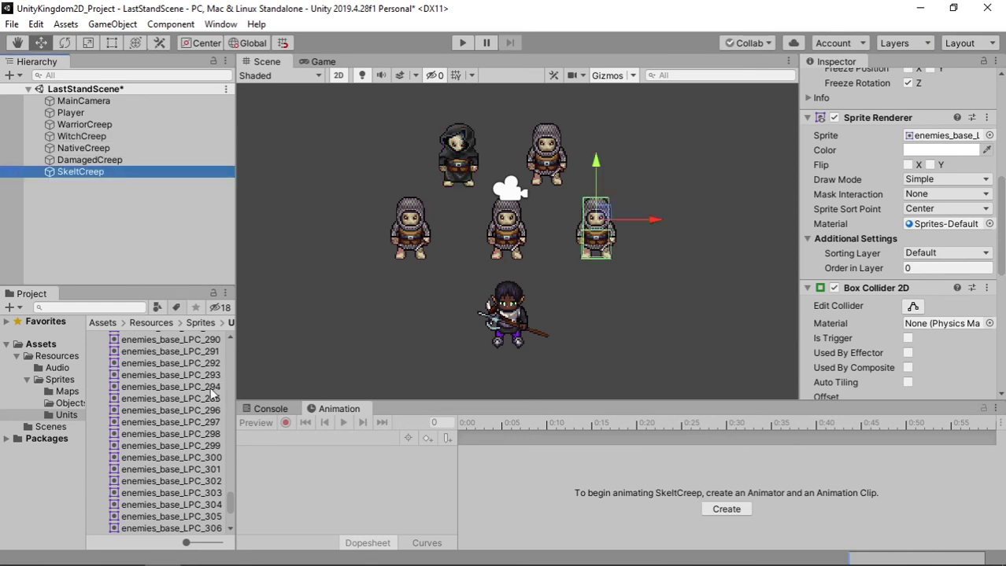
left_click_drag(206, 387, 944, 136)
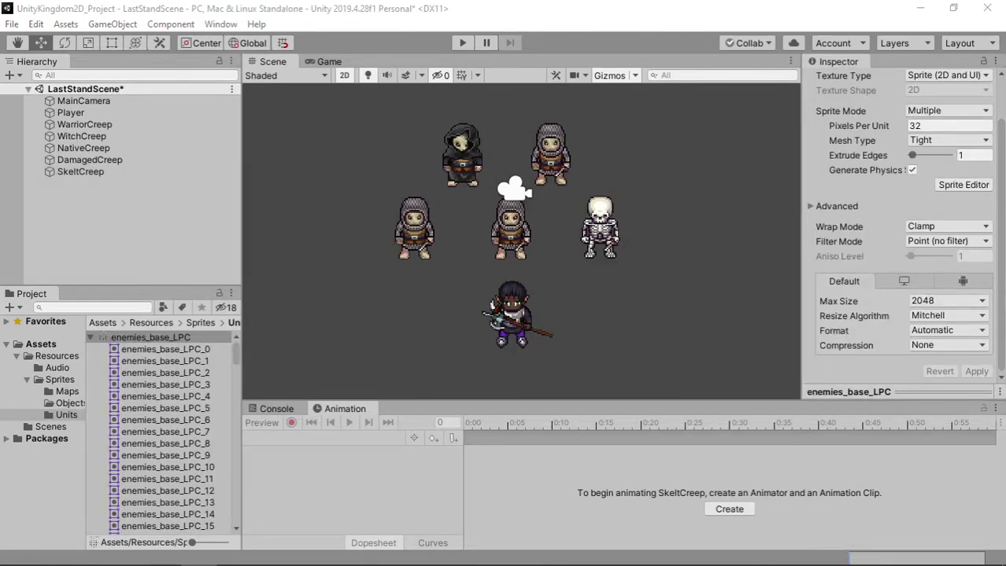
- Assign the enemies_base_LPC_30 sprite to NativeCreep's Sprite Renderer
left_click(118, 160)
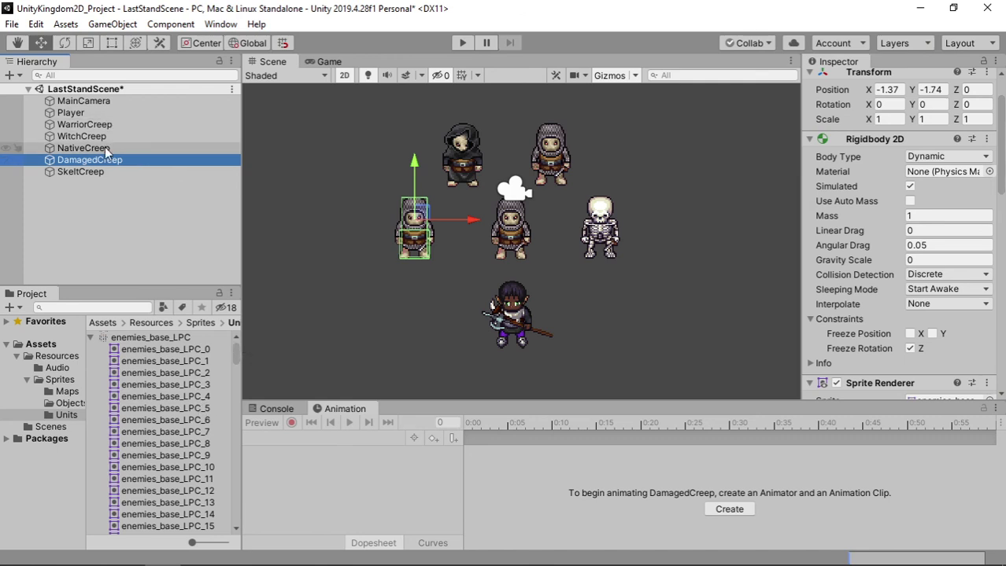
left_click(104, 147)
scroll(174, 381, "down", 10)
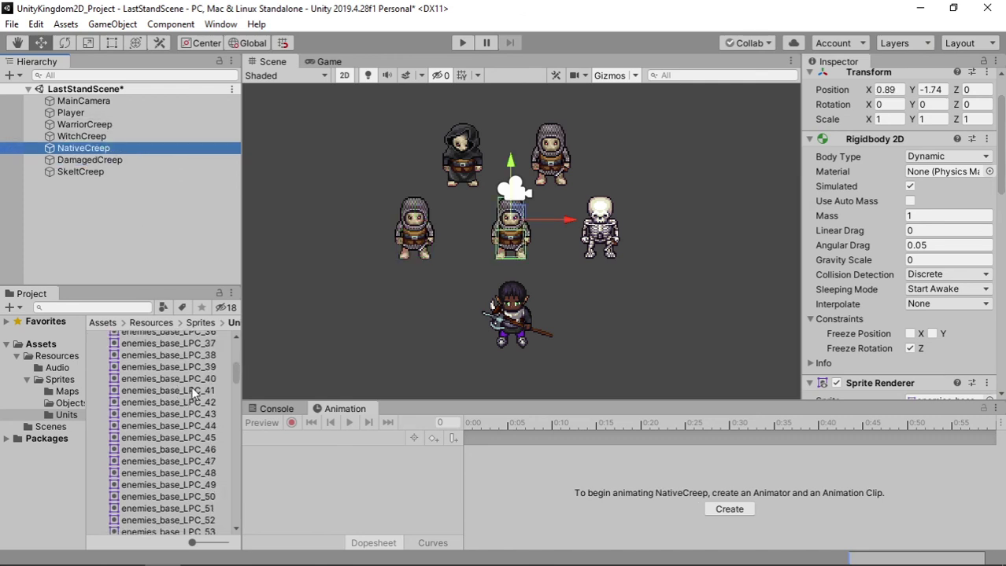
scroll(192, 390, "up", 2)
left_click_drag(205, 357, 922, 393)
scroll(904, 350, "down", 3)
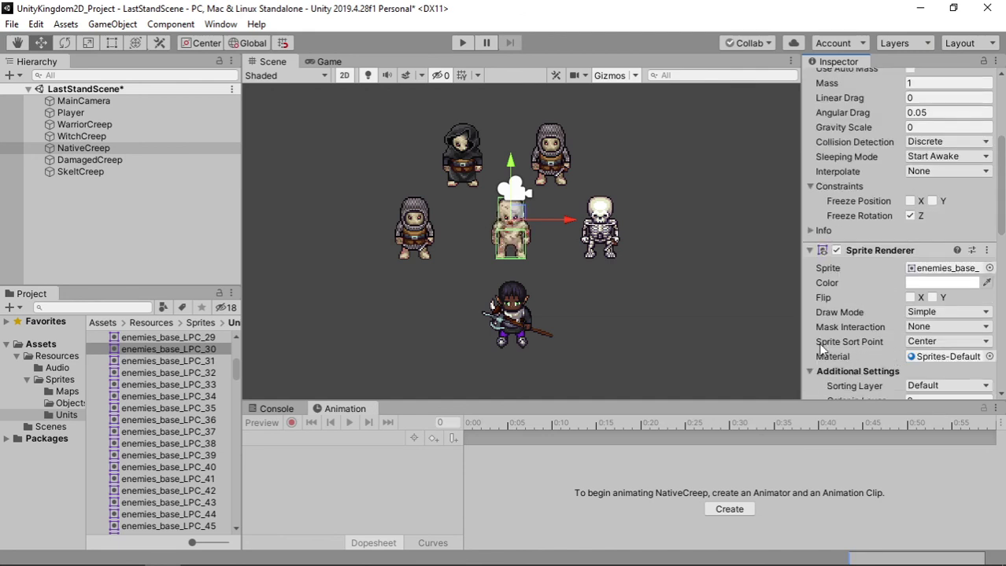
- Assign the front-facing bloodied zombie sprite from enemies_base_LPC to DamagedCreep's Sprite Renderer
left_click(99, 160)
scroll(181, 425, "down", 9)
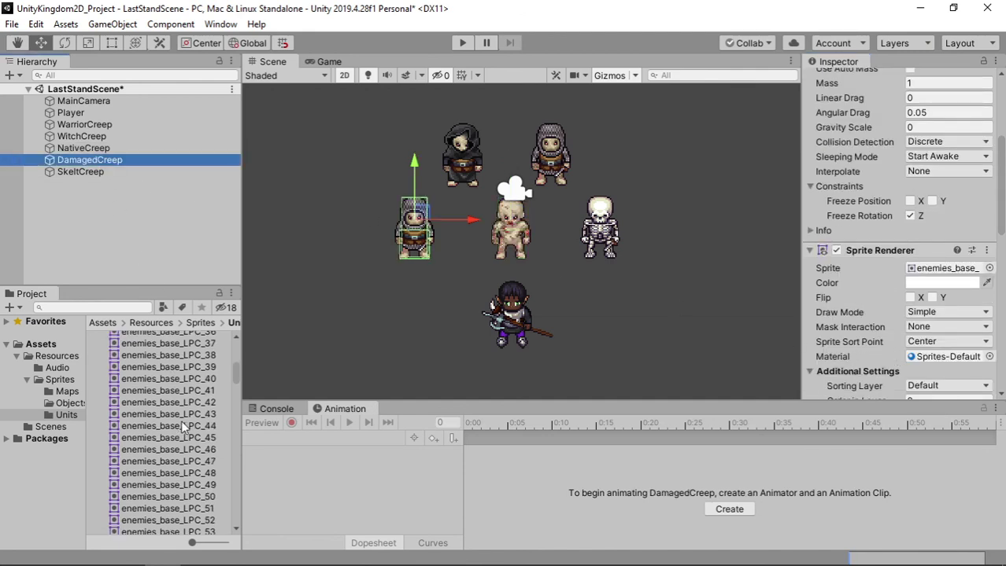
scroll(181, 420, "down", 6)
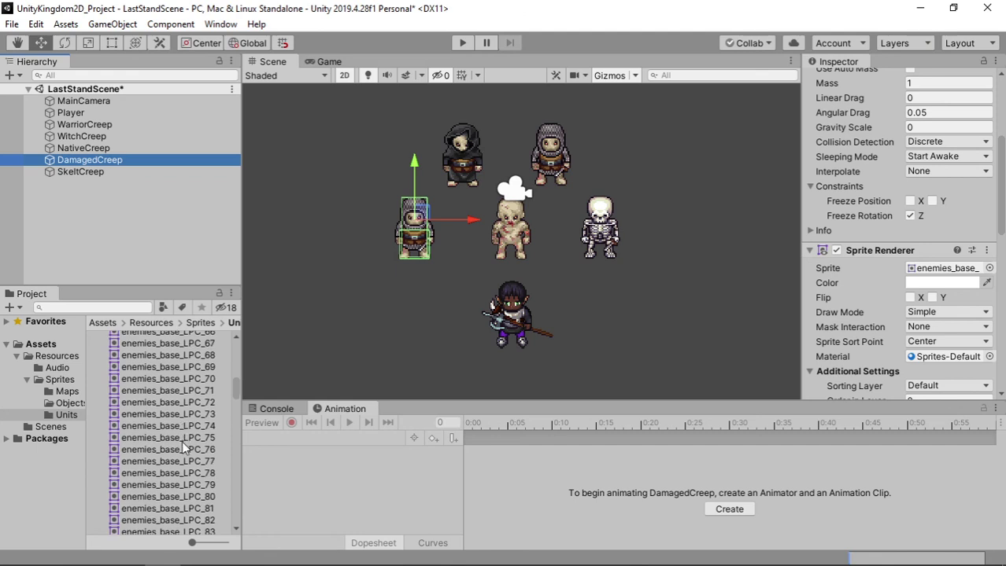
left_click_drag(183, 493, 952, 282)
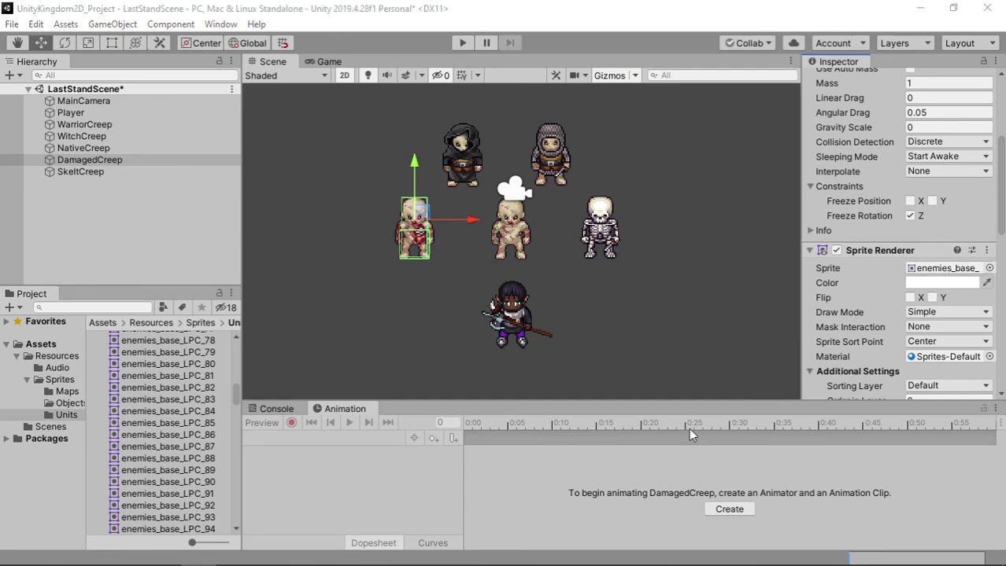
- Select the Player object in LastStandScene
middle_click(618, 288)
middle_click_drag(617, 309, 619, 306)
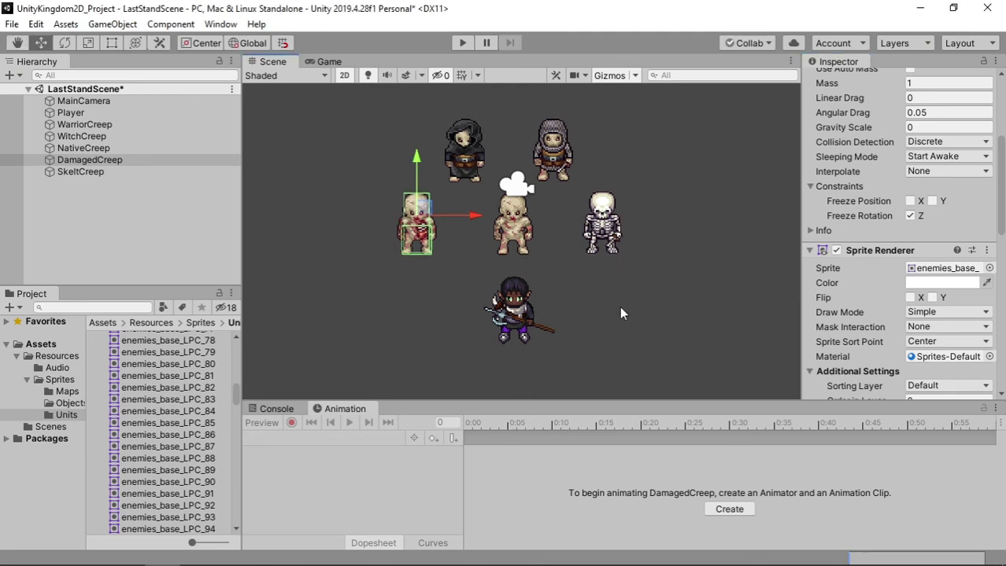
scroll(619, 306, "up", 1)
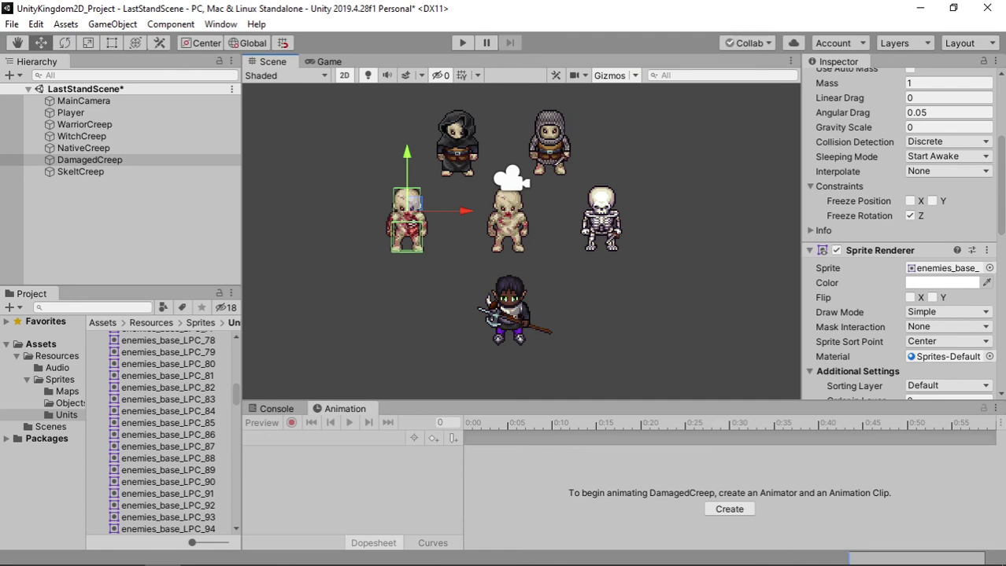
left_click(102, 114)
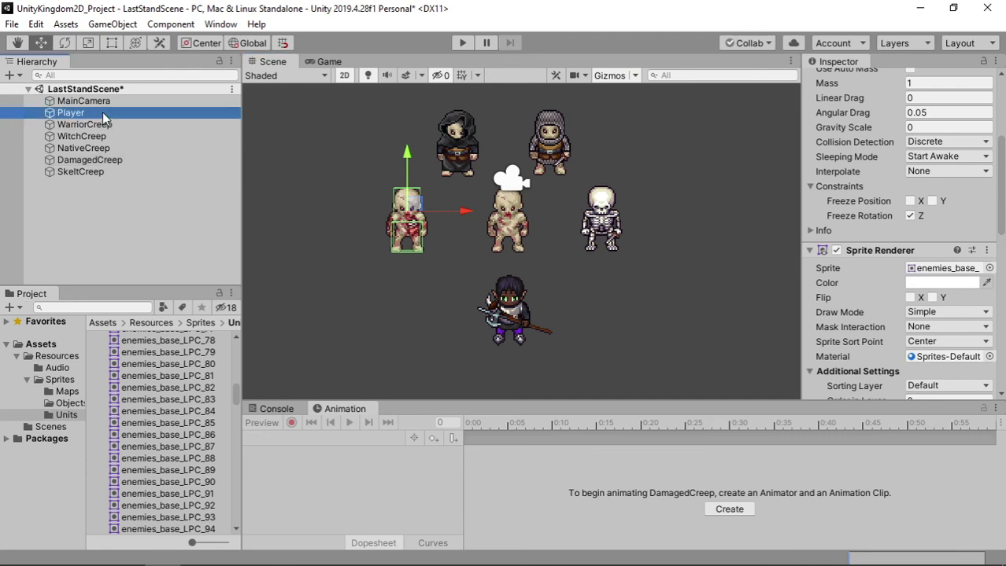